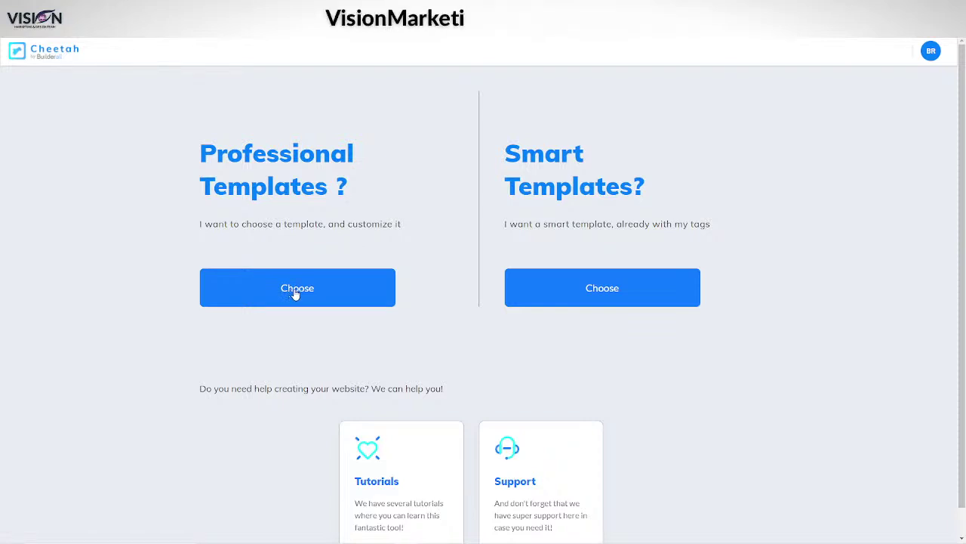
- Create the website from the professional Blank Template, confirming its publication and skipping the dashboard tour
click(294, 291)
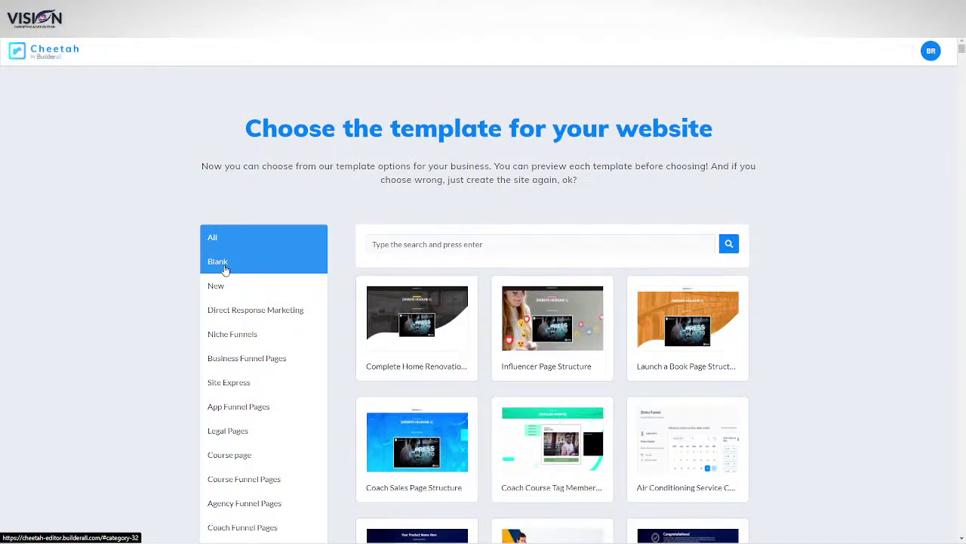
click(224, 269)
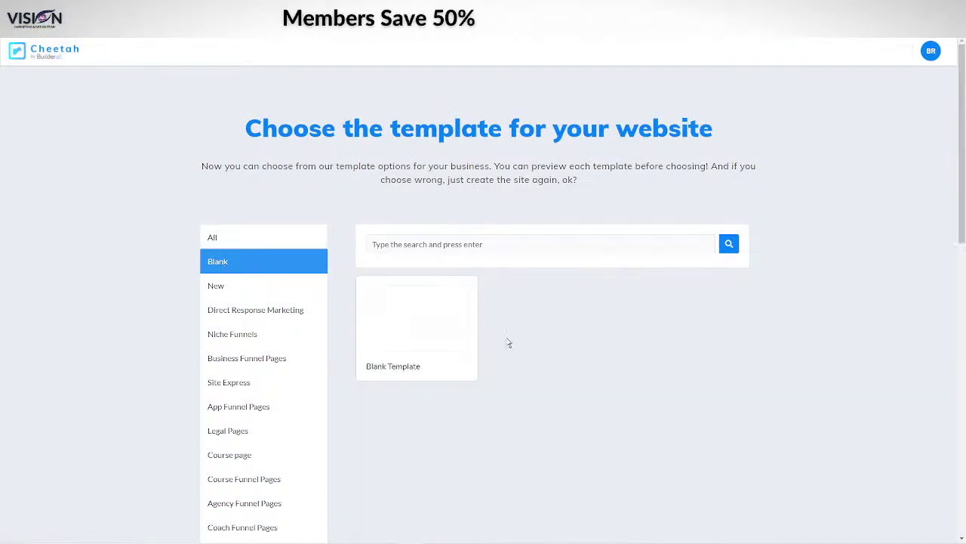
mouse_move(394, 315)
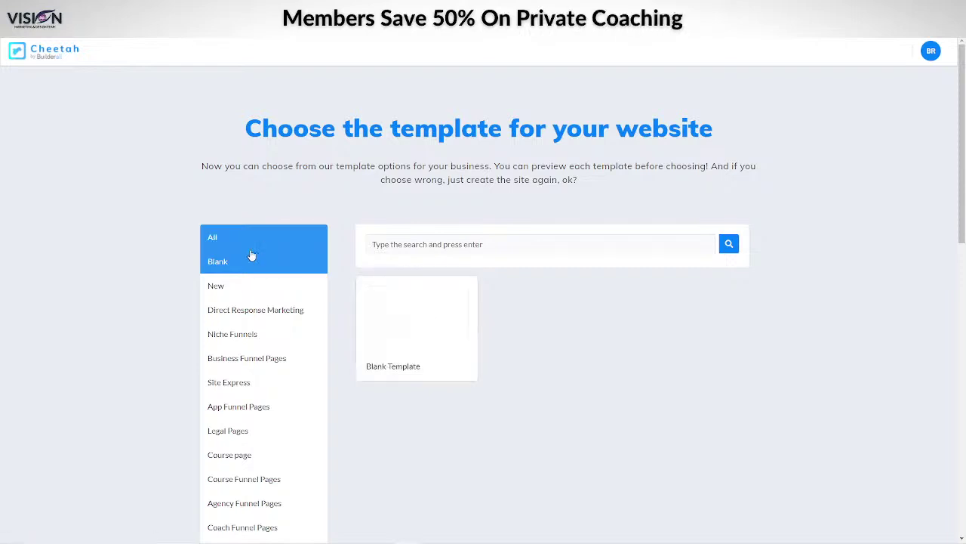
click(425, 349)
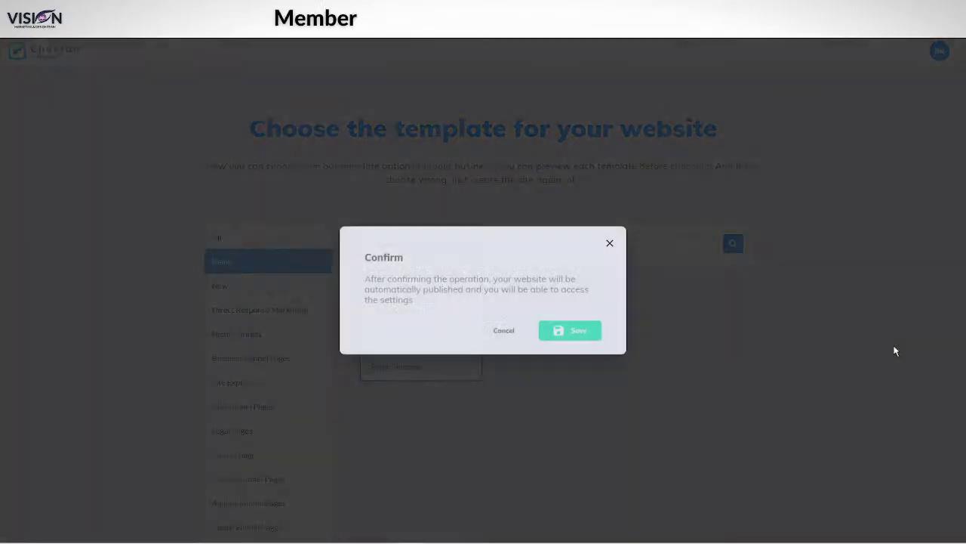
click(595, 330)
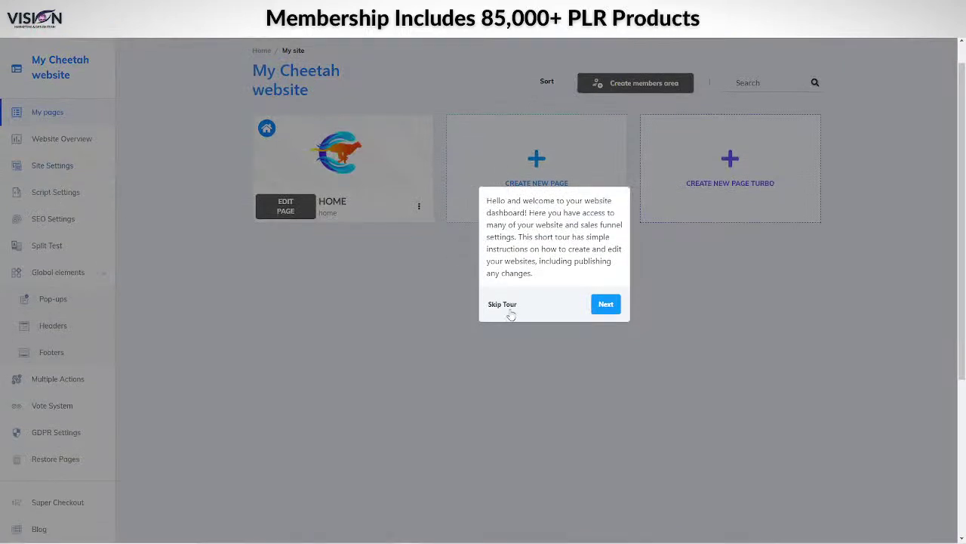
click(509, 311)
- Set the website's title to "Restaurant Template" in the site settings
click(38, 164)
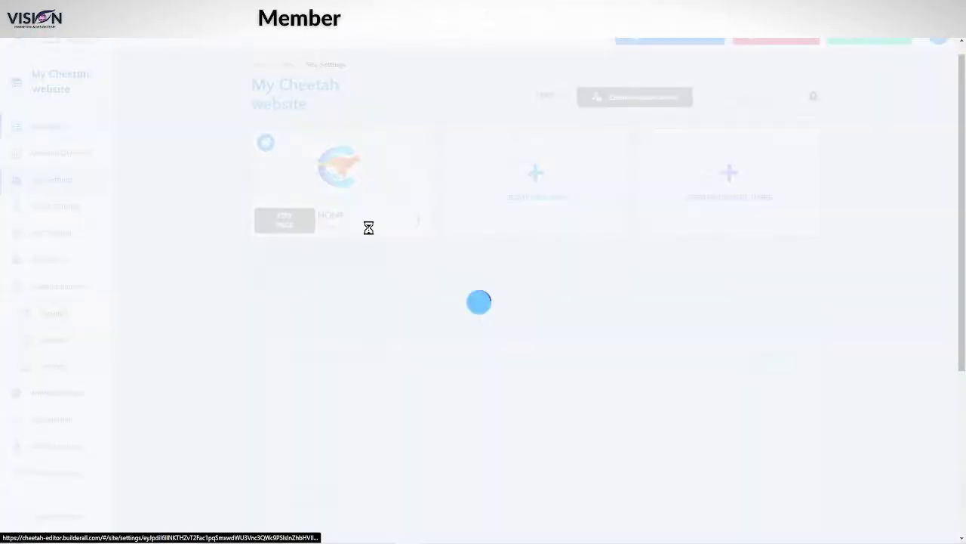
drag(360, 274, 259, 283)
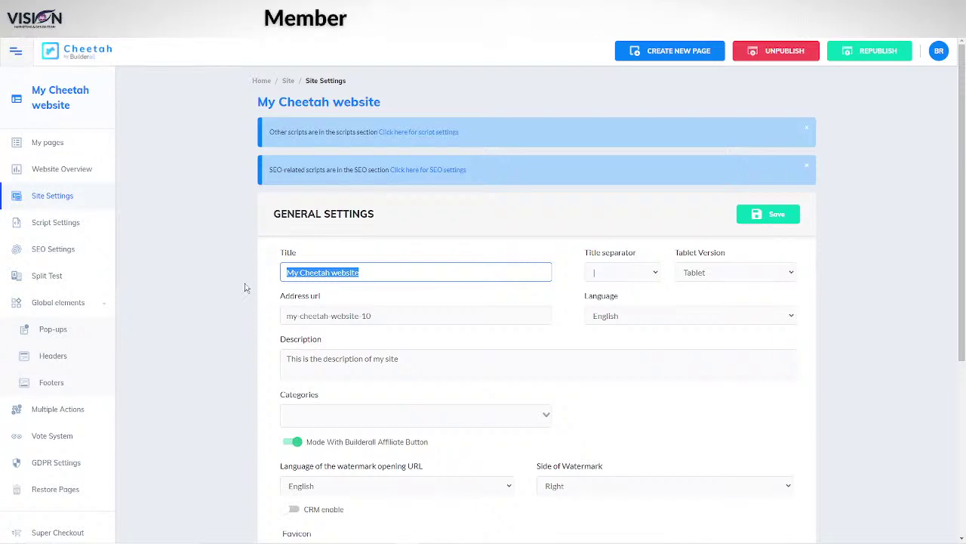
text(Restaura)
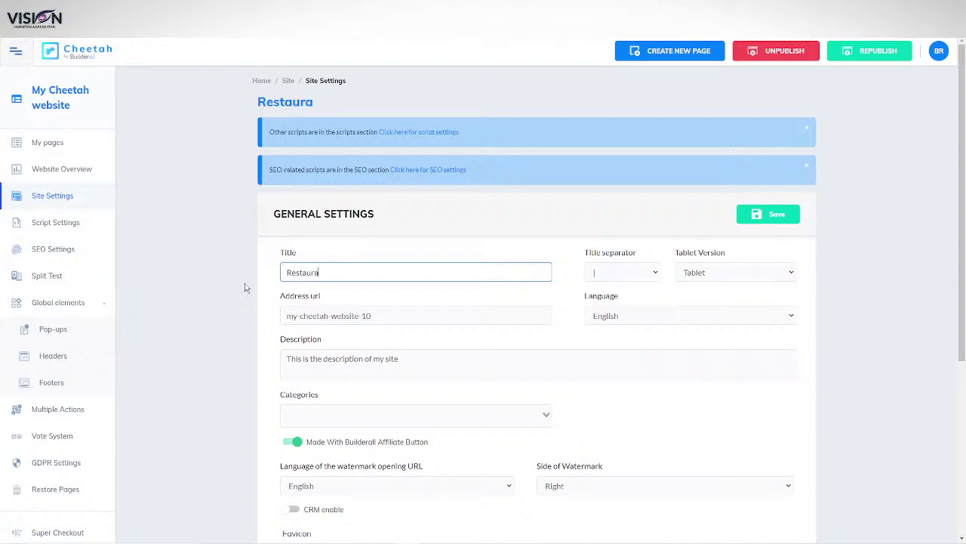
text(nt Tem)
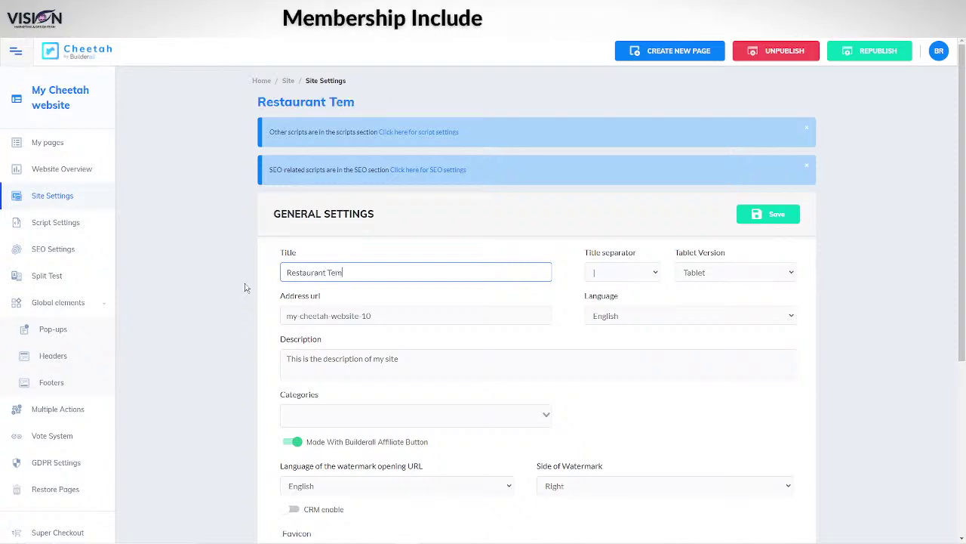
text(plate)
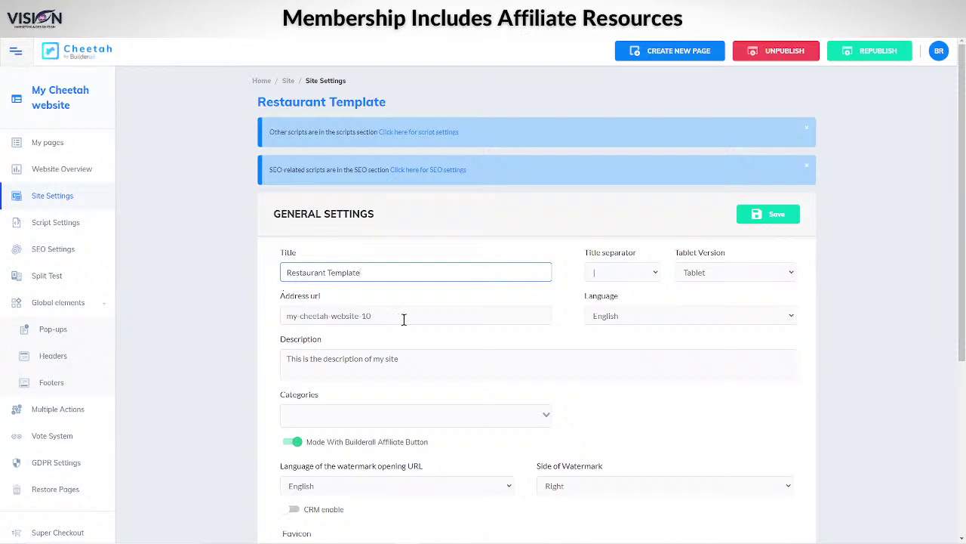
- Set the site's address URL to "restaurant-template"
drag(404, 319, 264, 319)
text(rest)
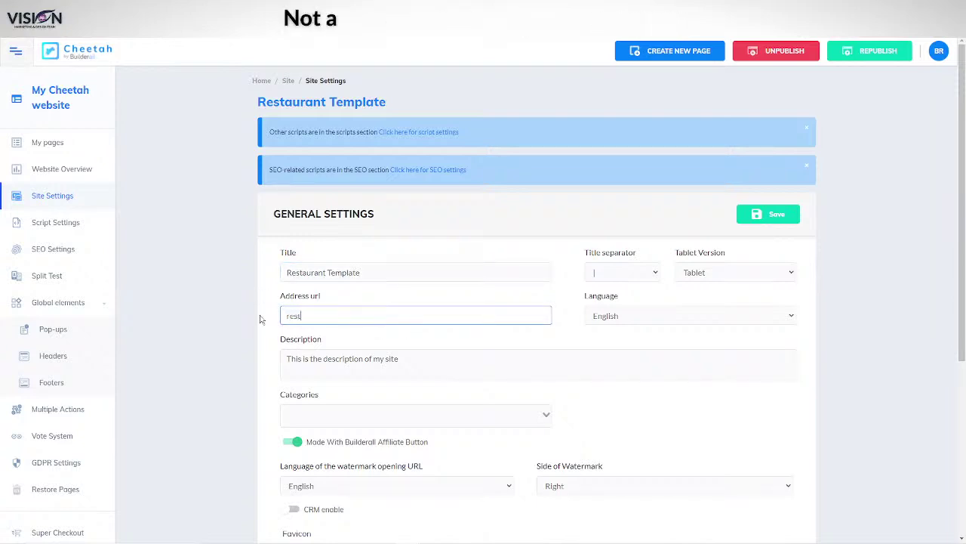
text(aurant)
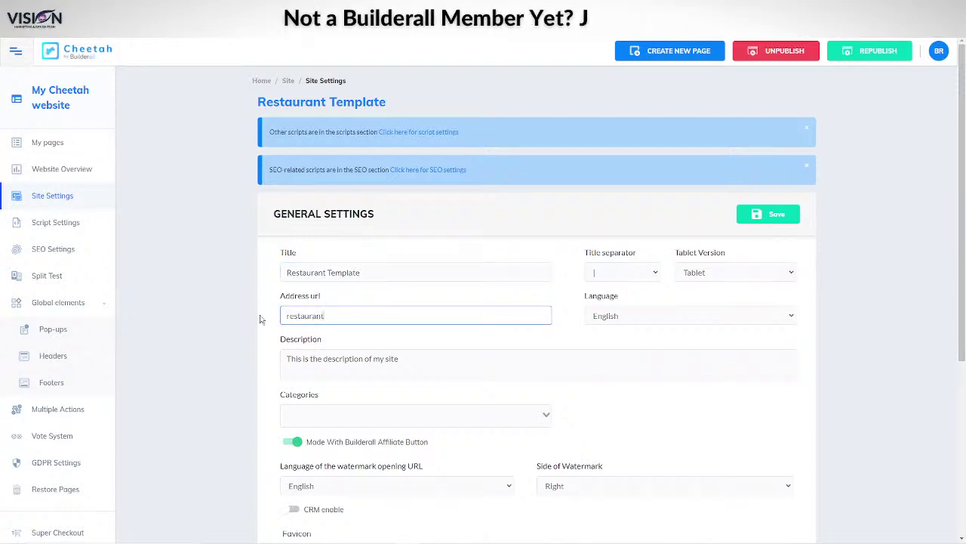
text( template)
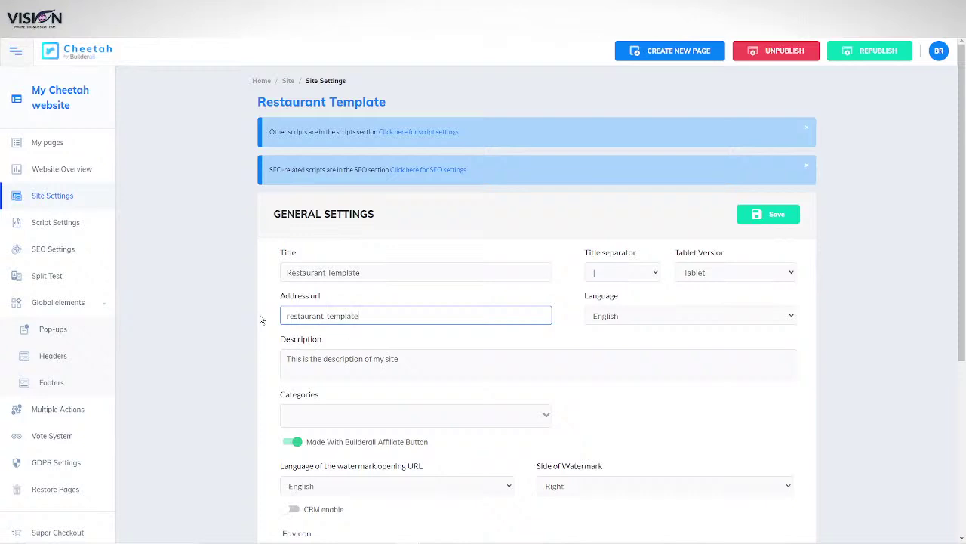
- Copy the site title "Restaurant Template" into the description, replacing the placeholder text
drag(361, 273, 261, 290)
key(ctrl+c)
drag(398, 359, 263, 360)
key(ctrl+v)
- Enable CRM for the site and save the general settings
scroll(580, 422, down, 2)
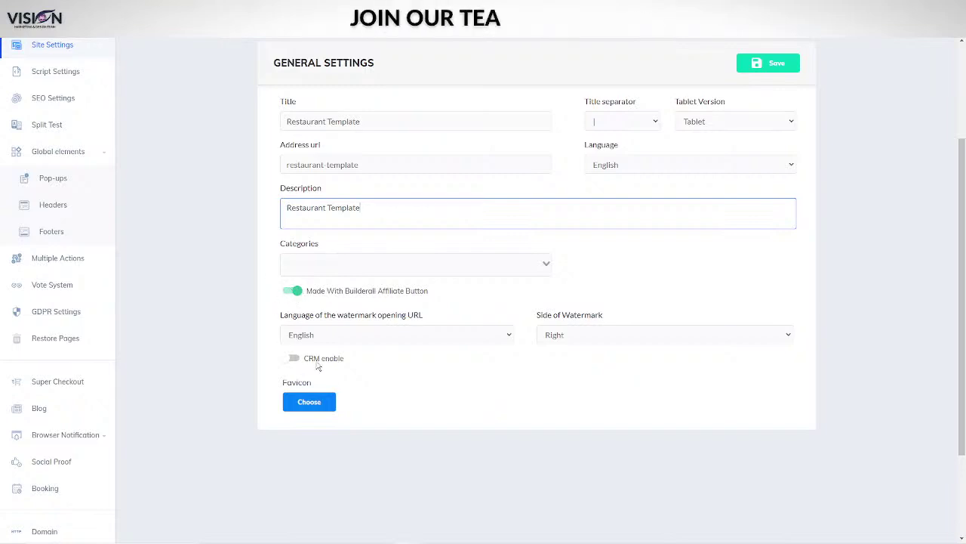
click(292, 359)
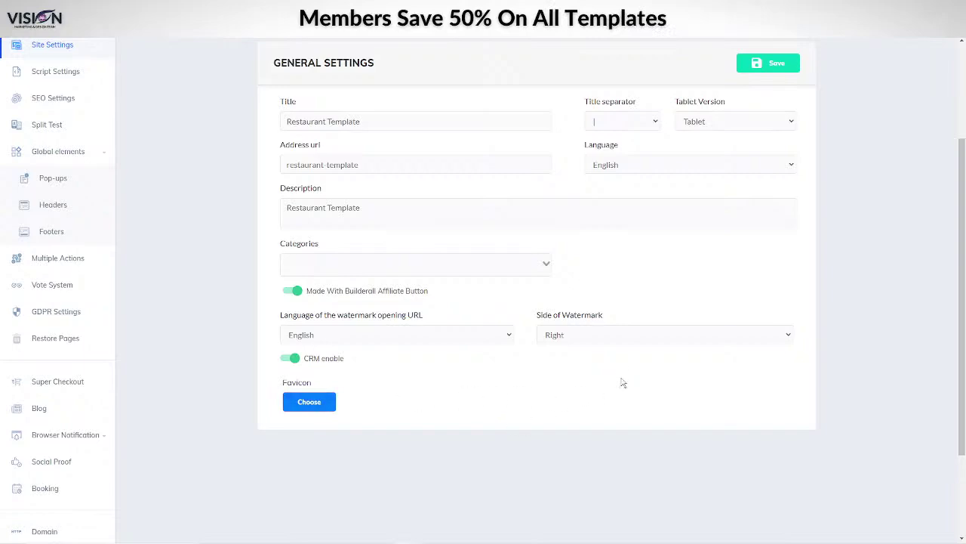
click(768, 63)
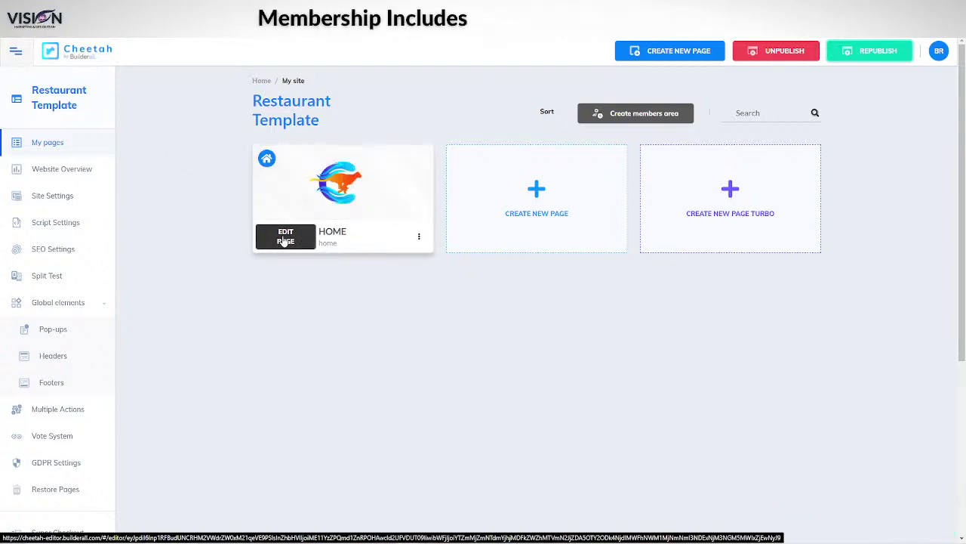
- Create a new global header named "Main"
click(47, 357)
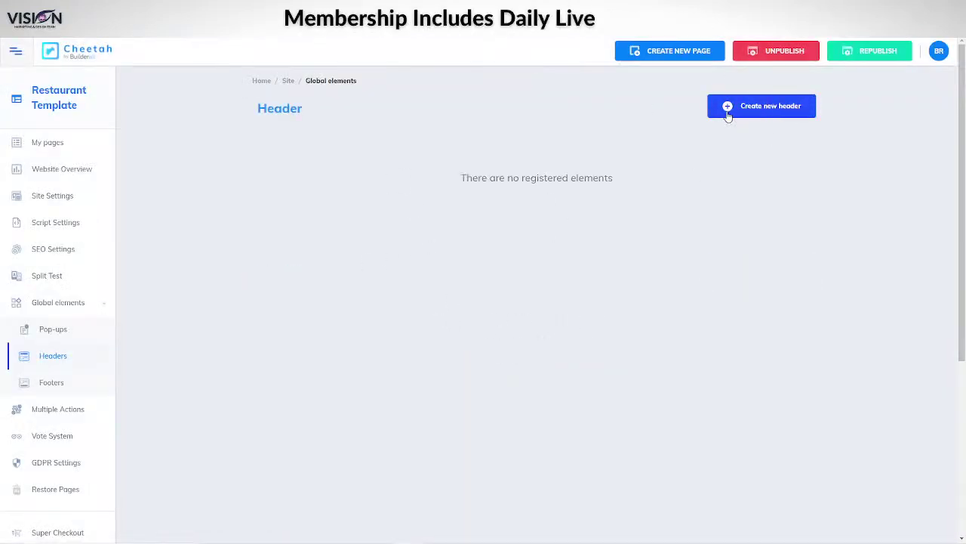
click(770, 107)
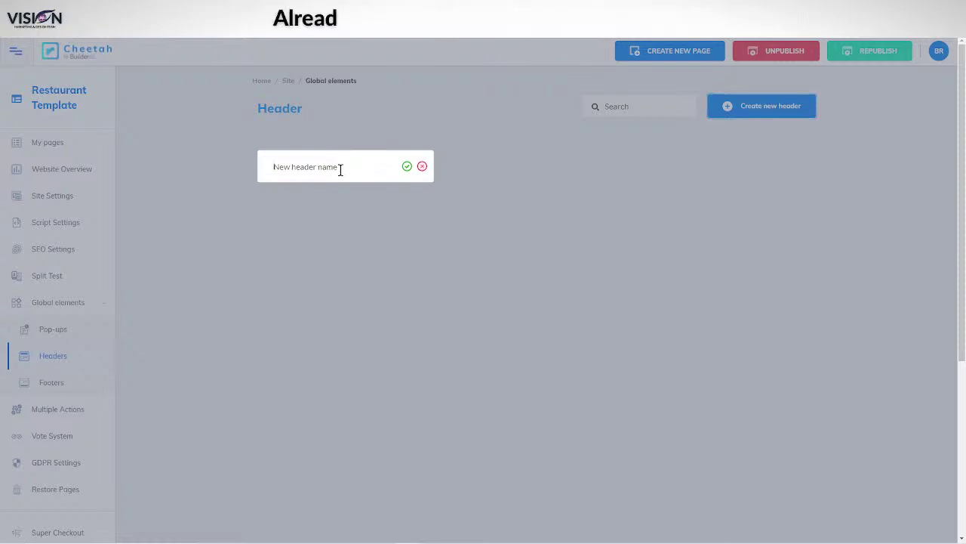
text(Main)
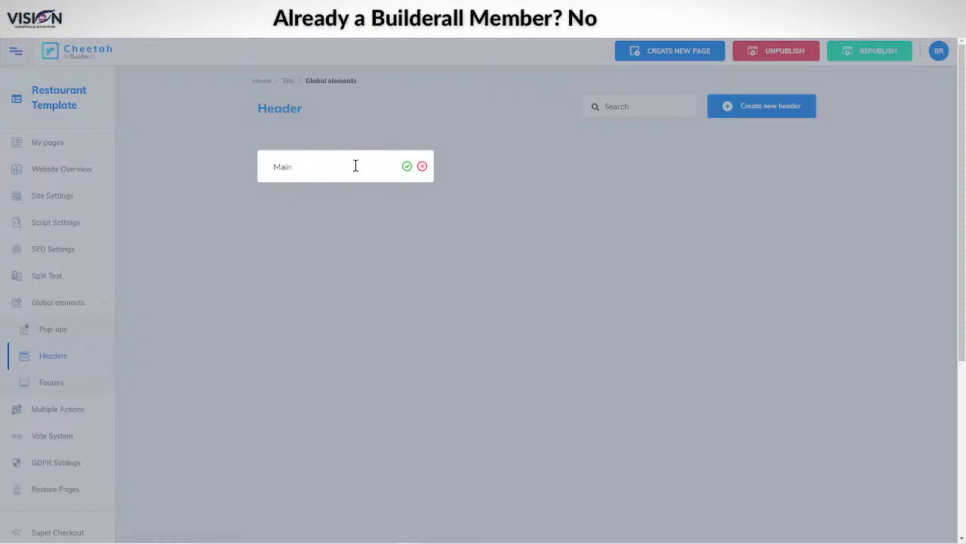
click(406, 166)
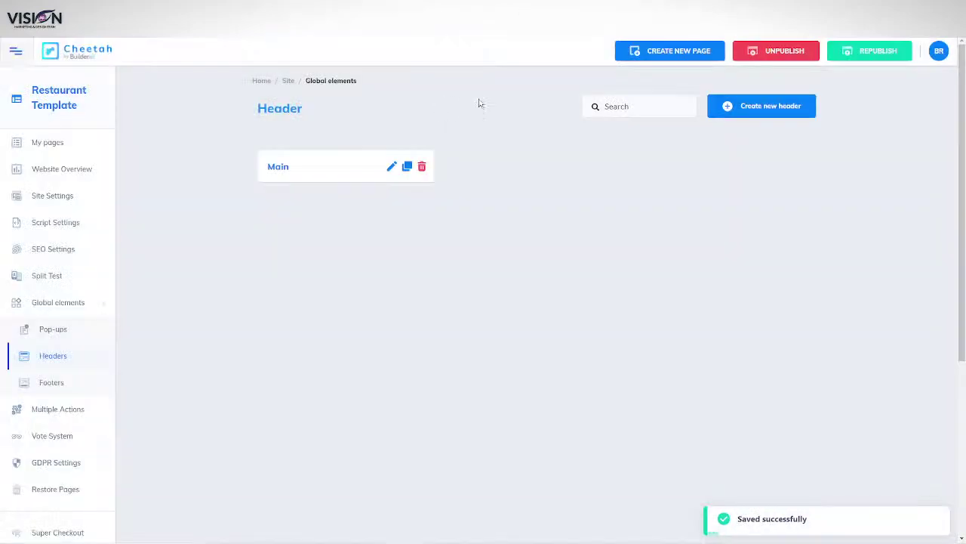
- Open the Main header for editing and add a blank panel to it
click(391, 166)
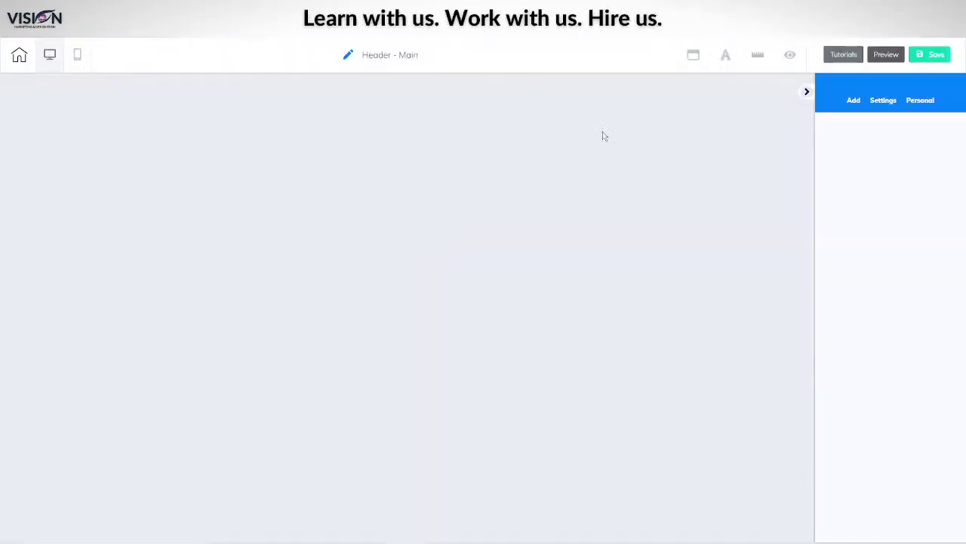
click(852, 99)
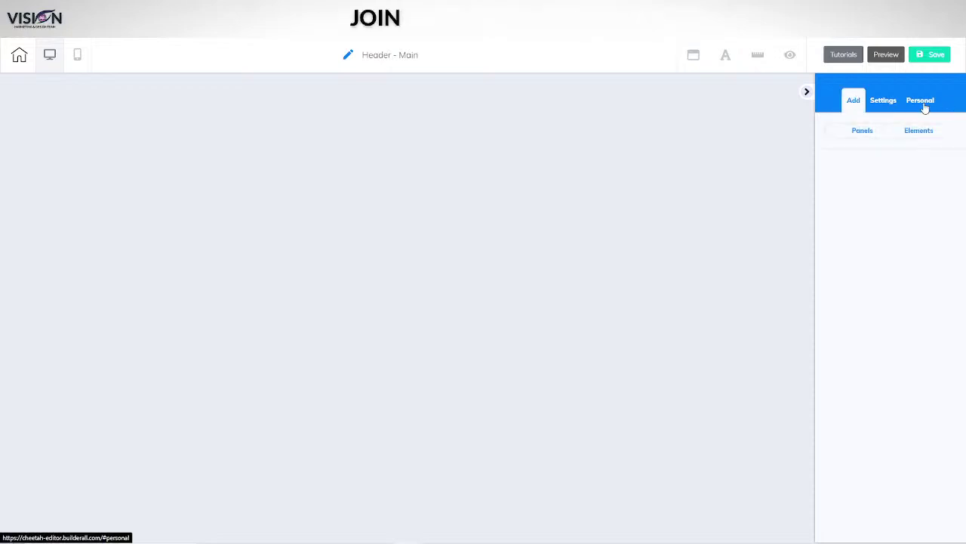
click(863, 130)
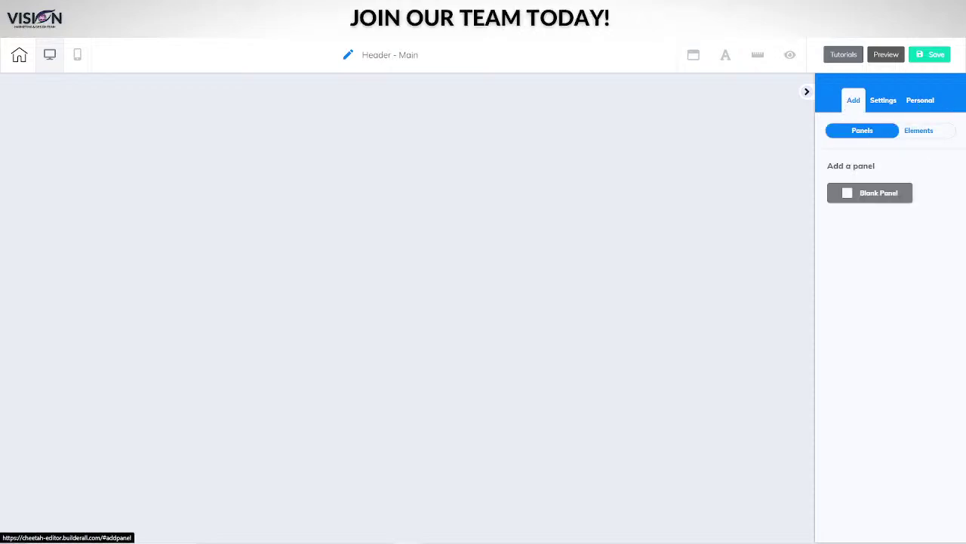
click(880, 194)
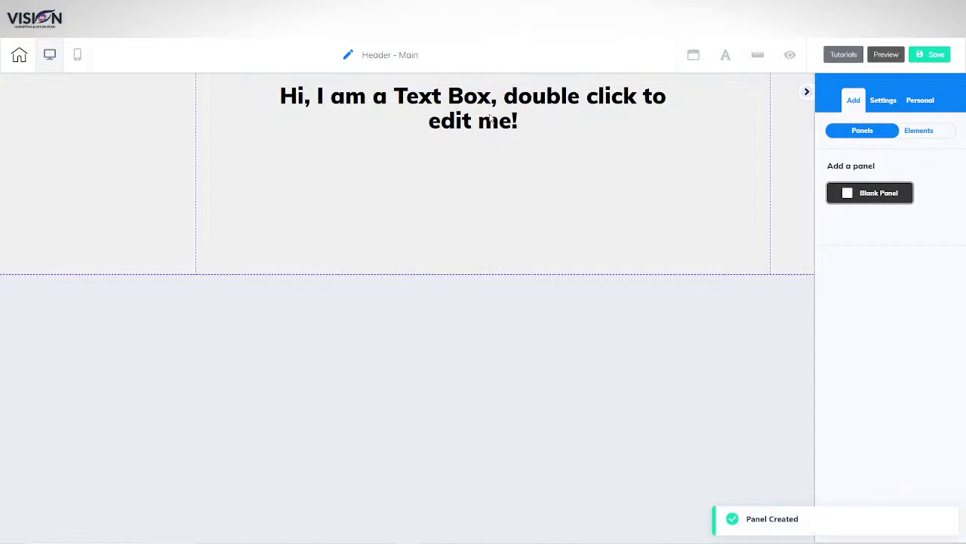
- Add the ready-made Express Header panel from the Header category below the blank panel
scroll(903, 388, down, 10)
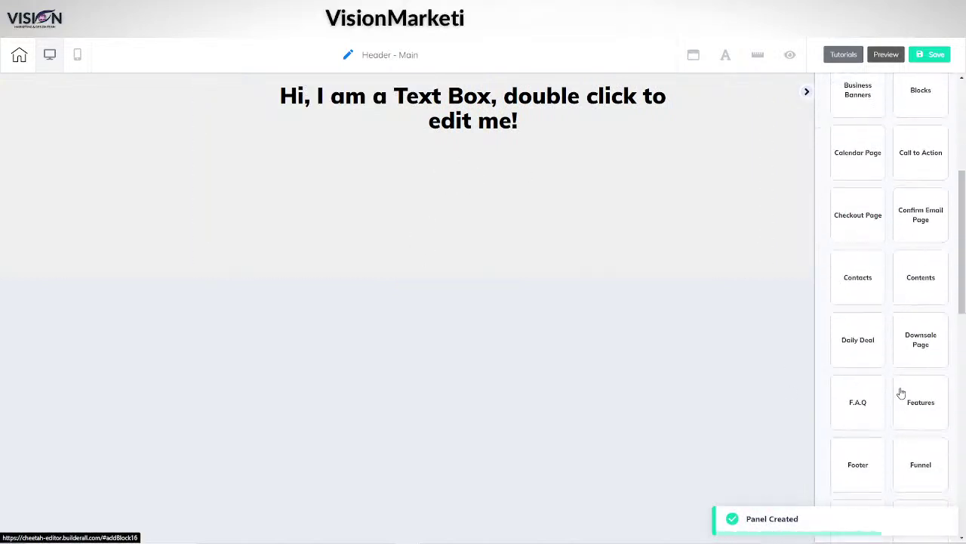
scroll(871, 327, down, 2)
click(850, 176)
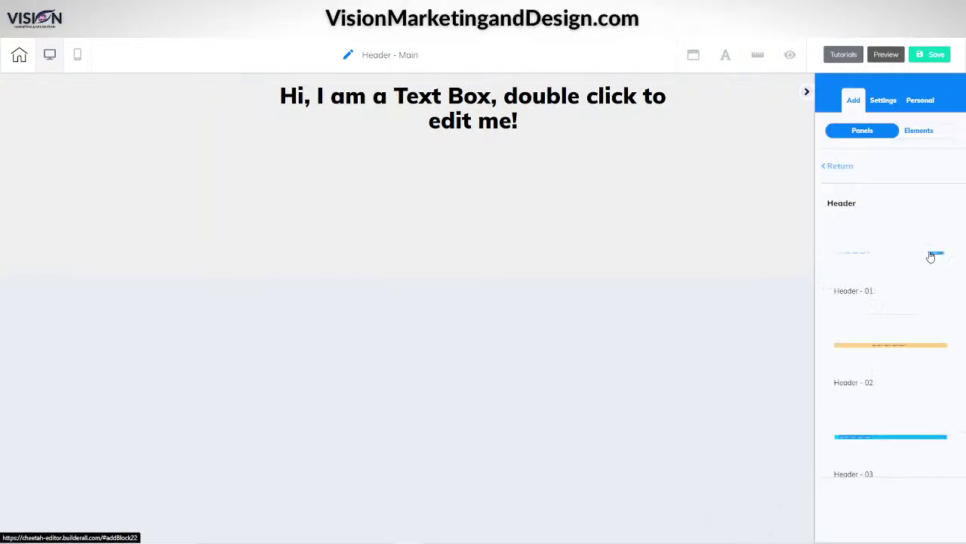
scroll(888, 340, down, 5)
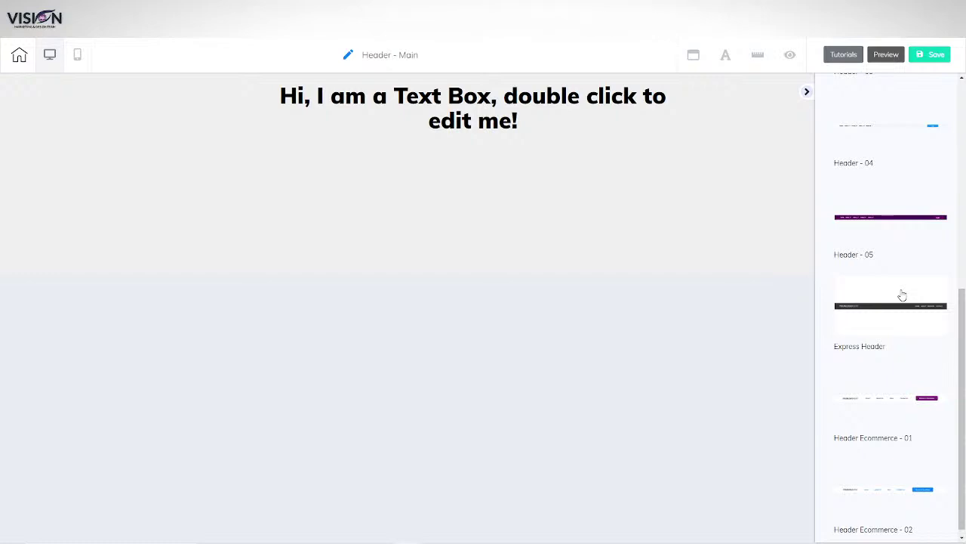
drag(899, 295, 265, 308)
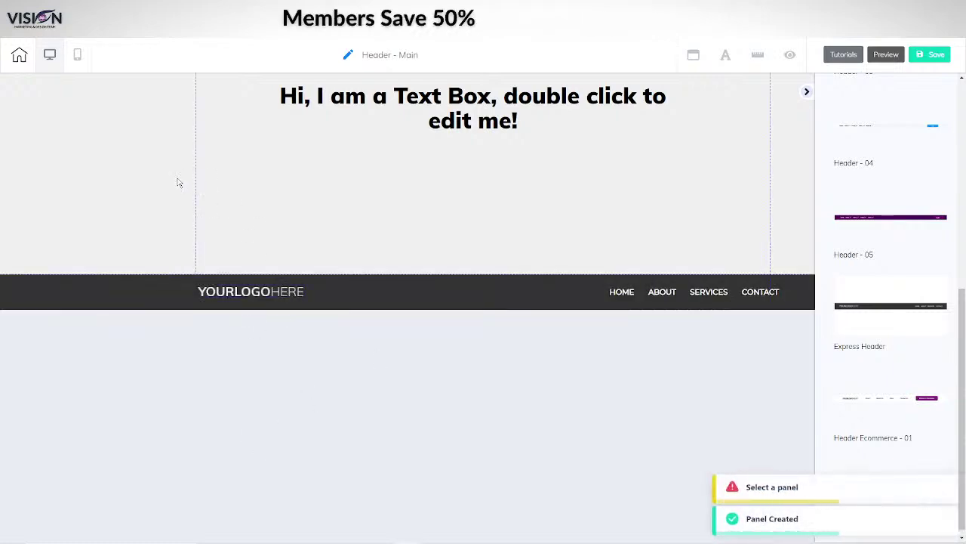
- Delete the blank panel holding the placeholder text box above the Express Header
click(237, 86)
click(259, 84)
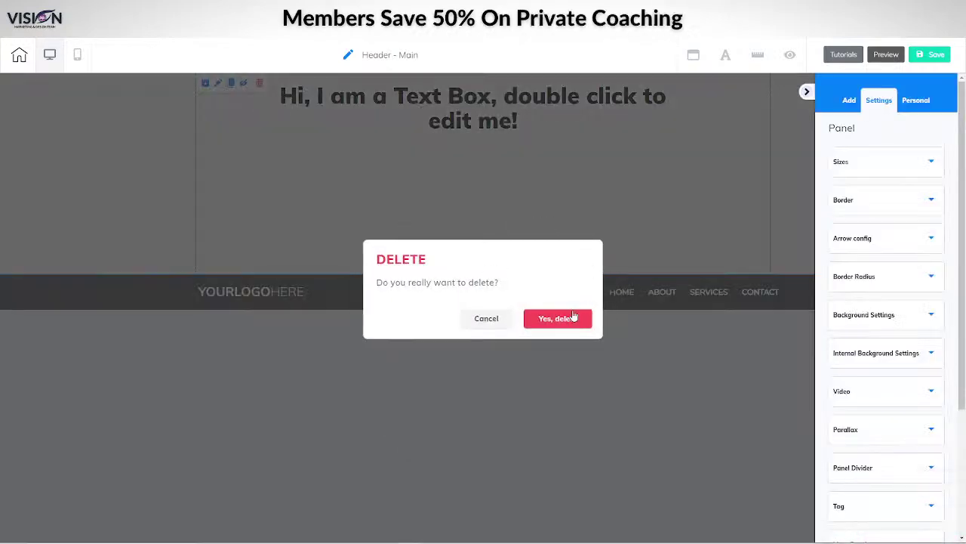
click(563, 323)
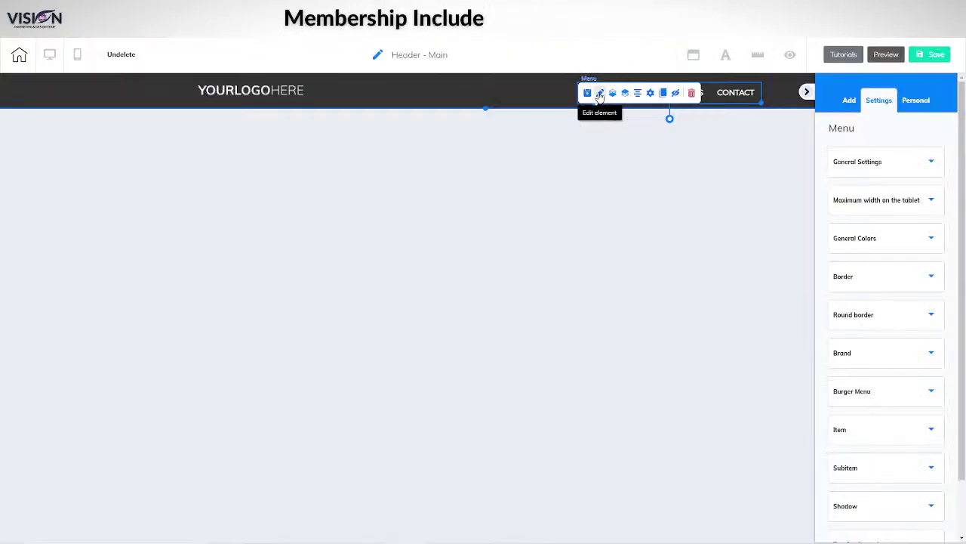
- Rename the header menu's HOME item as "MENU" and save that item
click(663, 93)
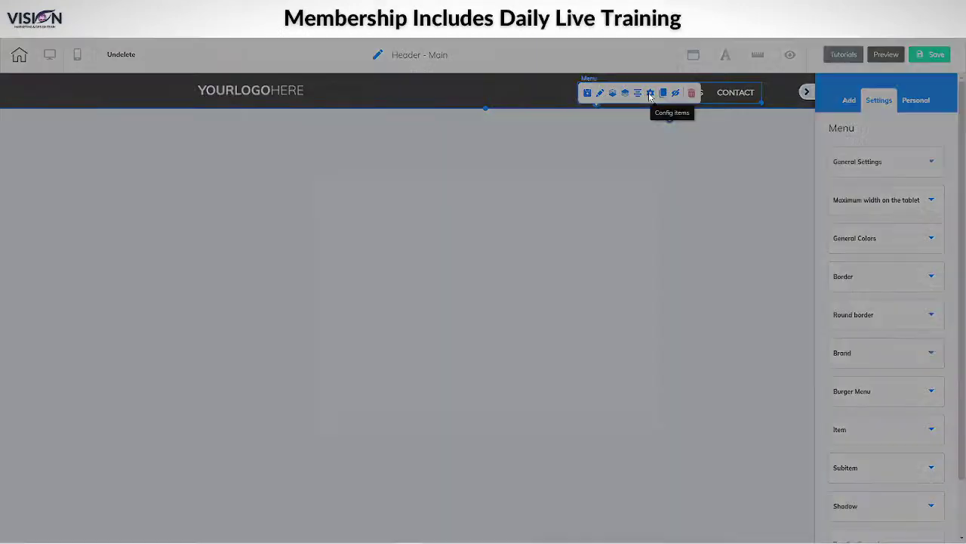
click(612, 225)
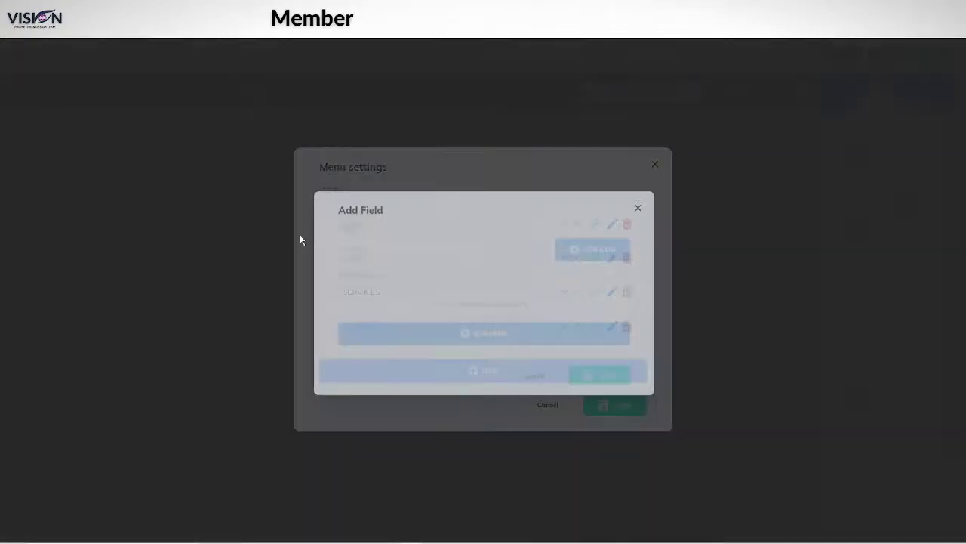
drag(367, 242, 329, 249)
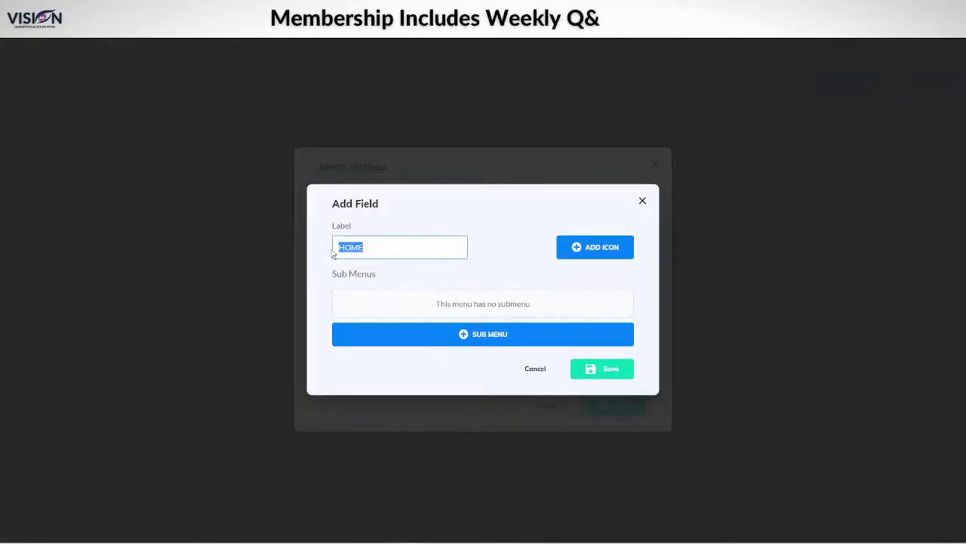
text(MENU)
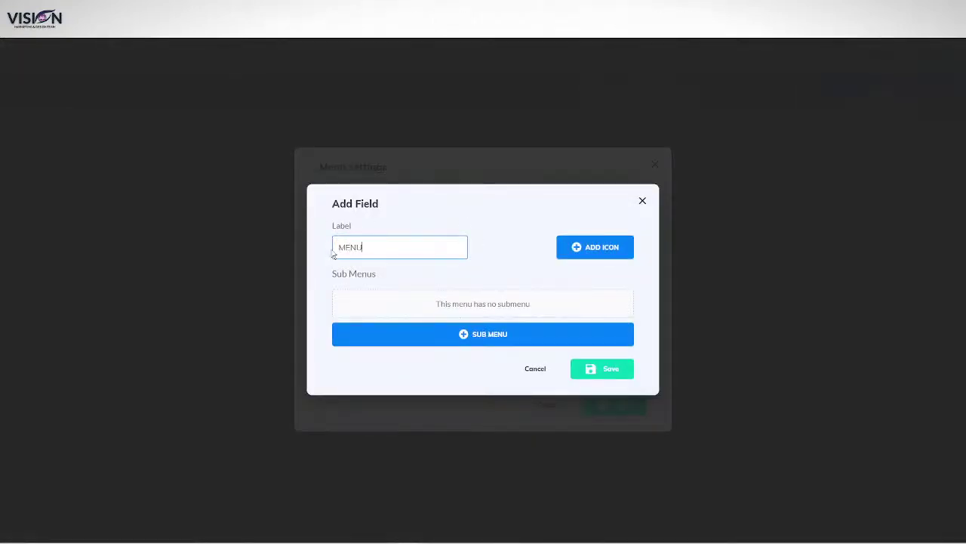
click(600, 369)
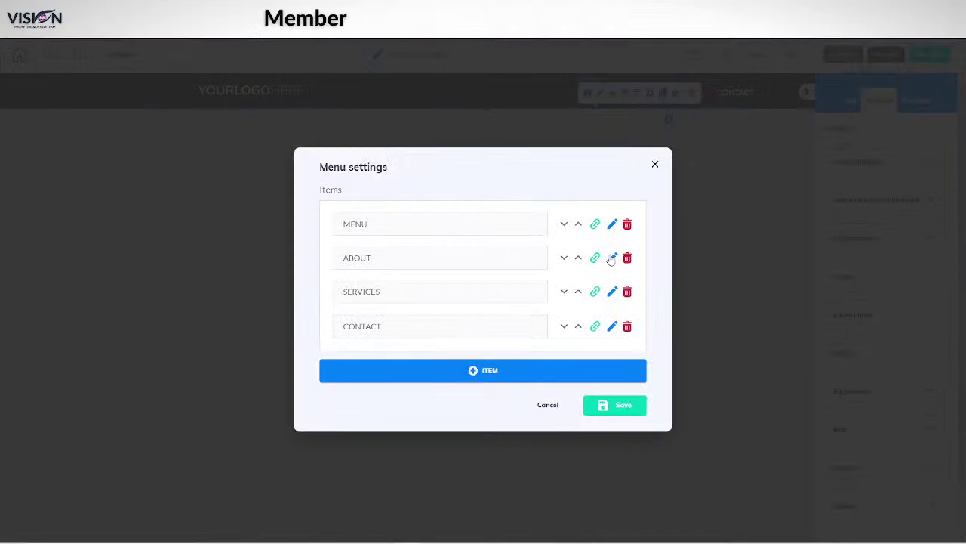
- Rename the ABOUT menu item as "FOOD DELIVERY" and save that item
click(612, 258)
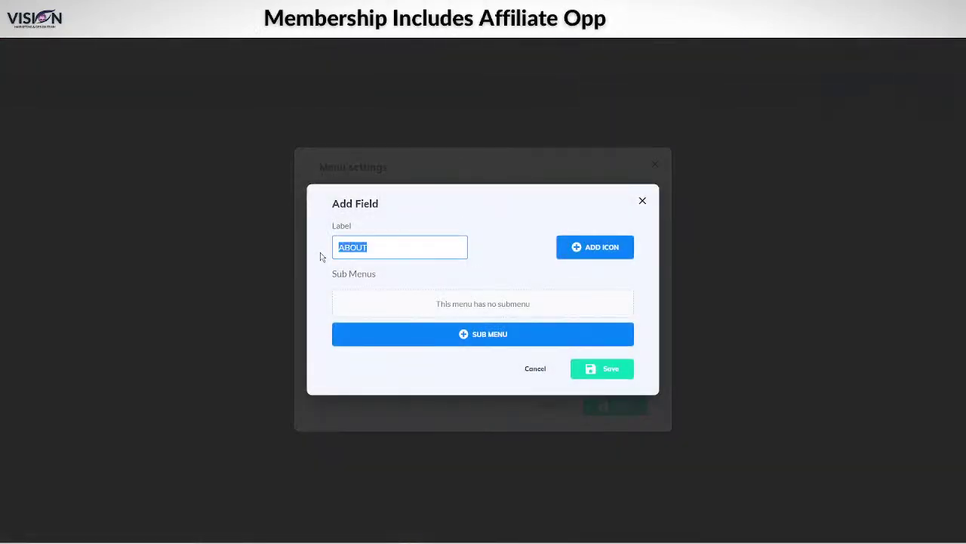
text(FOOD DELIVERY)
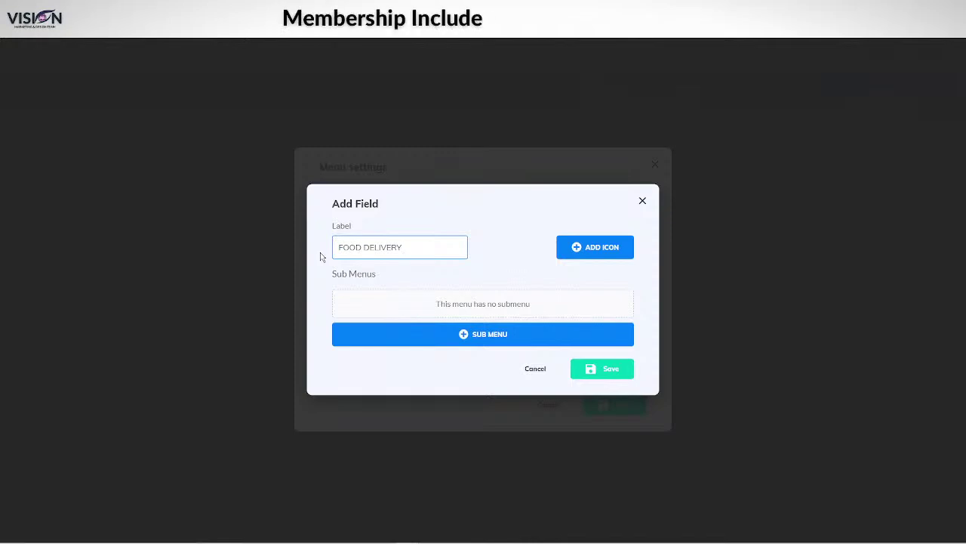
click(575, 370)
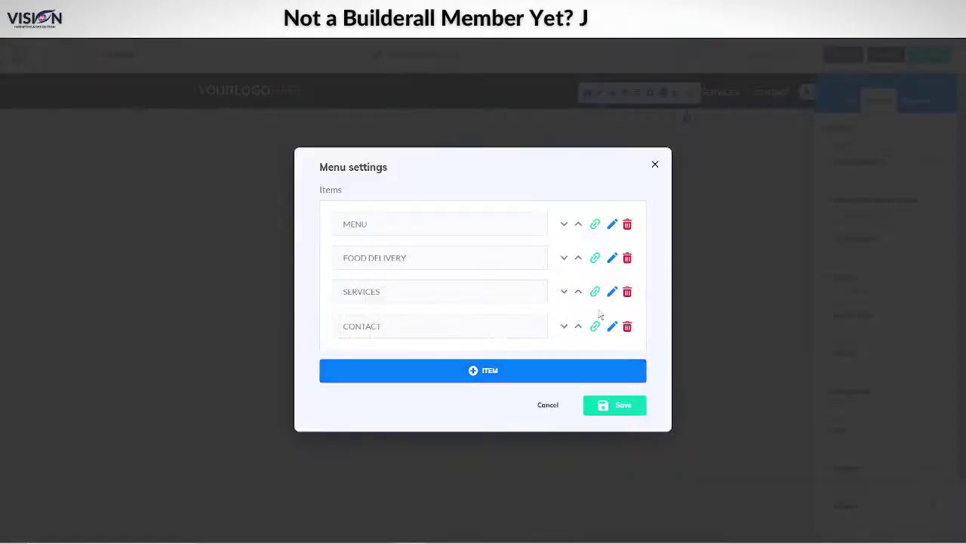
- Rename the SERVICES menu item as "SPECIAL OFFERS" and save that item
click(612, 294)
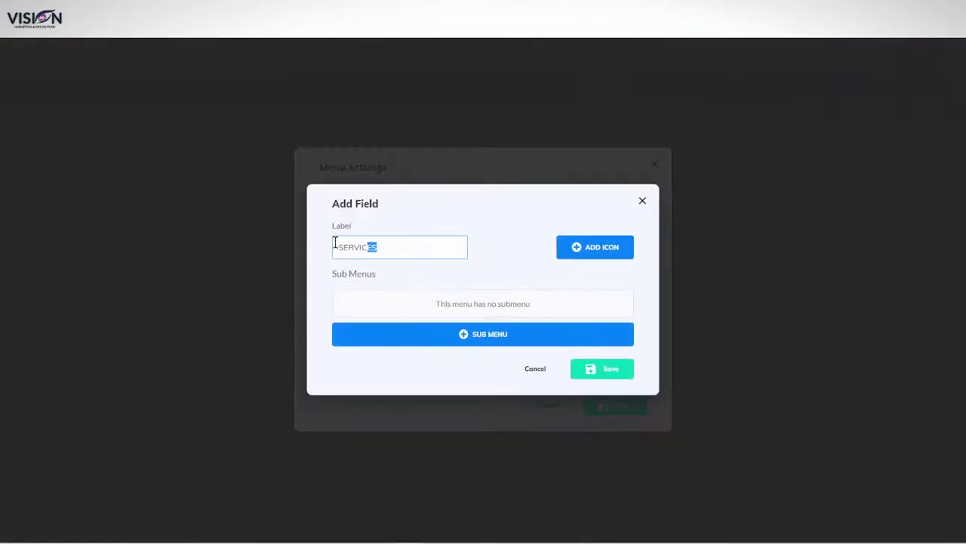
click(269, 237)
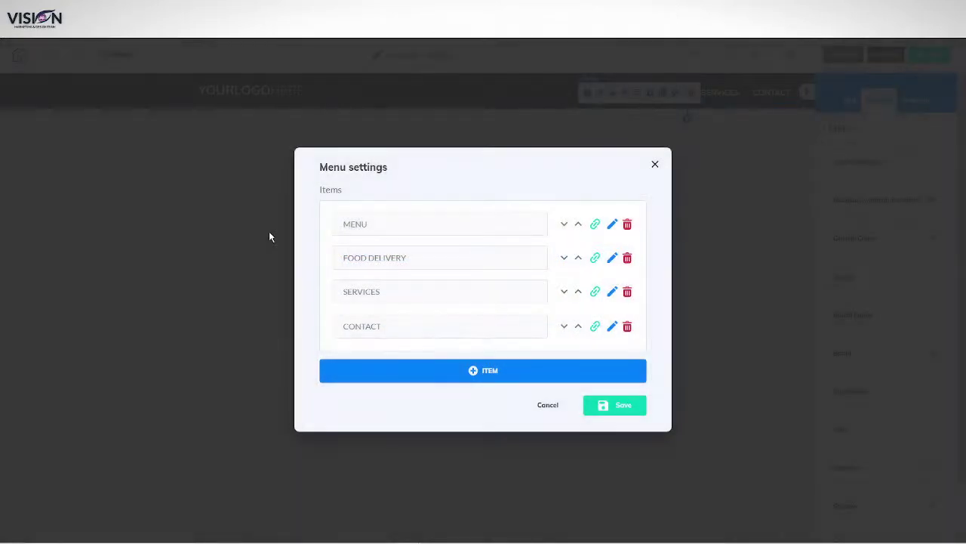
click(611, 292)
click(396, 250)
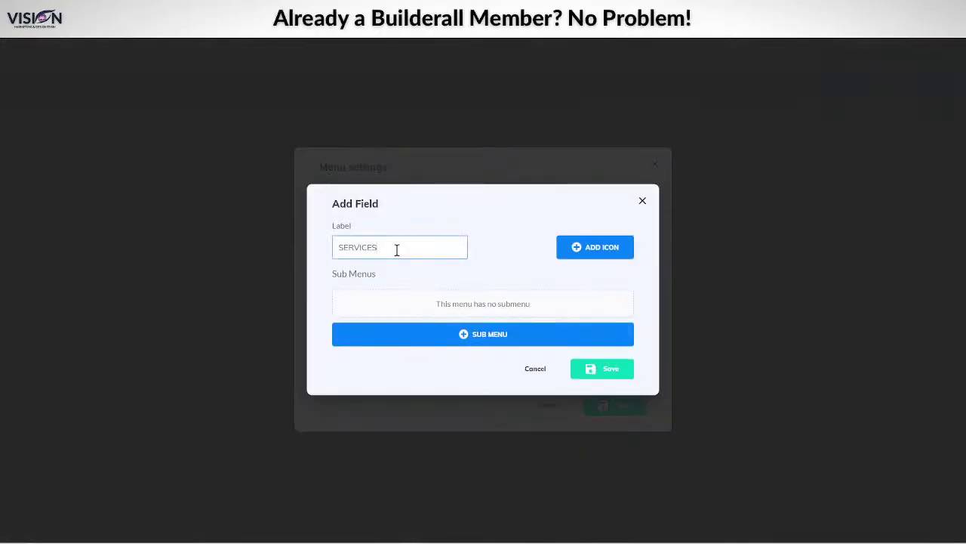
key(BackSpace)
key(BackSpace)
key(BackSpace)
key(BackSpace)
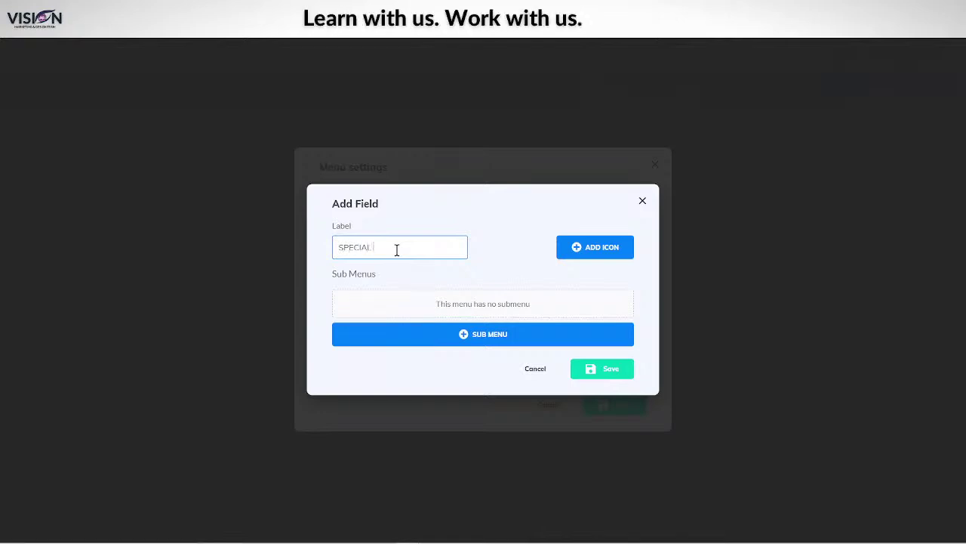
text(CIAL OFFER)
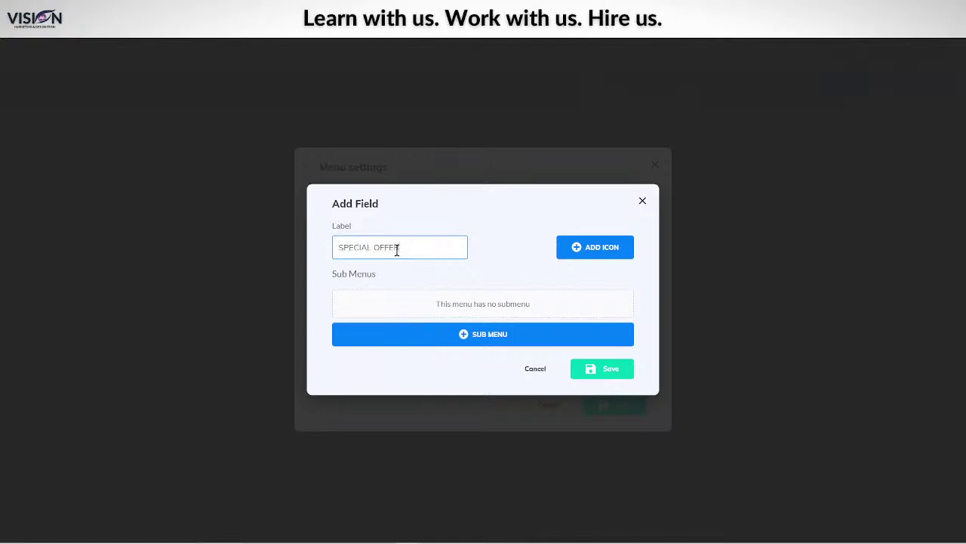
text(S)
click(607, 375)
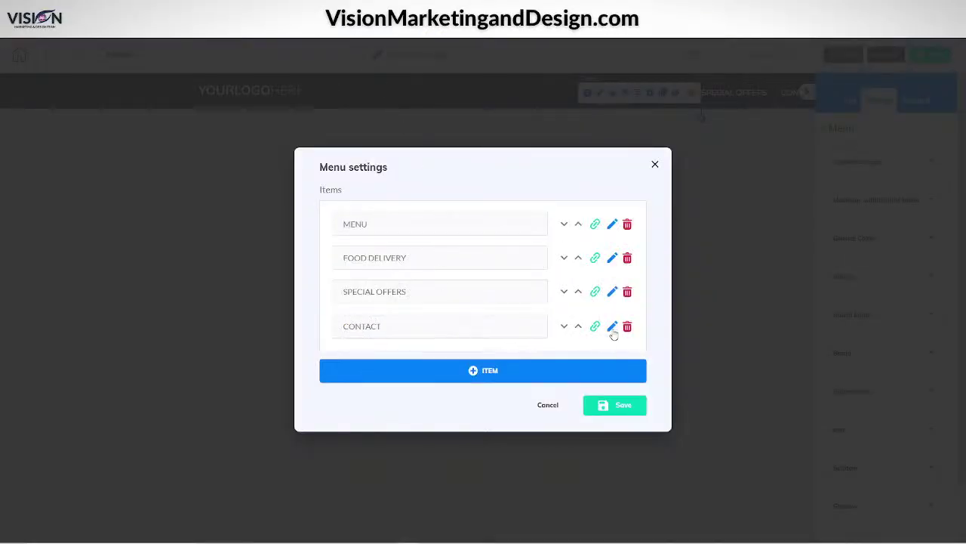
- Rename the CONTACT menu item as "CONTACT US", then save the menu settings and the header
click(612, 329)
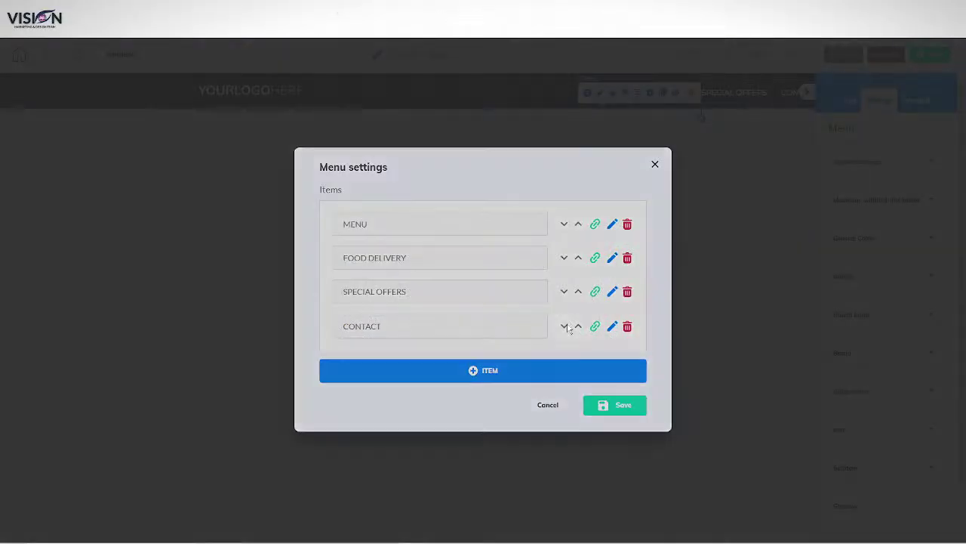
click(396, 240)
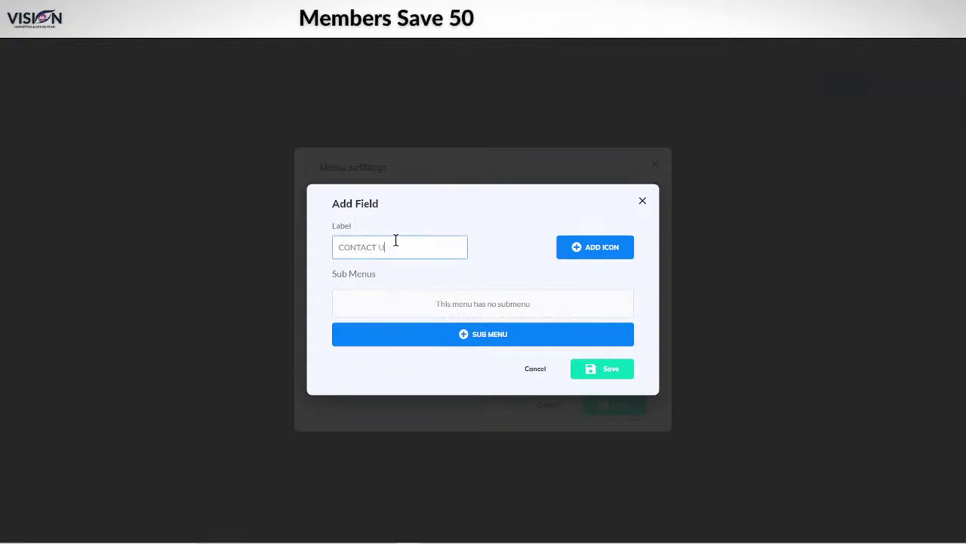
click(591, 370)
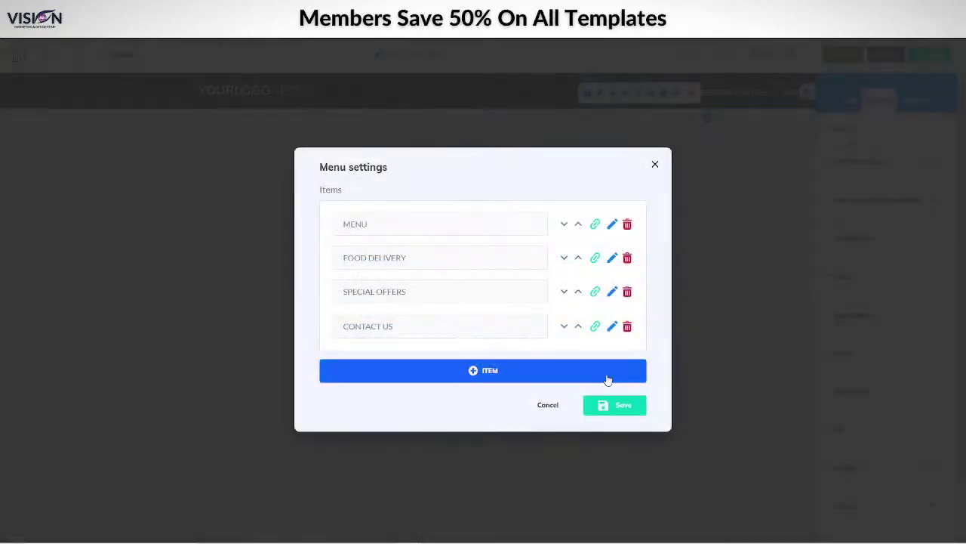
click(610, 402)
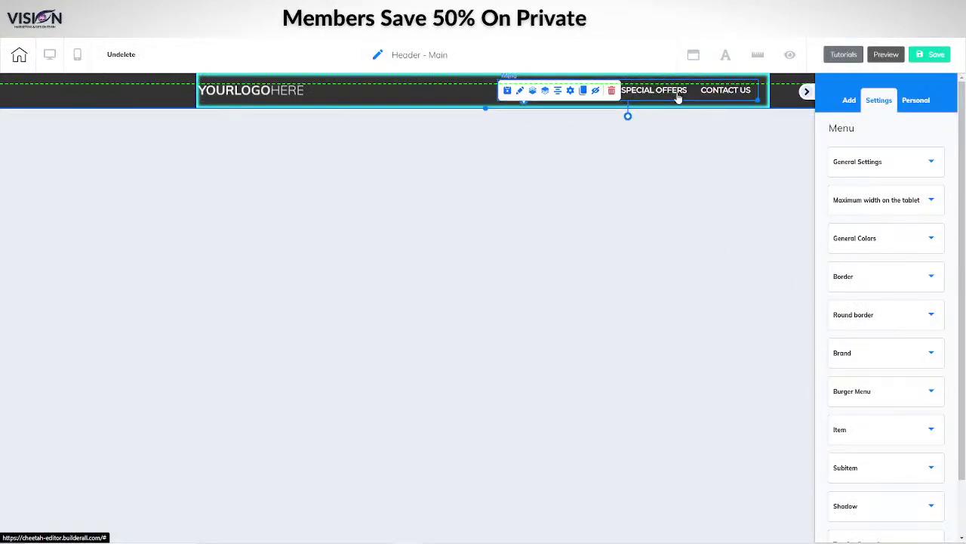
click(932, 54)
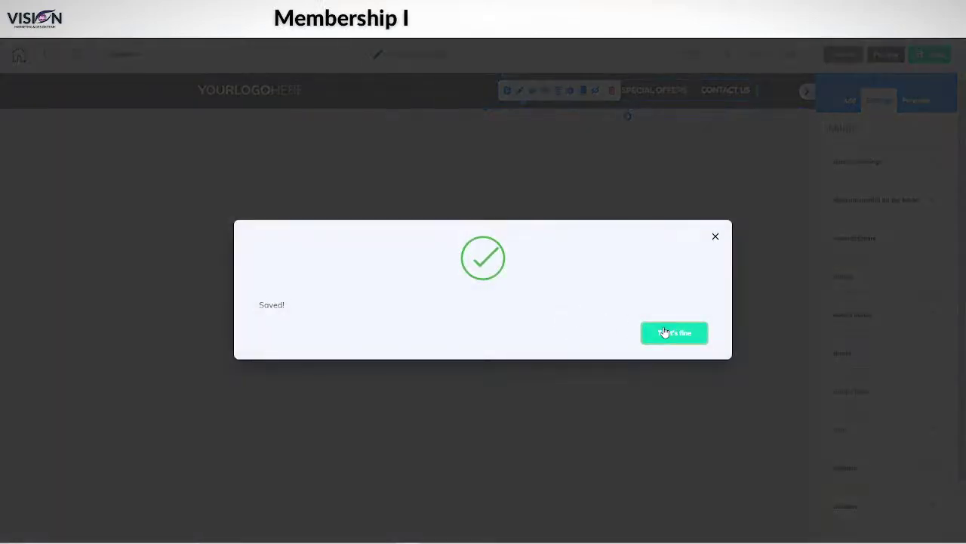
click(668, 333)
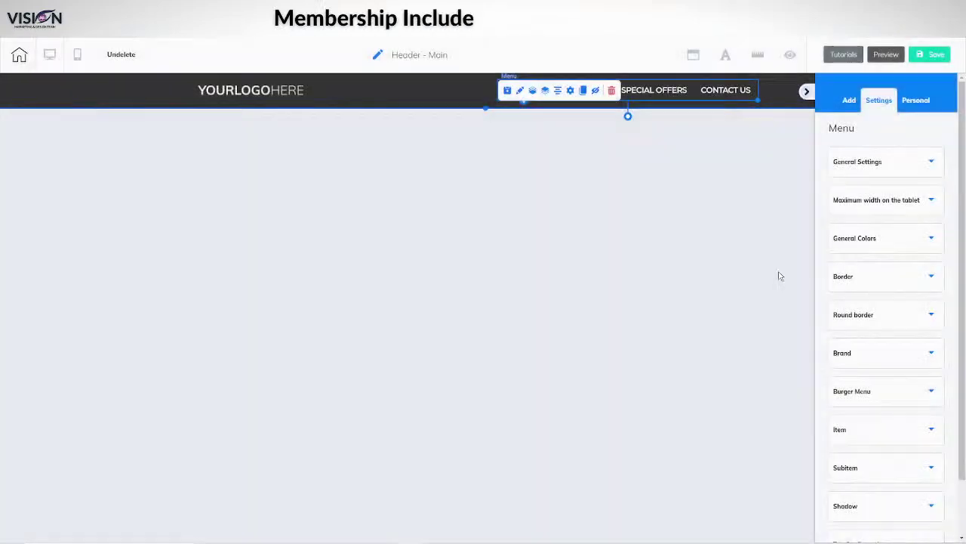
- Move the menu closer to the logo, make the header panel slightly taller, and line up the logo with the menu
drag(699, 95, 486, 119)
click(486, 110)
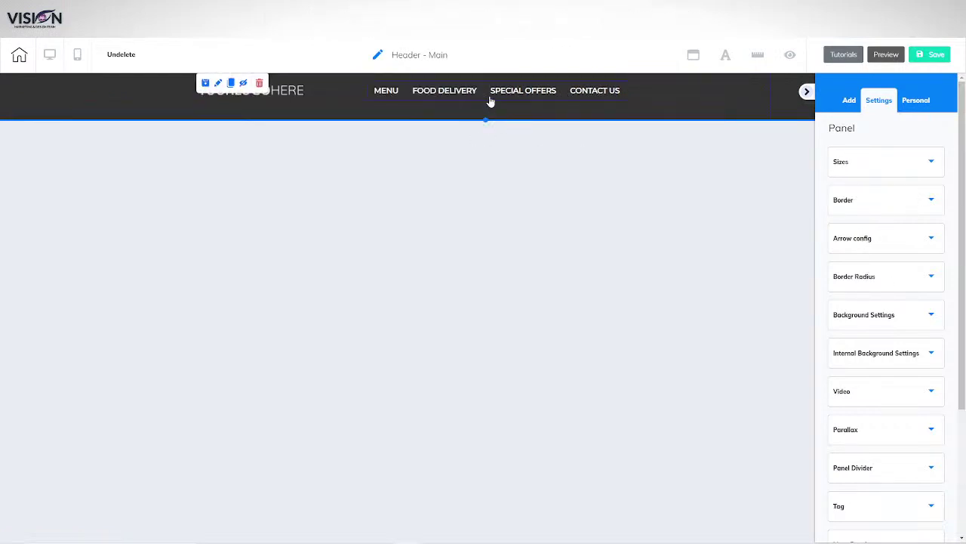
click(319, 100)
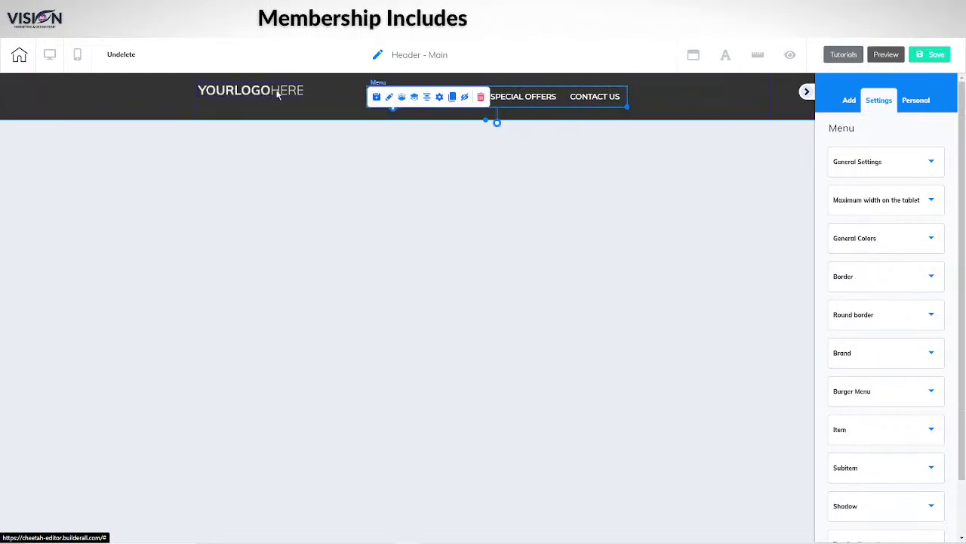
click(279, 96)
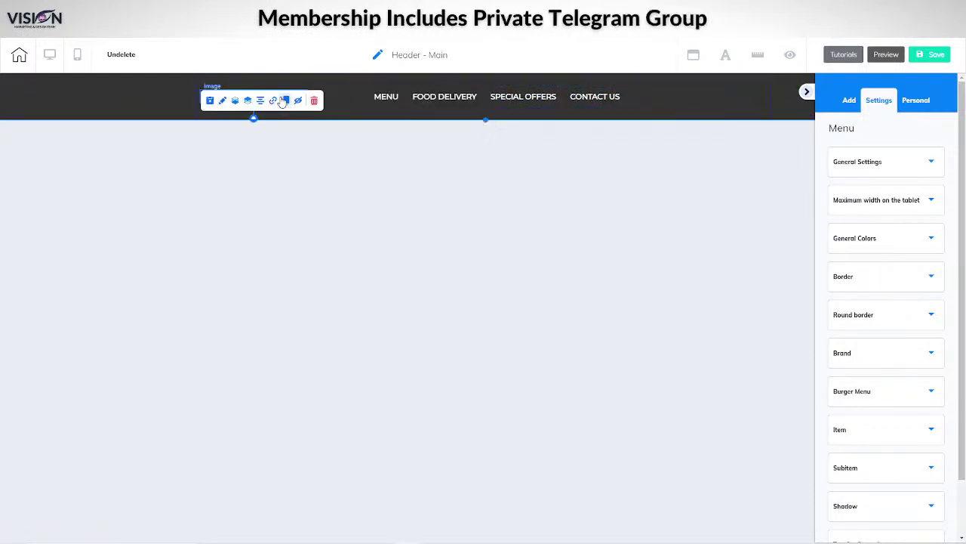
- Add an Iframe element to the header panel beside the menu
click(851, 104)
click(921, 131)
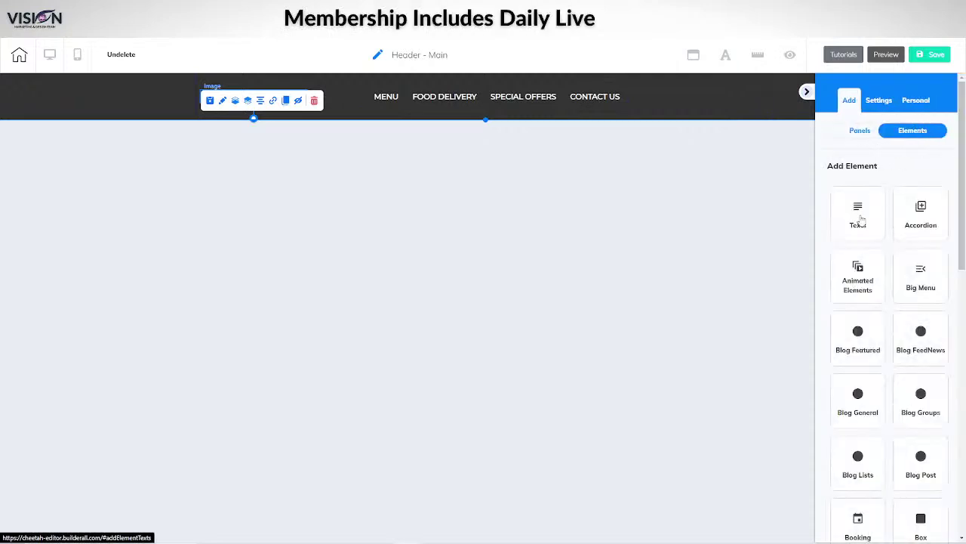
scroll(908, 365, down, 6)
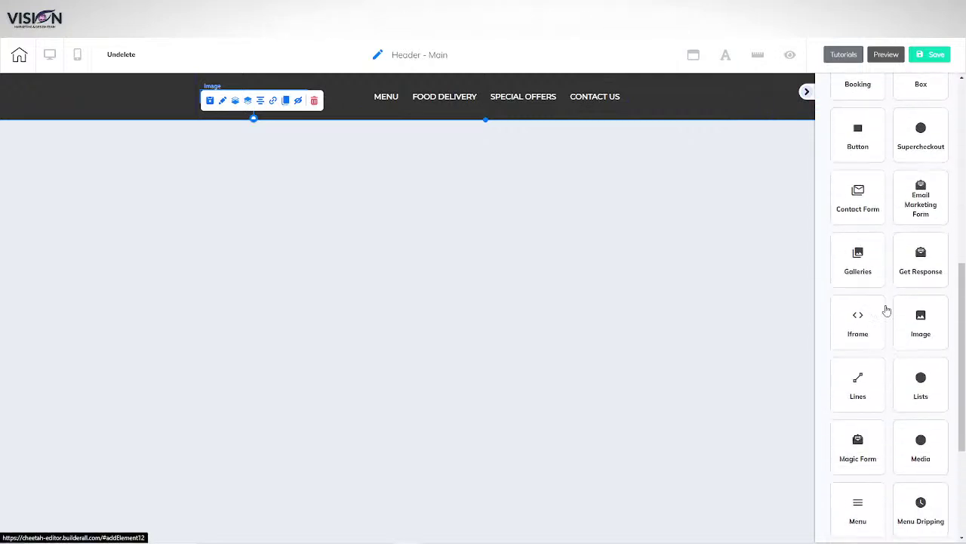
click(853, 318)
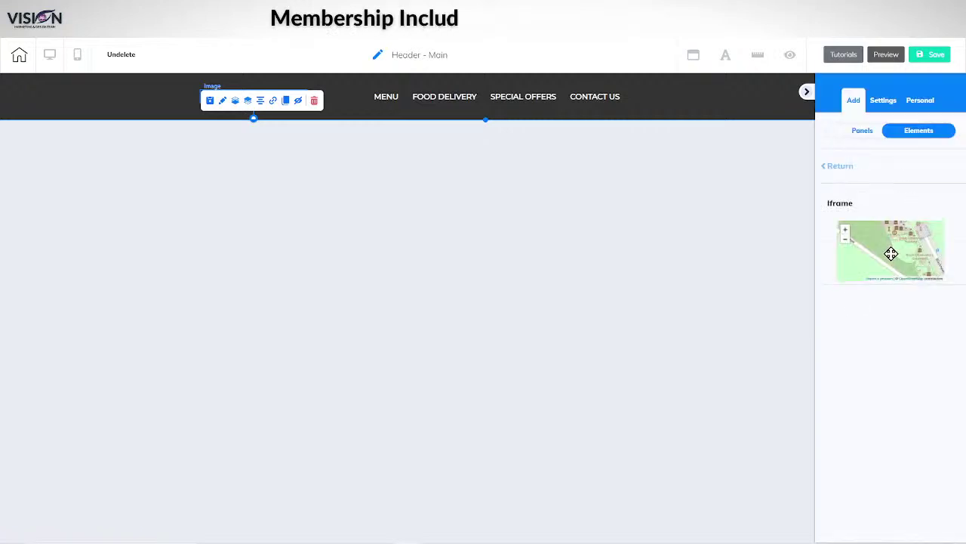
drag(892, 257, 746, 112)
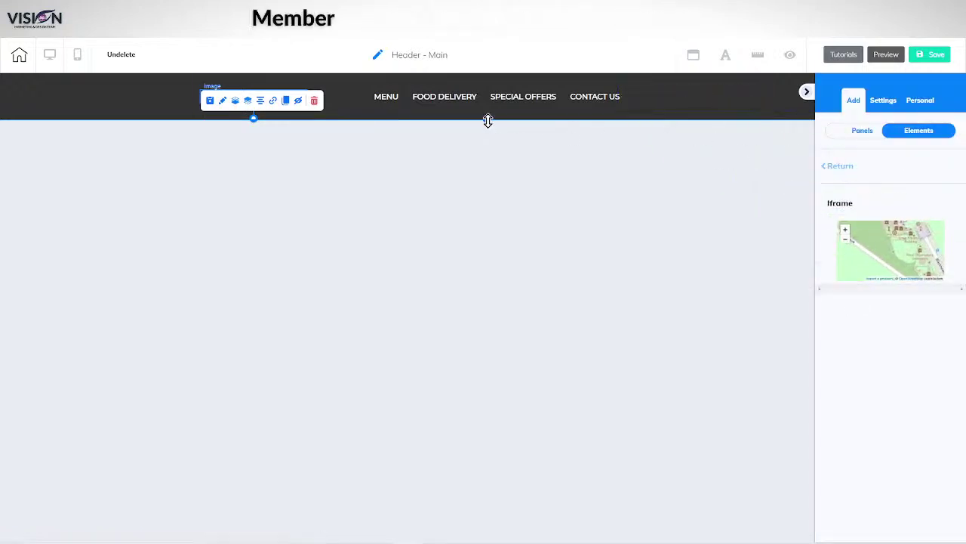
- Extend the header panel downward to reach the iframe, shrink the iframe and place it directly beside the CONTACT US item
drag(487, 120, 483, 271)
drag(576, 187, 498, 190)
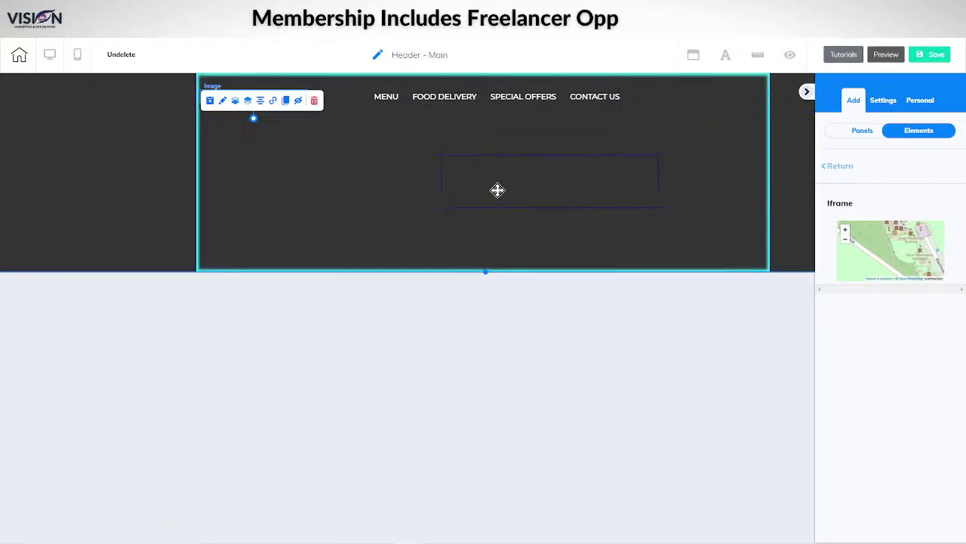
click(665, 209)
drag(658, 207, 633, 199)
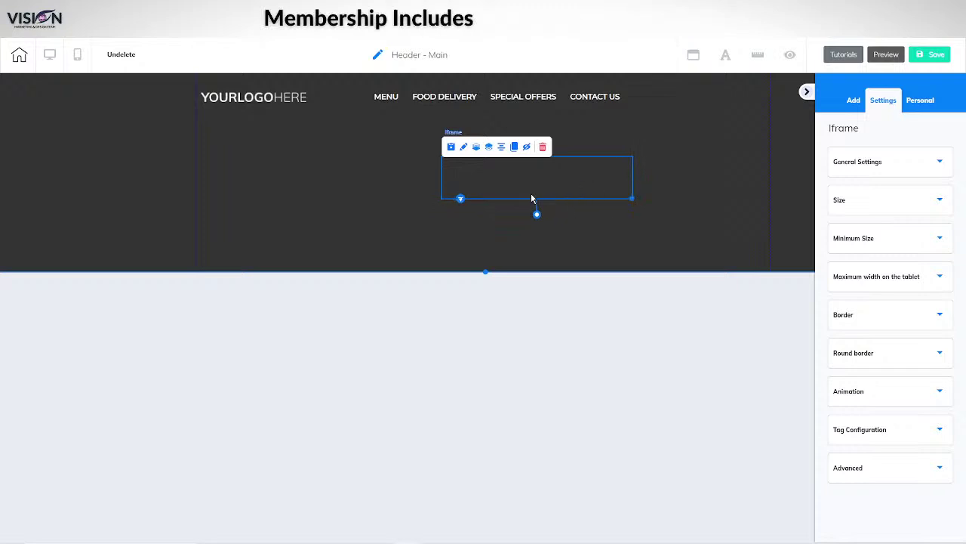
drag(533, 196, 720, 116)
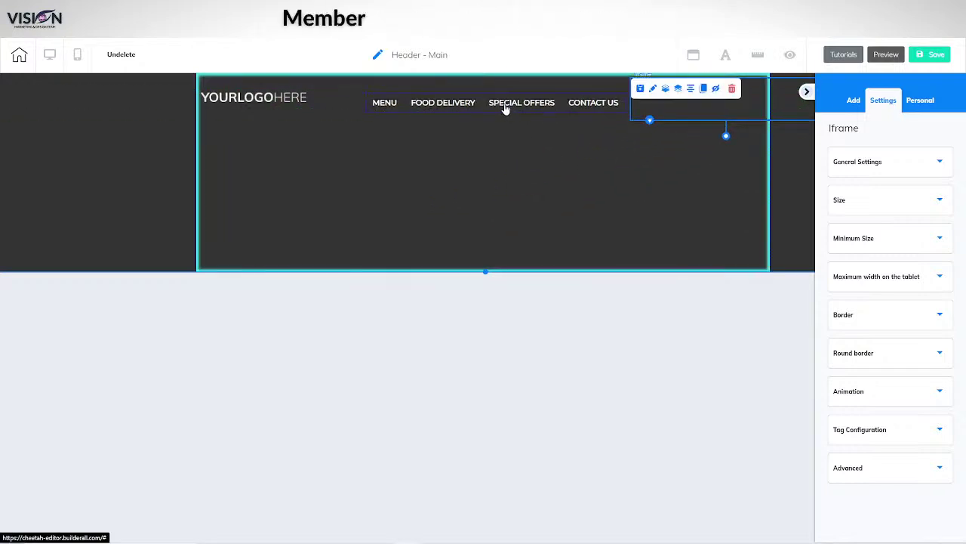
- Line up the logo, menu and iframe in one row and reduce the header panel's height to fit them closely
mouse_move(302, 102)
mouse_down()
mouse_move(287, 95)
mouse_move(289, 106)
mouse_up()
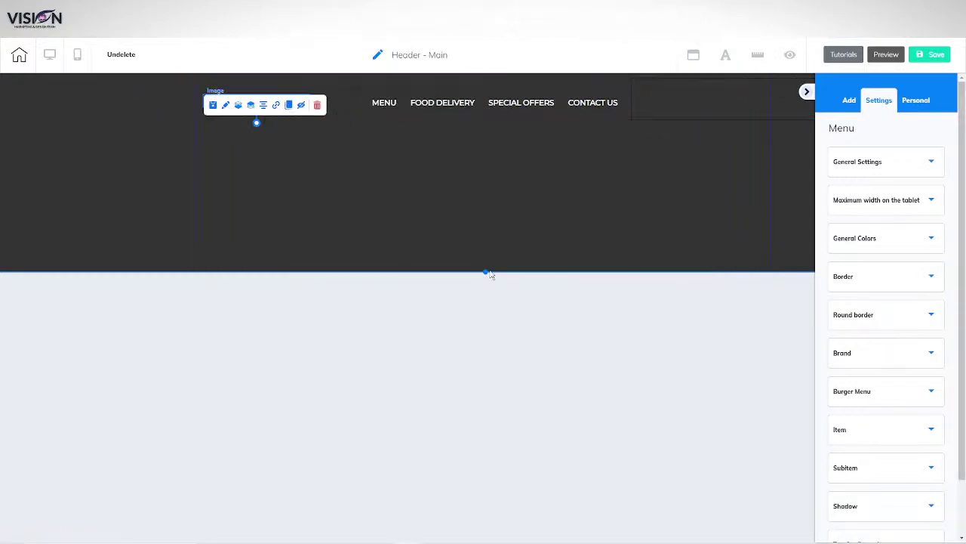
drag(487, 273, 484, 142)
click(727, 102)
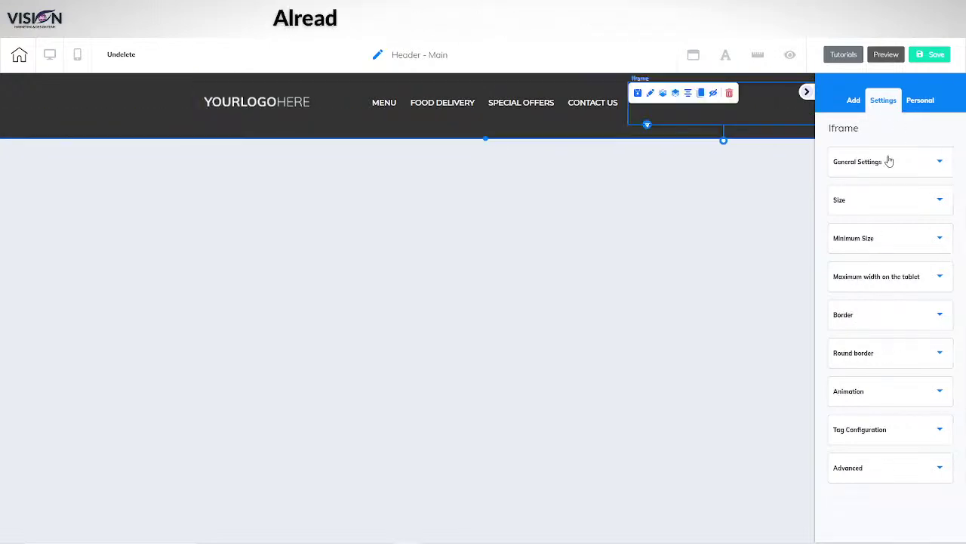
- Open the site fonts settings and save the header
click(725, 56)
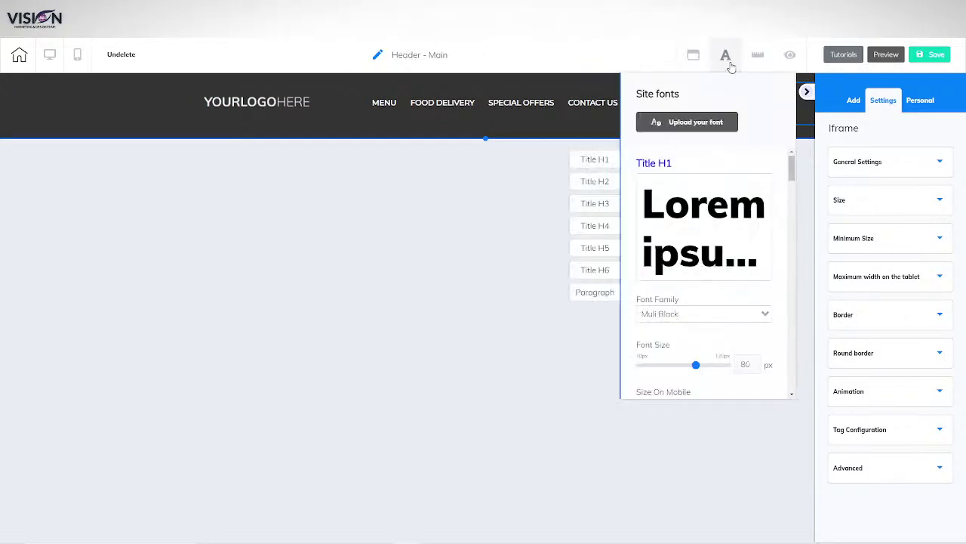
click(936, 55)
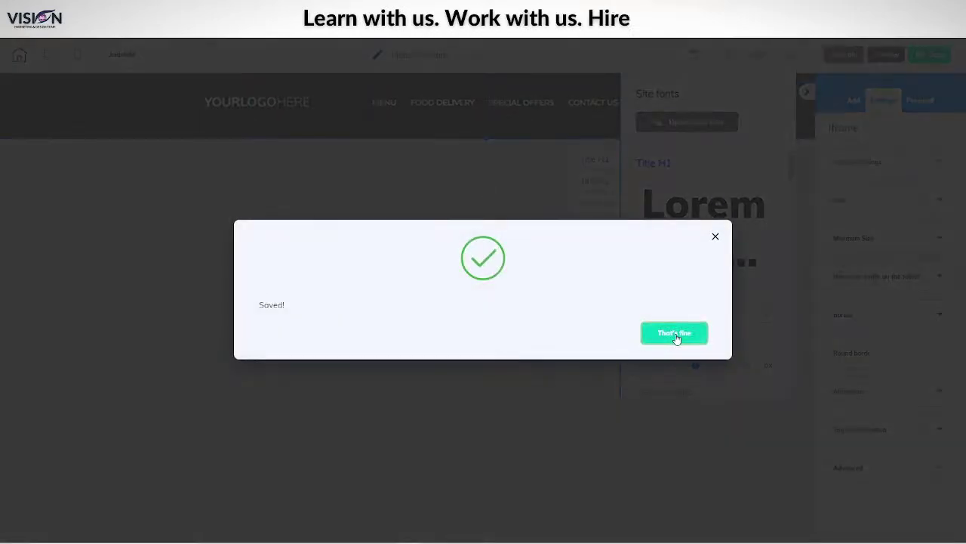
click(674, 334)
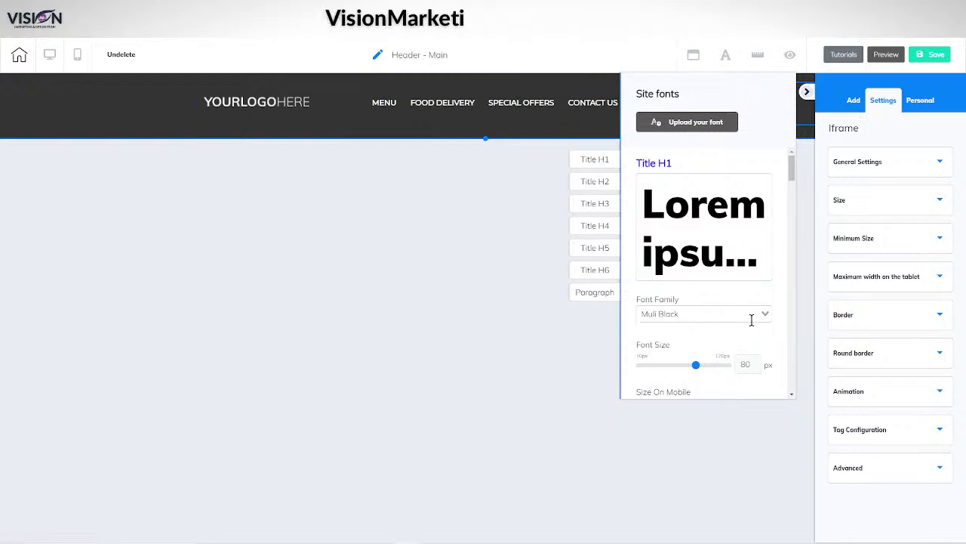
- Examine the Title H1 font settings alongside the title and paragraph styles offered as text elements
scroll(780, 317, down, 2)
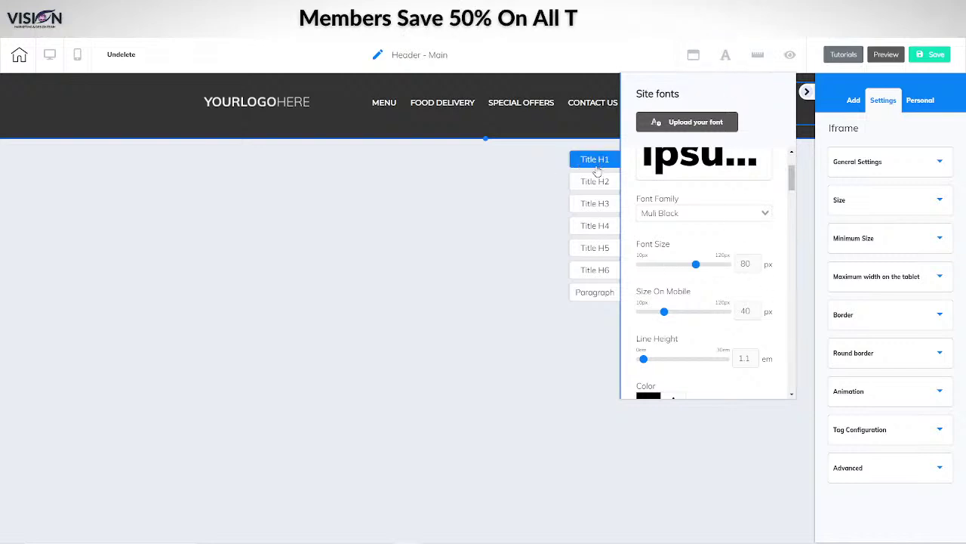
scroll(748, 330, up, 3)
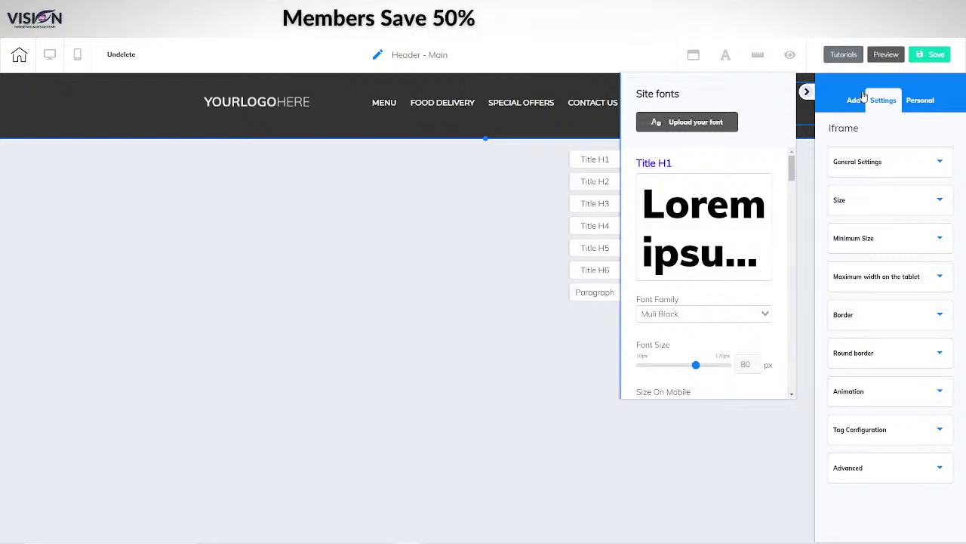
click(854, 100)
click(913, 131)
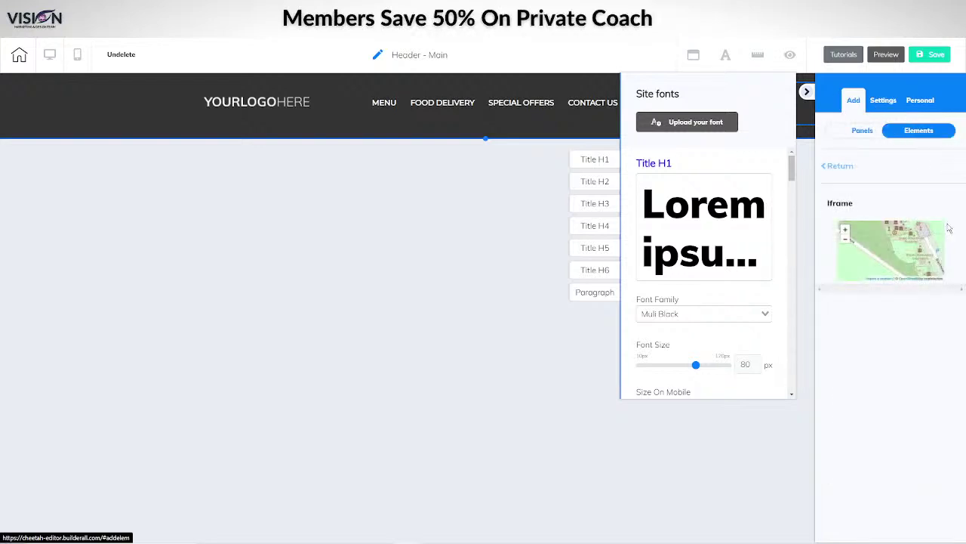
click(837, 165)
click(857, 216)
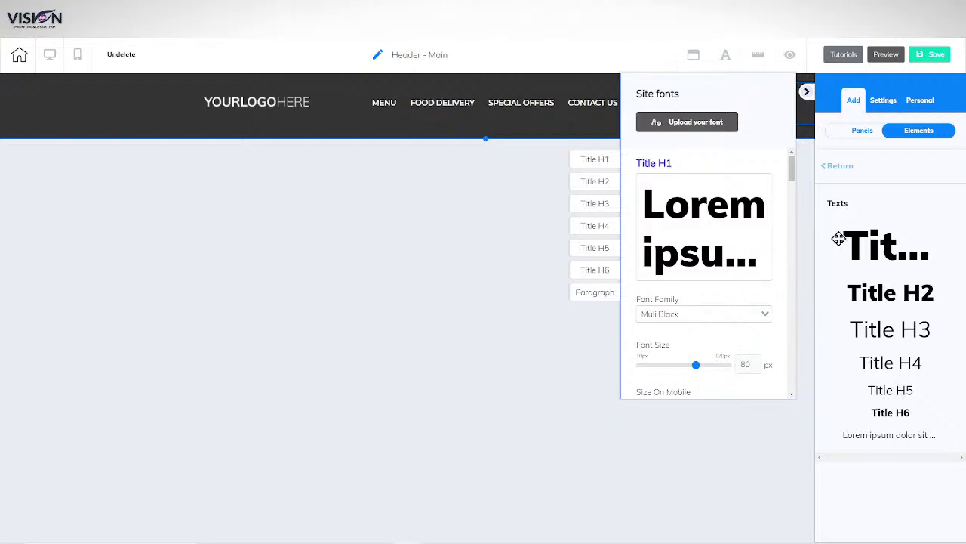
scroll(722, 289, down, 1)
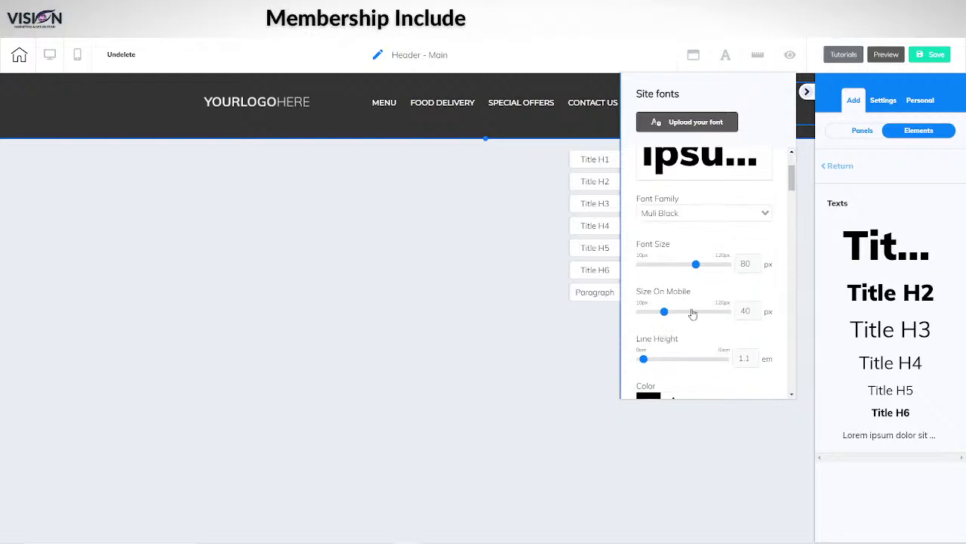
- Set the Title H1 colour to white in the site fonts and check its preview
scroll(665, 287, down, 1)
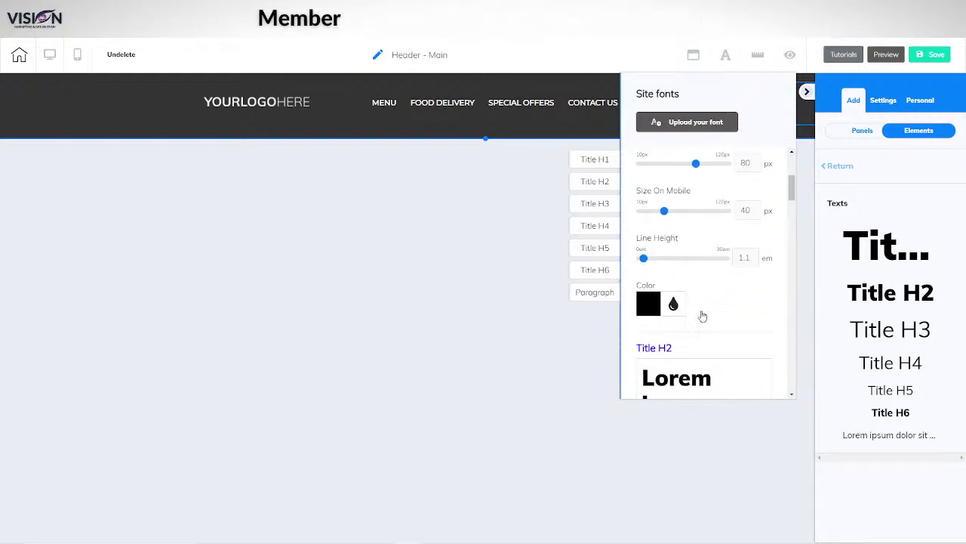
click(649, 305)
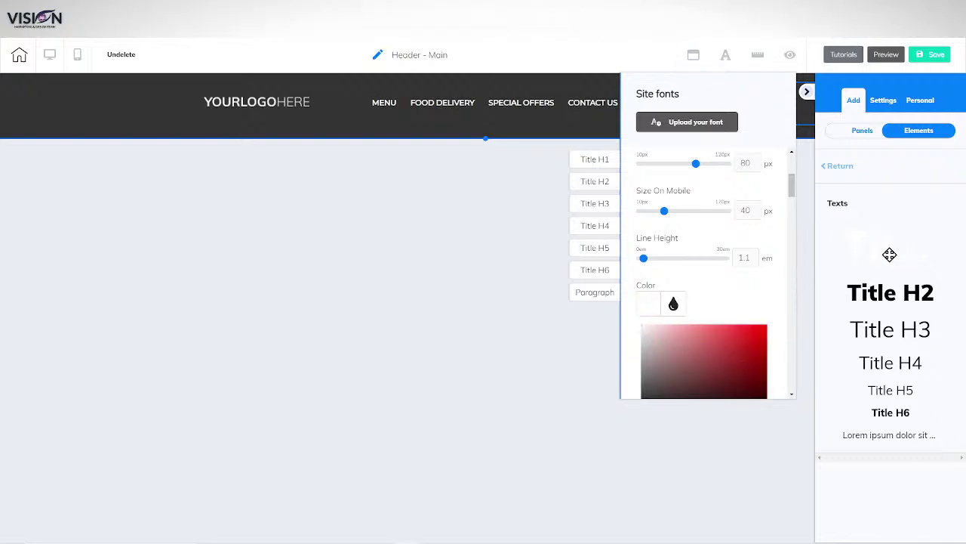
scroll(725, 324, down, 2)
scroll(717, 317, up, 3)
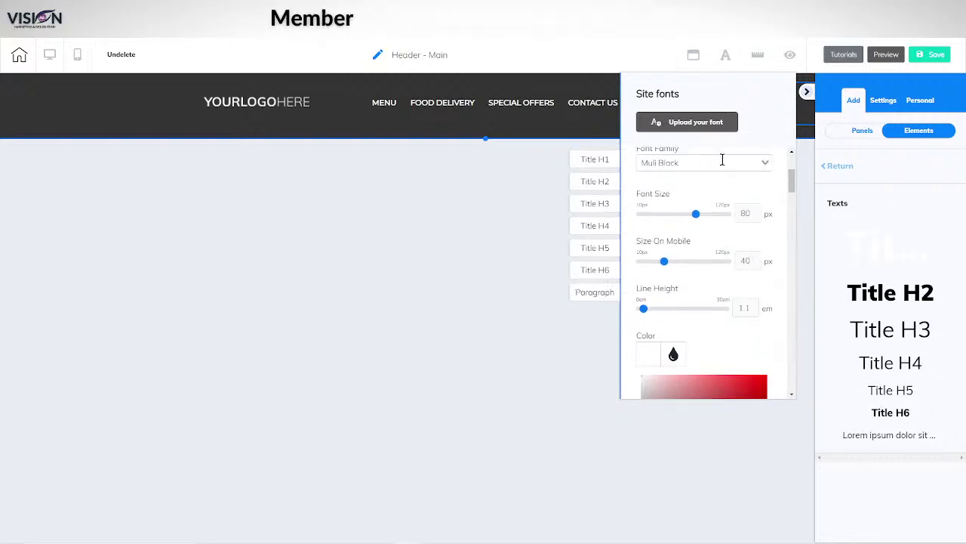
scroll(741, 240, up, 1)
scroll(755, 264, up, 3)
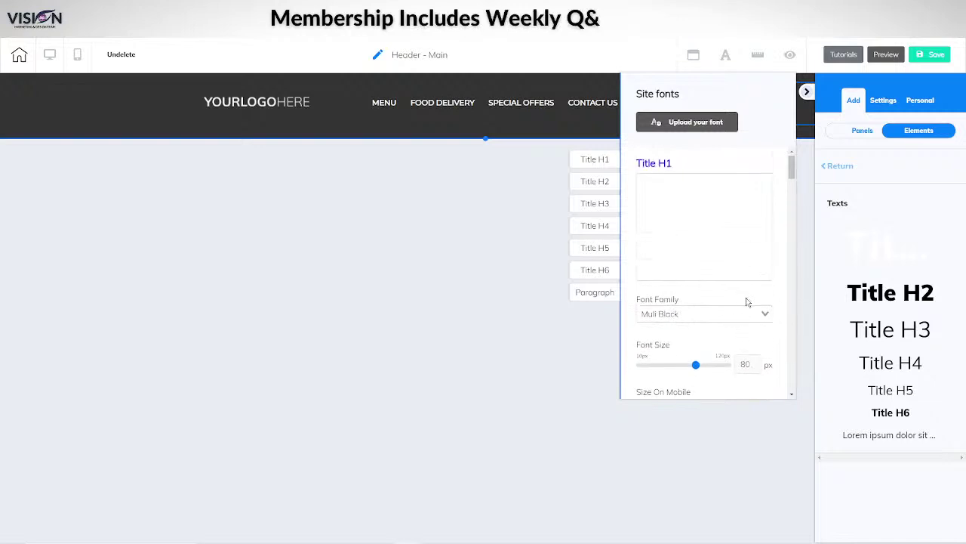
- Set the Title H1 font family to Lato Black and its font size to 60 px
scroll(746, 302, down, 4)
scroll(756, 264, down, 1)
scroll(775, 242, up, 3)
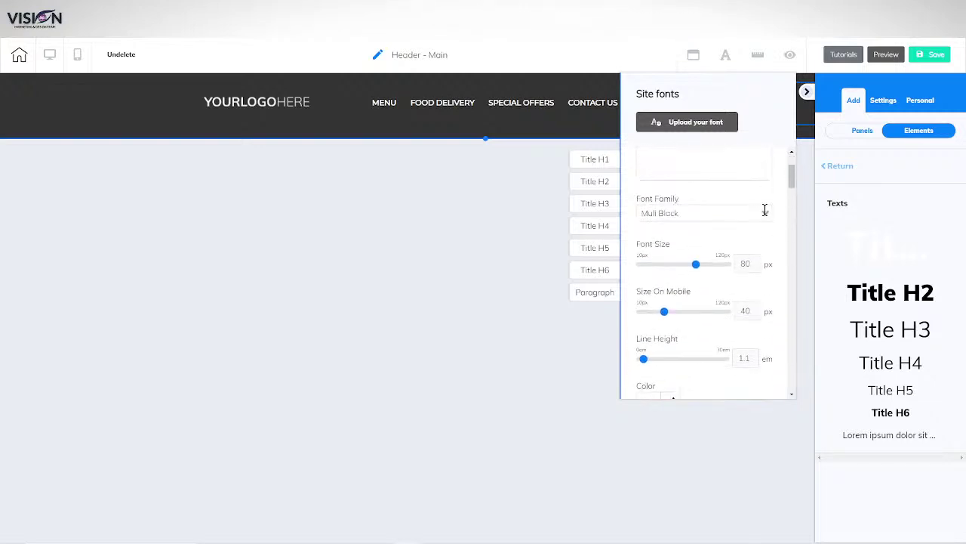
click(763, 212)
scroll(731, 255, down, 3)
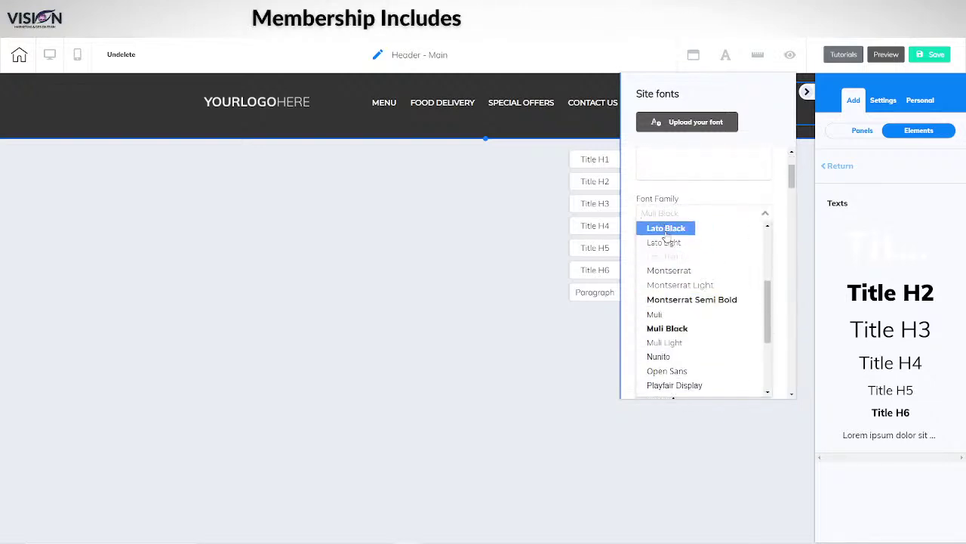
click(668, 231)
click(781, 268)
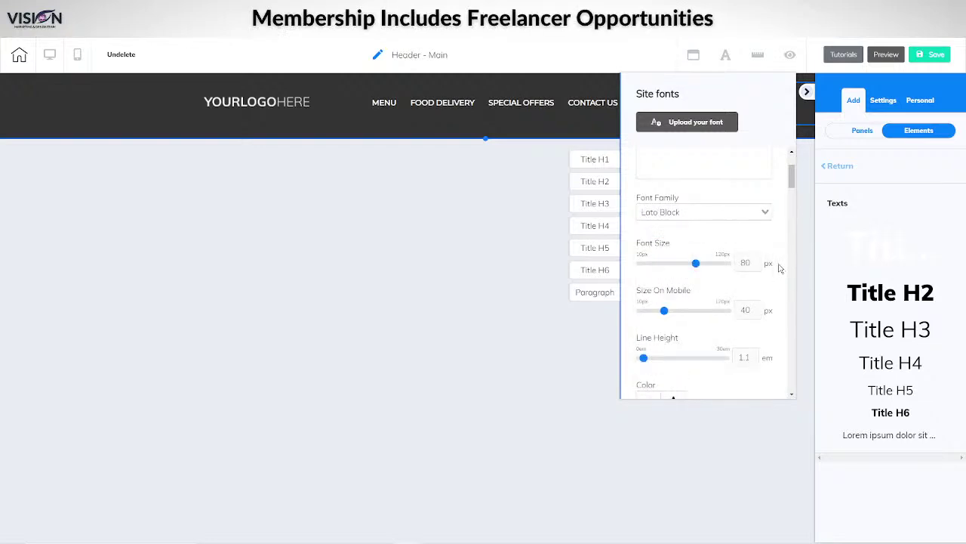
scroll(775, 268, down, 1)
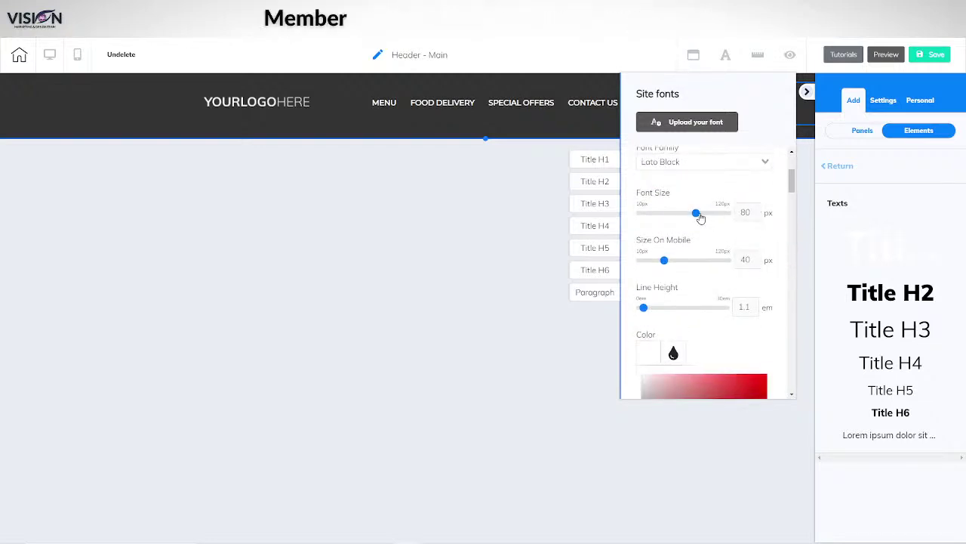
drag(696, 213, 679, 213)
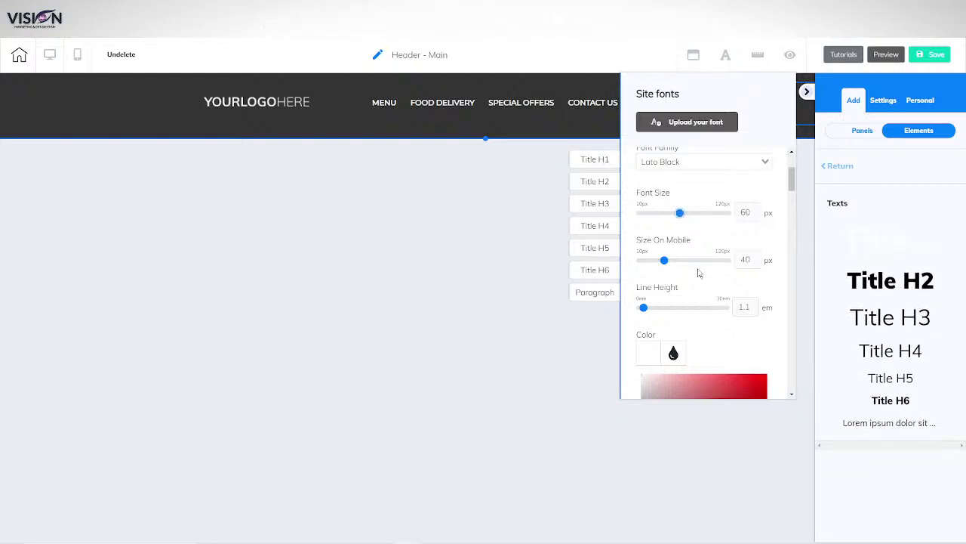
- Set the Title H1 colour to dark grey 575757
scroll(725, 332, down, 3)
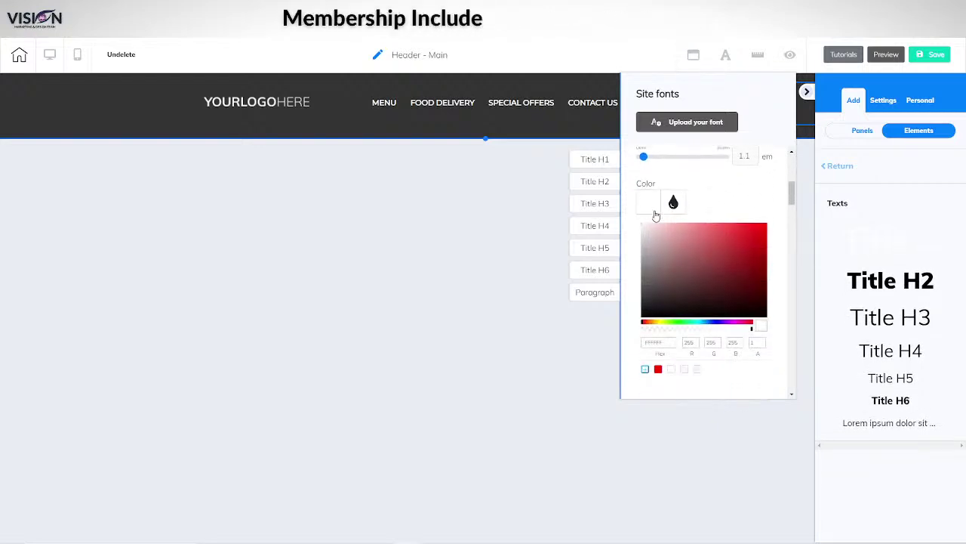
click(651, 206)
click(649, 203)
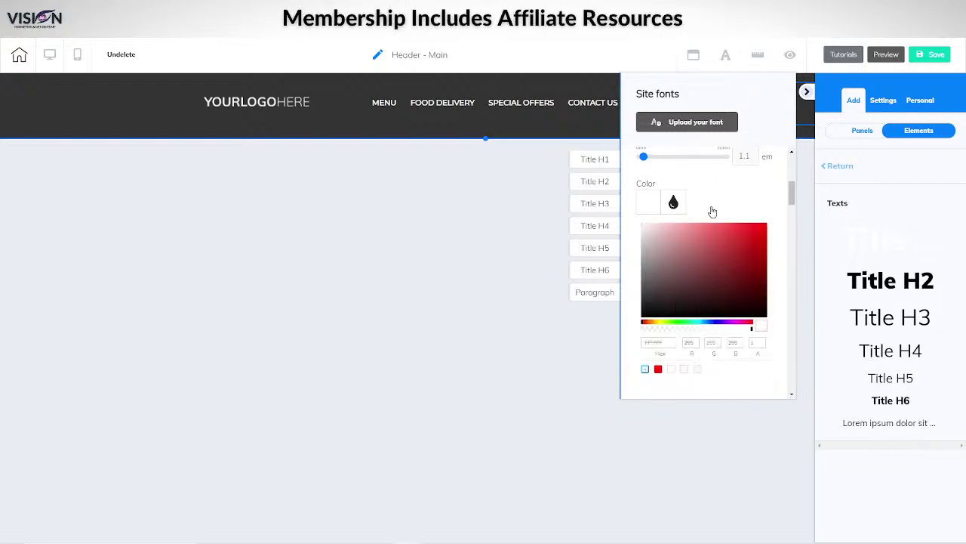
drag(647, 277, 641, 284)
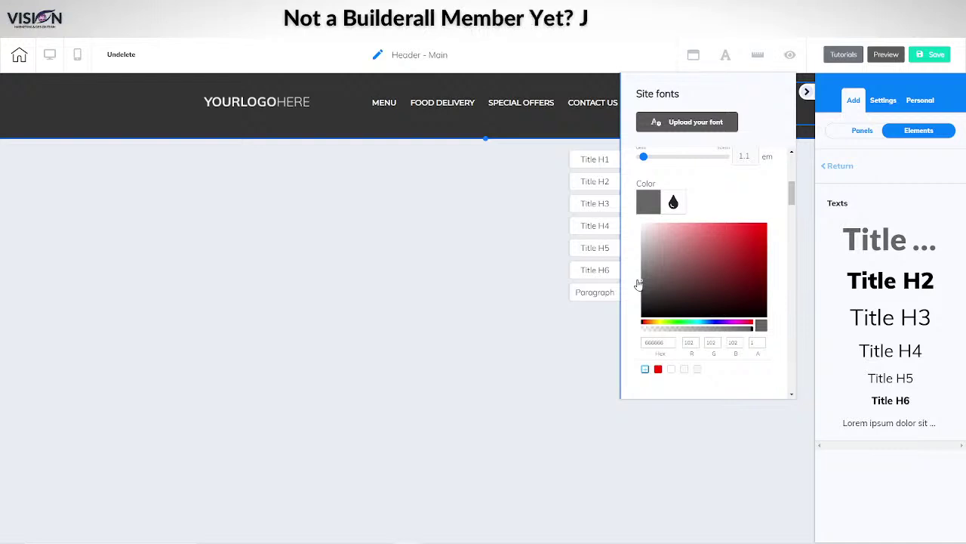
drag(639, 288, 639, 290)
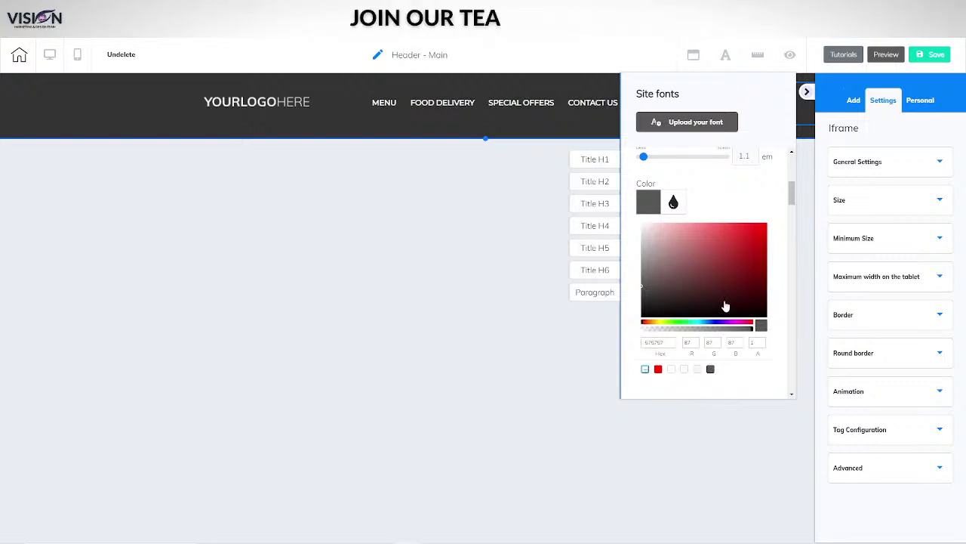
- Set the Title H2 font family to Lato and its colour to hex 575757
scroll(725, 306, down, 5)
click(744, 228)
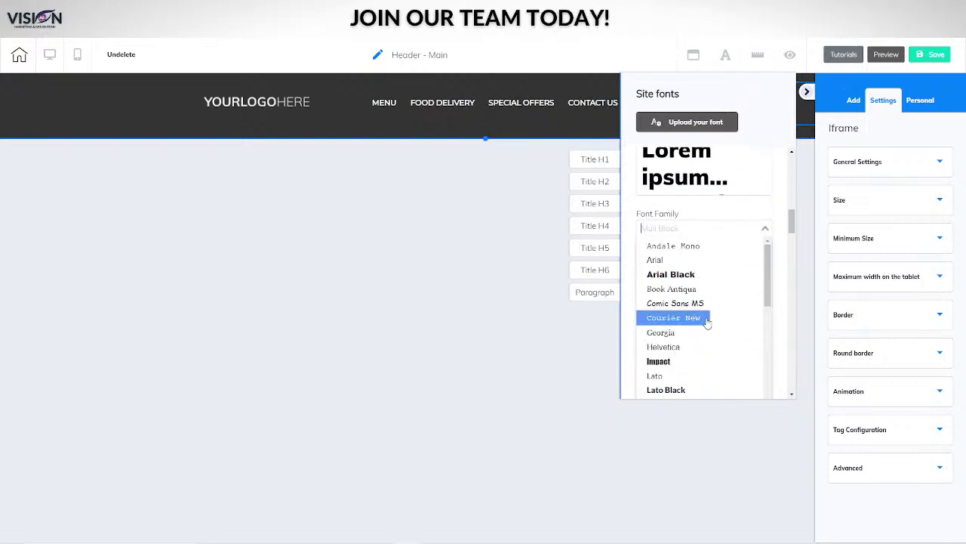
click(654, 377)
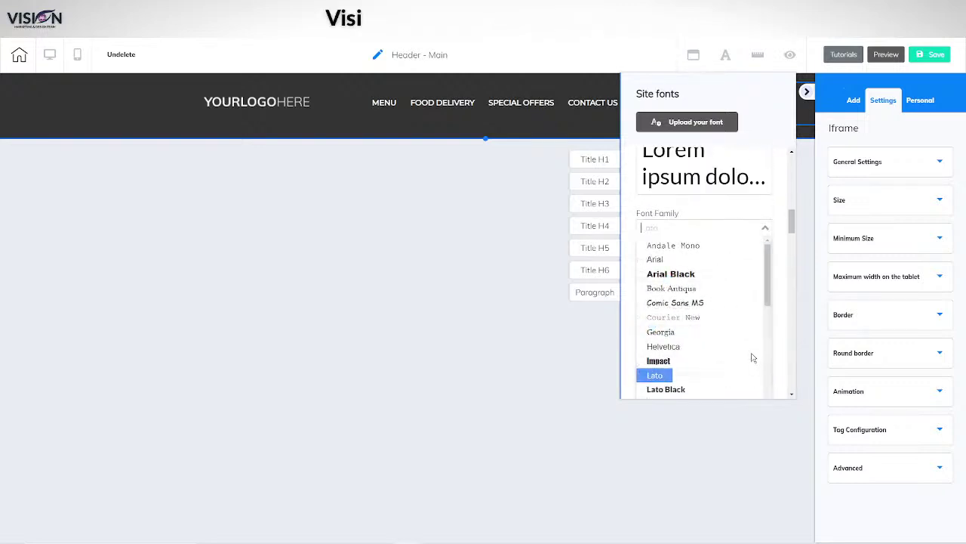
scroll(778, 335, down, 1)
scroll(774, 331, down, 3)
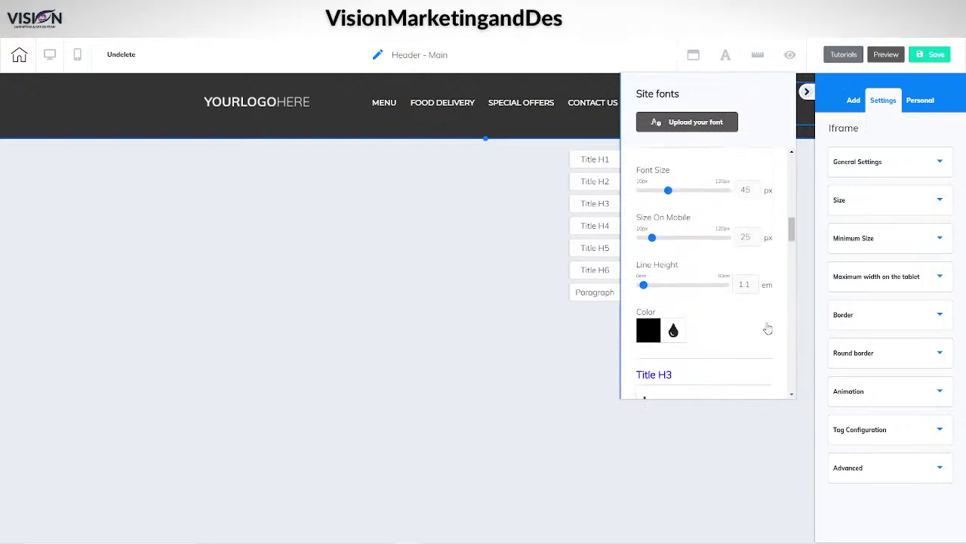
click(654, 266)
scroll(740, 311, down, 3)
scroll(731, 302, down, 1)
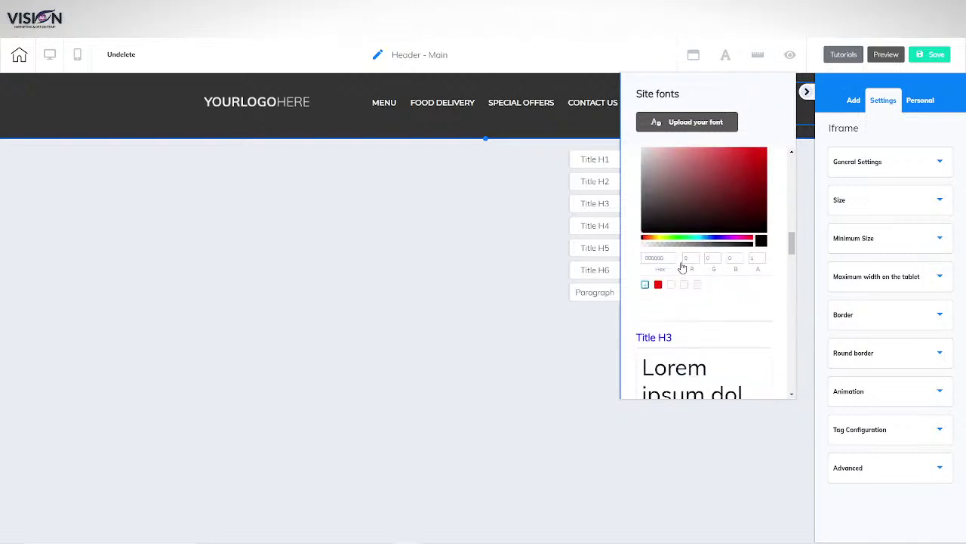
drag(665, 259, 647, 261)
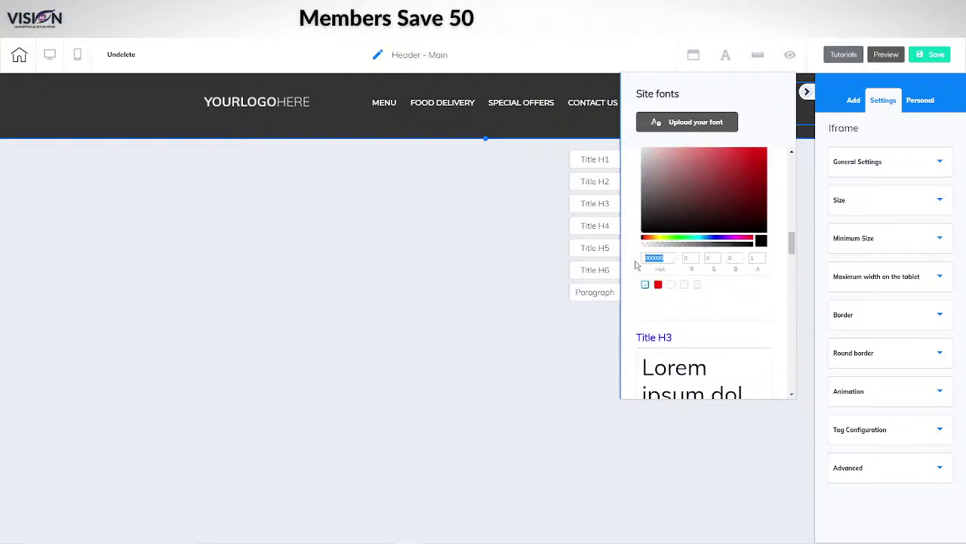
text(575757)
click(633, 267)
- Set the Title H3 font family to Lato and its colour to hex 575757
scroll(719, 265, down, 4)
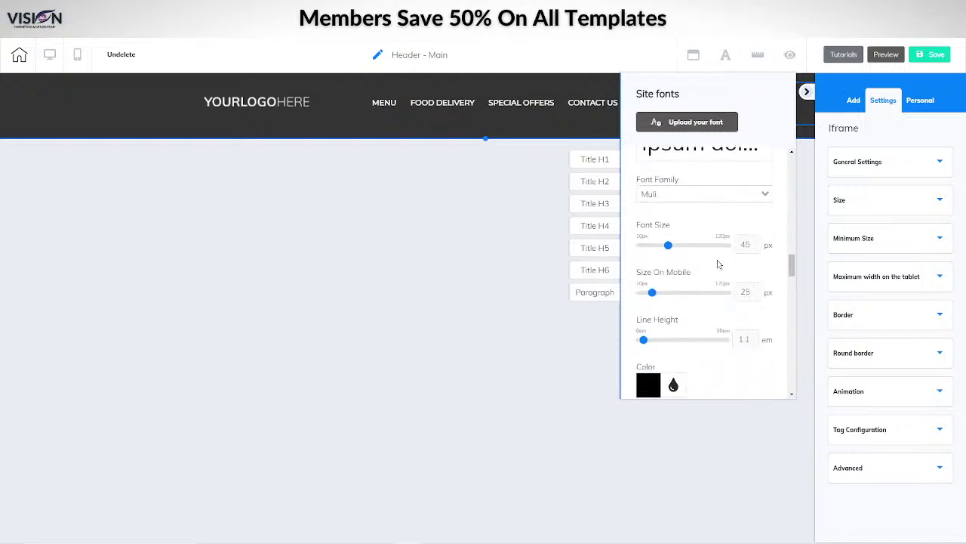
click(767, 192)
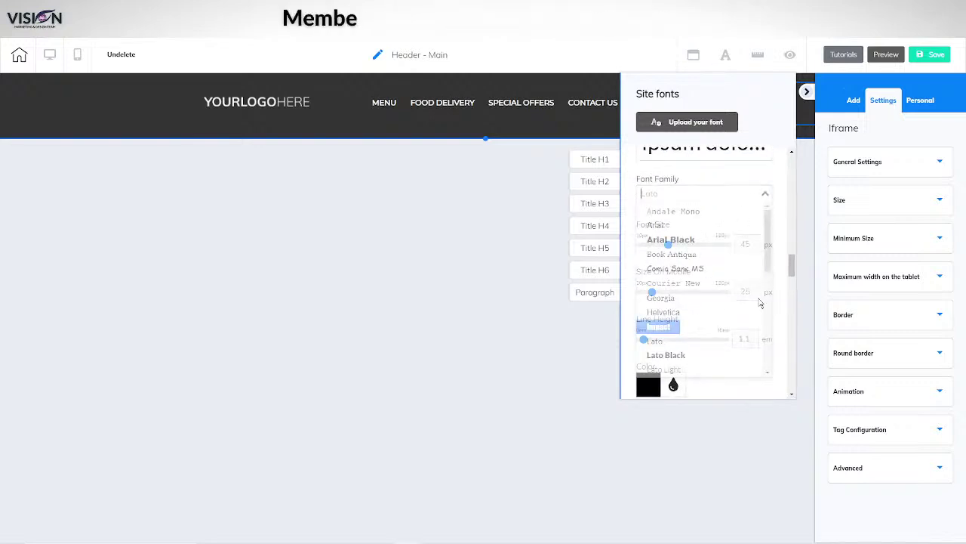
click(657, 327)
scroll(757, 337, down, 2)
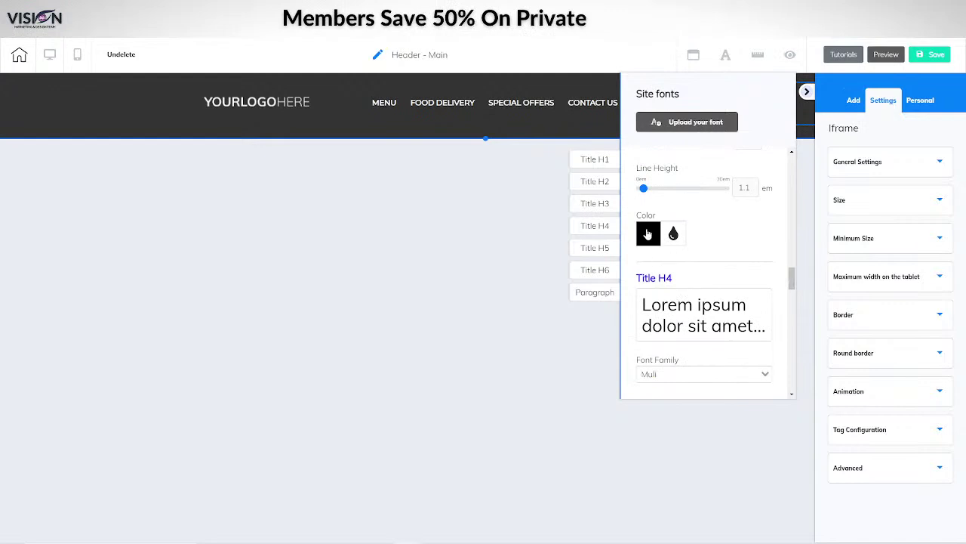
click(648, 234)
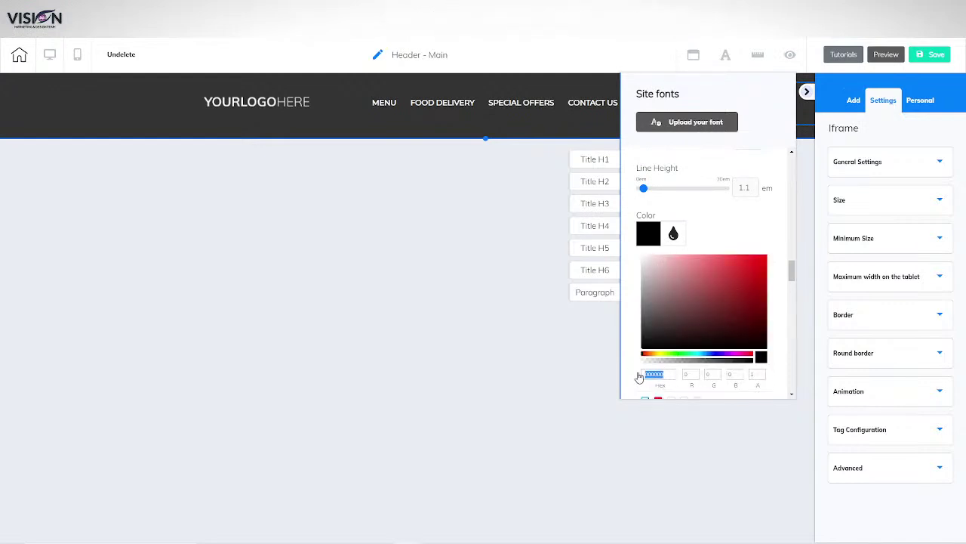
text(575757)
- Set the Title H4 font family to Lato and its colour to hex 575757
scroll(628, 373, down, 1)
scroll(629, 373, down, 4)
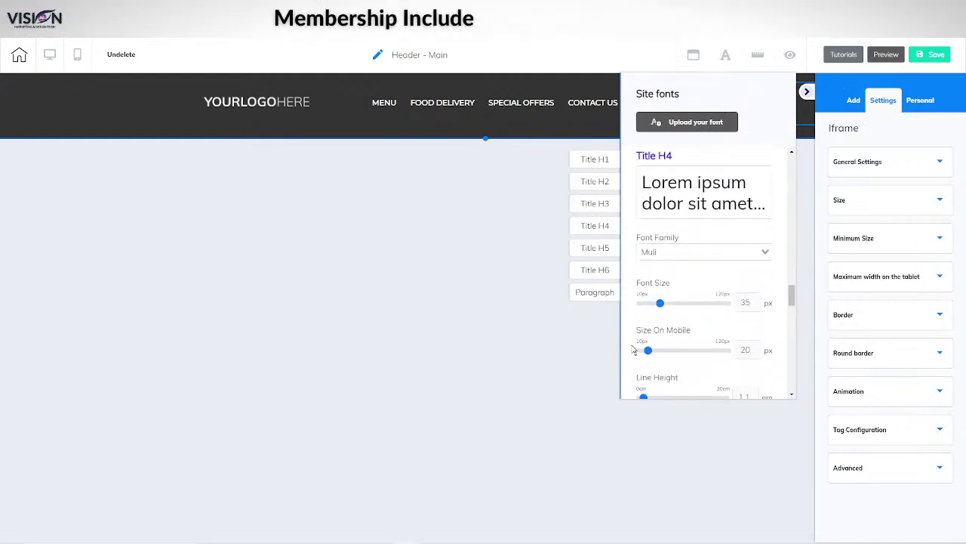
click(755, 249)
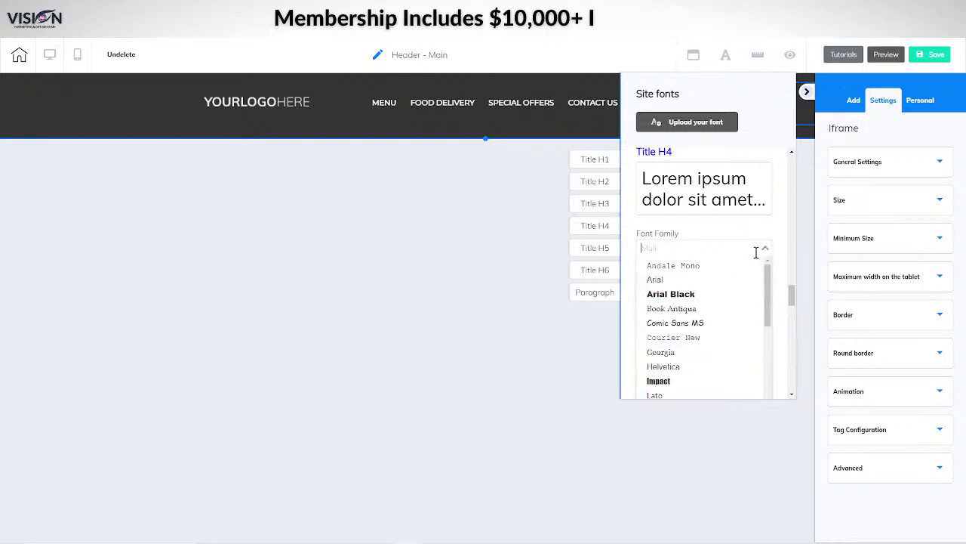
click(665, 394)
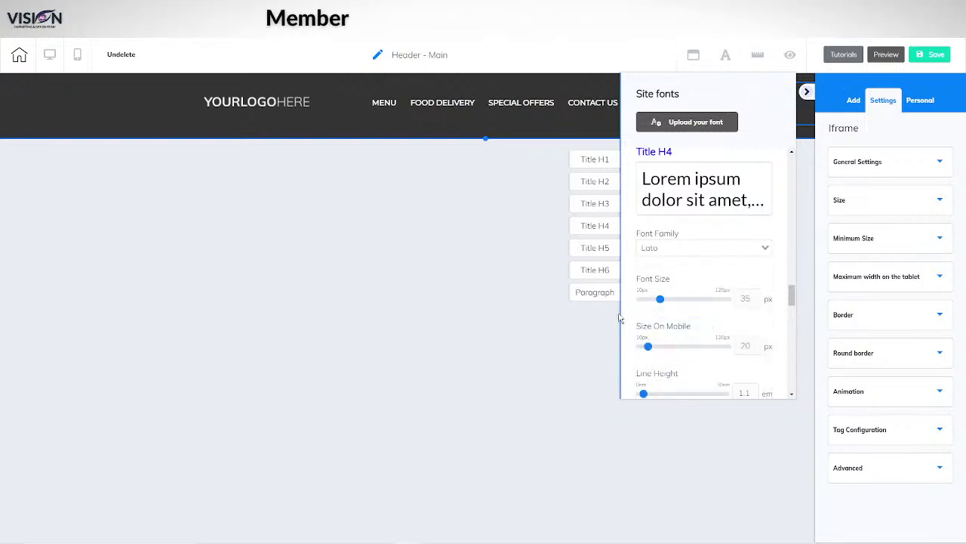
scroll(622, 318, down, 3)
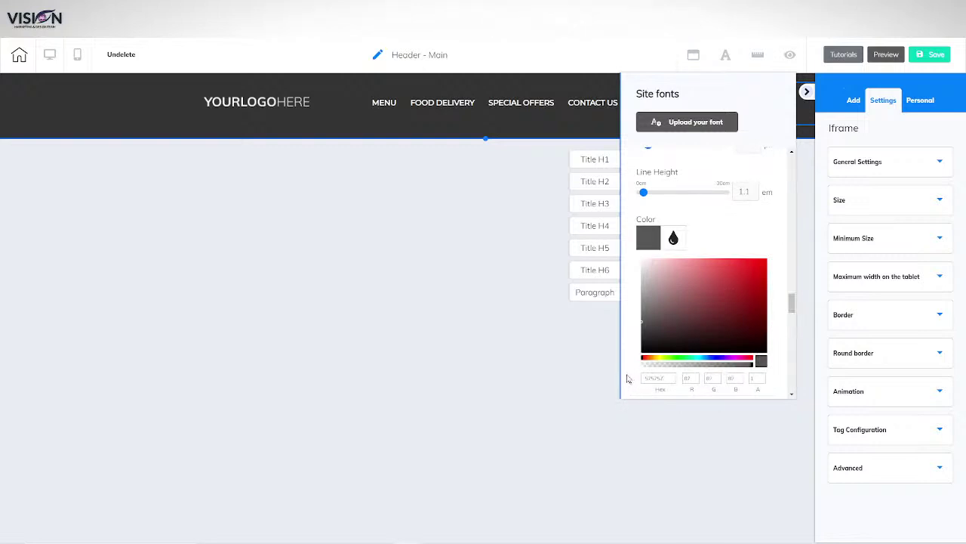
- Set the Title H5 font family to Lato and its colour to hex 575757
scroll(626, 381, down, 5)
click(763, 241)
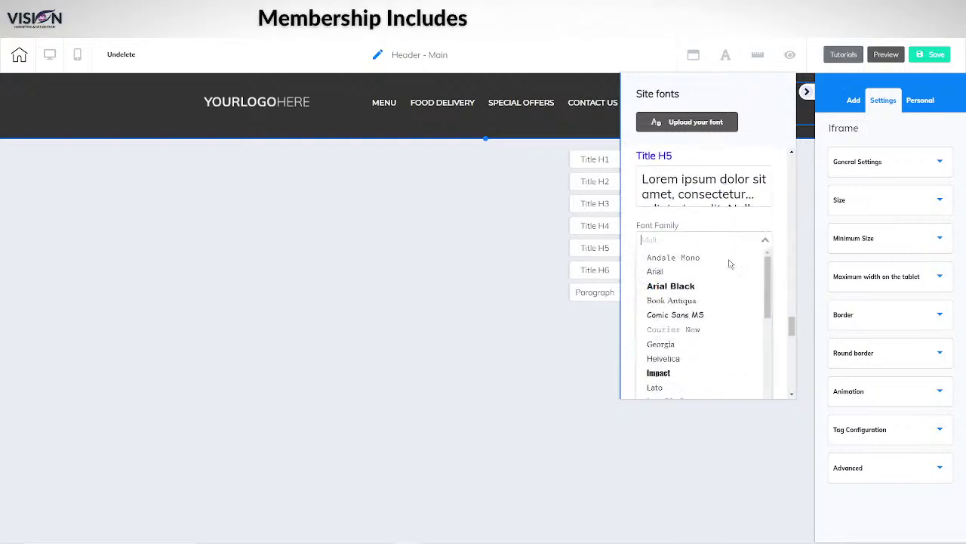
scroll(675, 347, down, 2)
click(654, 287)
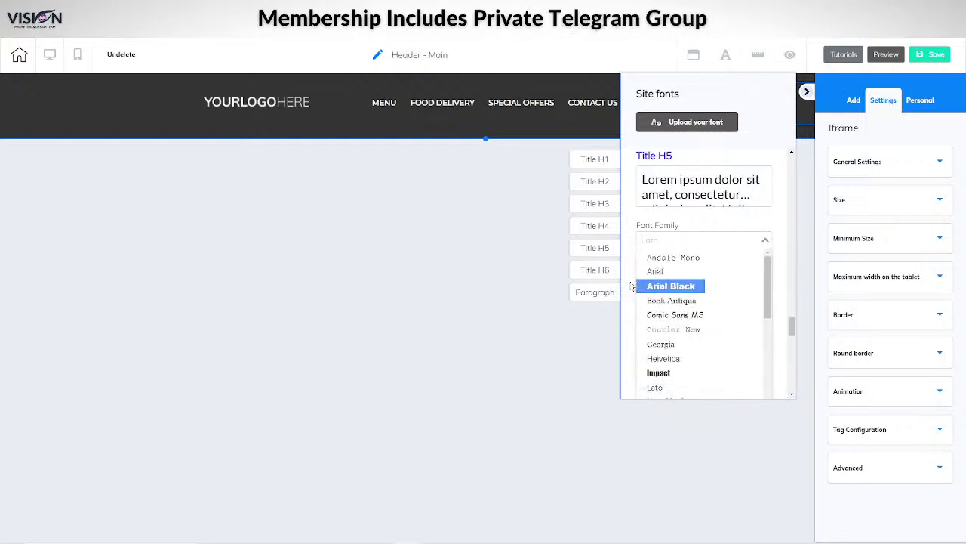
scroll(695, 350, down, 3)
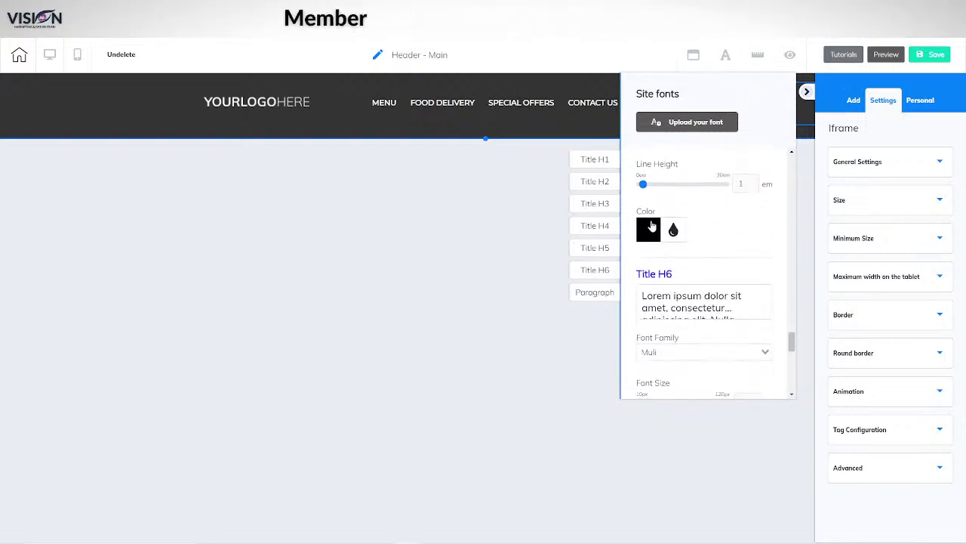
click(674, 230)
text(575757)
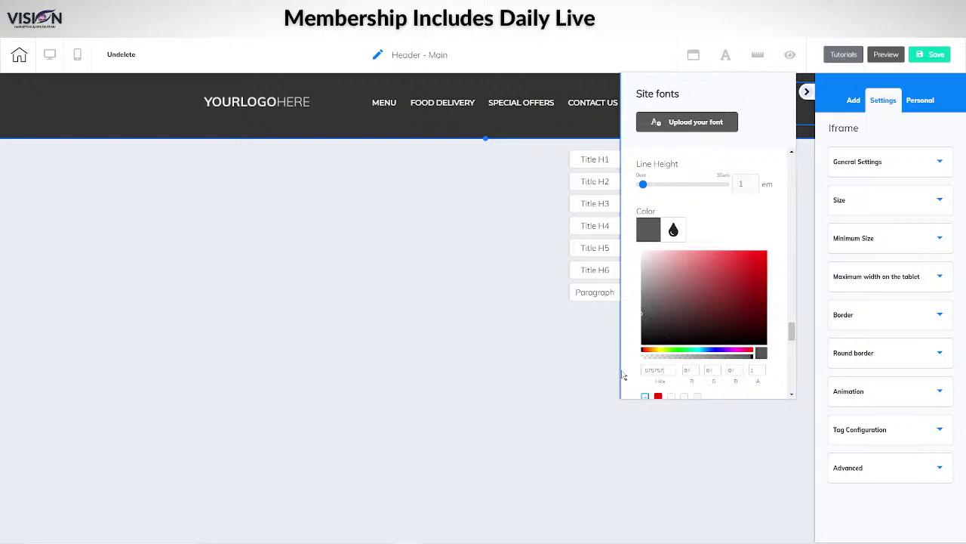
- Set the Title H6 font family to Lato and its colour to hex 575757
scroll(626, 367, down, 1)
scroll(631, 347, up, 3)
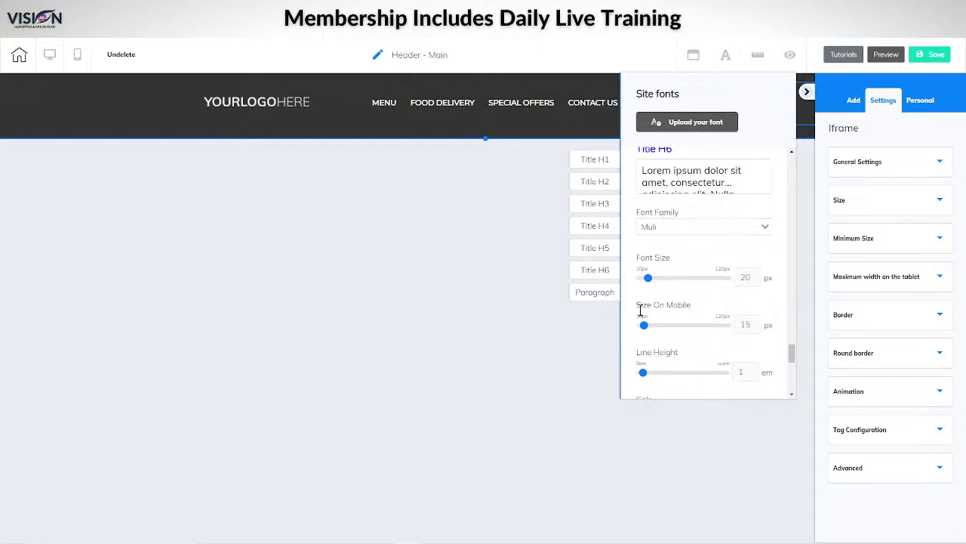
click(753, 226)
click(654, 372)
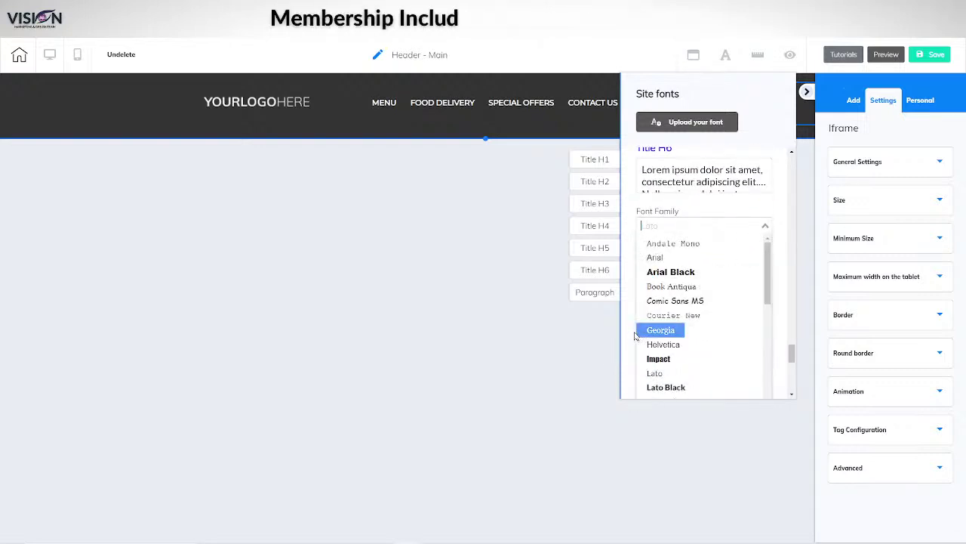
scroll(631, 336, down, 3)
click(649, 167)
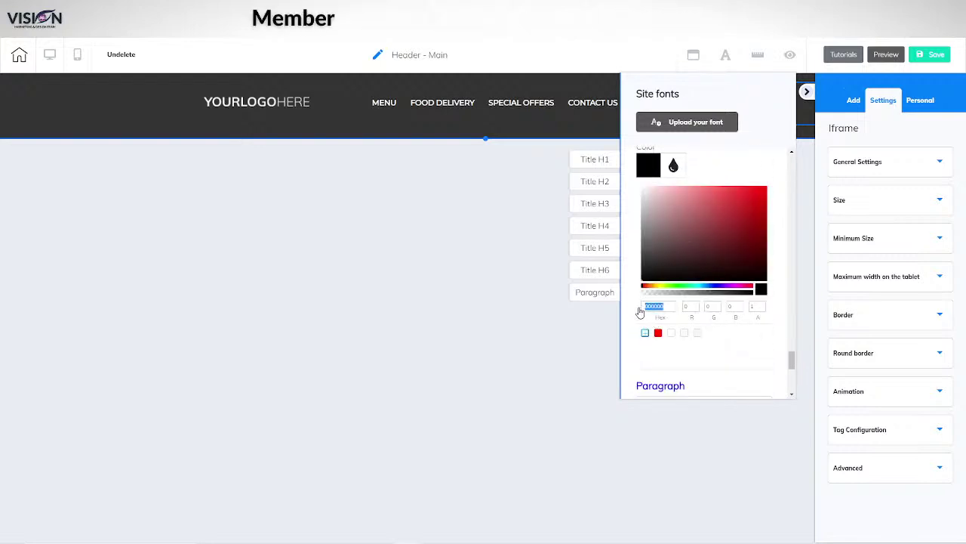
key(ctrl+v)
- Set the Paragraph font family to Lato and its colour to hex 575757, and close the site fonts settings
scroll(632, 326, down, 3)
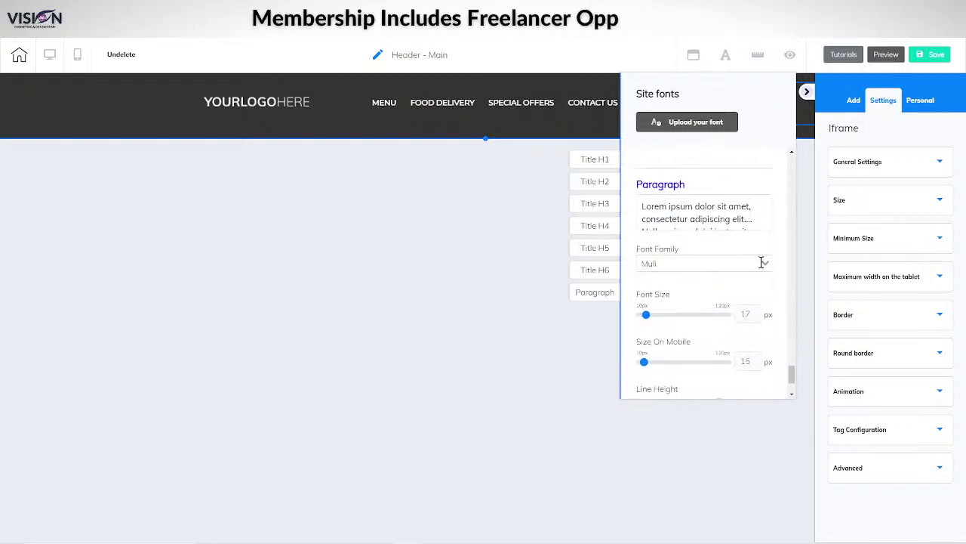
click(751, 263)
scroll(667, 317, down, 2)
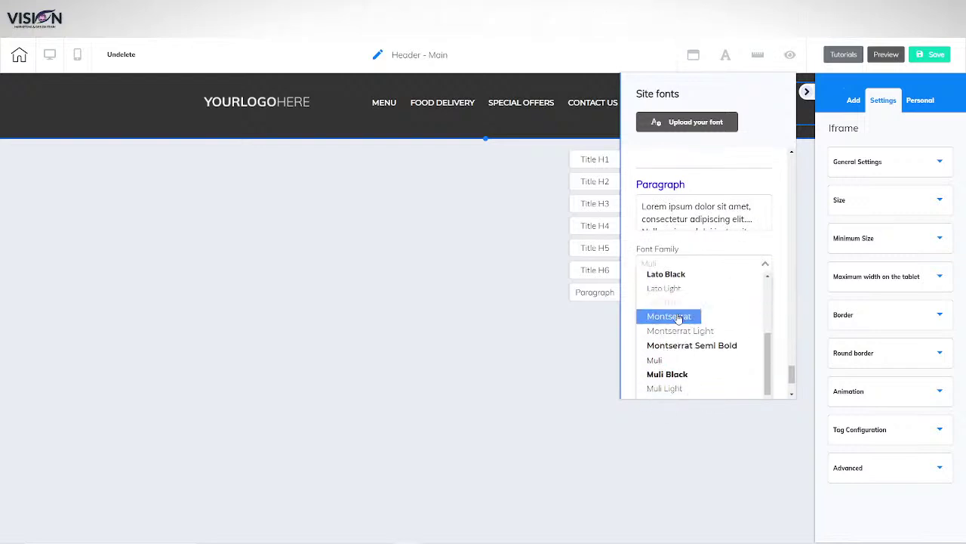
scroll(669, 299, up, 1)
scroll(657, 318, up, 1)
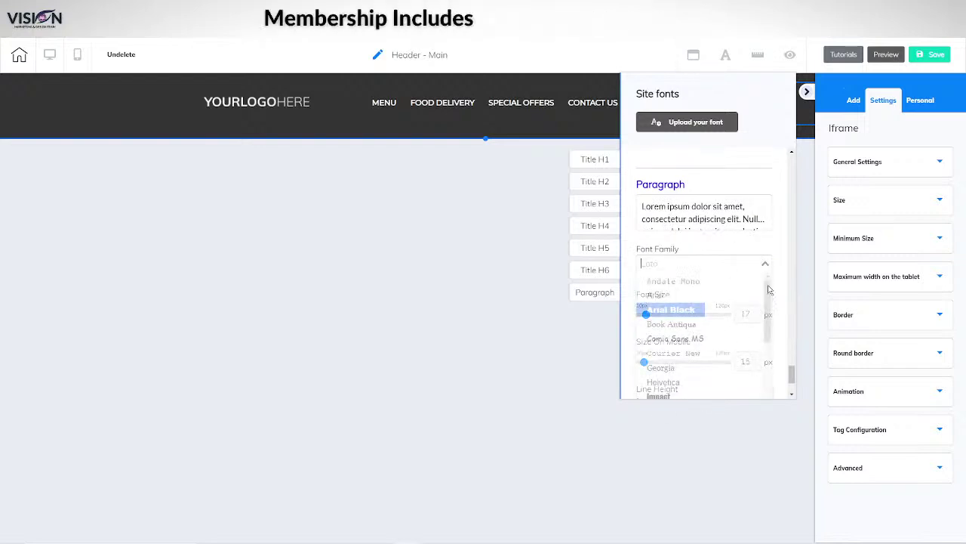
click(654, 310)
scroll(695, 361, down, 1)
scroll(695, 361, down, 2)
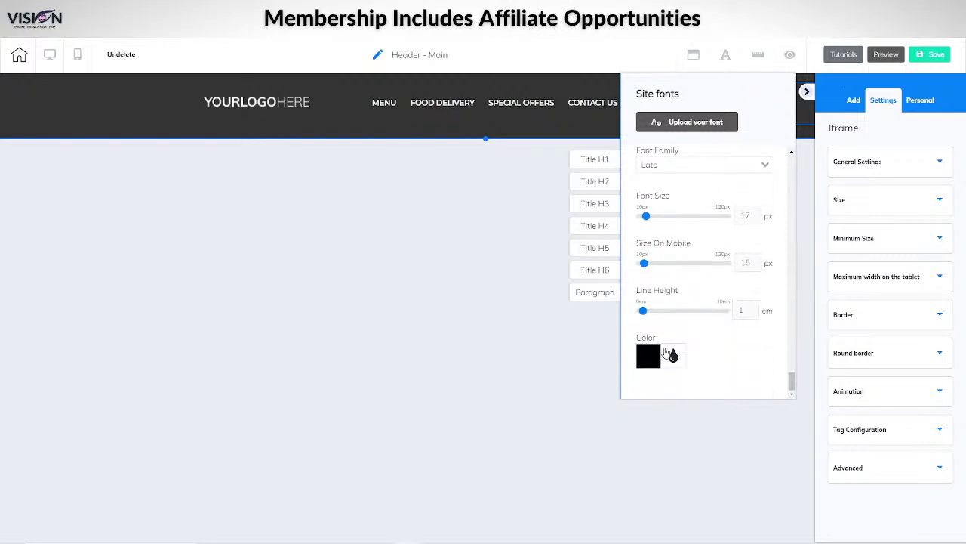
click(649, 355)
scroll(685, 347, down, 5)
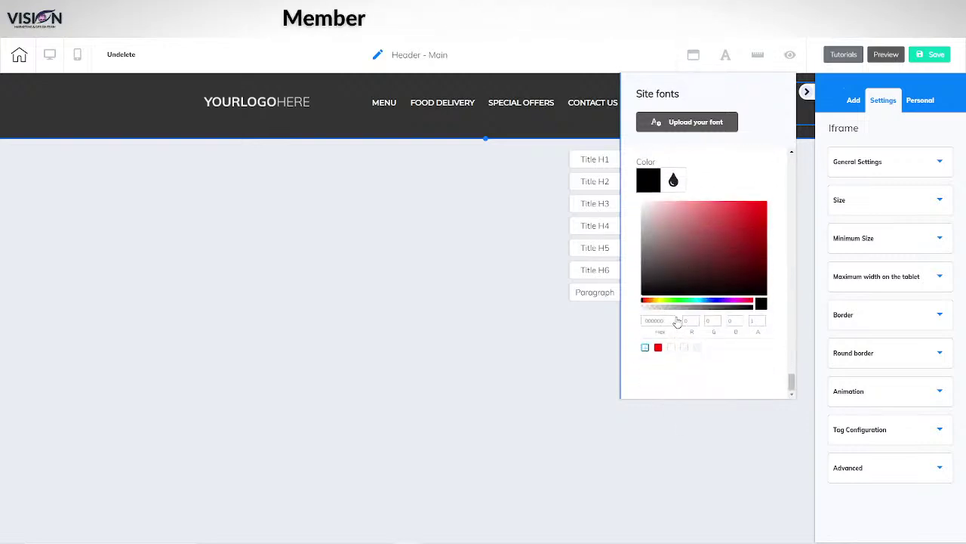
text(555555)
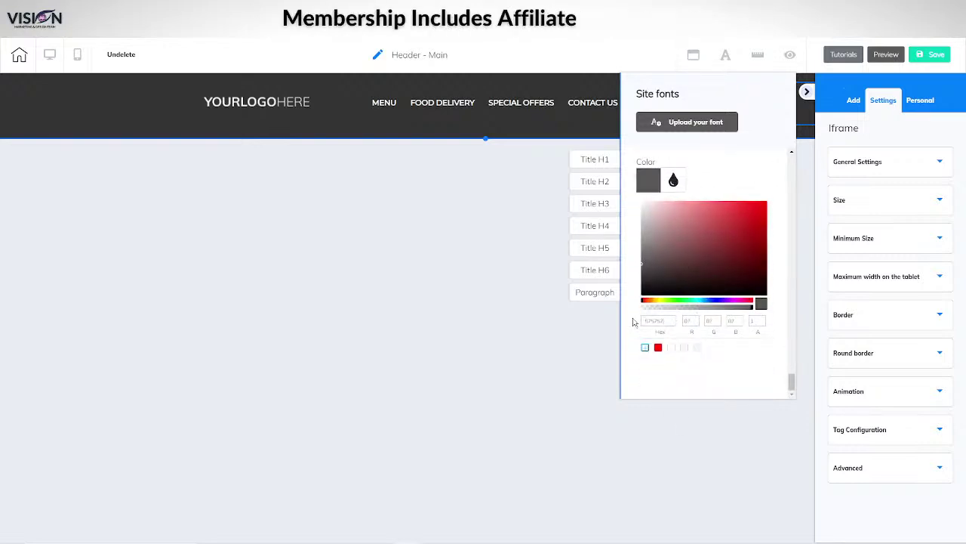
click(727, 59)
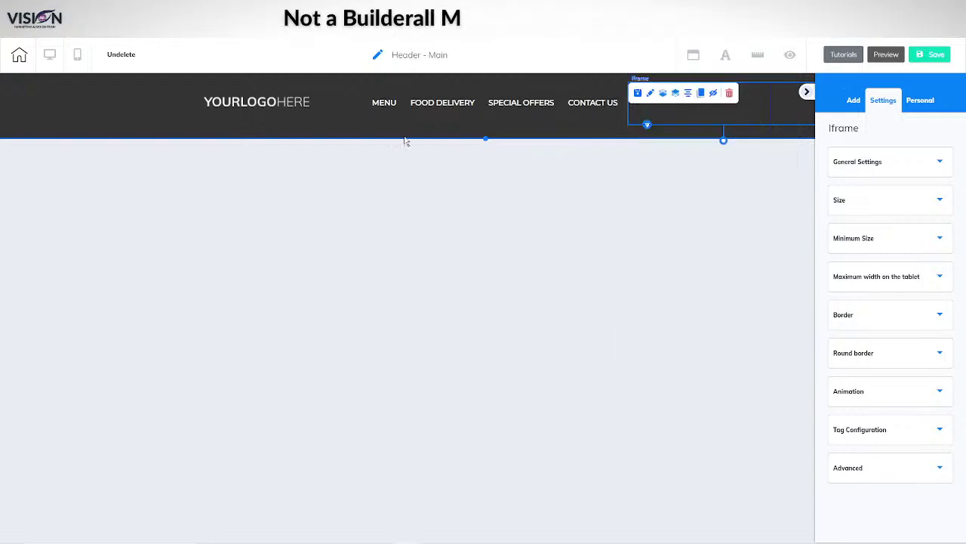
- Set the header panel's solid background colour to dark grey 3F3F3F and store it as a colour swatch
click(336, 124)
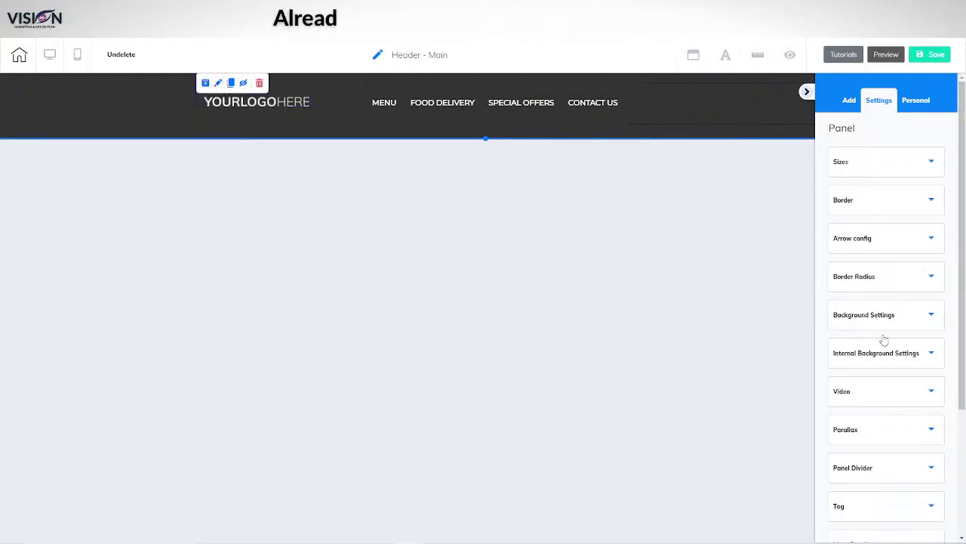
click(903, 316)
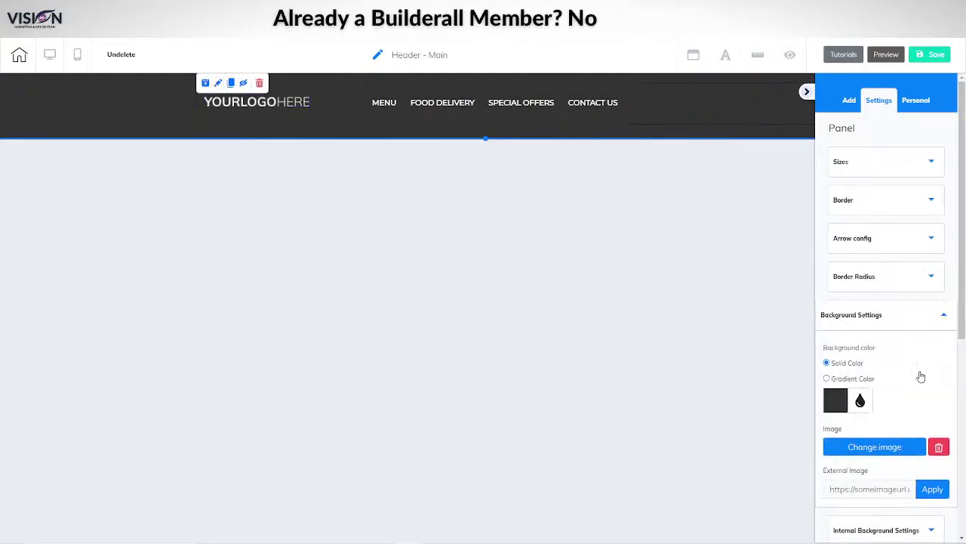
scroll(832, 404, down, 1)
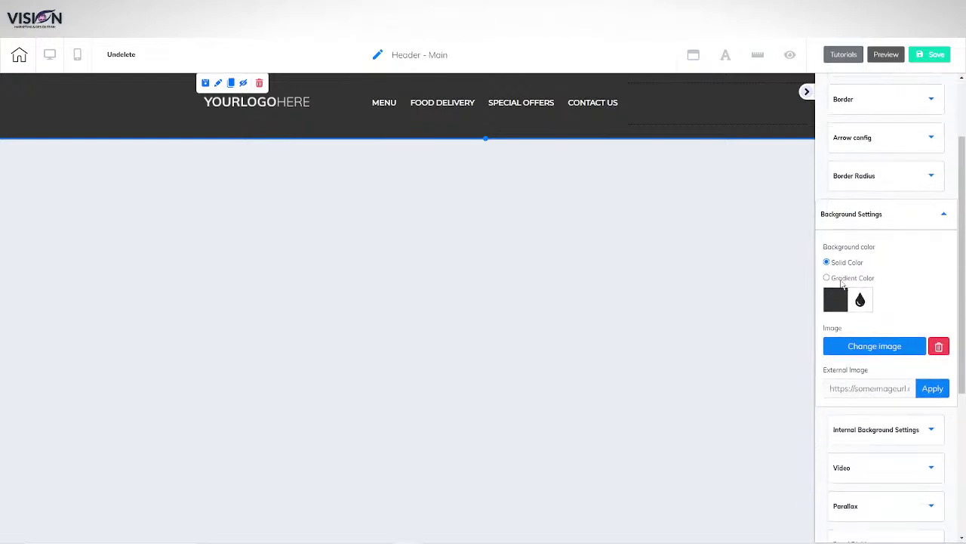
click(837, 300)
scroll(902, 297, down, 2)
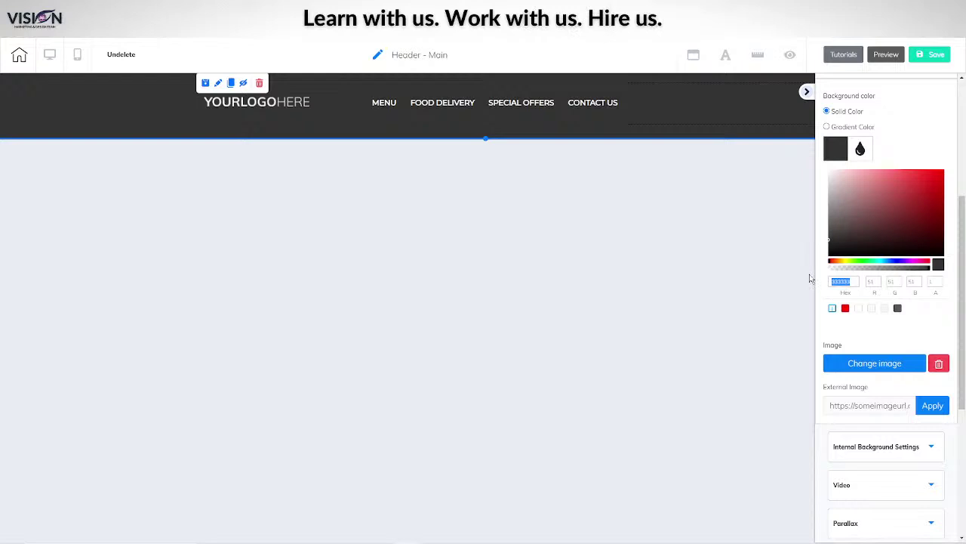
text(575757)
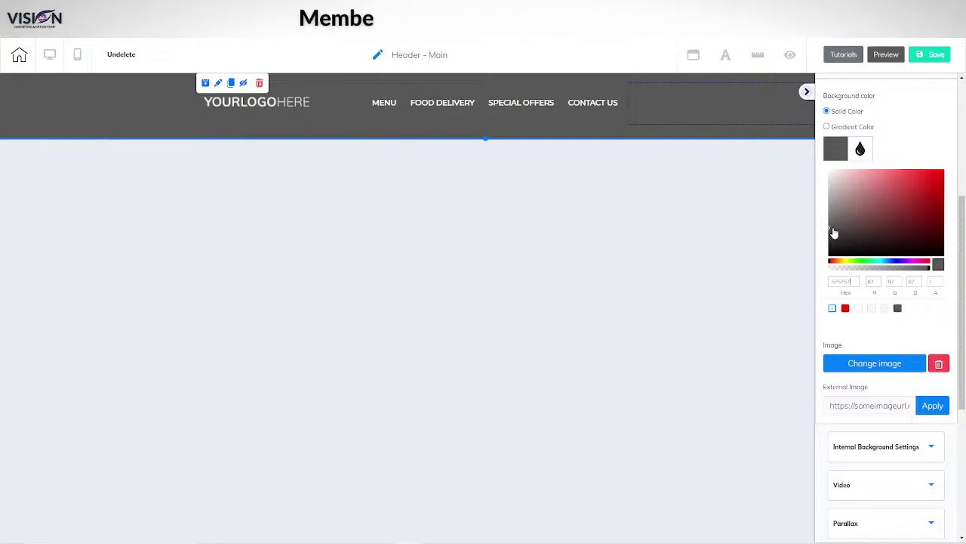
drag(829, 234, 829, 241)
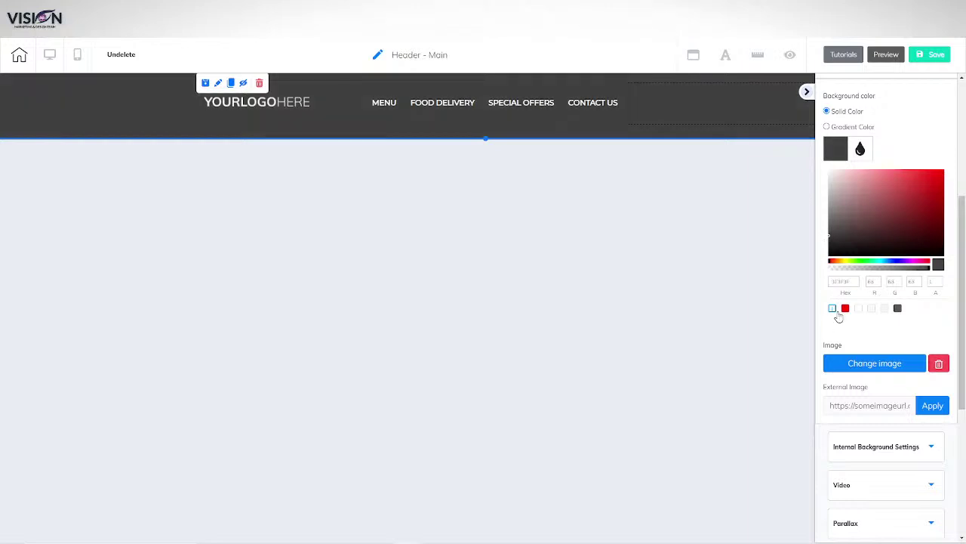
click(832, 309)
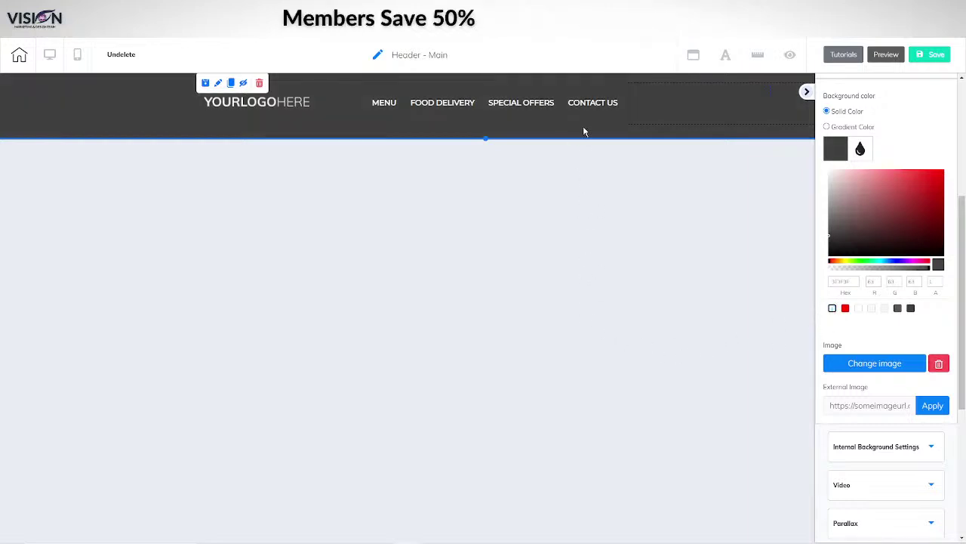
- Examine the header menu's item list, general settings and background colour options without changing them
click(523, 110)
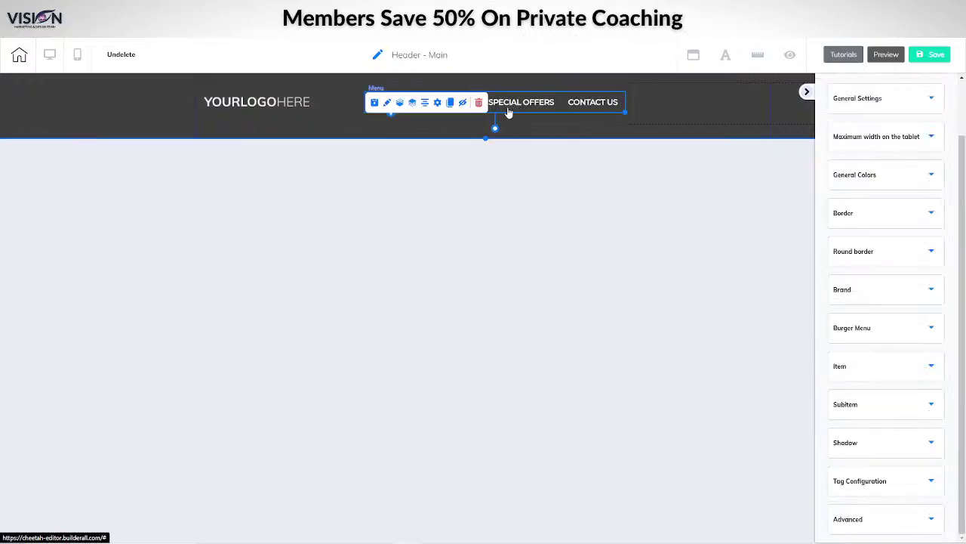
click(437, 104)
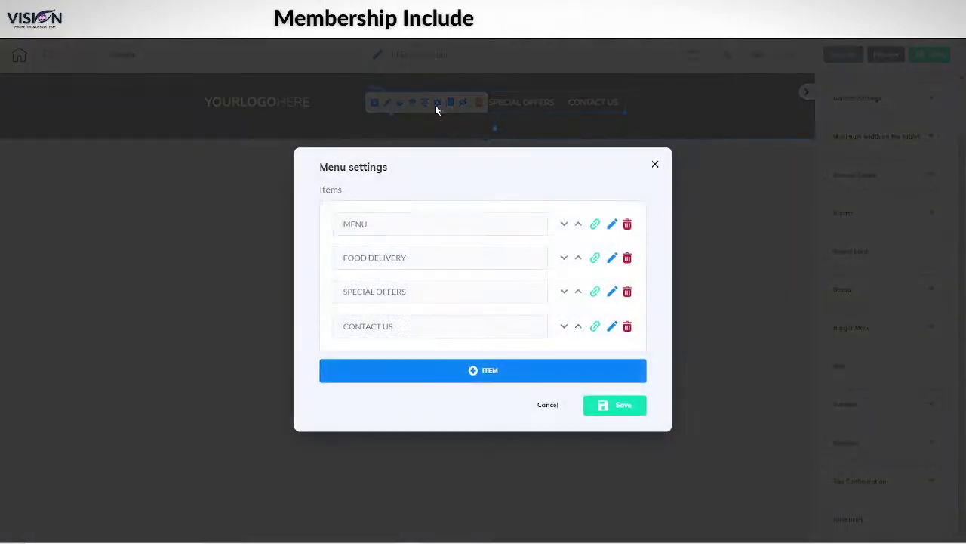
click(544, 404)
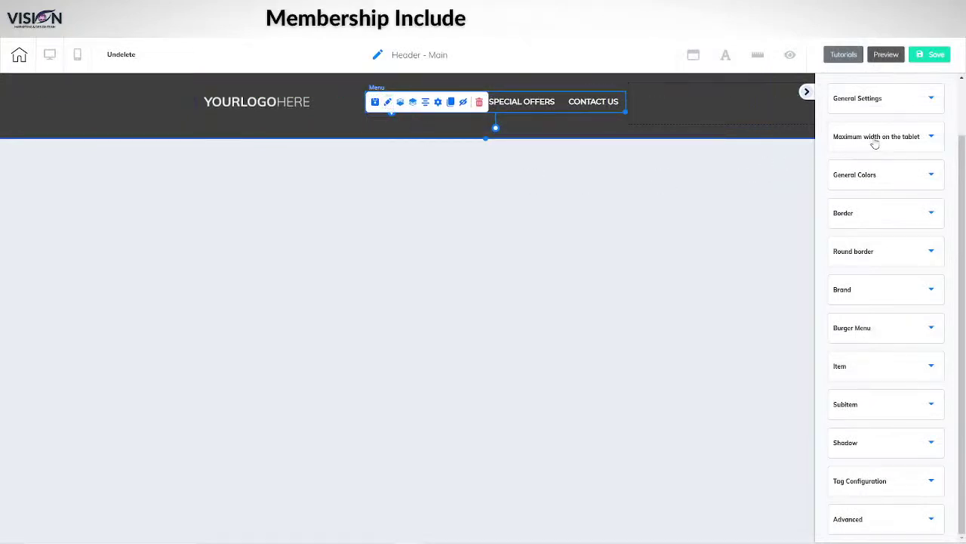
scroll(906, 280, up, 1)
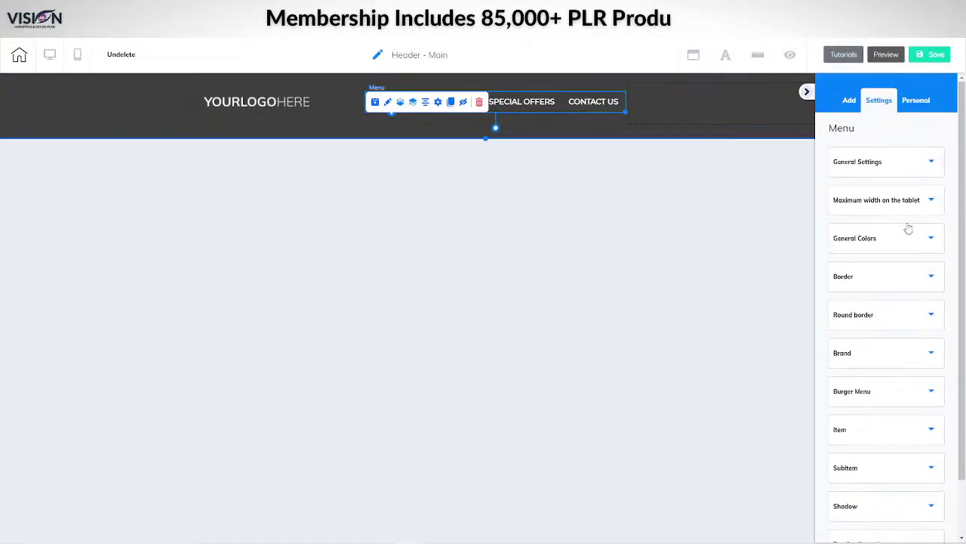
click(906, 165)
click(865, 367)
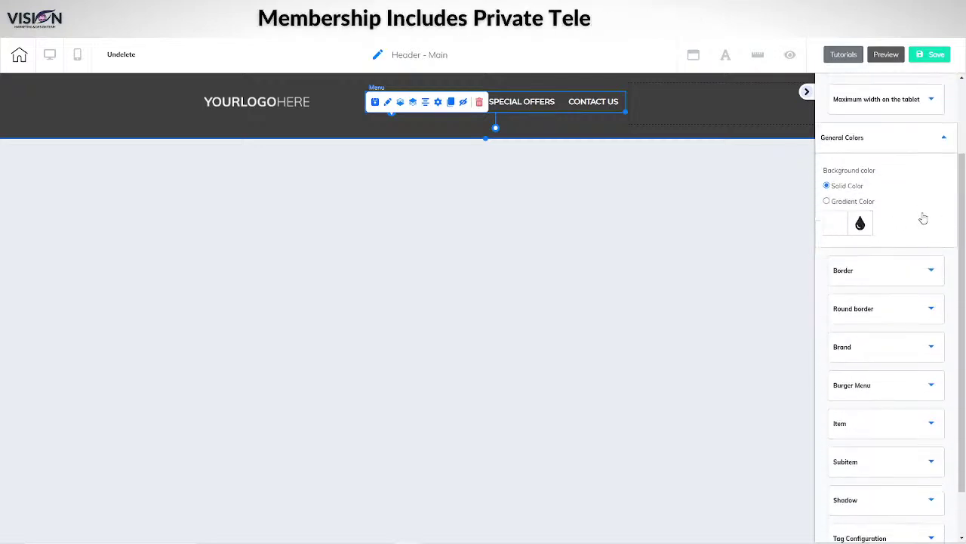
click(835, 225)
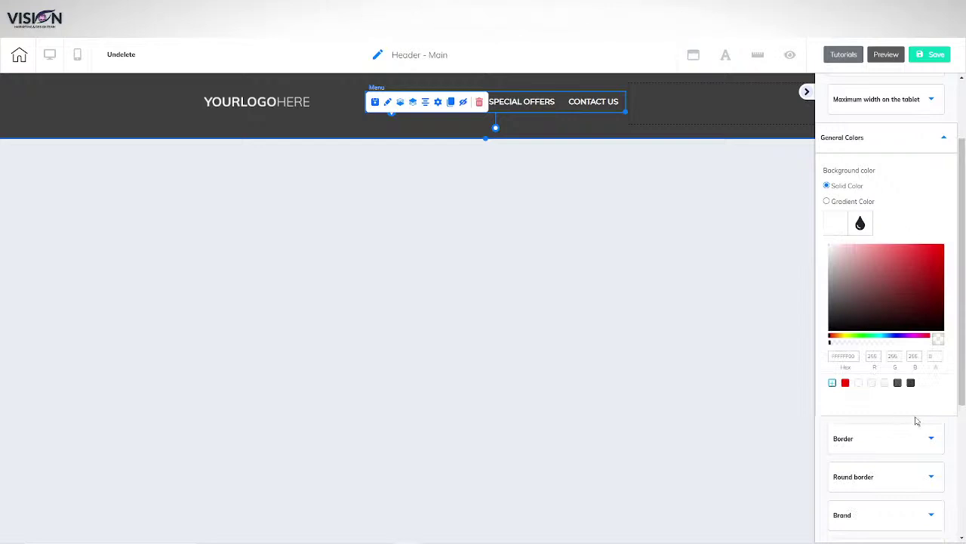
scroll(899, 428, down, 3)
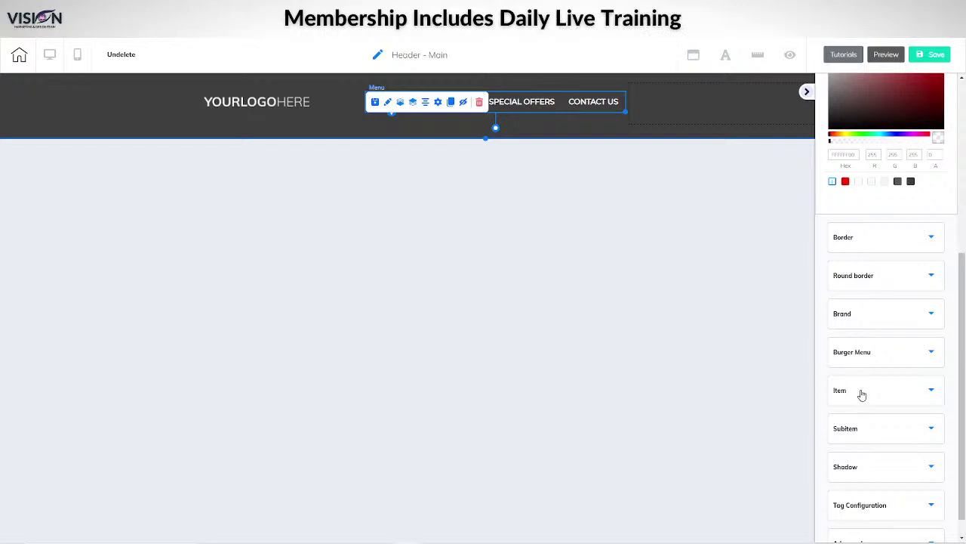
- Set the font family of the header menu's items and subitems to Lato
click(878, 392)
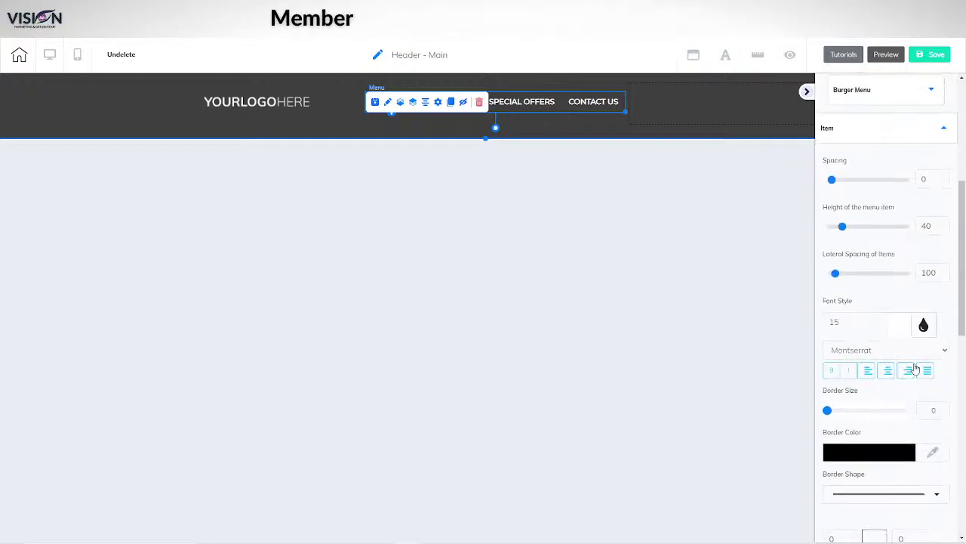
scroll(881, 340, down, 1)
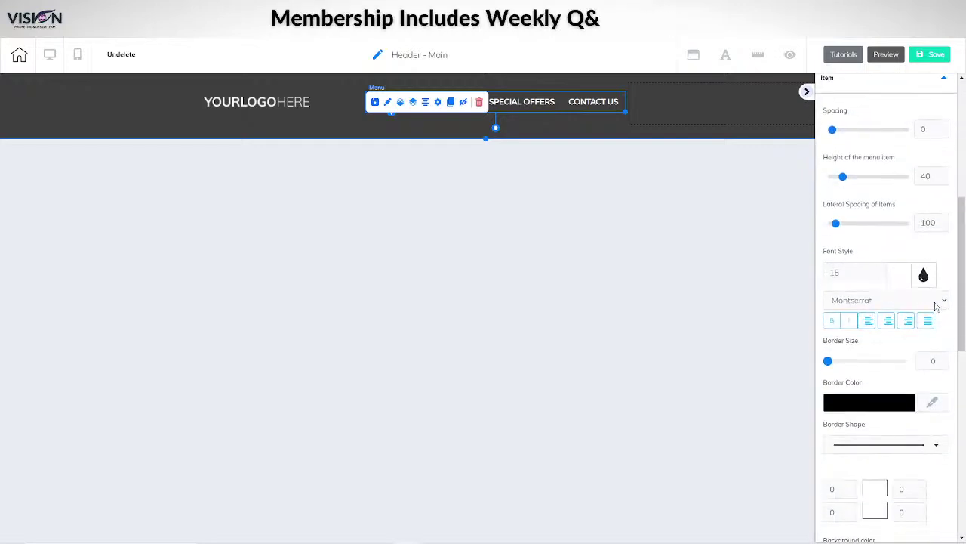
click(937, 302)
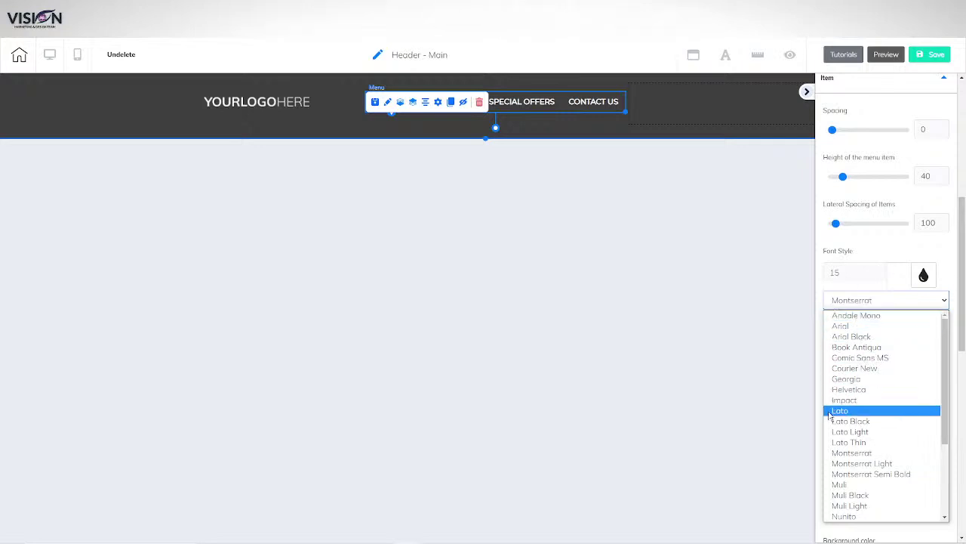
click(852, 410)
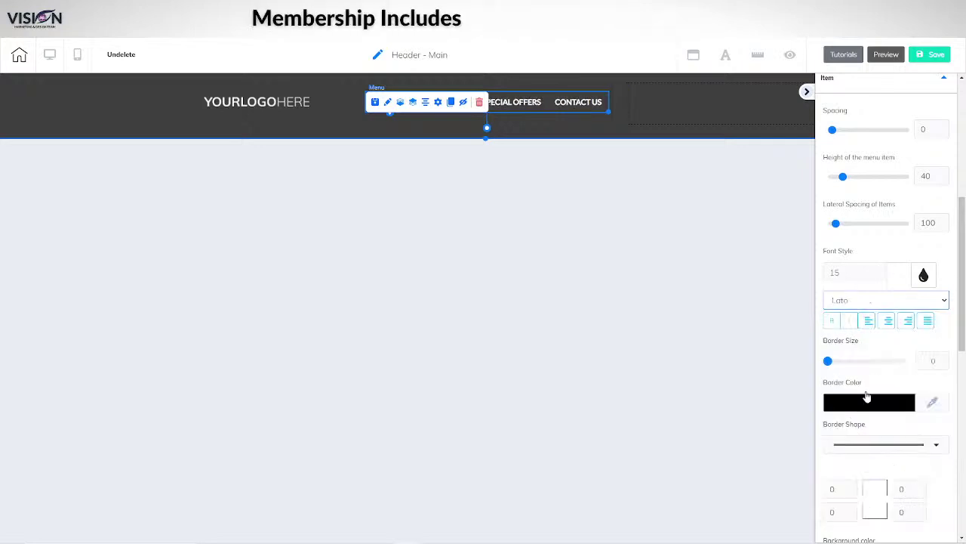
scroll(925, 344, down, 2)
scroll(912, 345, down, 6)
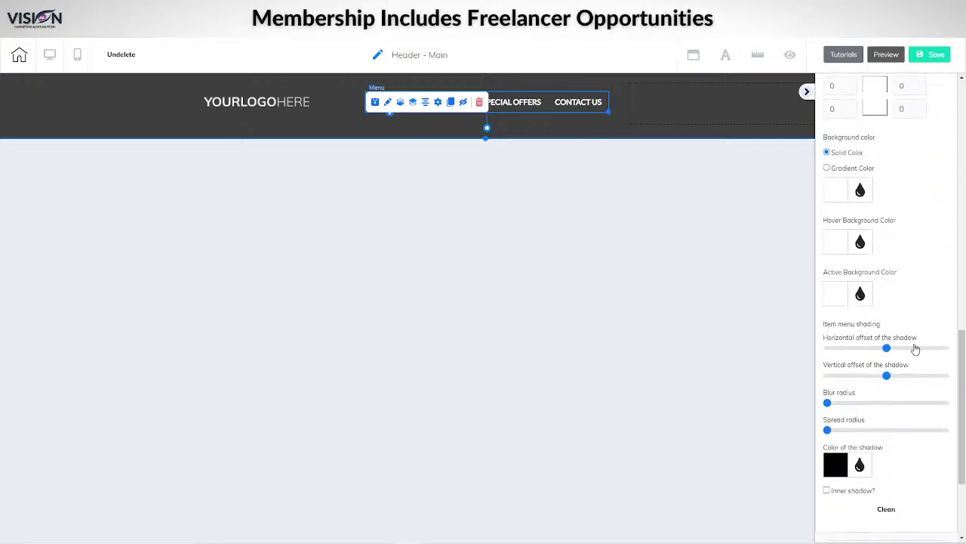
click(876, 402)
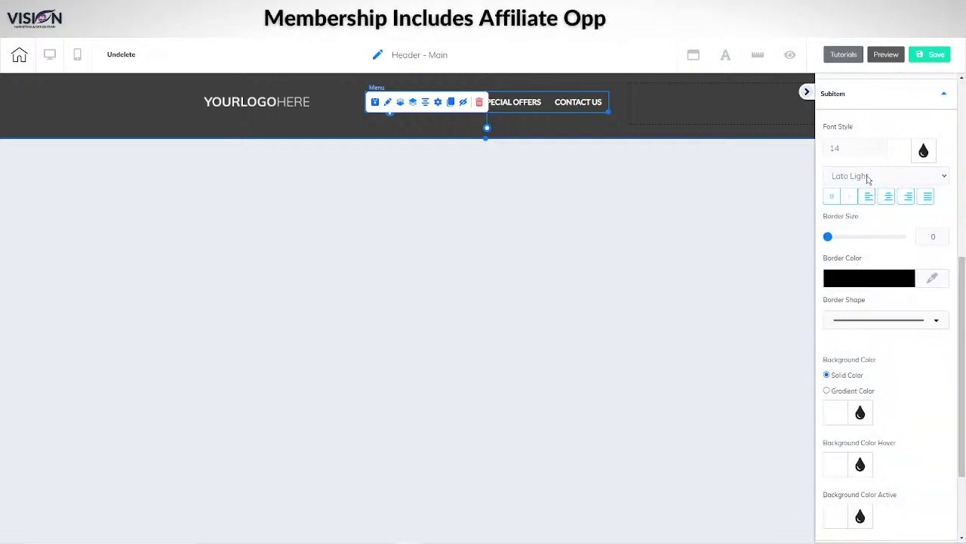
click(868, 178)
click(841, 285)
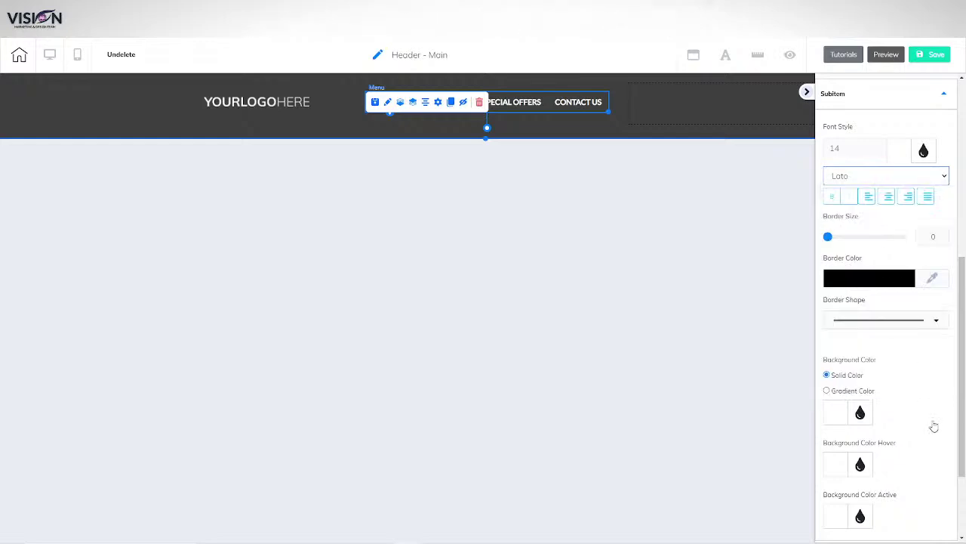
- Save the main header and leave the editor for the site's page list
click(929, 55)
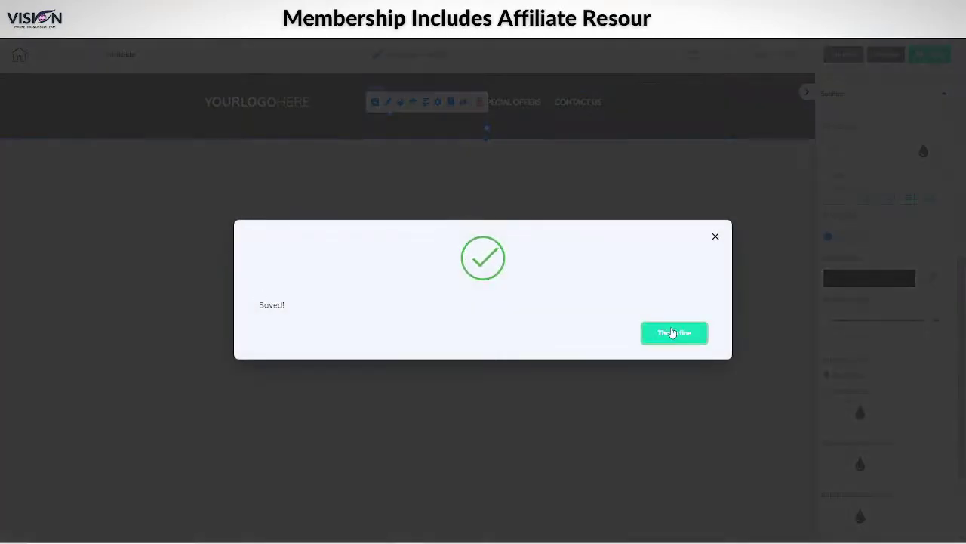
click(672, 332)
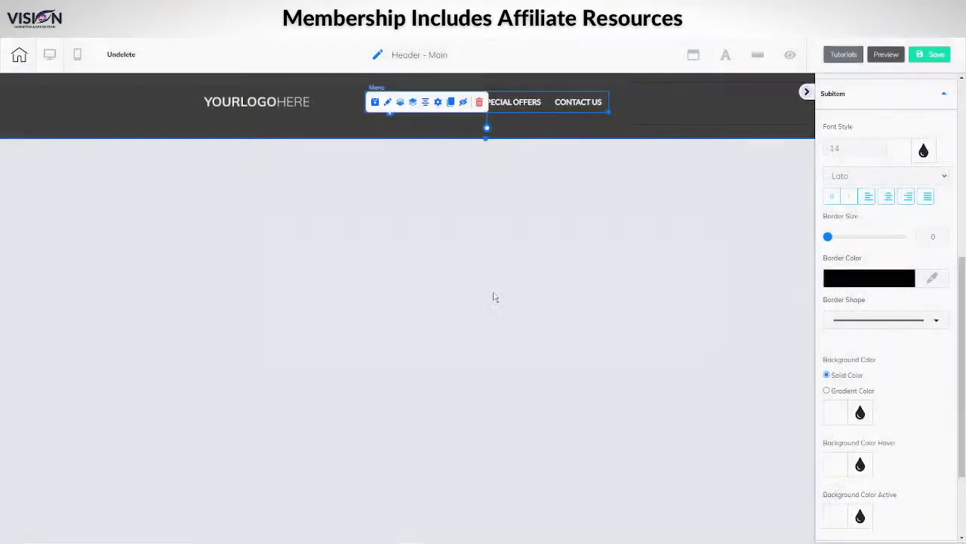
click(19, 58)
click(508, 307)
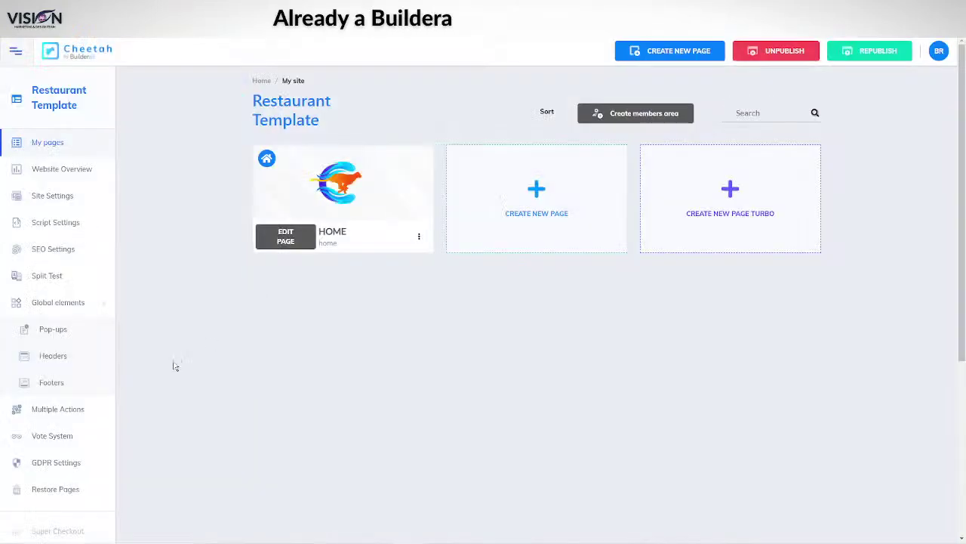
- Create a new global footer named Main Footer
click(52, 382)
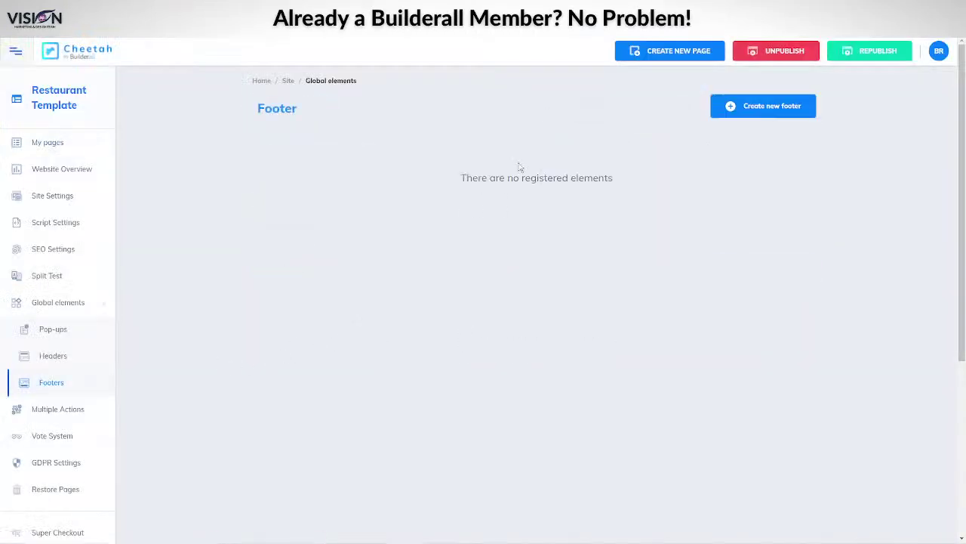
click(763, 110)
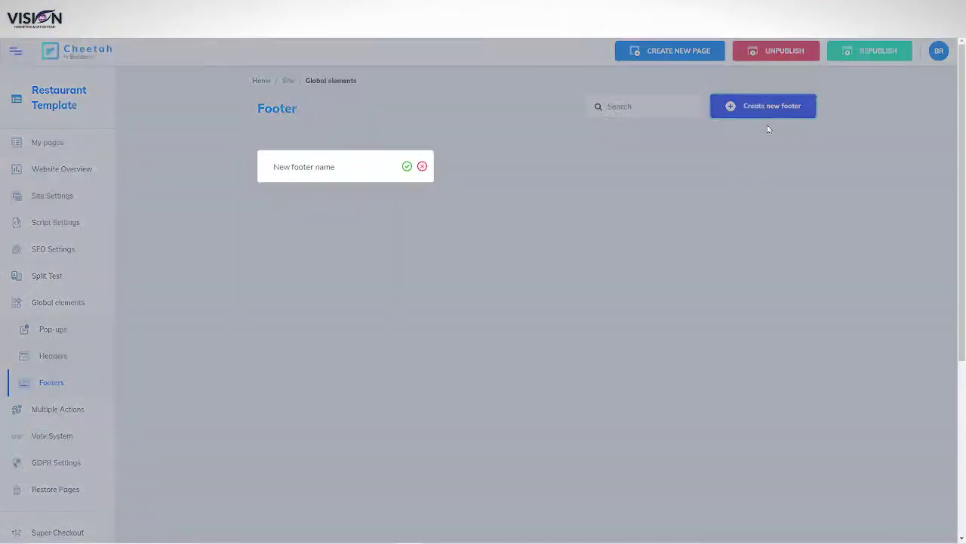
click(333, 167)
text(Main Footer)
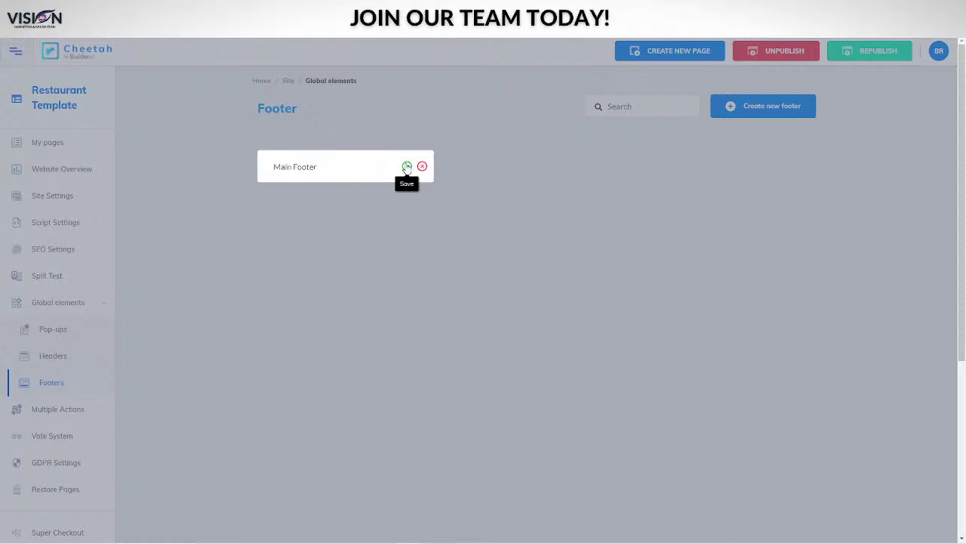
click(407, 167)
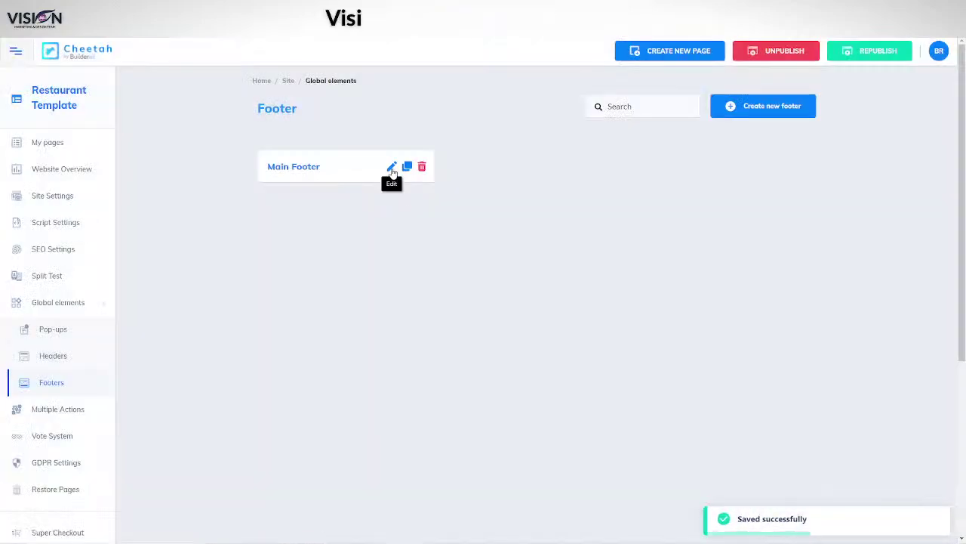
- Open Main Footer for editing and add the Express Footer panel from the ready-made footer panels
click(392, 169)
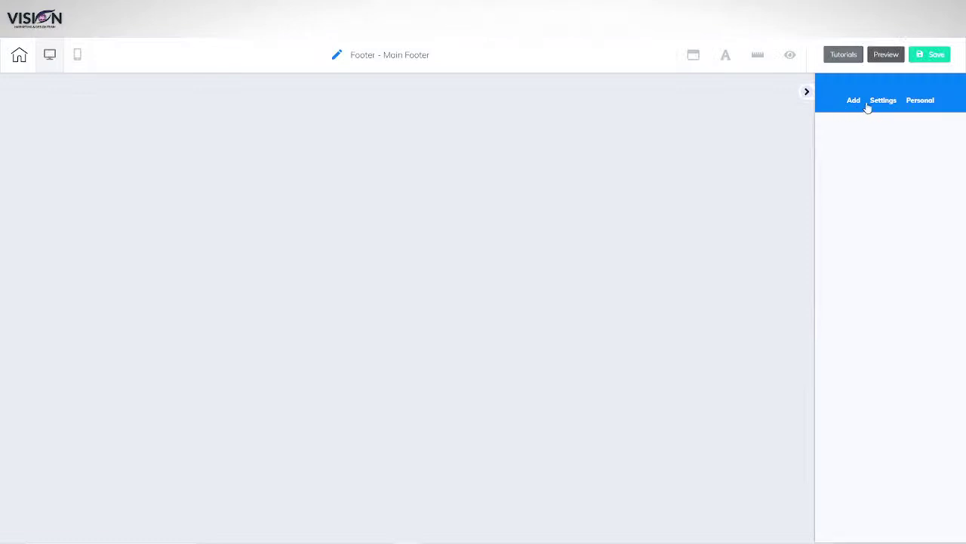
click(853, 101)
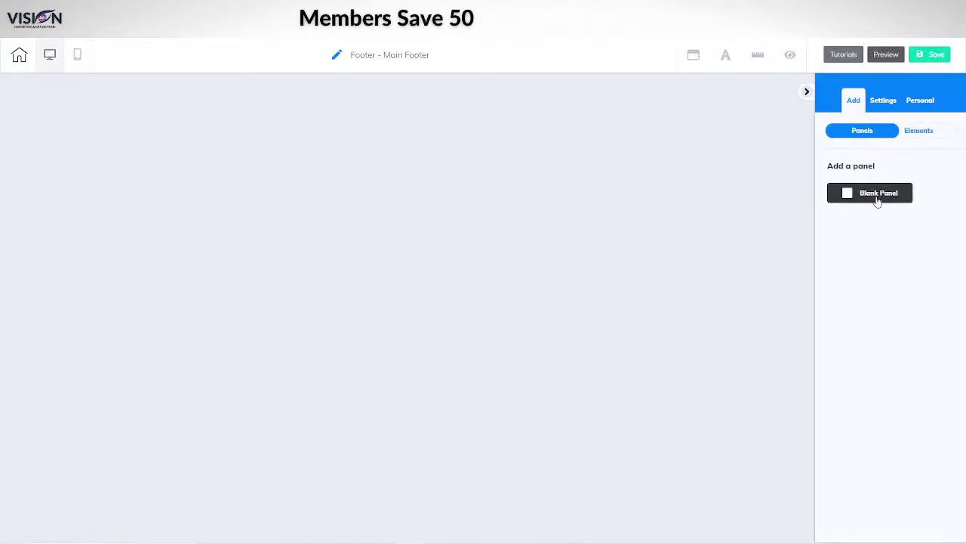
scroll(866, 256, down, 2)
scroll(865, 264, down, 7)
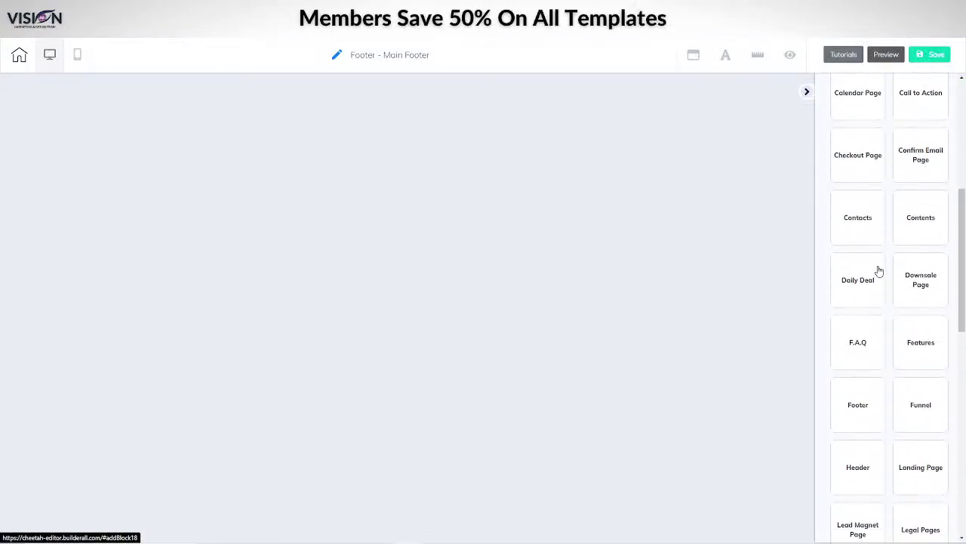
click(854, 166)
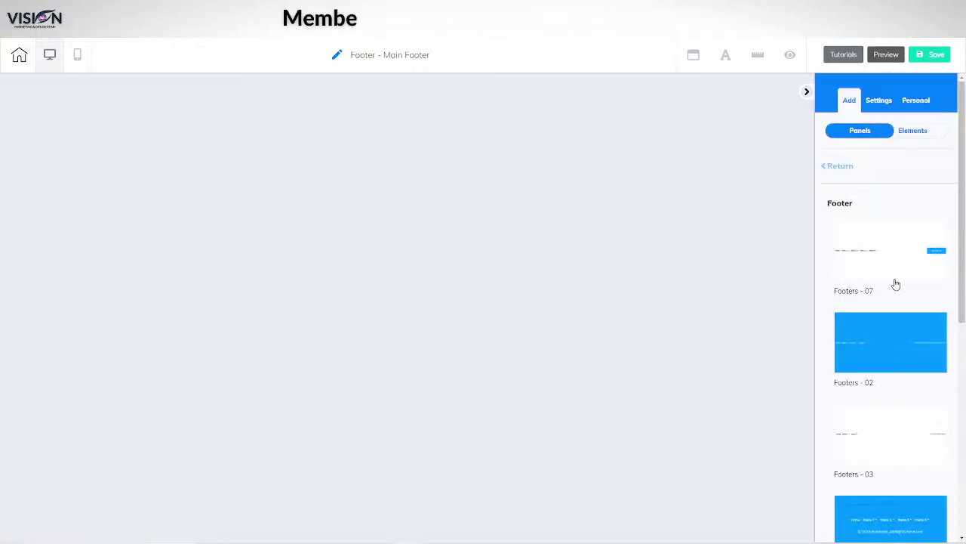
scroll(898, 347, down, 5)
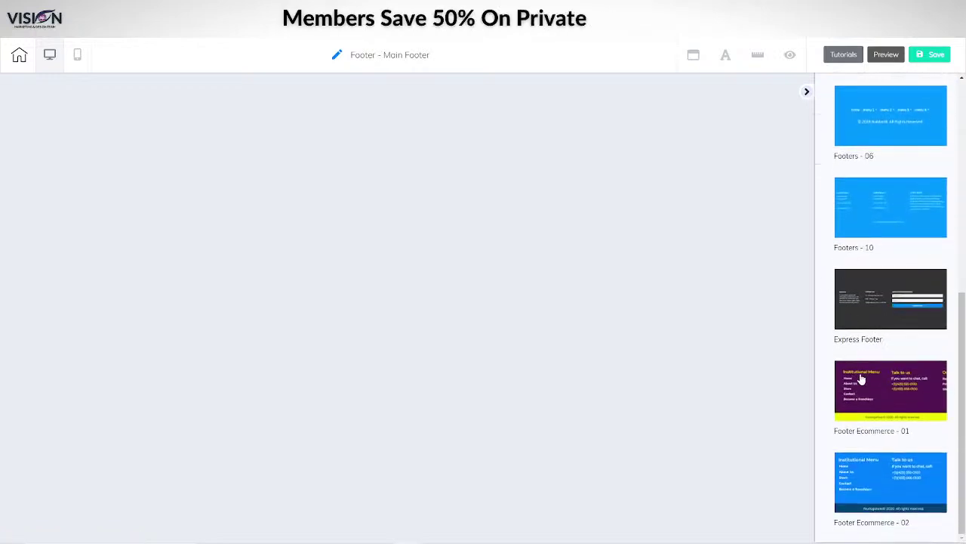
scroll(868, 216, up, 3)
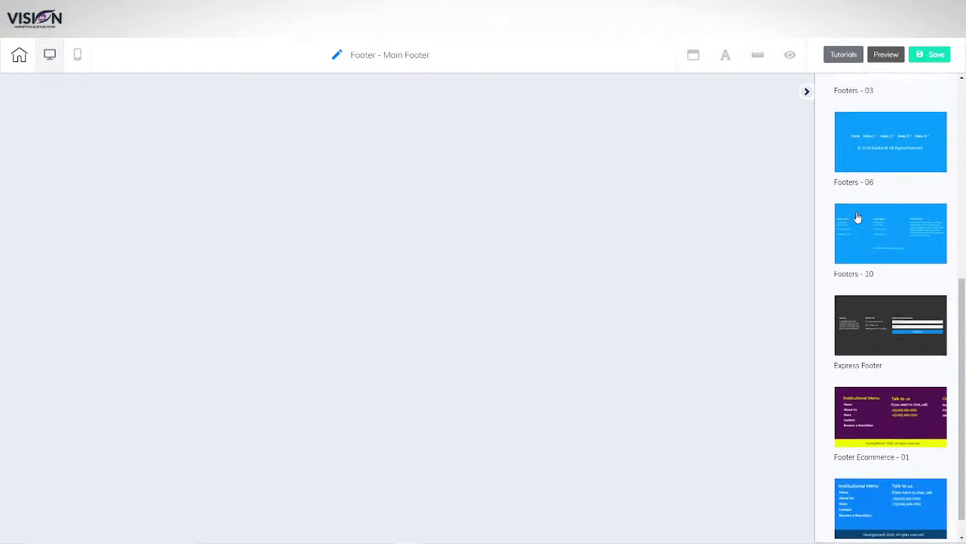
scroll(882, 231, down, 3)
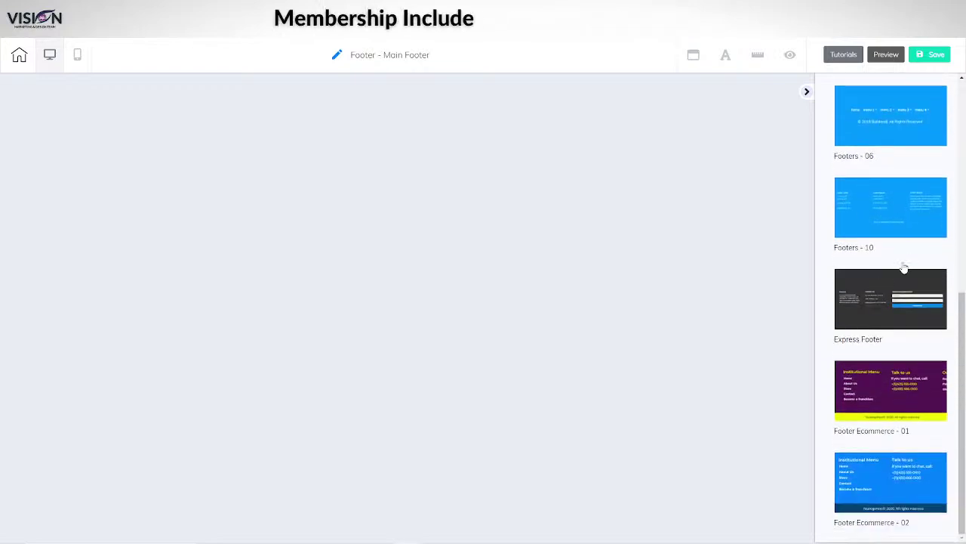
drag(896, 280, 899, 304)
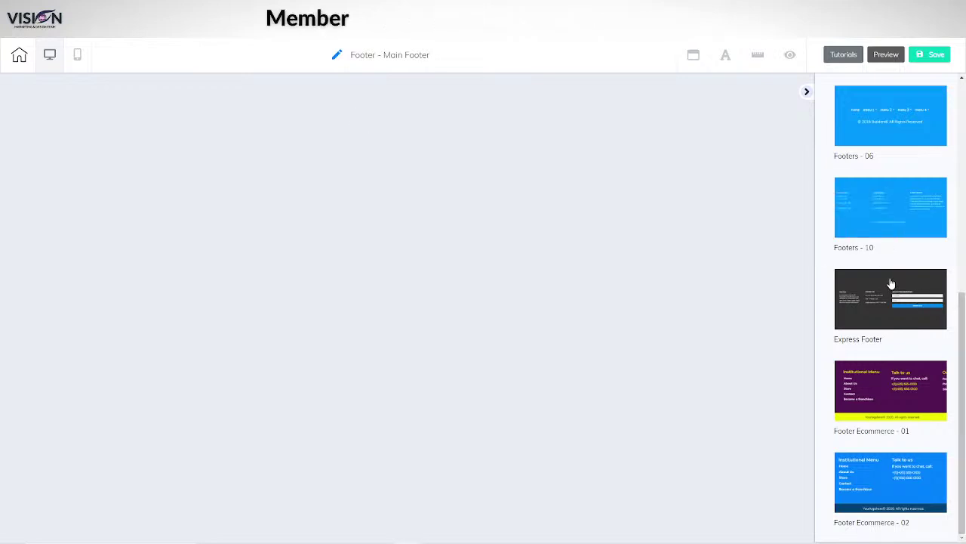
click(891, 284)
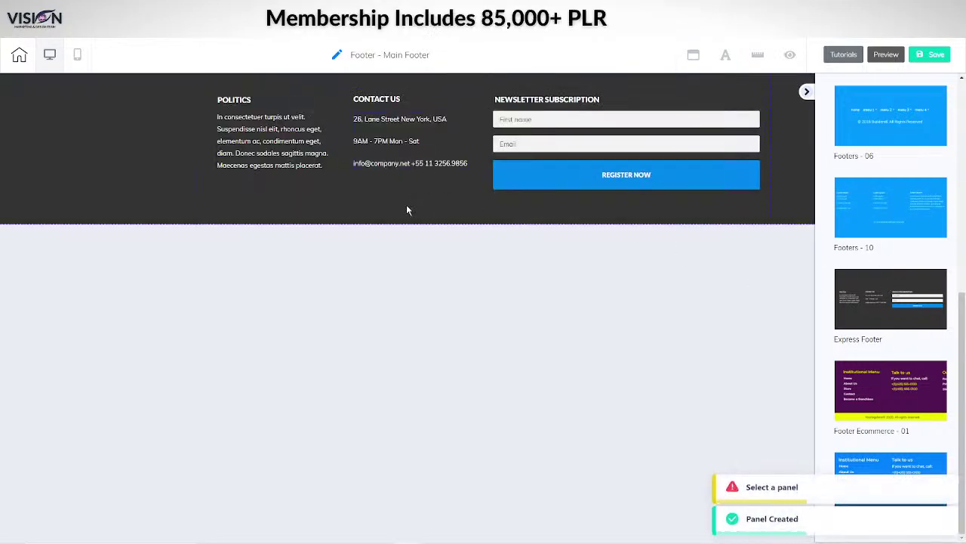
- Delete the newsletter subscription form from the footer, along with the box that contained it
click(172, 164)
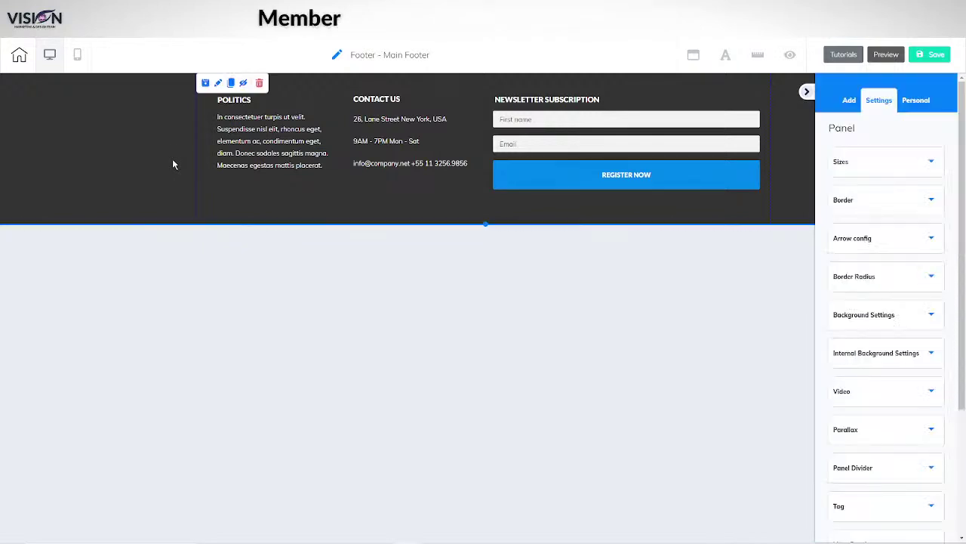
click(638, 122)
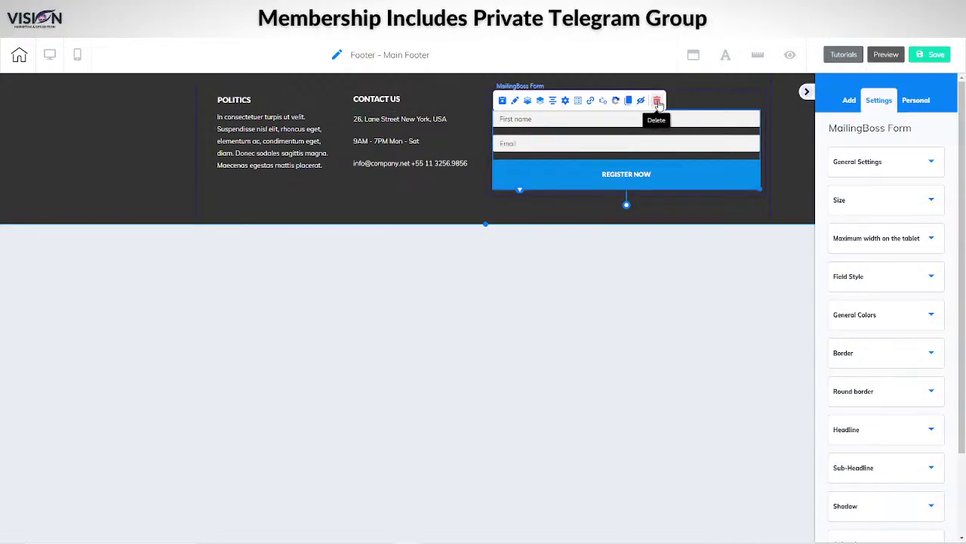
click(657, 102)
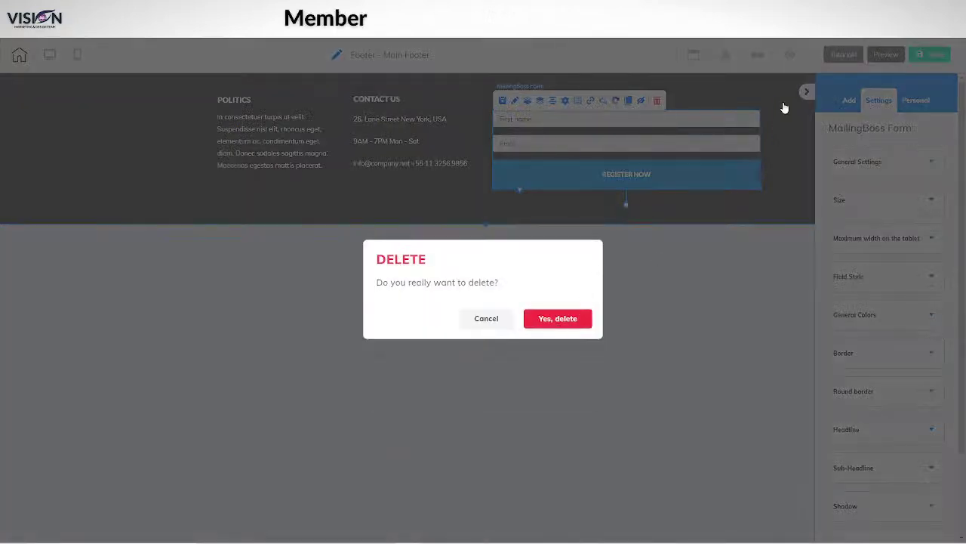
click(562, 319)
click(744, 127)
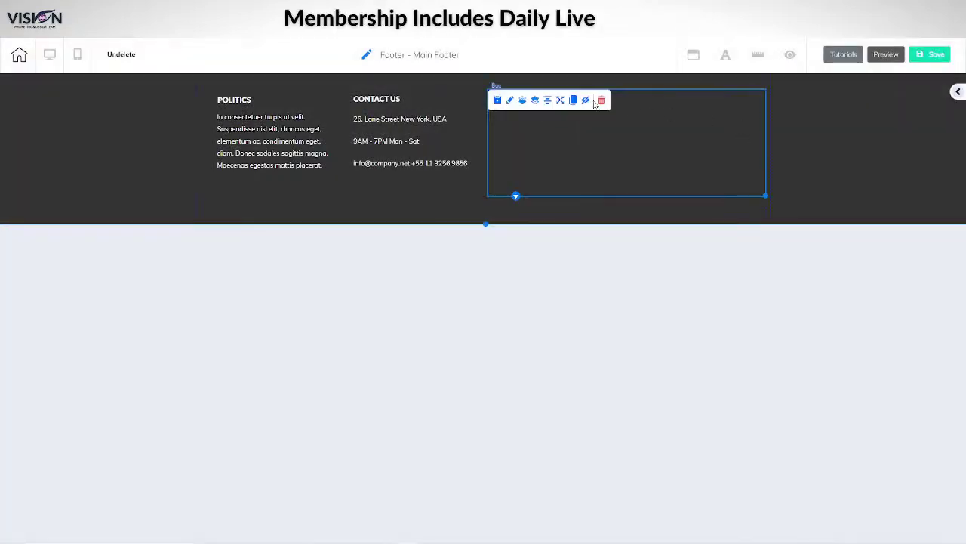
click(601, 99)
click(559, 319)
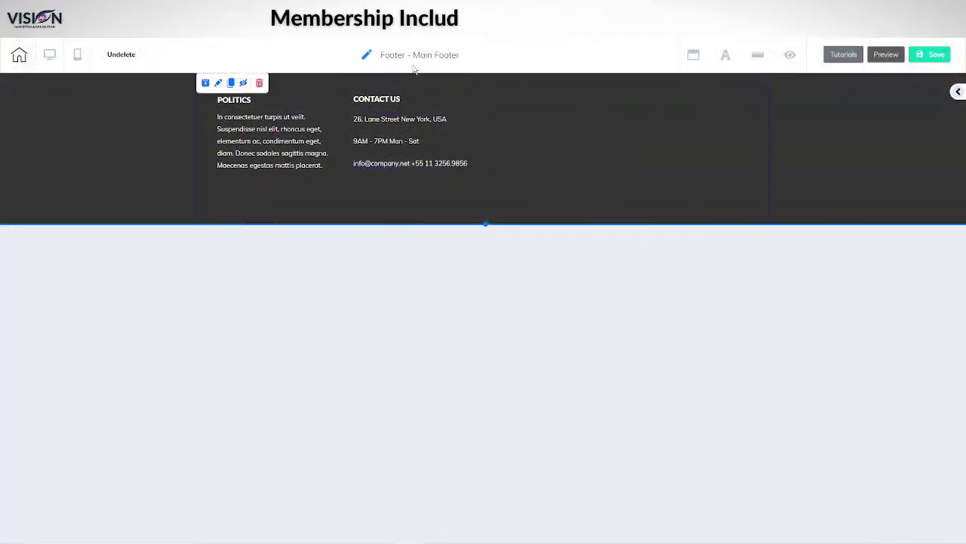
- Move the Contact Us box to the right side of the footer panel and shift the Politics box slightly down
drag(475, 97, 725, 104)
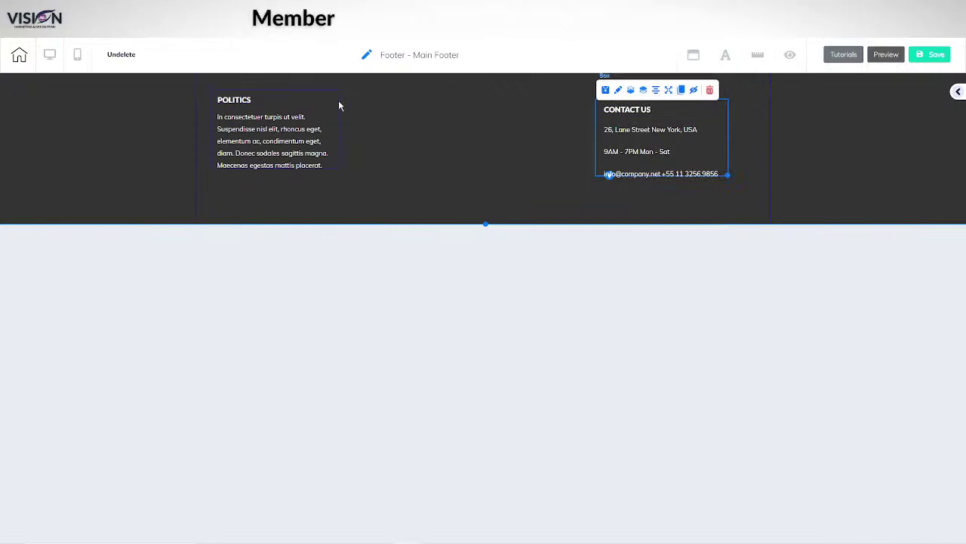
drag(339, 103, 337, 103)
click(531, 134)
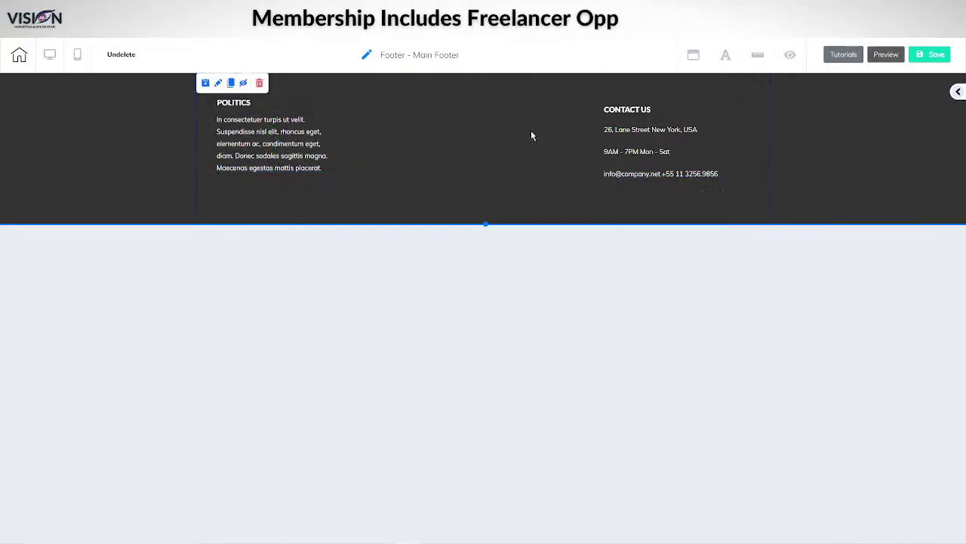
- Change the footer panel's solid background colour to the saved dark grey swatch
double_click(508, 145)
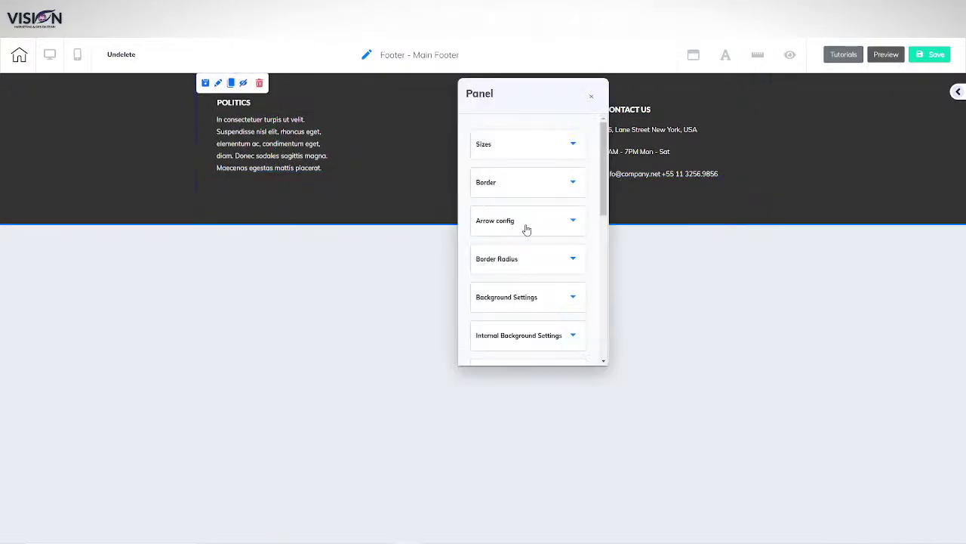
scroll(524, 272, down, 3)
click(544, 197)
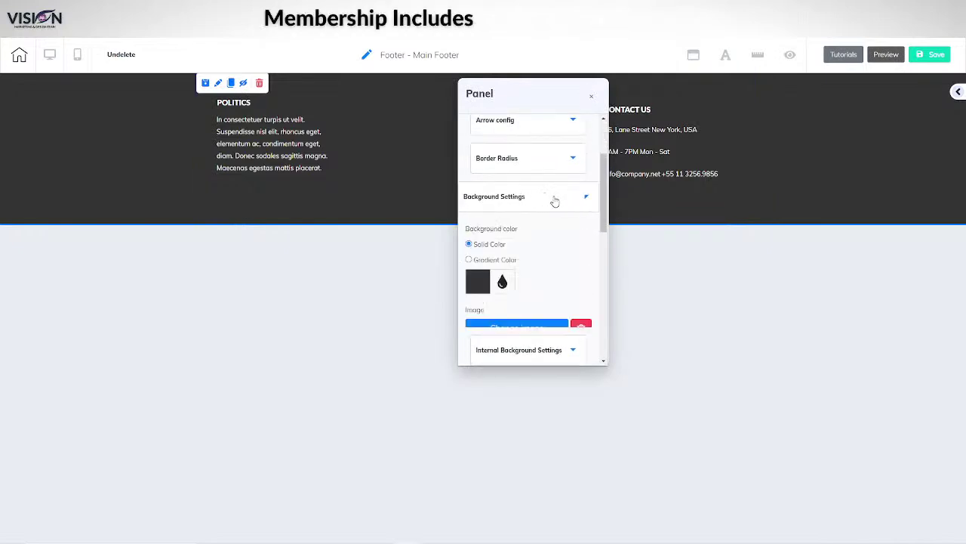
scroll(536, 208, down, 1)
scroll(530, 213, down, 1)
click(476, 132)
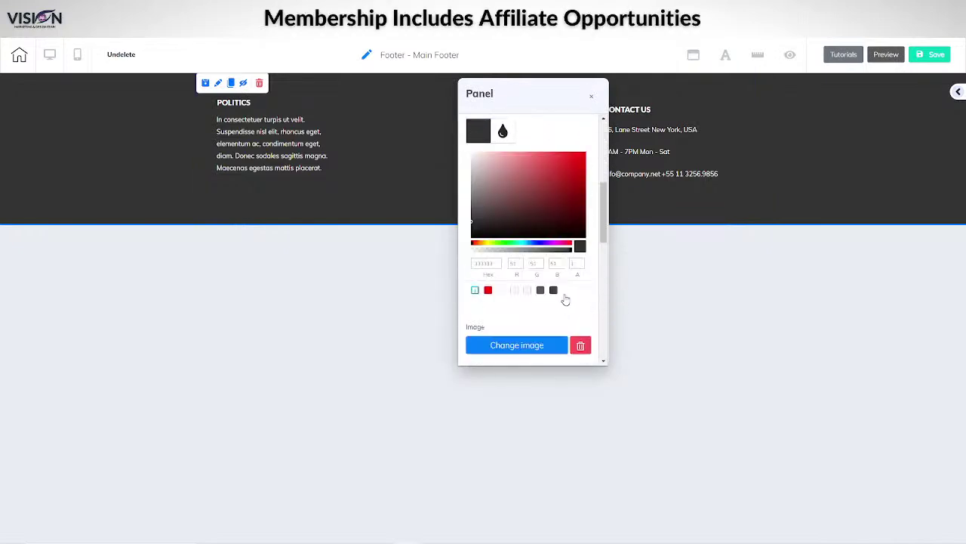
click(554, 291)
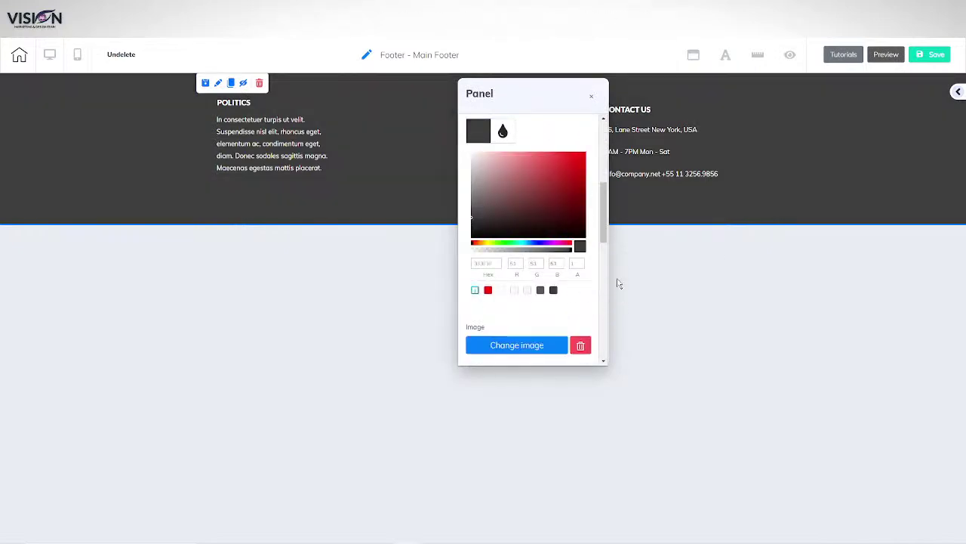
- Save the main footer and exit the editor to the site's page list
click(930, 54)
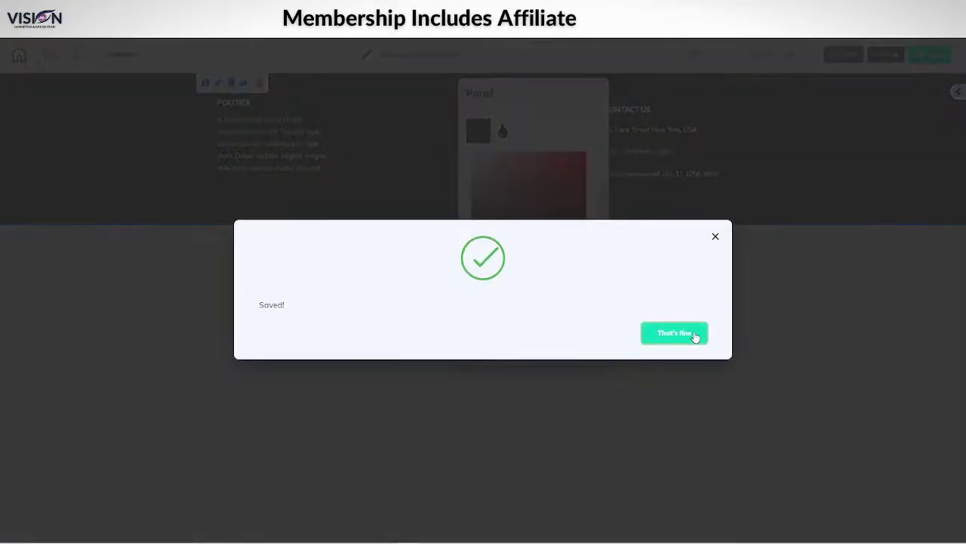
click(694, 337)
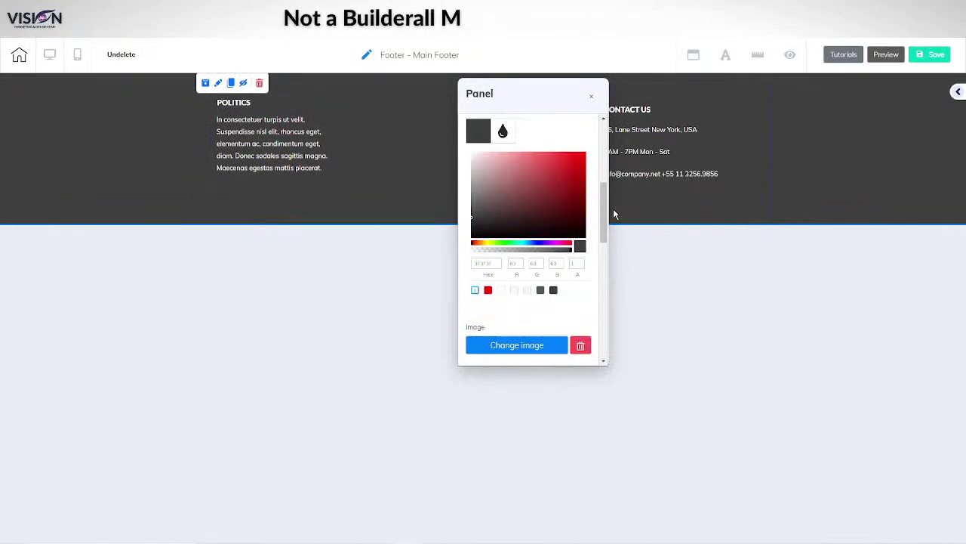
click(19, 58)
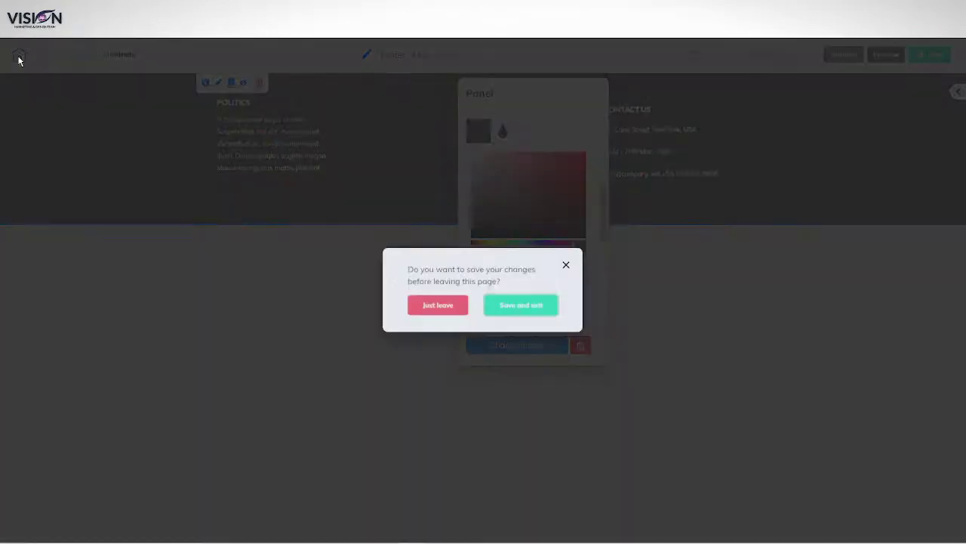
click(518, 310)
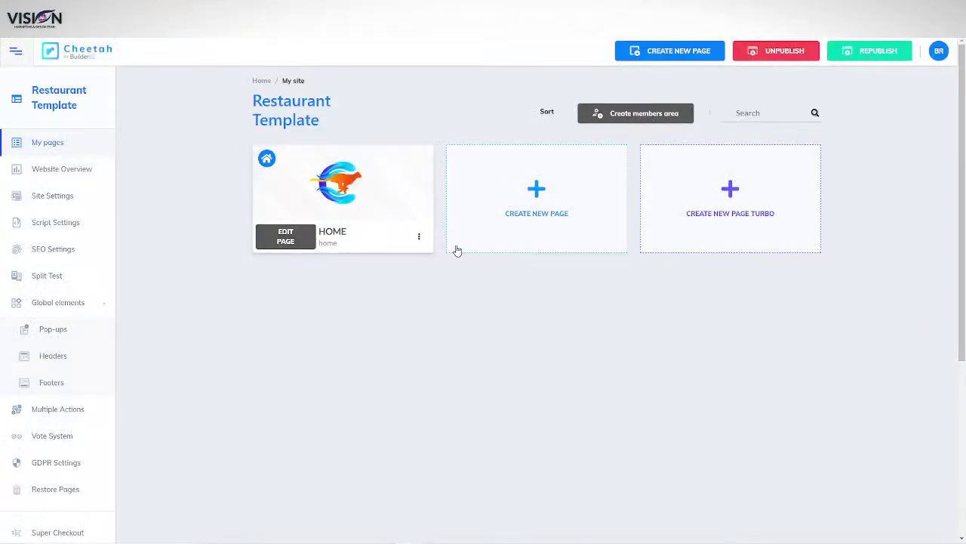
- In the HOME page's settings, choose Main as the header for both desktop and mobile
click(419, 237)
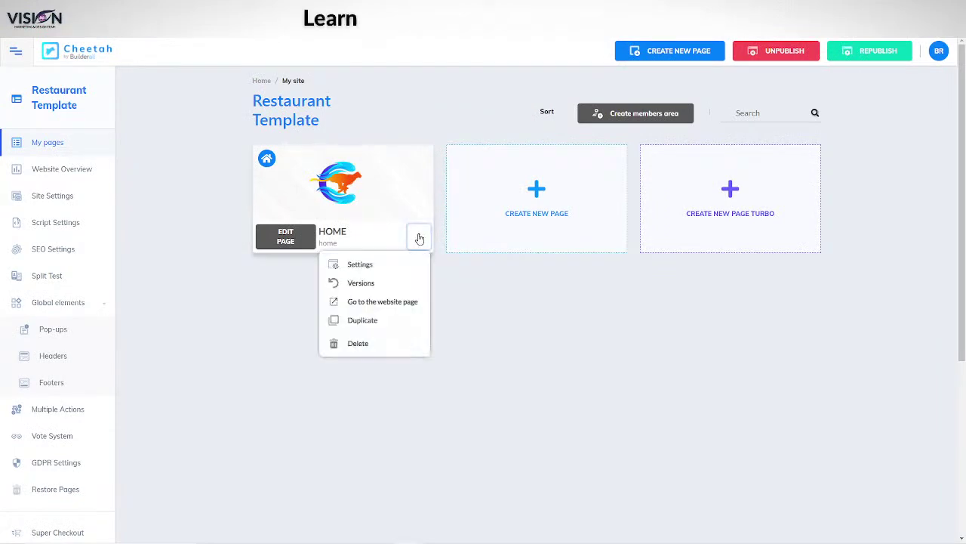
click(367, 264)
scroll(548, 364, down, 15)
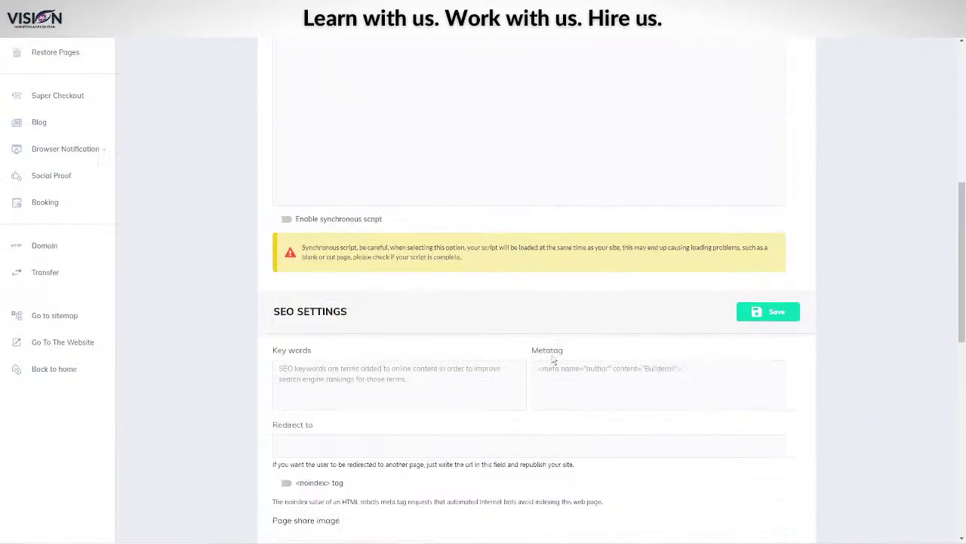
click(317, 308)
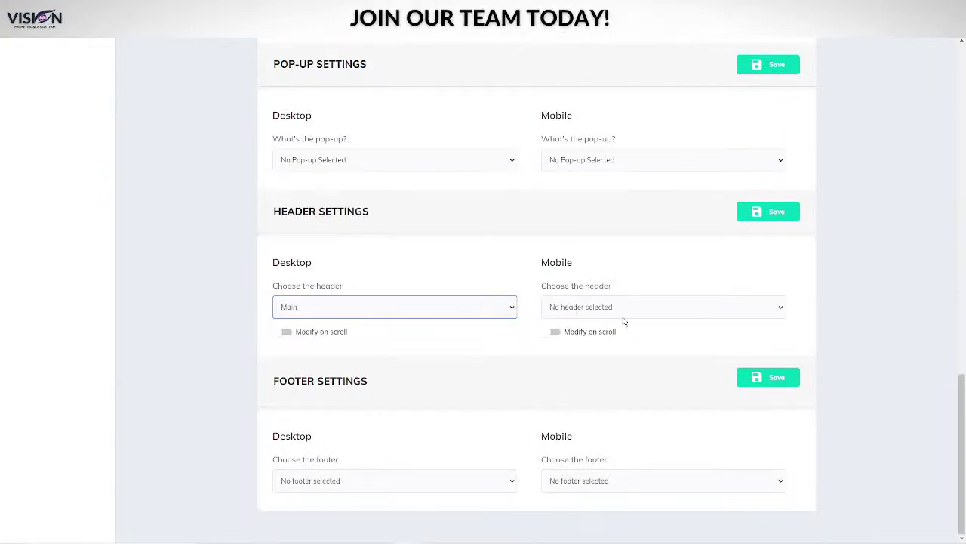
click(600, 308)
click(591, 339)
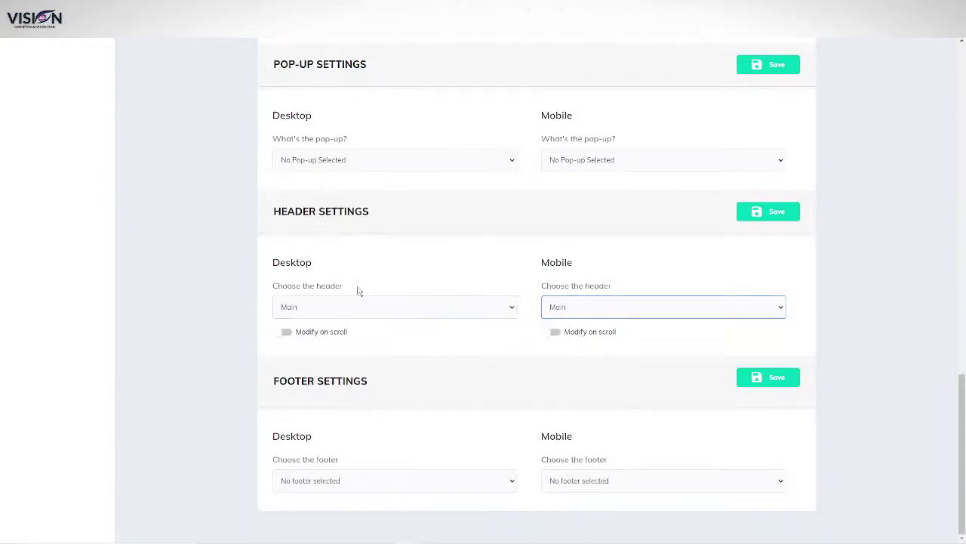
- Choose Main Footer as the HOME page's footer for both desktop and mobile, and save the page settings
click(379, 492)
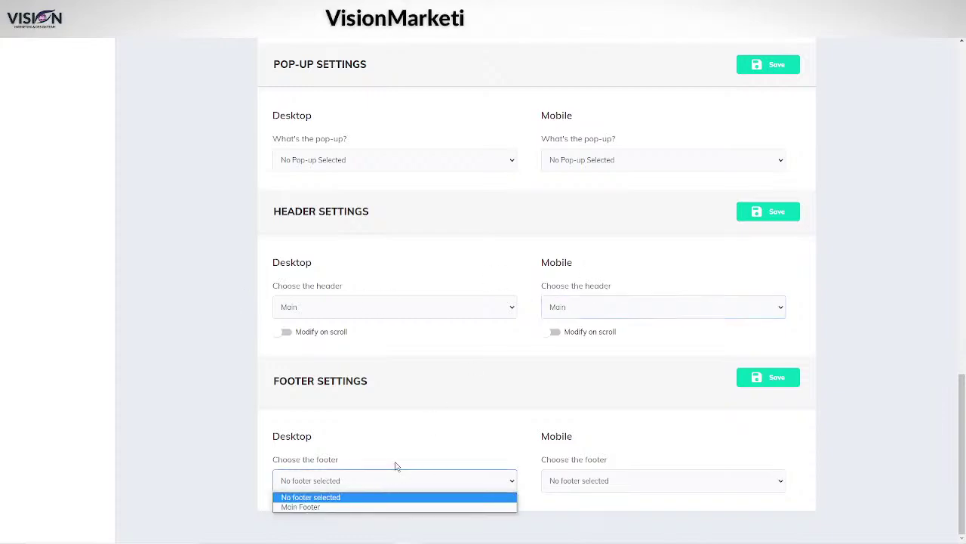
click(359, 505)
click(612, 487)
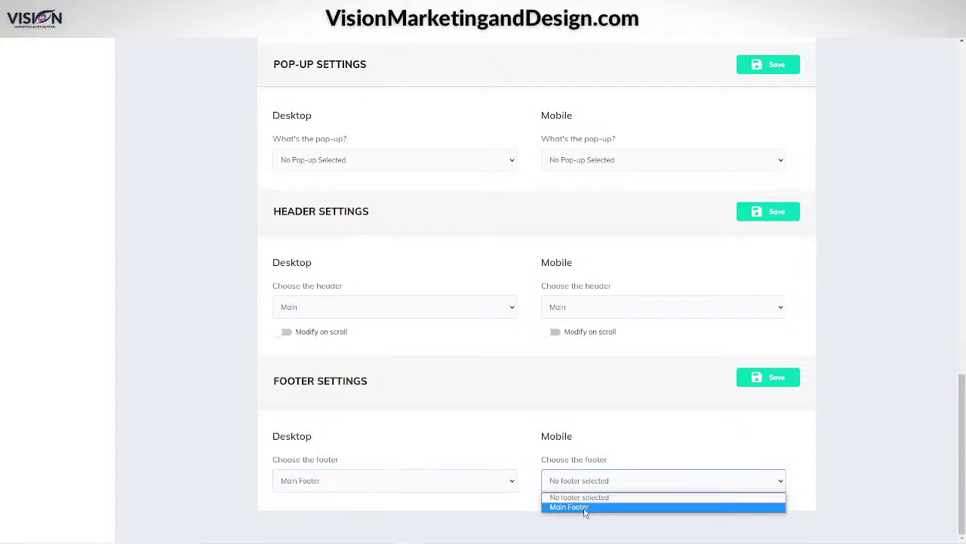
click(583, 504)
click(773, 379)
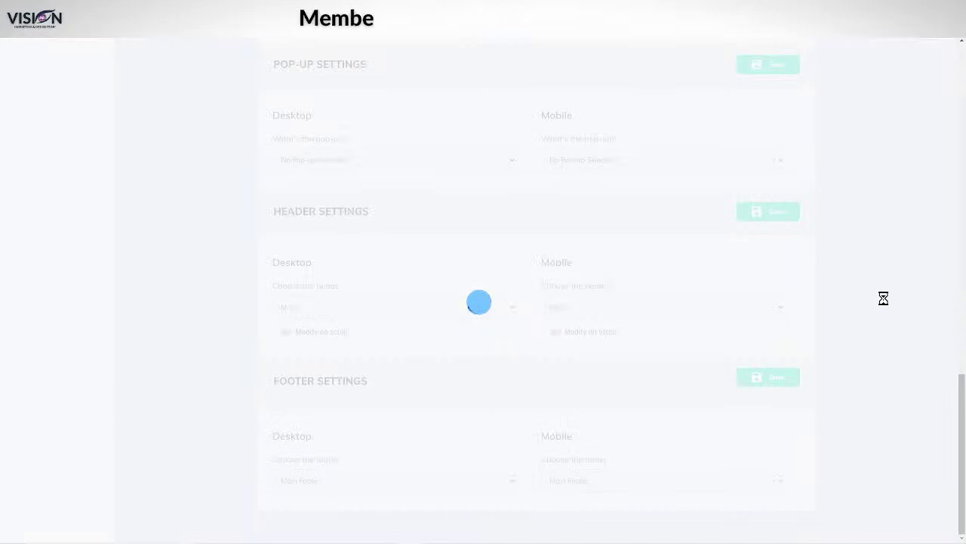
scroll(558, 344, up, 3)
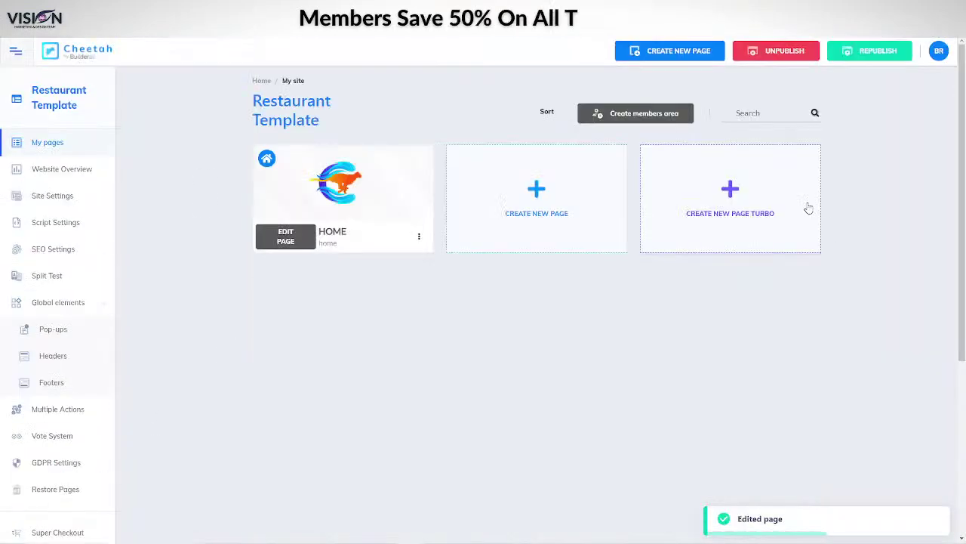
- Republish the site and open the HOME page for editing
click(891, 58)
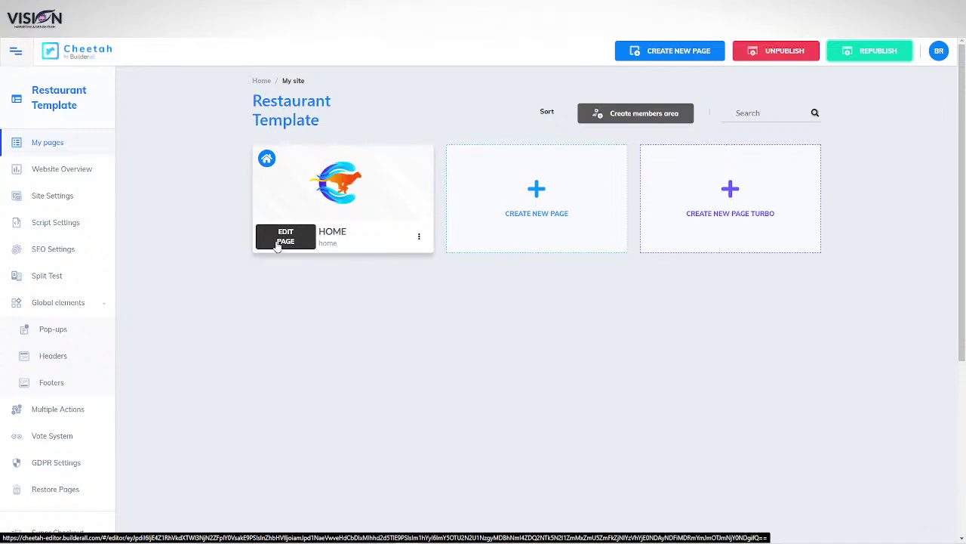
click(277, 238)
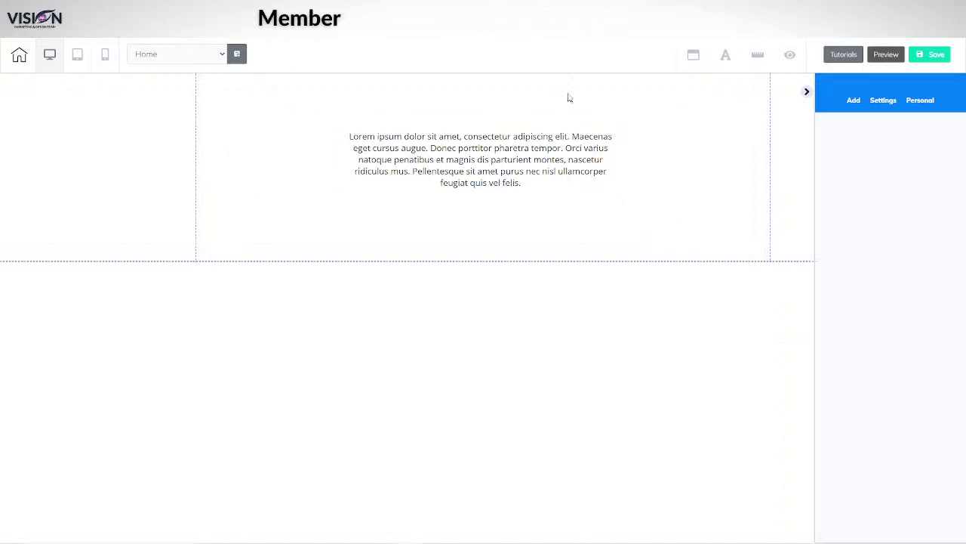
- Delete the placeholder lorem ipsum text box from the home page's panel
click(658, 108)
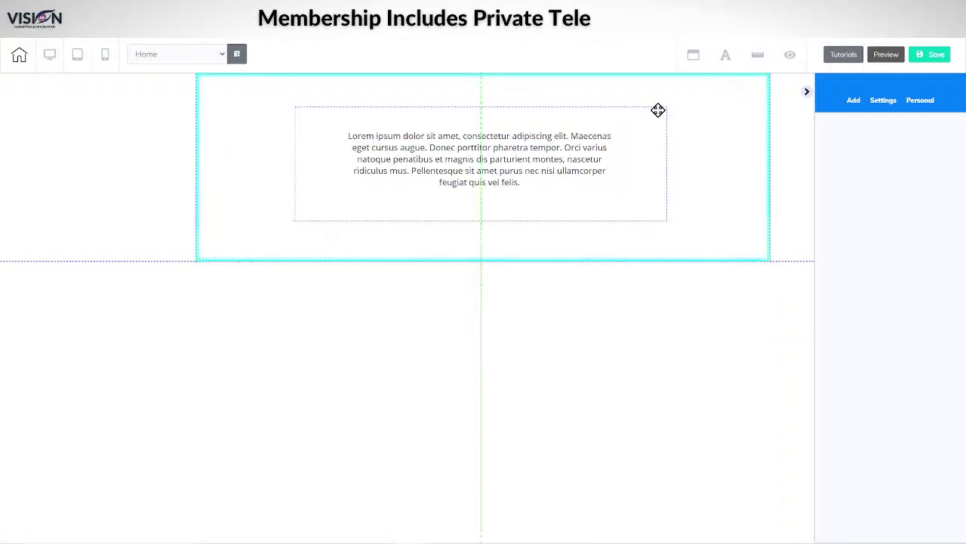
key(Delete)
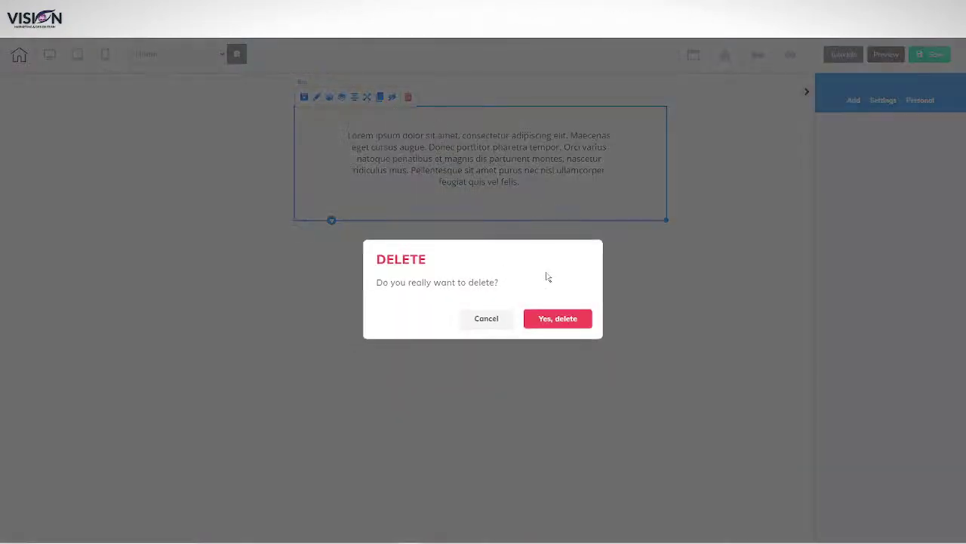
click(546, 321)
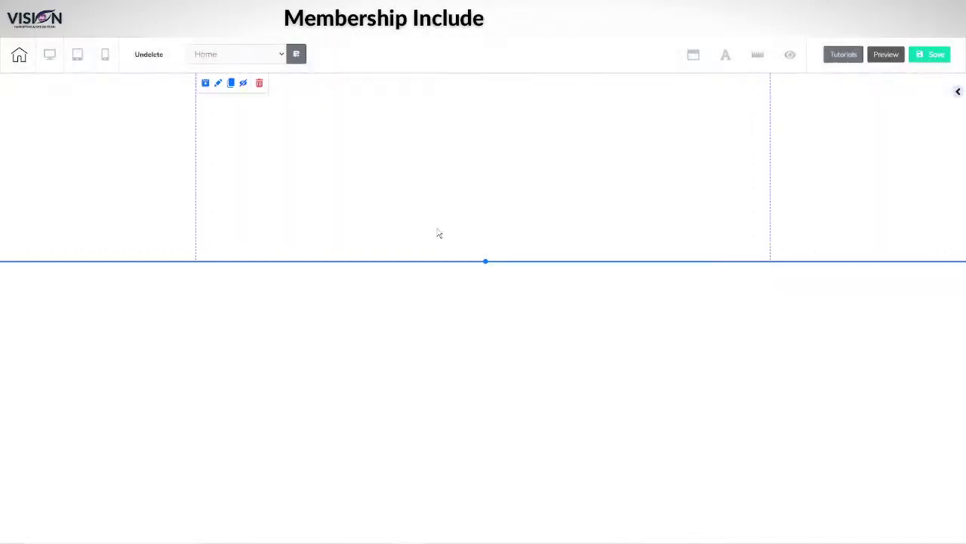
- Set the home page panel's height to 600
drag(486, 262, 470, 305)
click(398, 189)
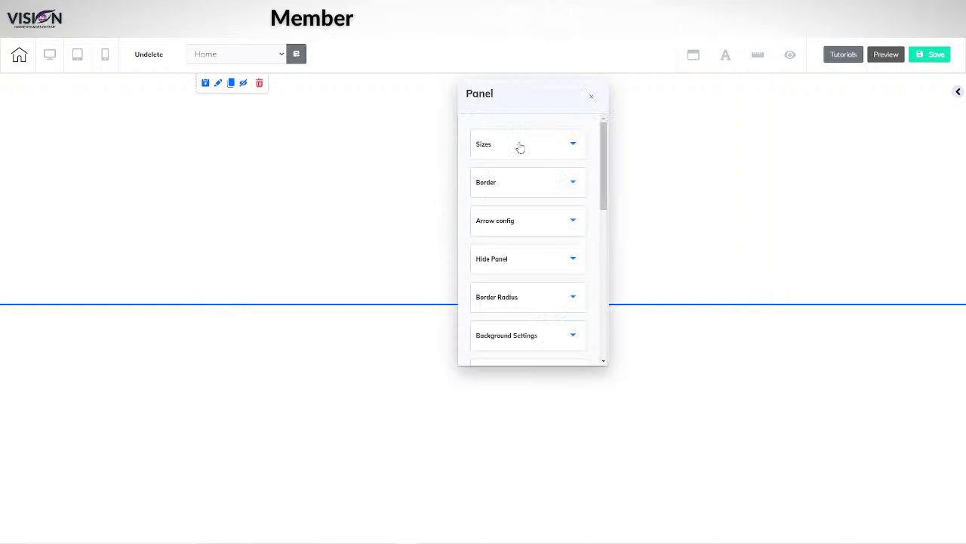
click(527, 149)
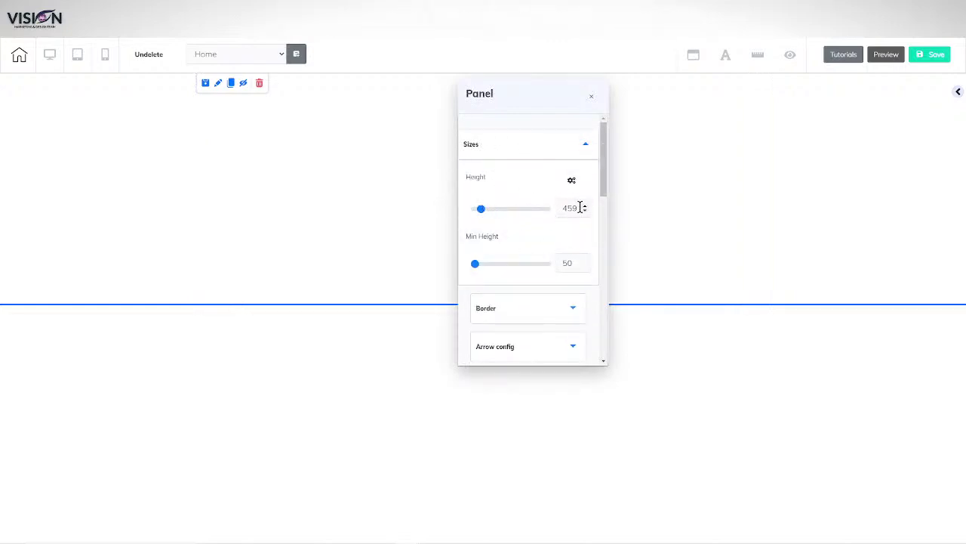
drag(578, 208, 557, 212)
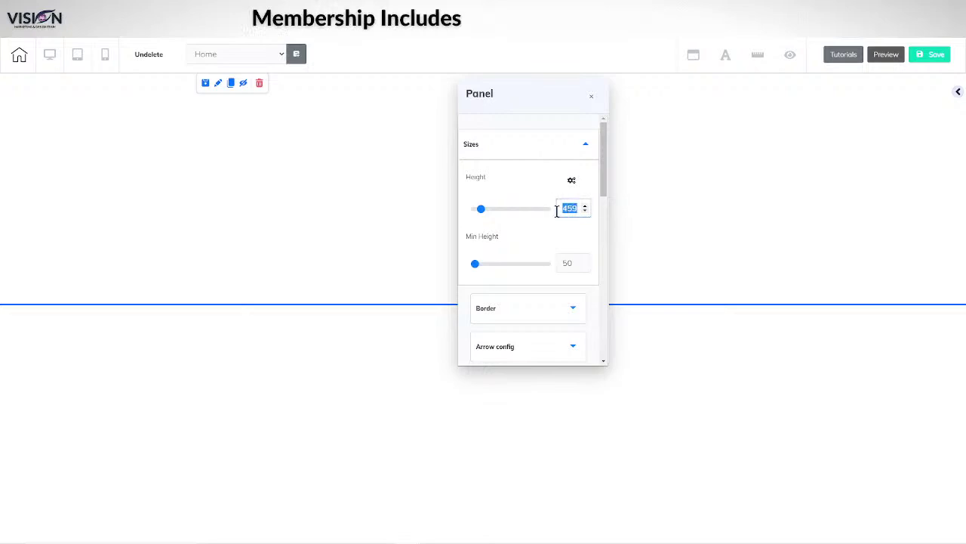
text(5000)
key(BackSpace)
key(BackSpace)
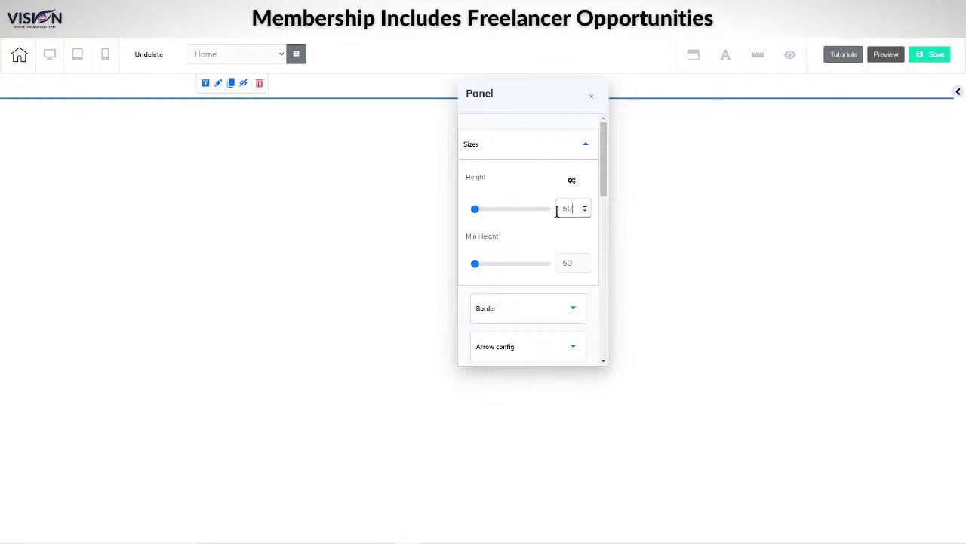
text(6)
key(BackSpace)
text(00)
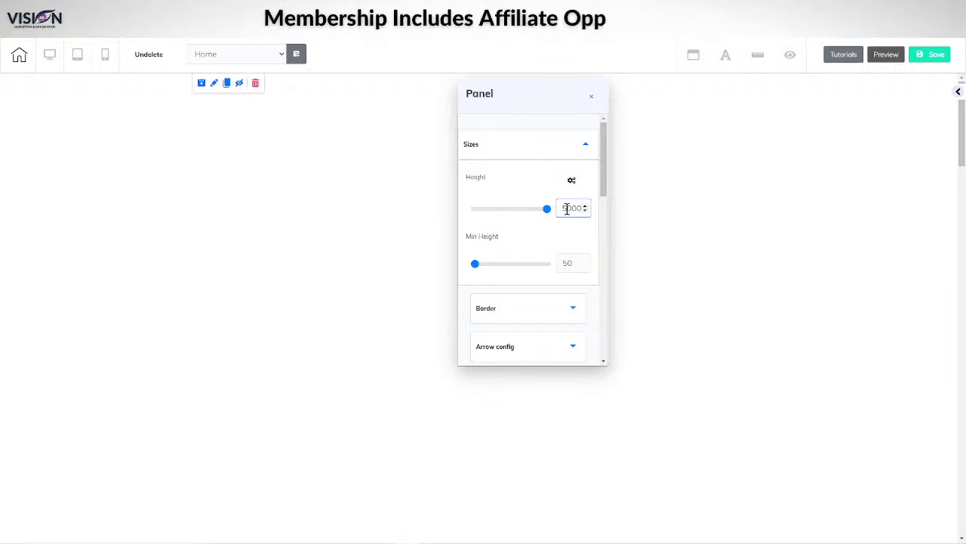
text(6)
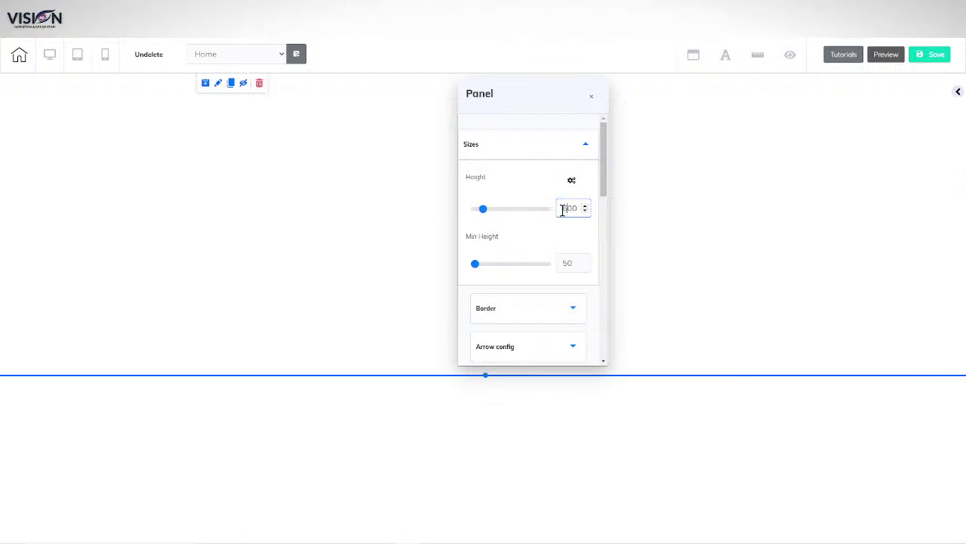
click(680, 195)
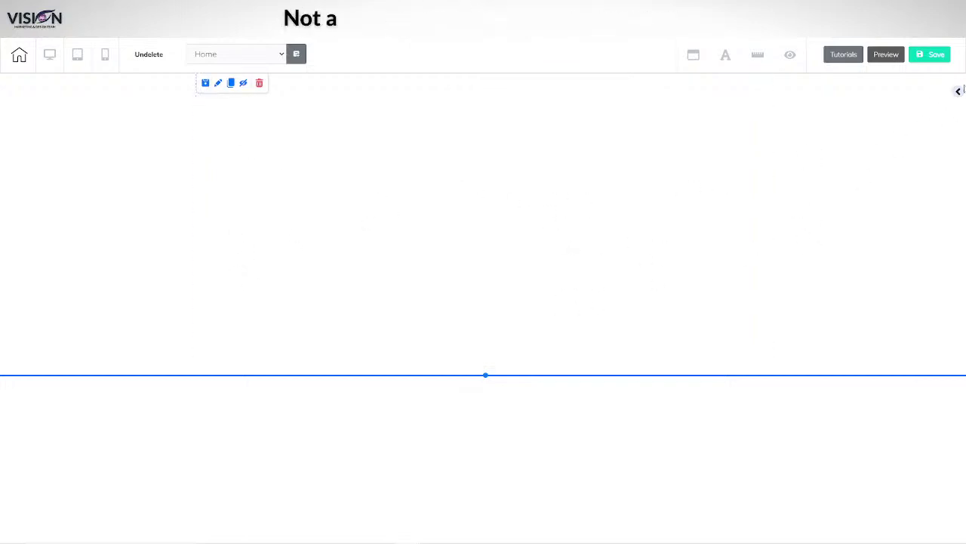
- Add a Title H1 text element to the panel and a Title H2 element directly beneath it
click(957, 94)
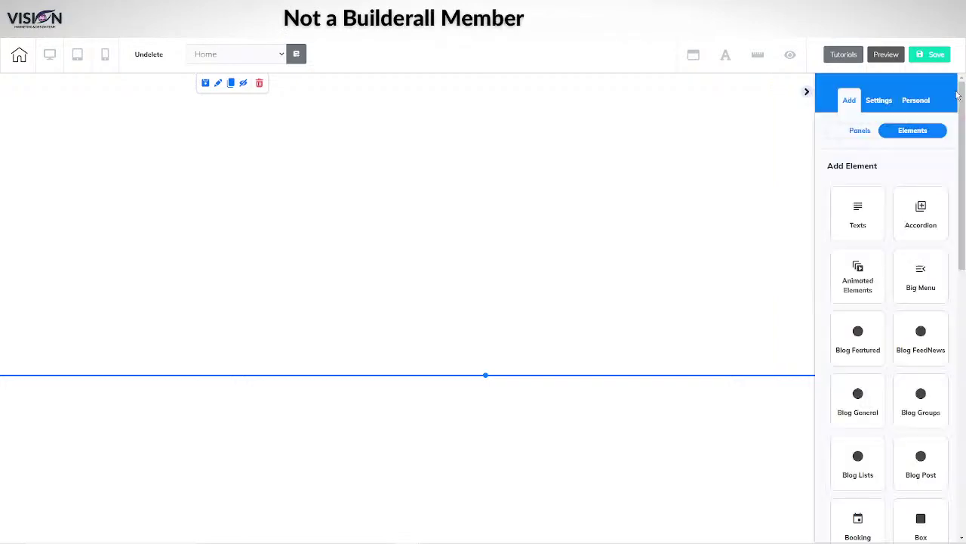
click(856, 228)
drag(902, 240, 481, 172)
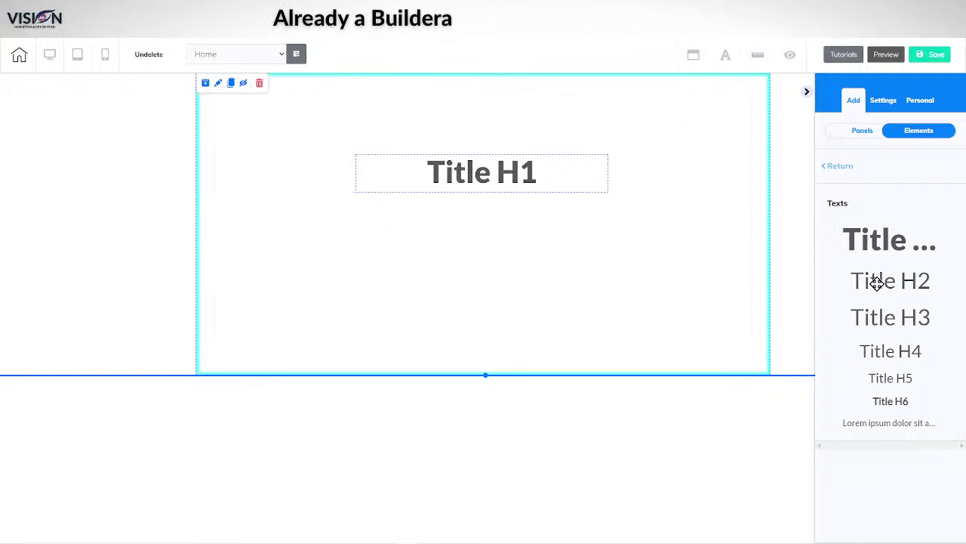
click(854, 101)
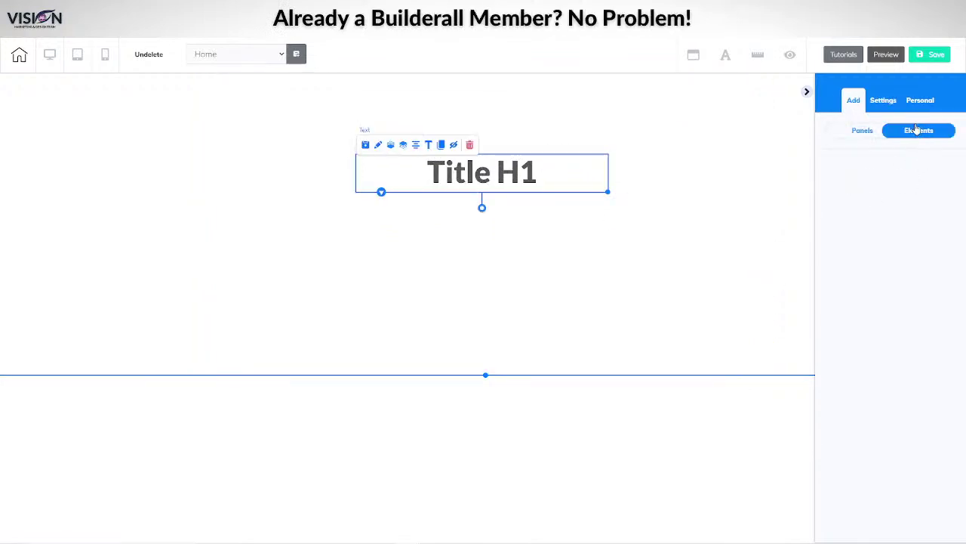
click(921, 130)
drag(890, 280, 492, 222)
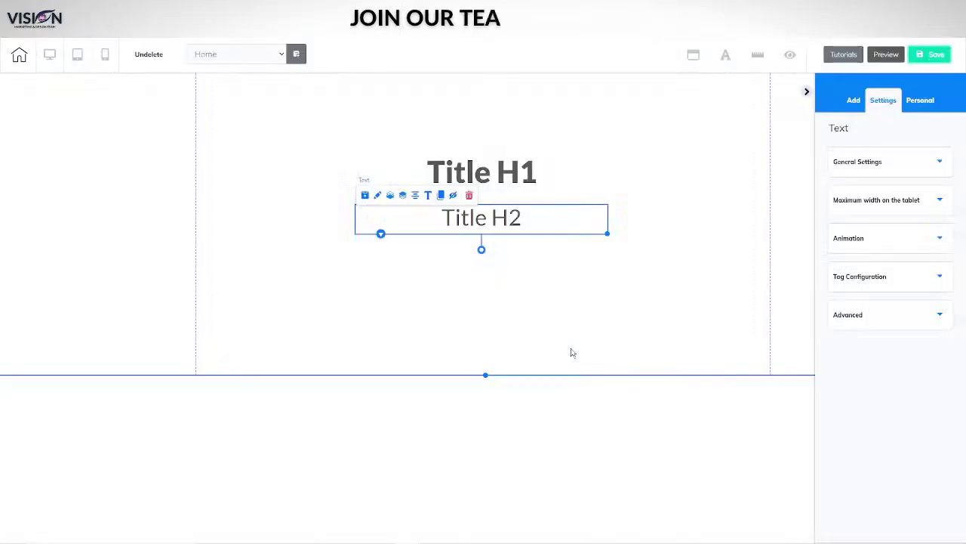
- Save and publish the site, and review the hero section of the Restaurant Pronto sample site
key(ctrl+s)
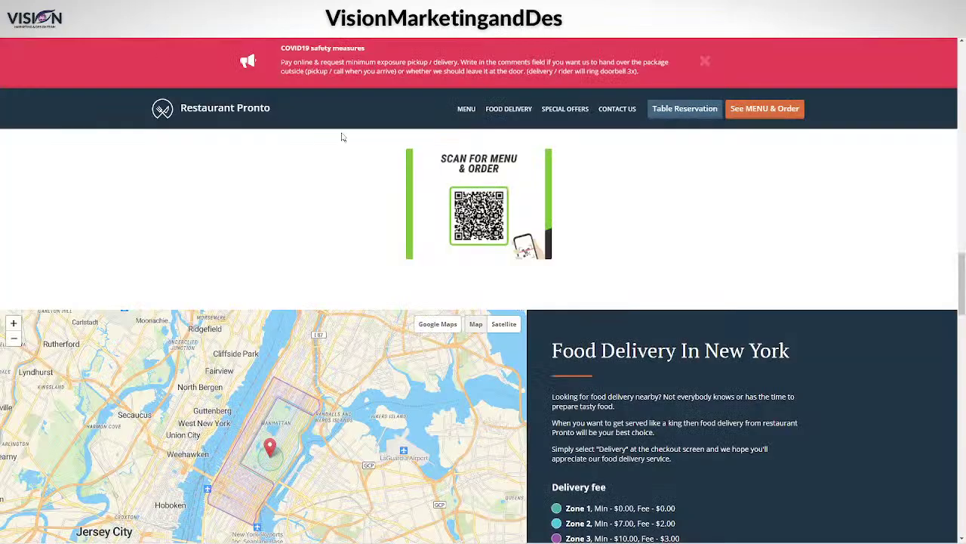
scroll(827, 417, up, 15)
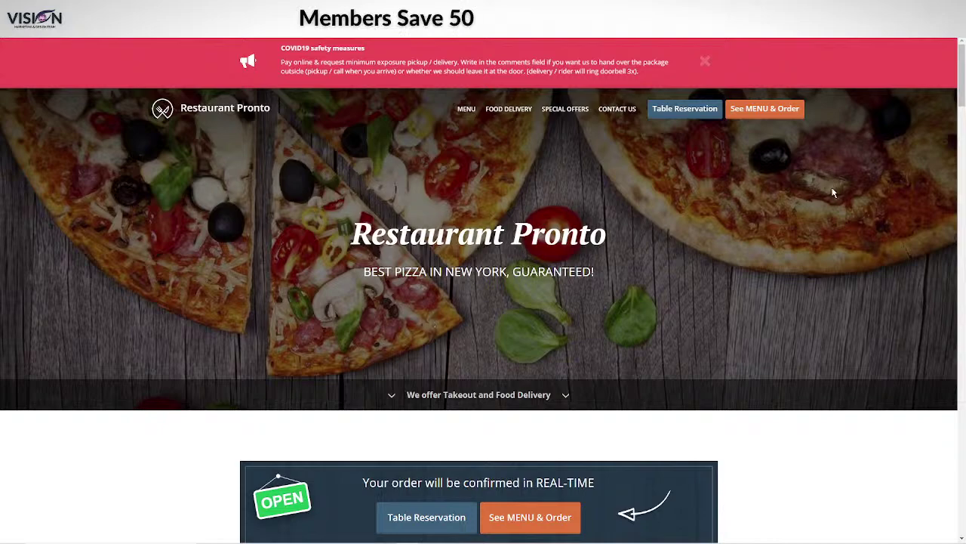
scroll(793, 293, down, 2)
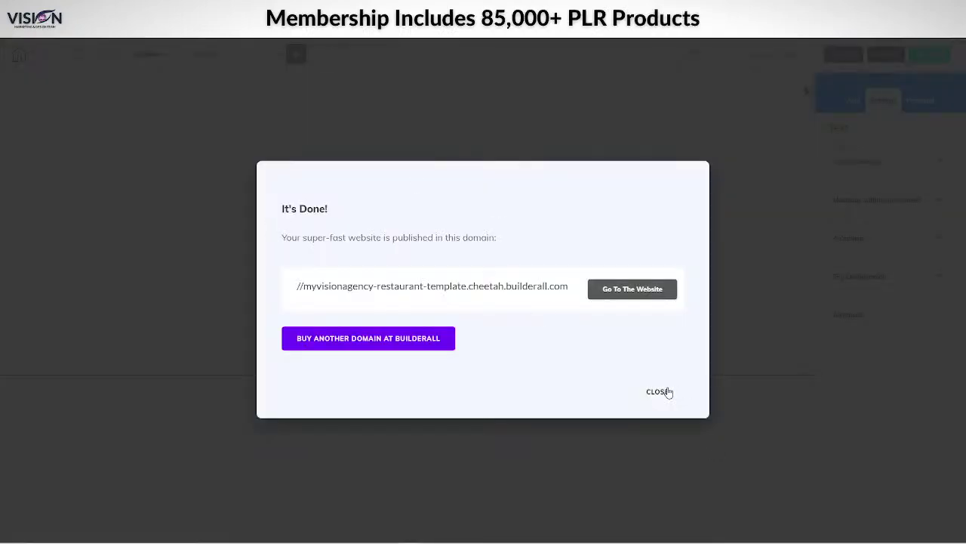
click(667, 391)
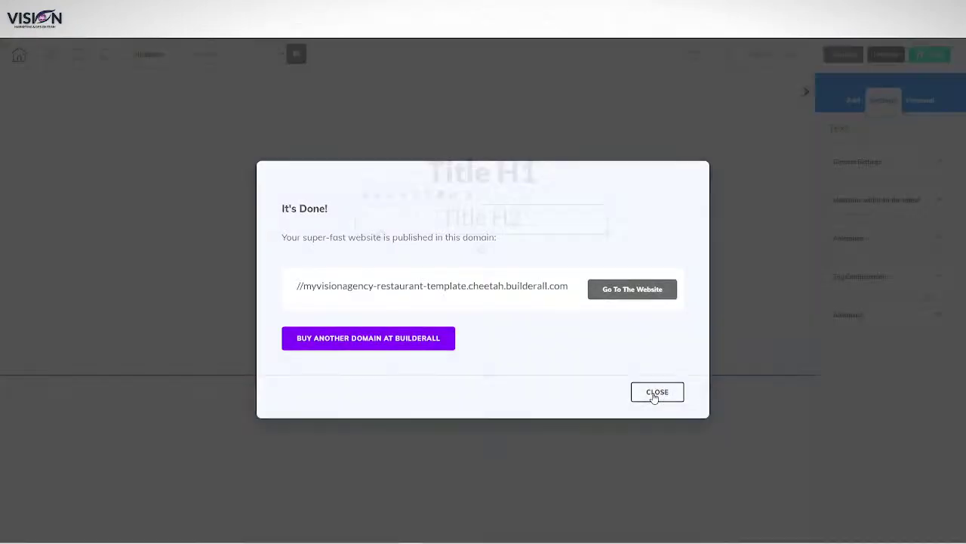
- Add an Iframe element beneath the Title H2 text on the home page
click(852, 106)
click(915, 133)
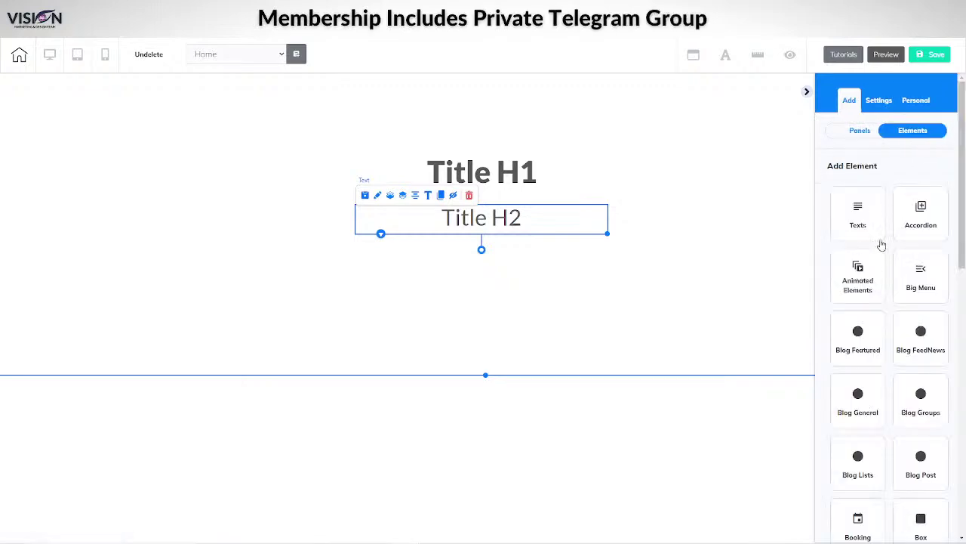
scroll(902, 393, down, 6)
click(854, 336)
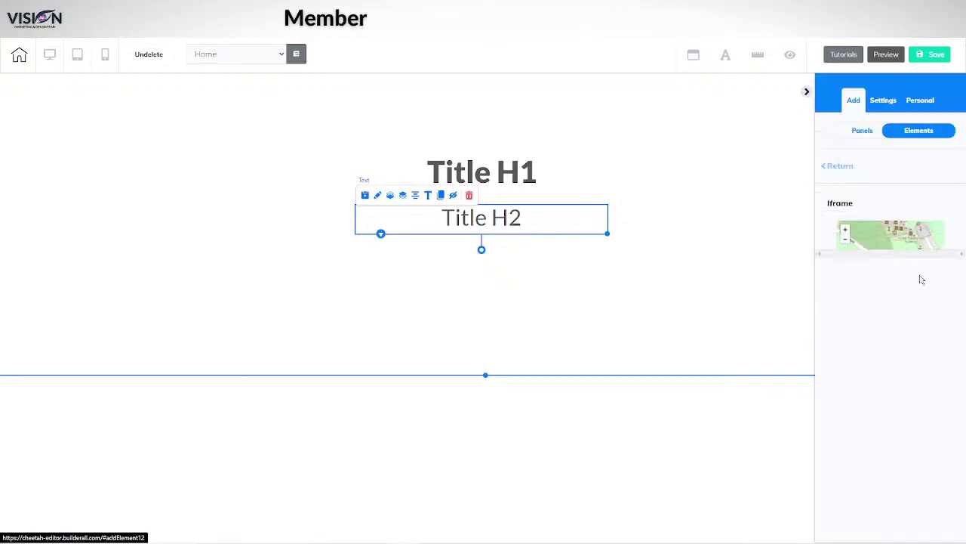
drag(912, 251, 623, 309)
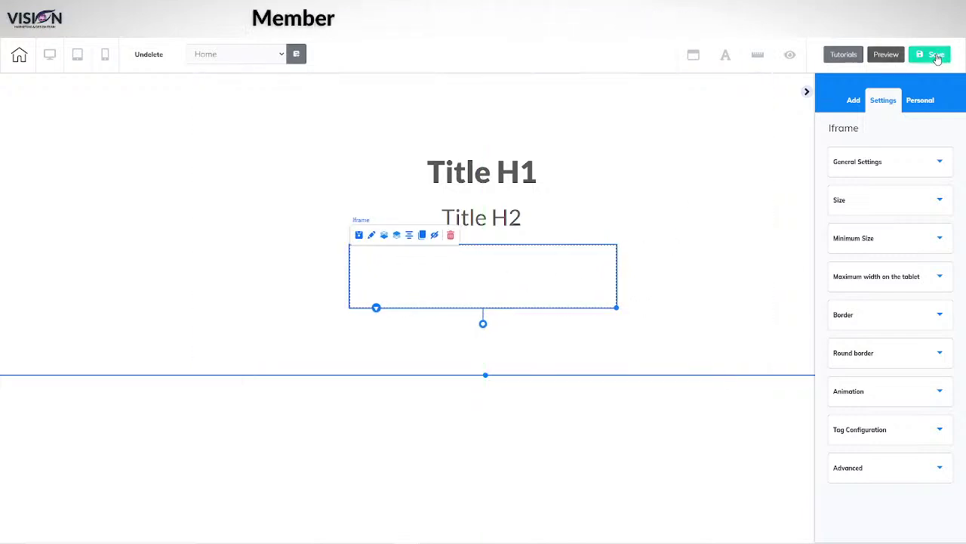
- Save the home page with the new iframe and republish the site
key(ctrl+s)
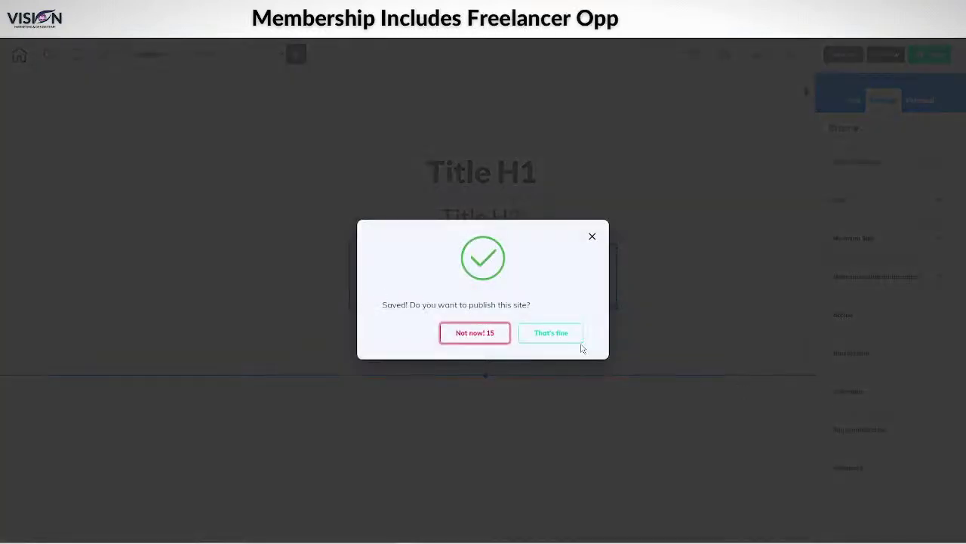
click(561, 334)
click(549, 333)
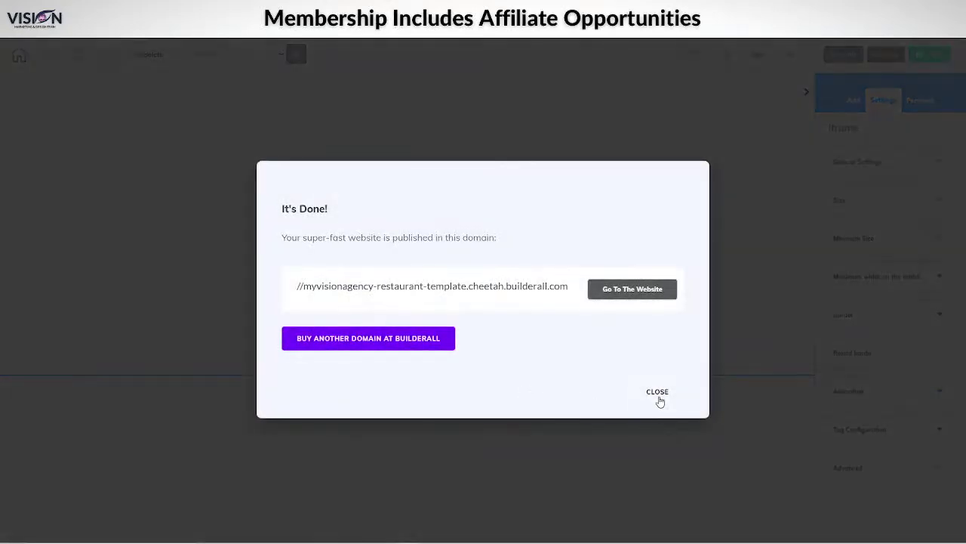
click(658, 392)
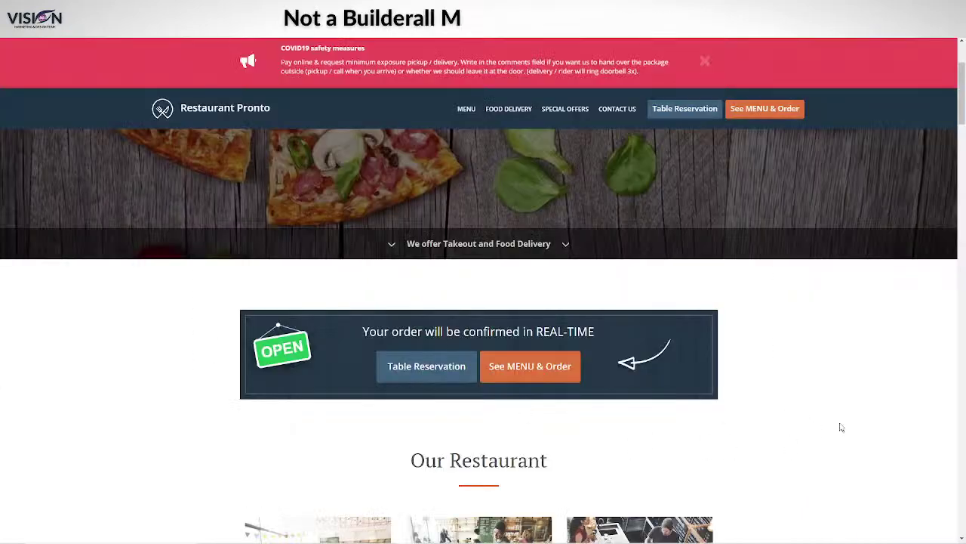
- Review the restaurant description and Italian food gallery sections of the Restaurant Pronto sample site
scroll(841, 427, down, 10)
scroll(795, 406, down, 4)
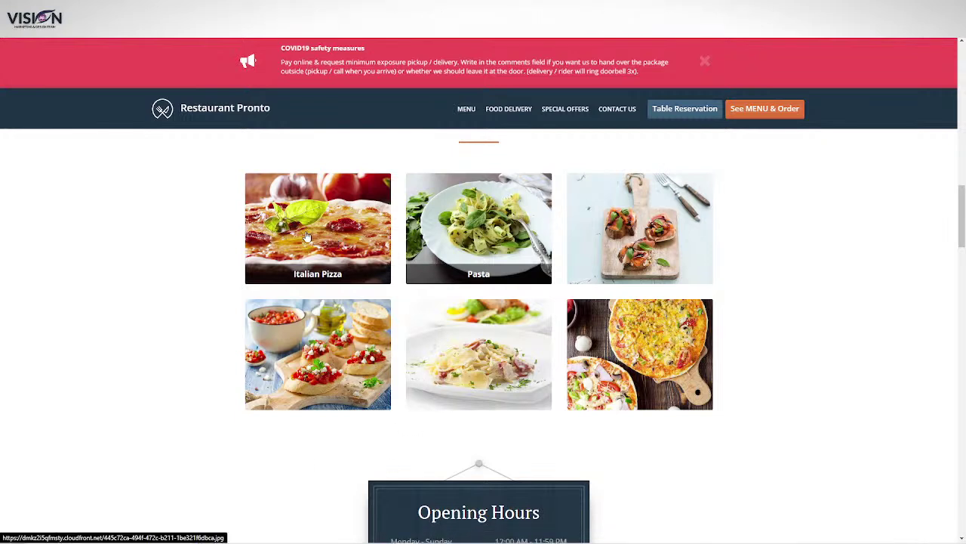
scroll(763, 372, up, 2)
scroll(762, 370, up, 1)
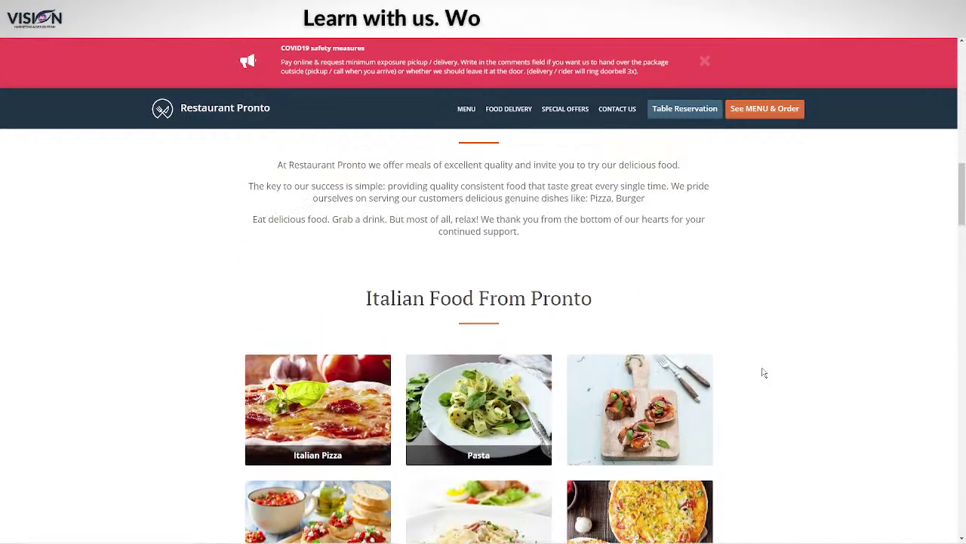
scroll(762, 371, down, 2)
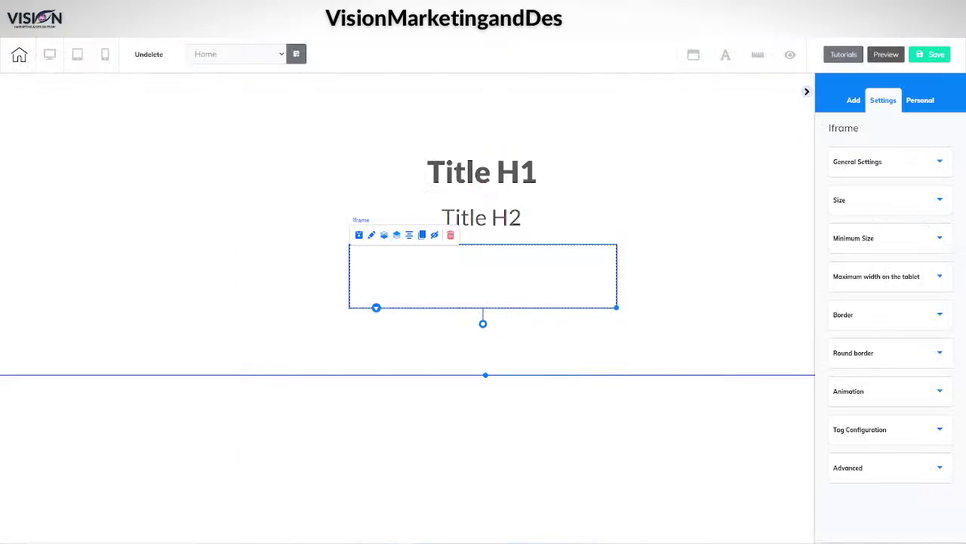
- Add a blank panel below the title panel and set its height to about 1757
click(853, 100)
click(853, 132)
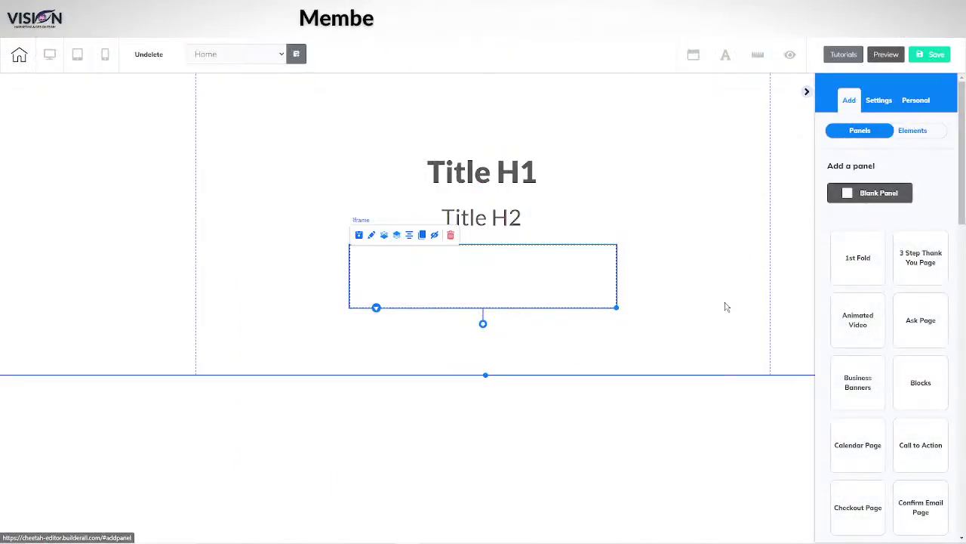
click(858, 192)
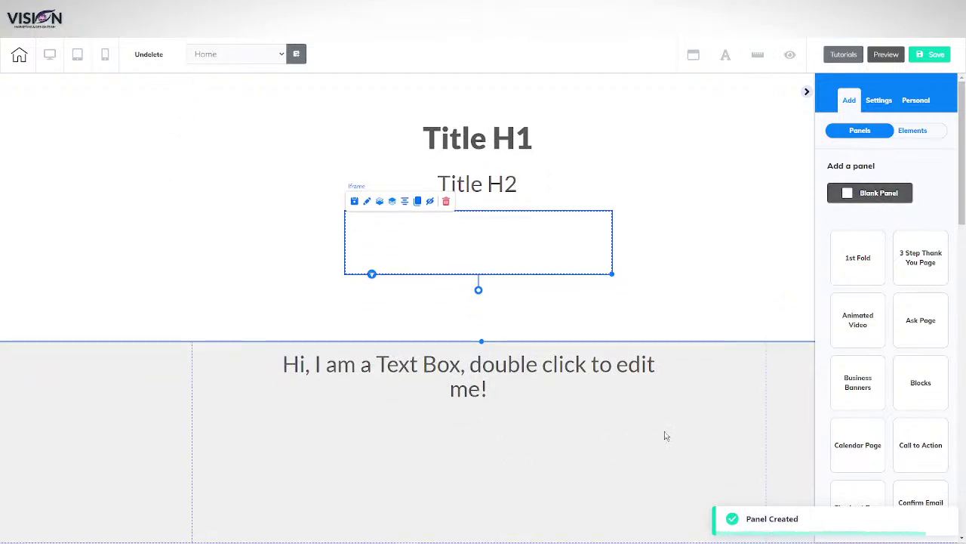
click(665, 435)
click(874, 160)
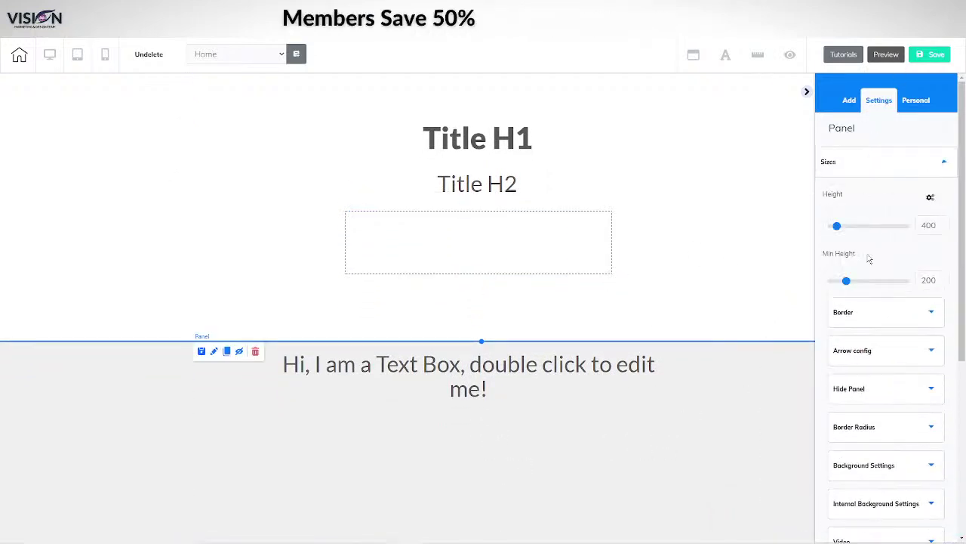
drag(839, 227, 859, 228)
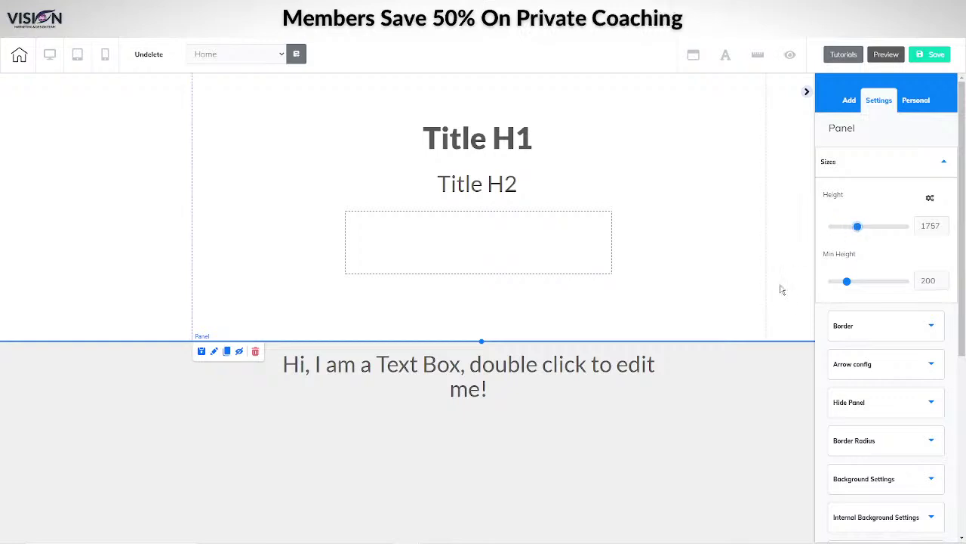
scroll(770, 300, down, 5)
scroll(762, 296, up, 2)
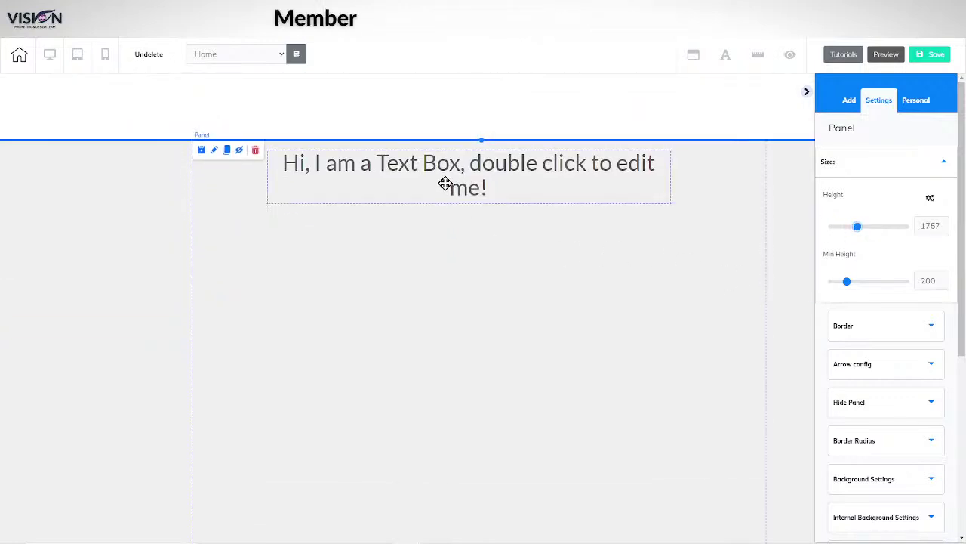
- Shift the new panel's text box slightly lower and replace its placeholder text with "MENU"
click(287, 198)
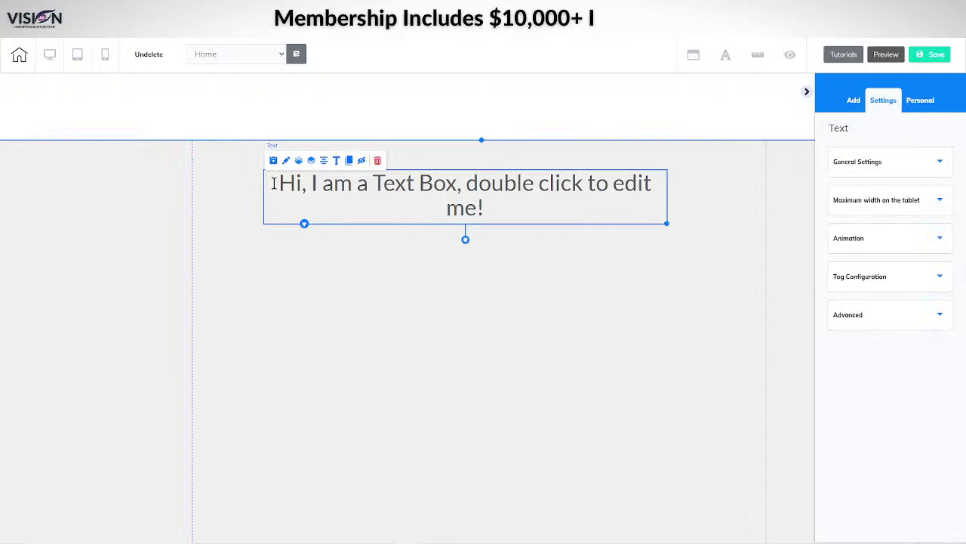
double_click(274, 183)
drag(274, 184, 456, 202)
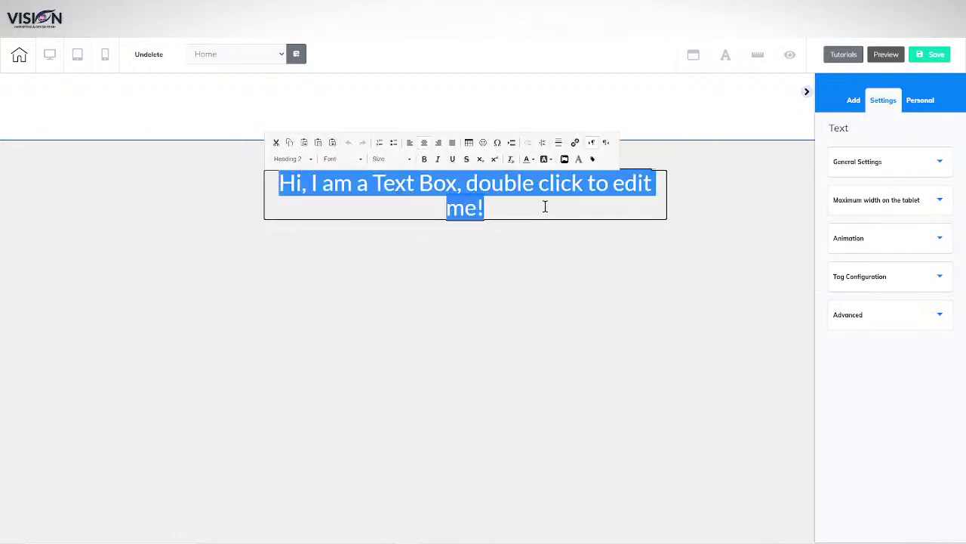
text(MENU)
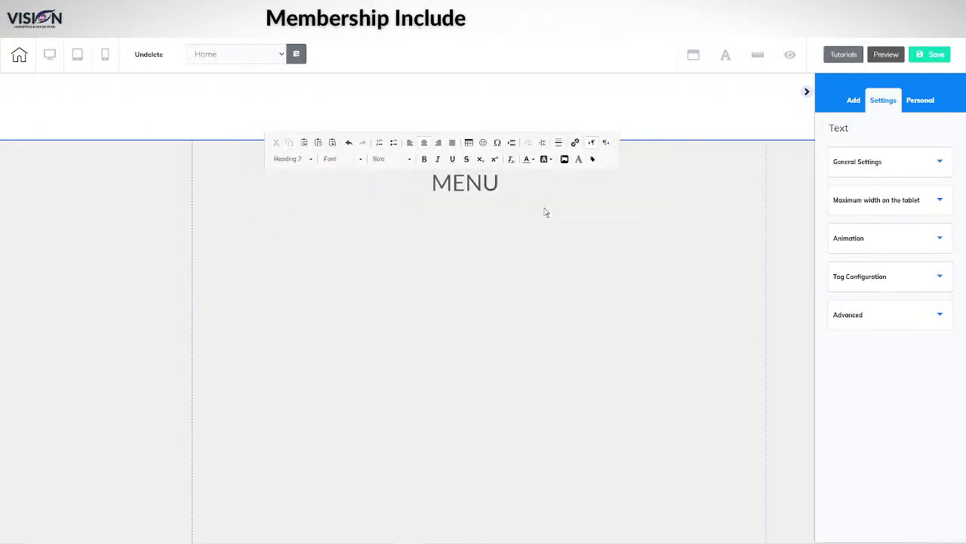
- Add a button element to the new panel below the MENU heading
click(522, 212)
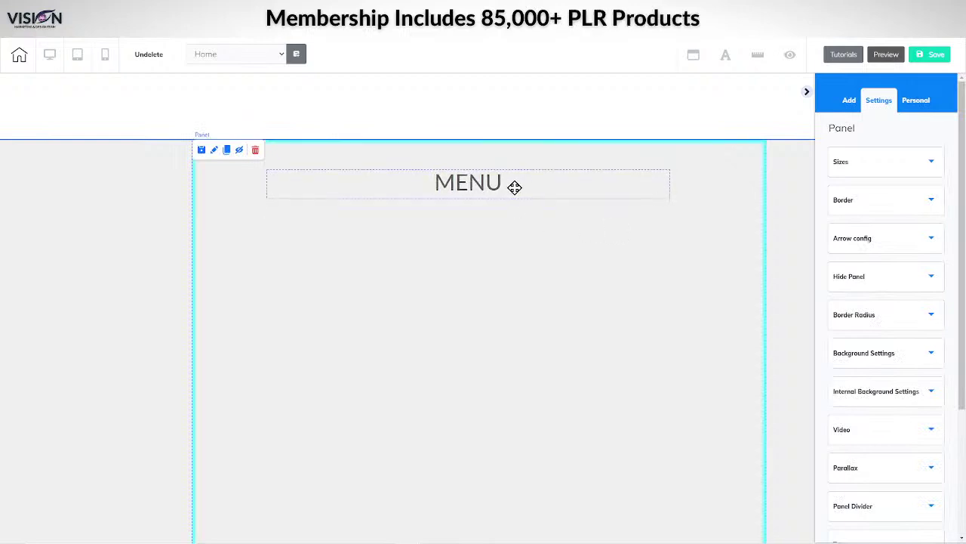
click(853, 99)
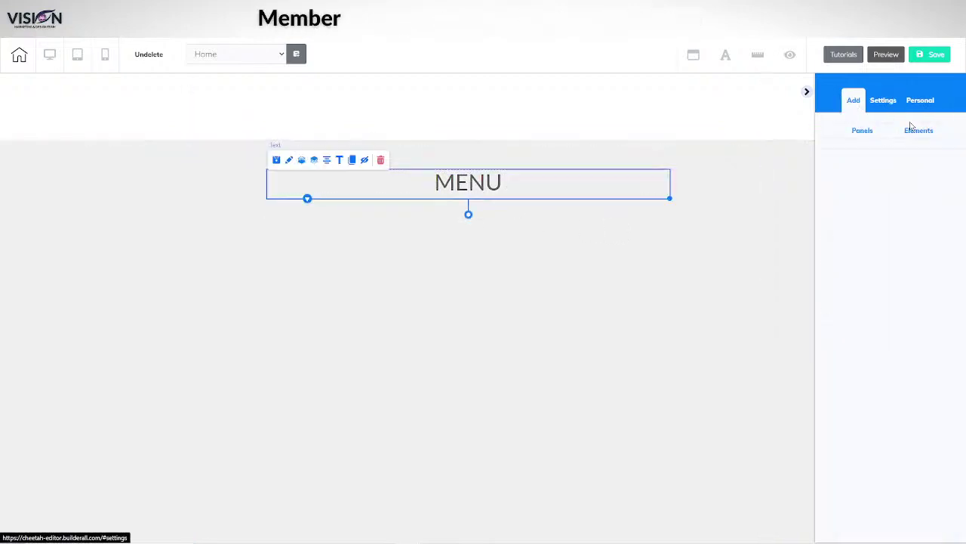
click(923, 134)
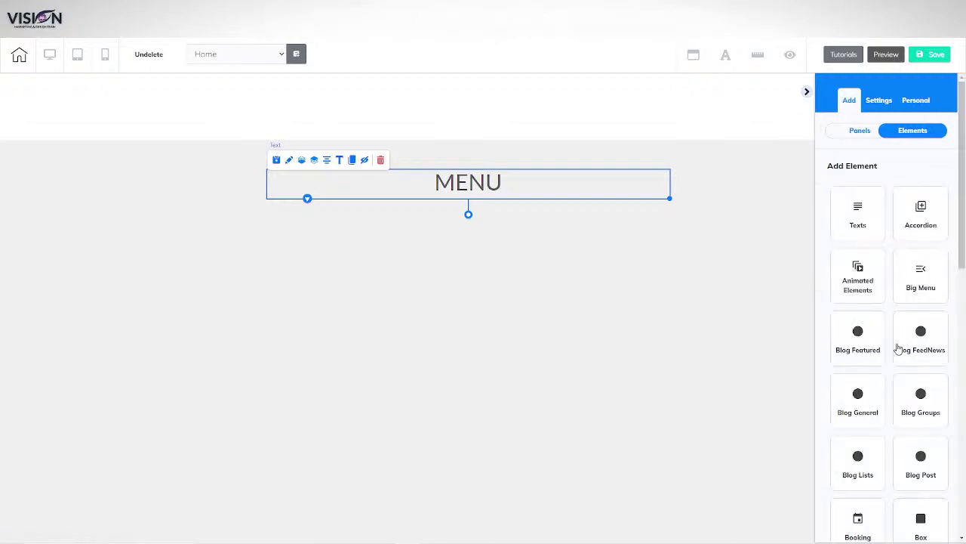
scroll(897, 325, down, 5)
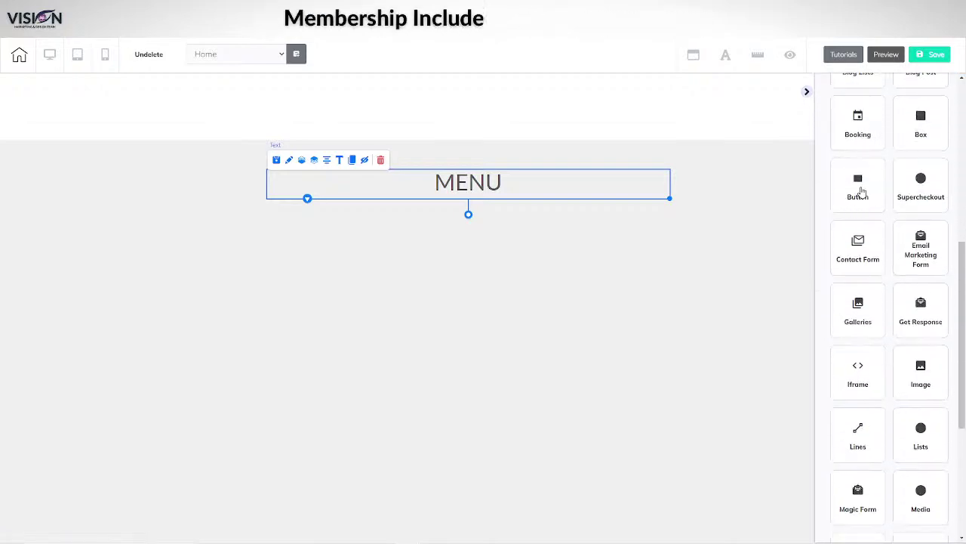
click(862, 191)
drag(902, 250, 333, 288)
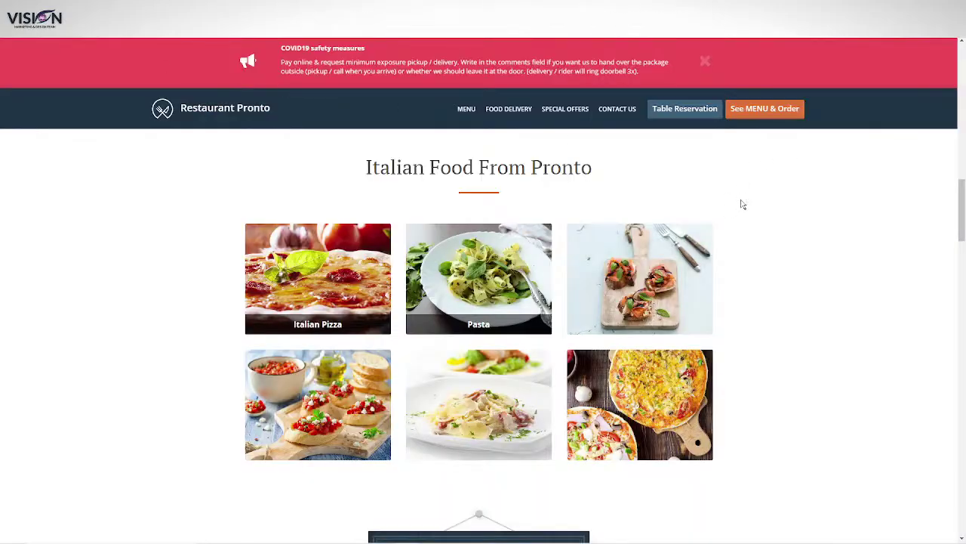
- Review the hero, special offers, about and food delivery sections of the Restaurant Pronto sample site and their colors
scroll(740, 205, up, 10)
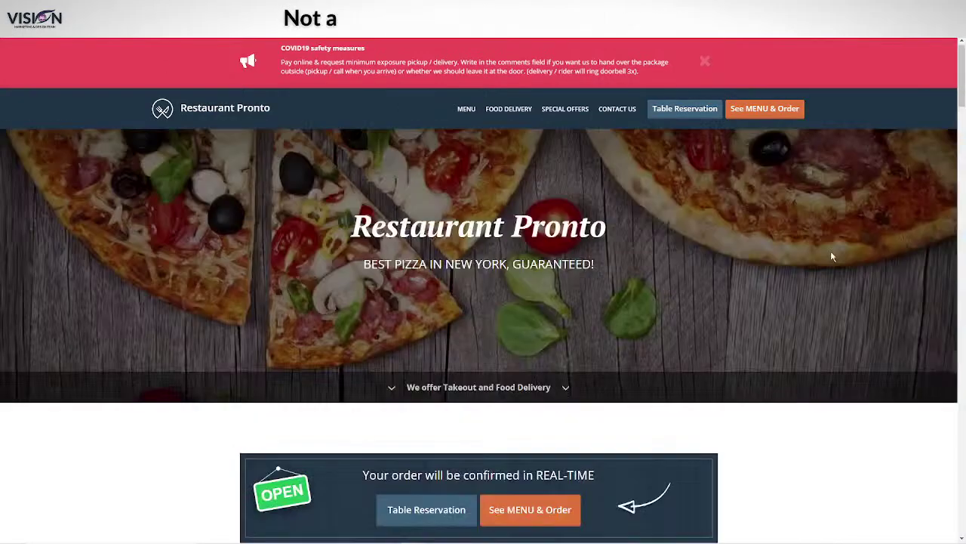
scroll(832, 257, down, 10)
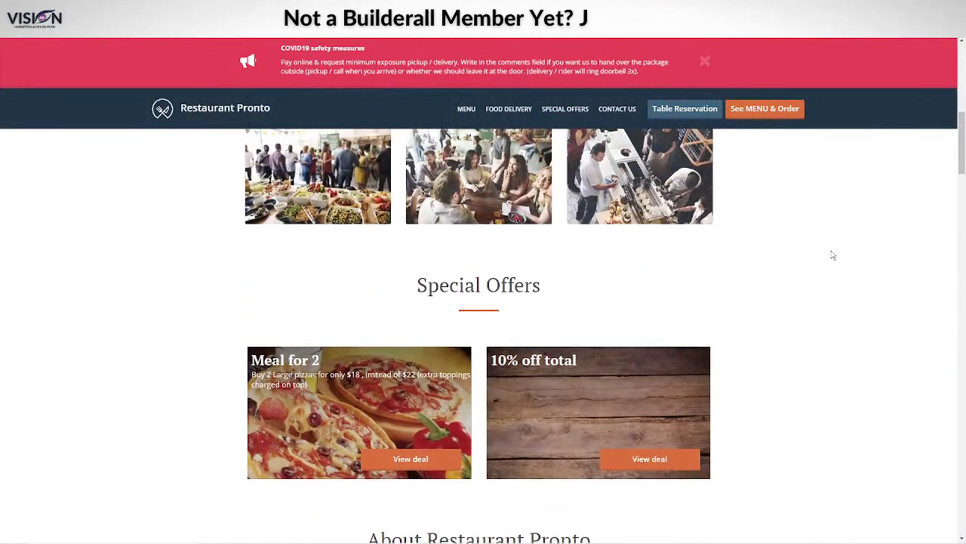
scroll(832, 257, down, 5)
scroll(824, 254, up, 5)
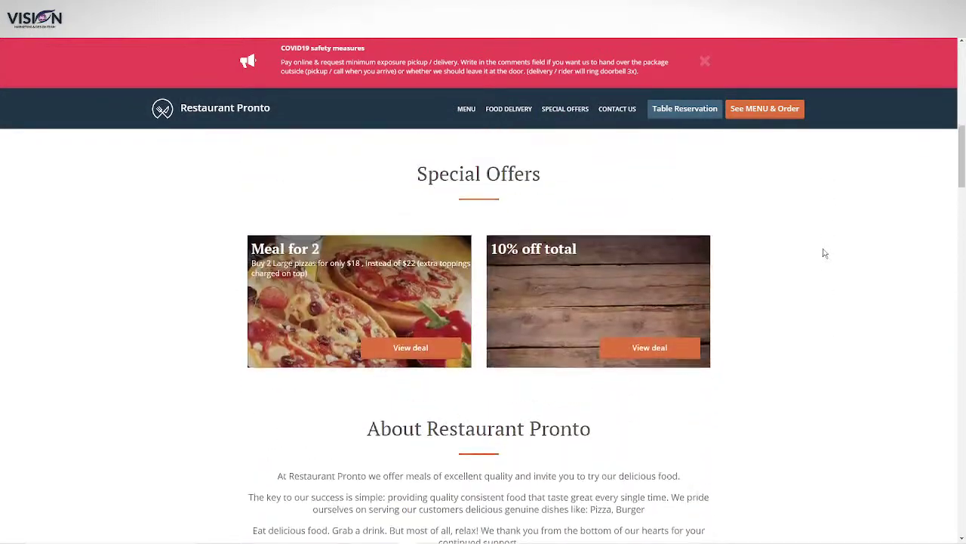
scroll(823, 253, down, 20)
scroll(831, 255, up, 2)
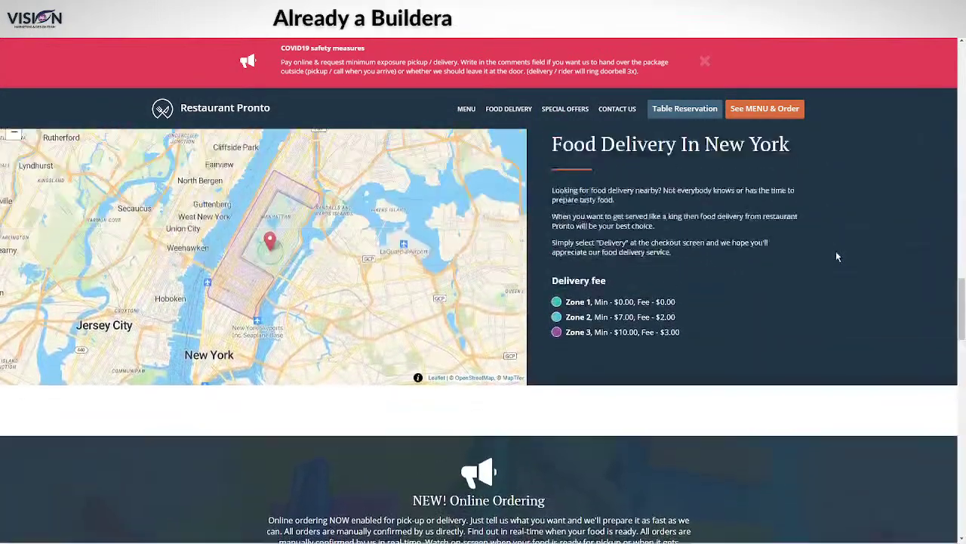
scroll(836, 257, up, 10)
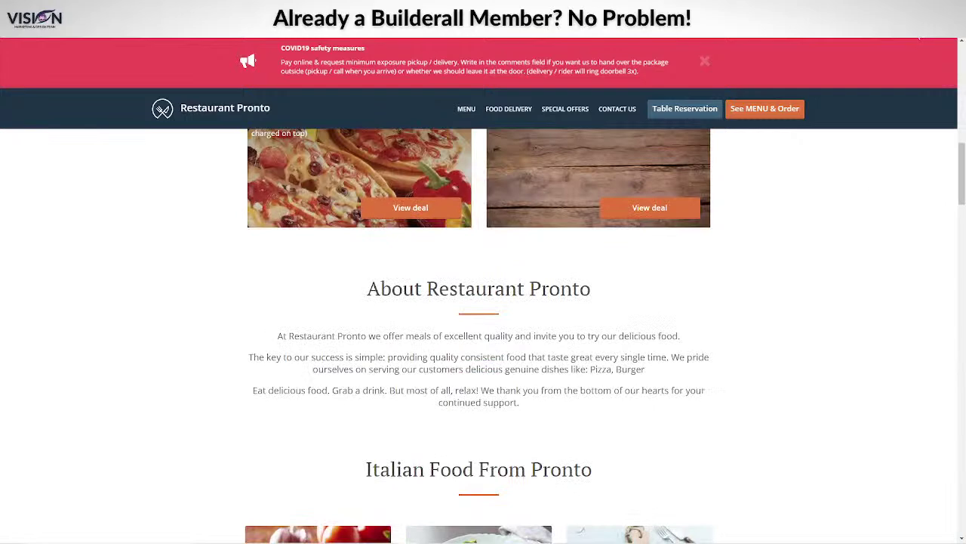
- Pin the ColorPick Eyedropper extension and start it on the Restaurant Pronto page
click(921, 26)
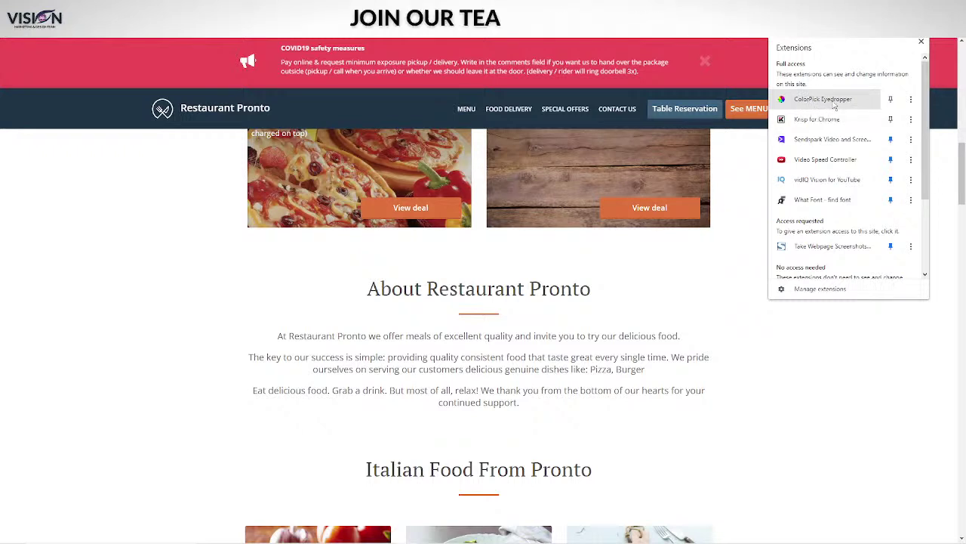
click(890, 99)
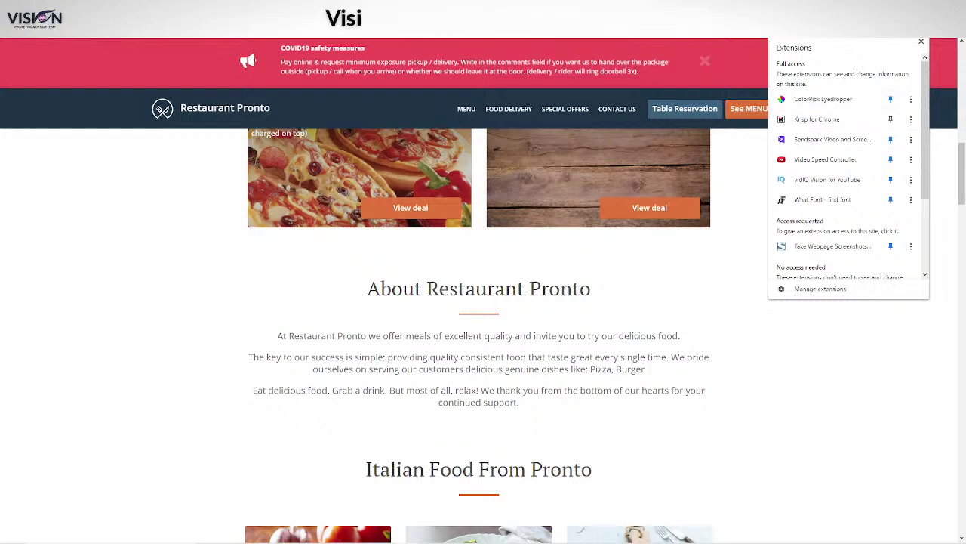
click(823, 98)
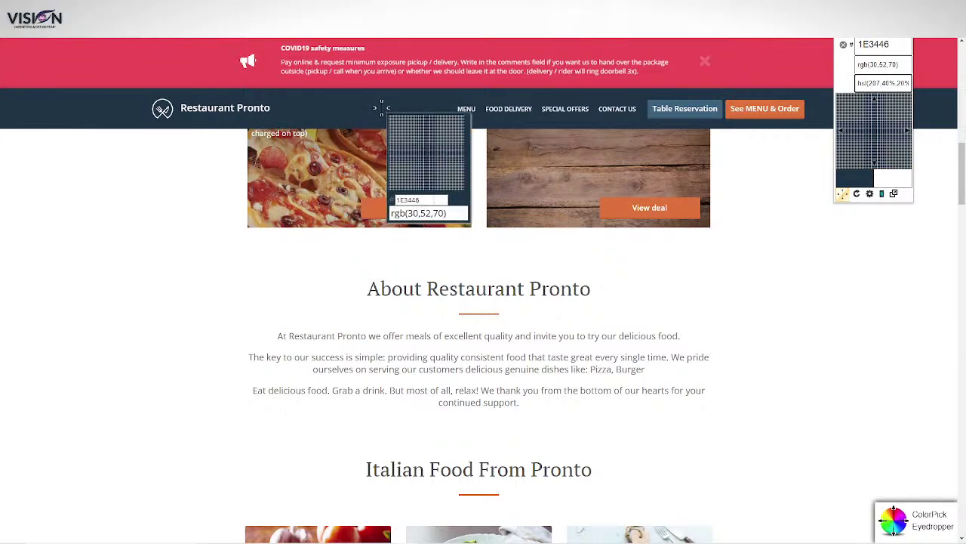
- Sample the red of the COVID19 banner and paste its hex code EB4958 into a new Notepad document
click(51, 61)
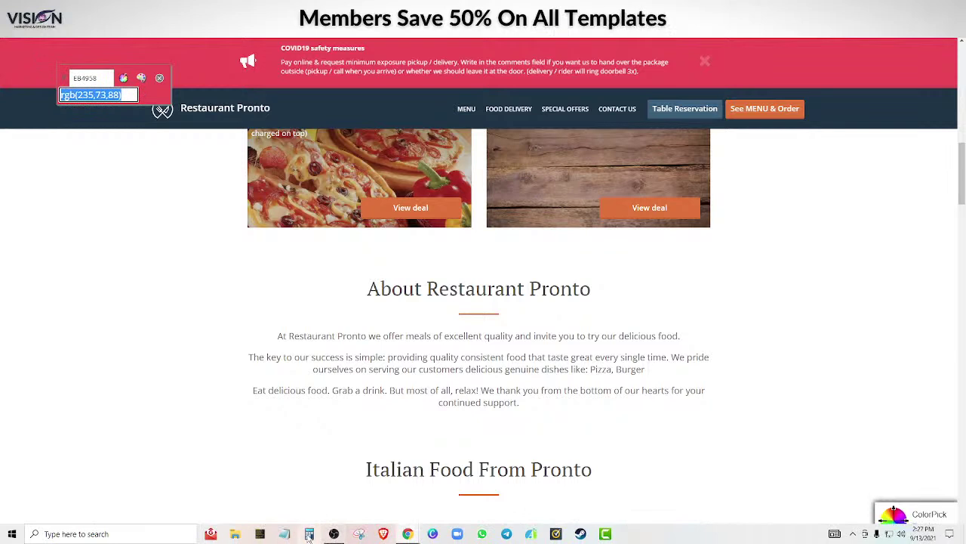
click(286, 533)
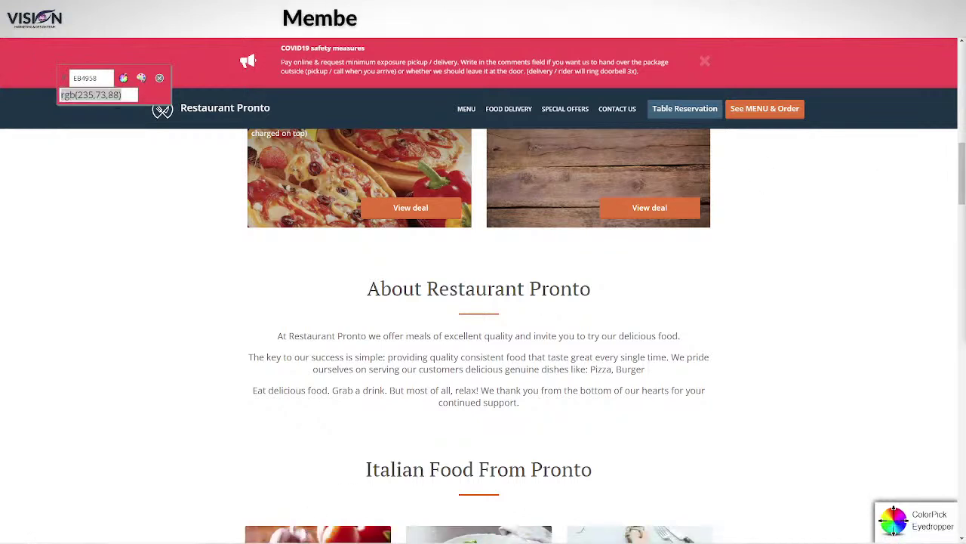
click(98, 78)
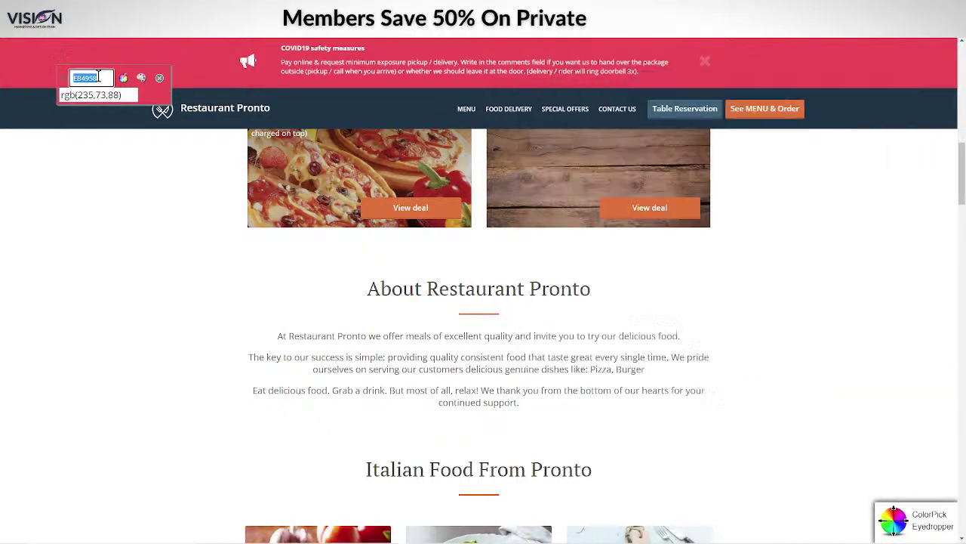
drag(98, 78, 86, 79)
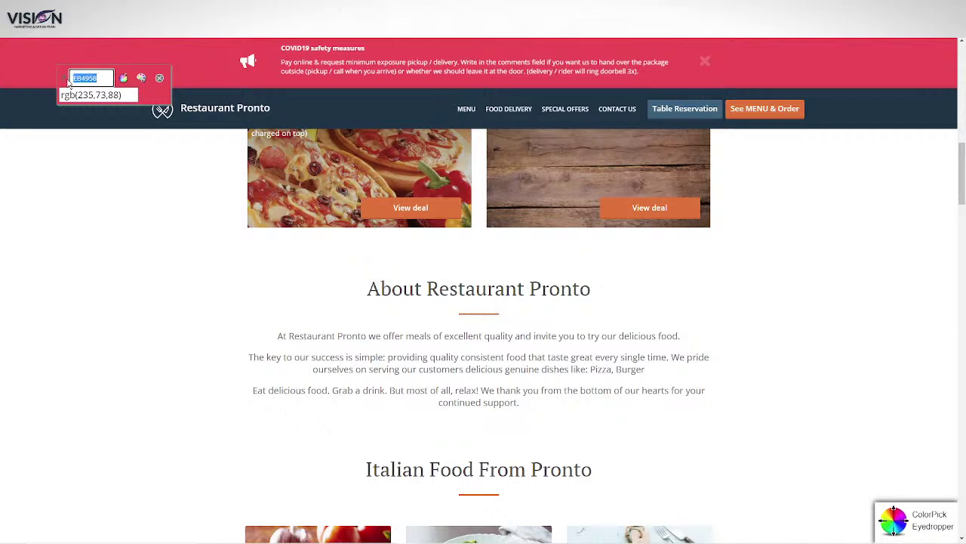
click(69, 94)
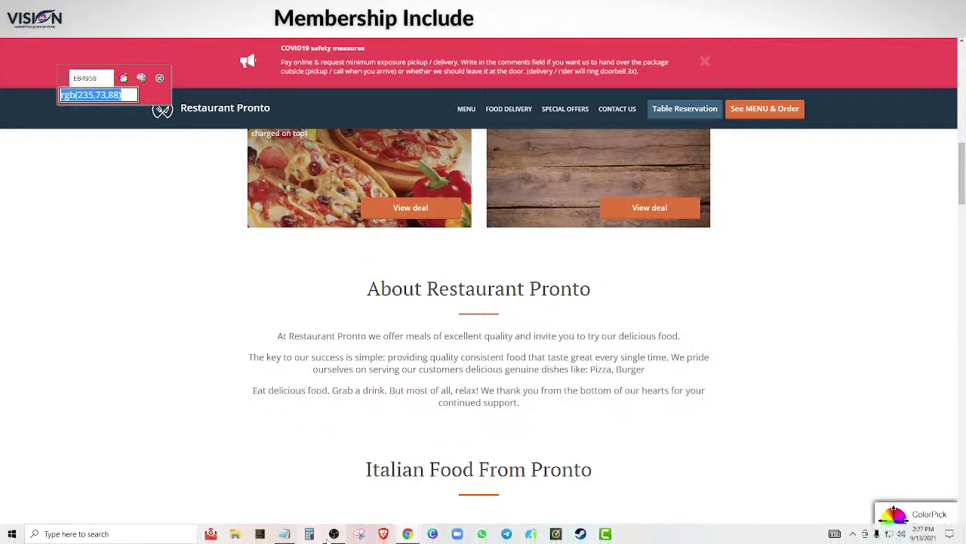
click(295, 534)
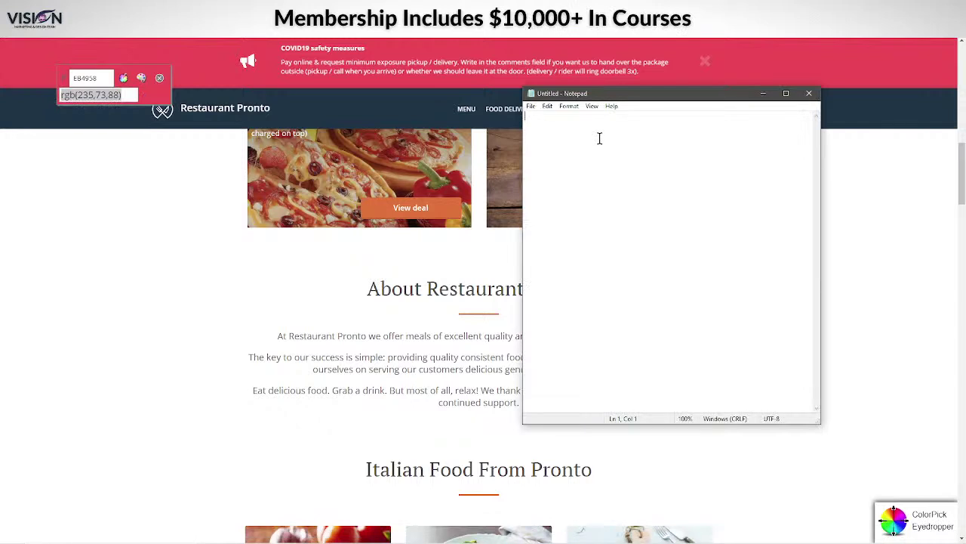
key(Return)
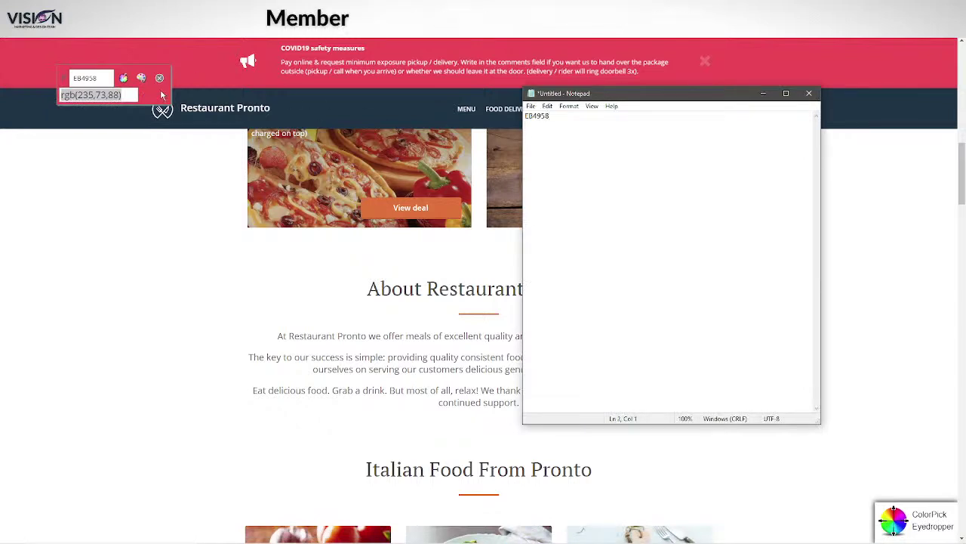
- Label the pasted code as "Red #EB4958" and add the lines "Blue #" and "Orange #" below it
click(525, 117)
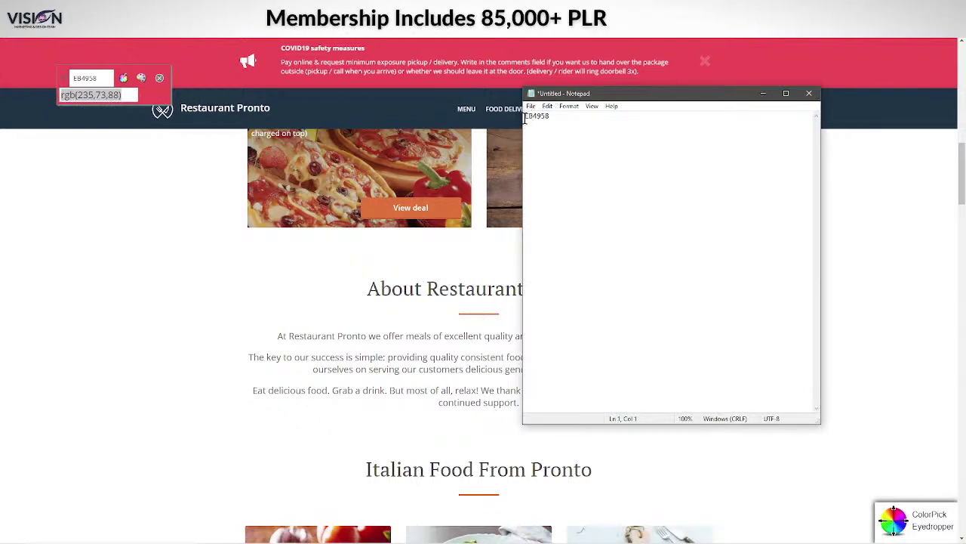
text(Red )
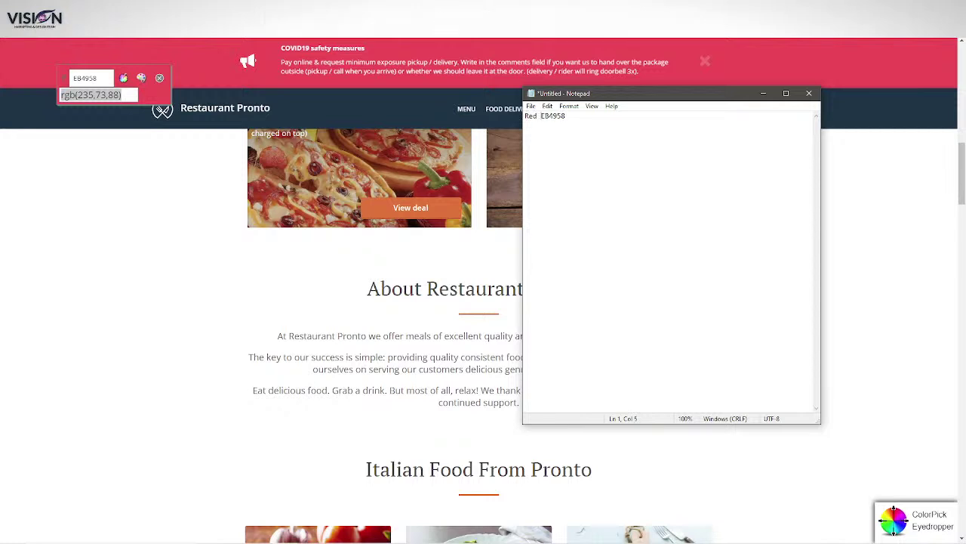
text(#EB4958 Bl)
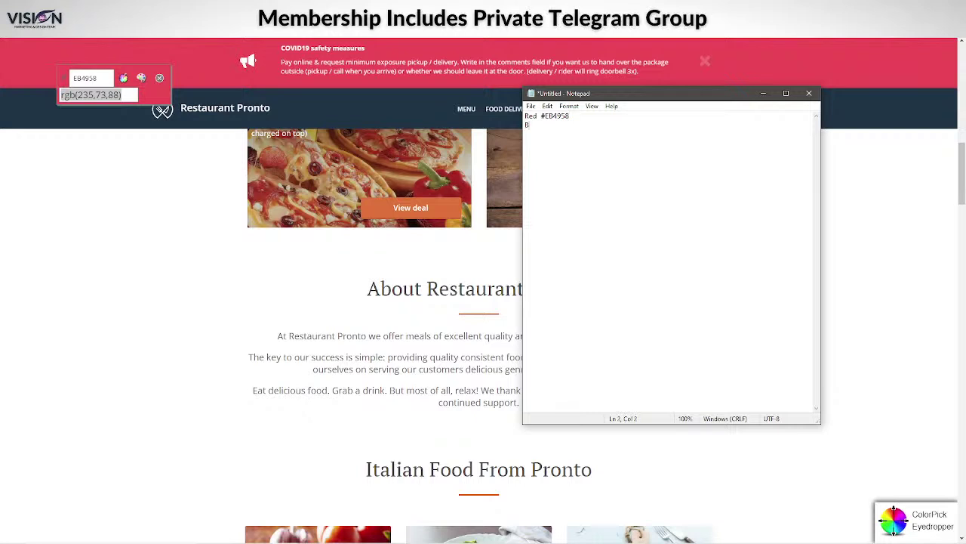
text(ue #)
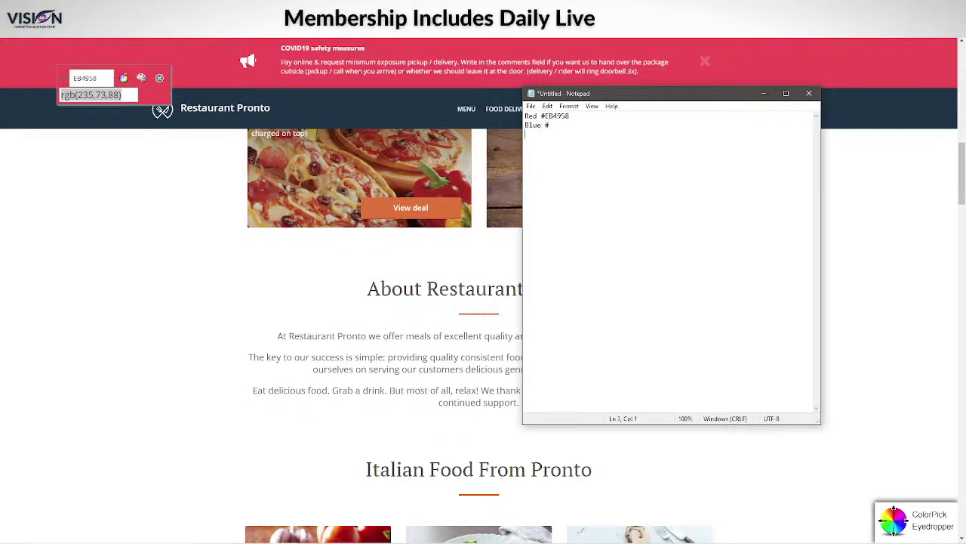
text( Ora)
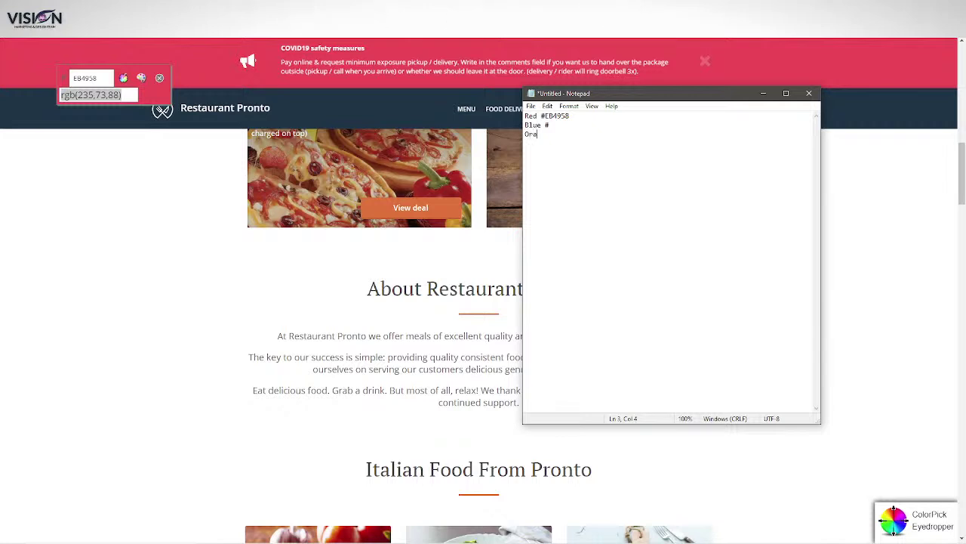
text(nge )
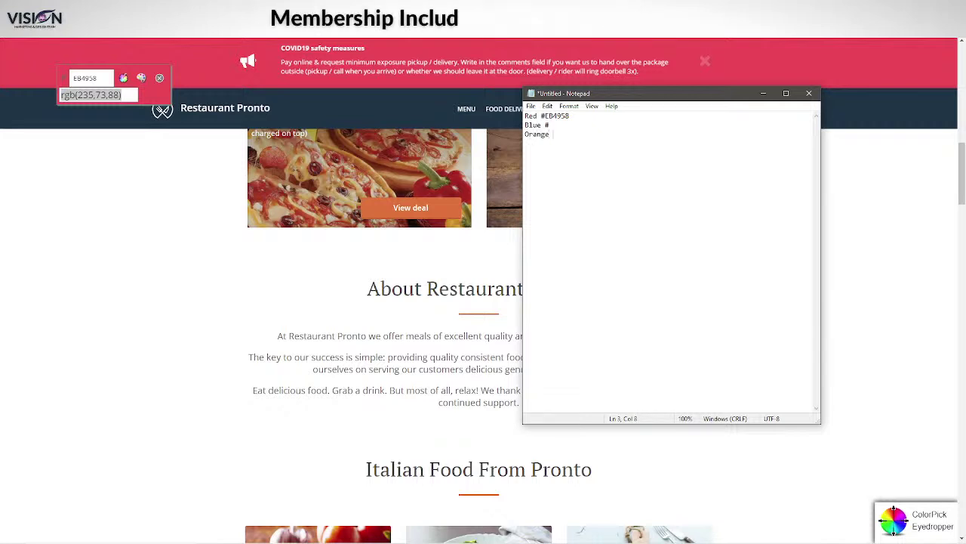
text(#)
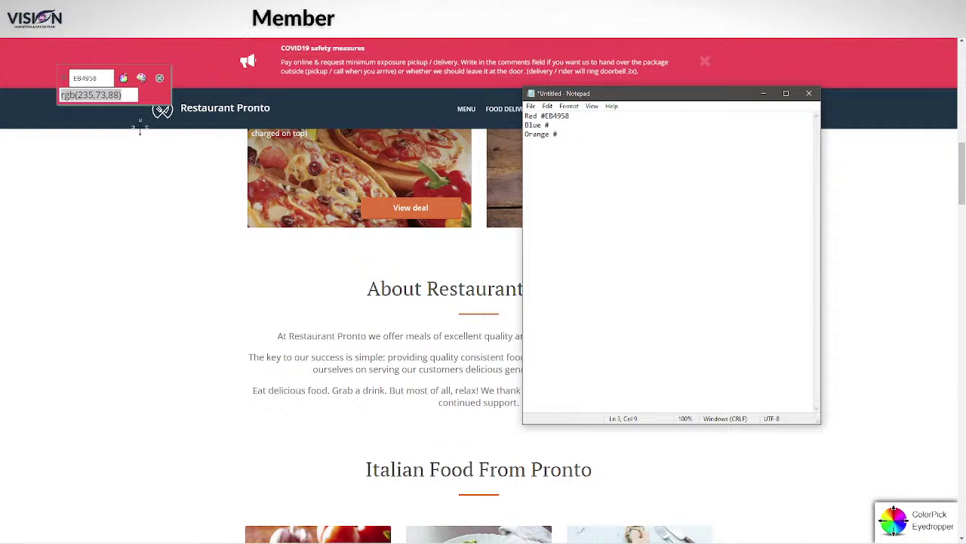
- Sample the orange of the first View deal button and paste its hex code DF733C after "Orange #" in Notepad
click(373, 209)
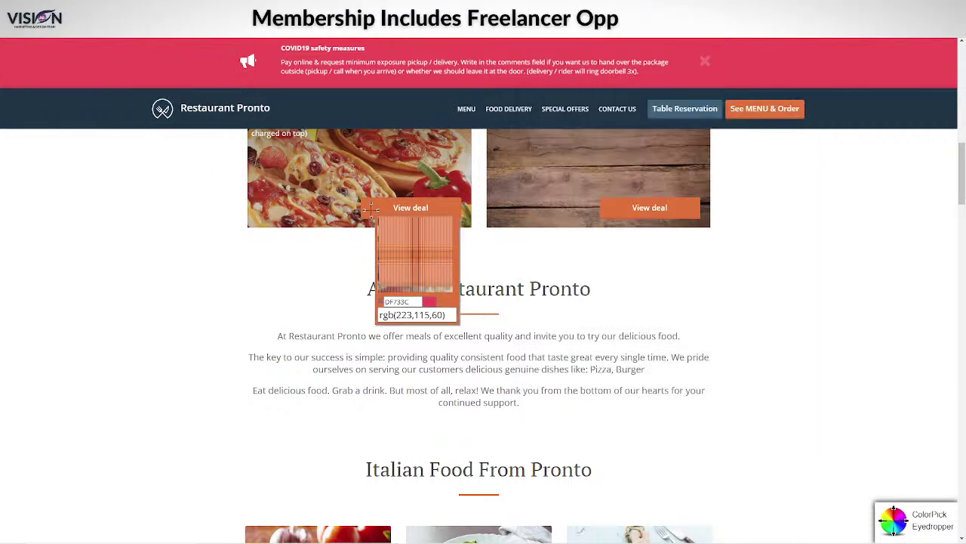
click(370, 212)
key(ctrl+c)
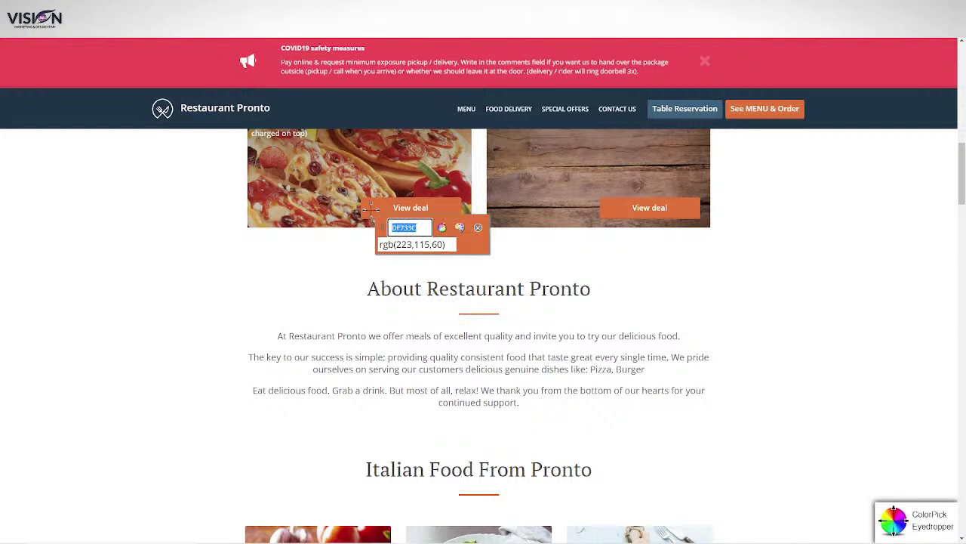
click(411, 244)
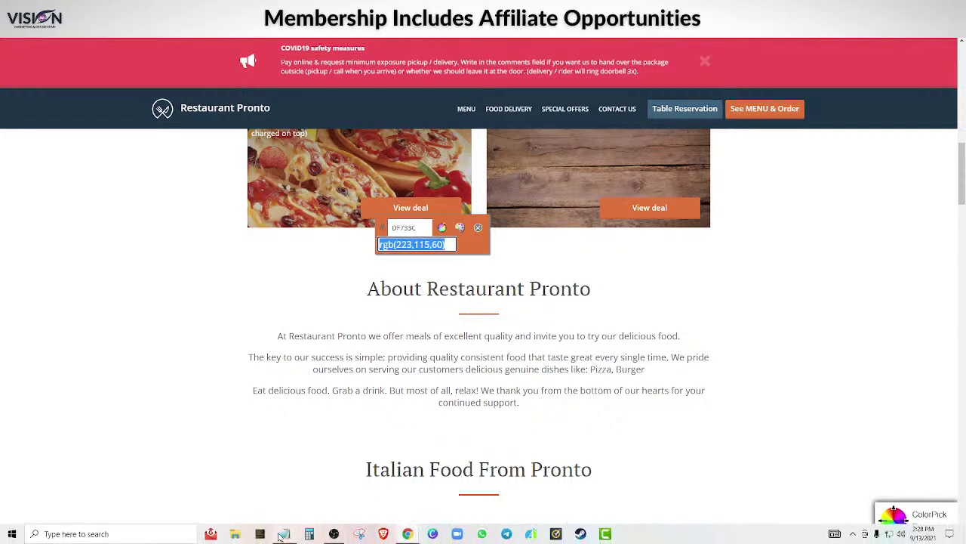
click(284, 539)
key(ctrl+v)
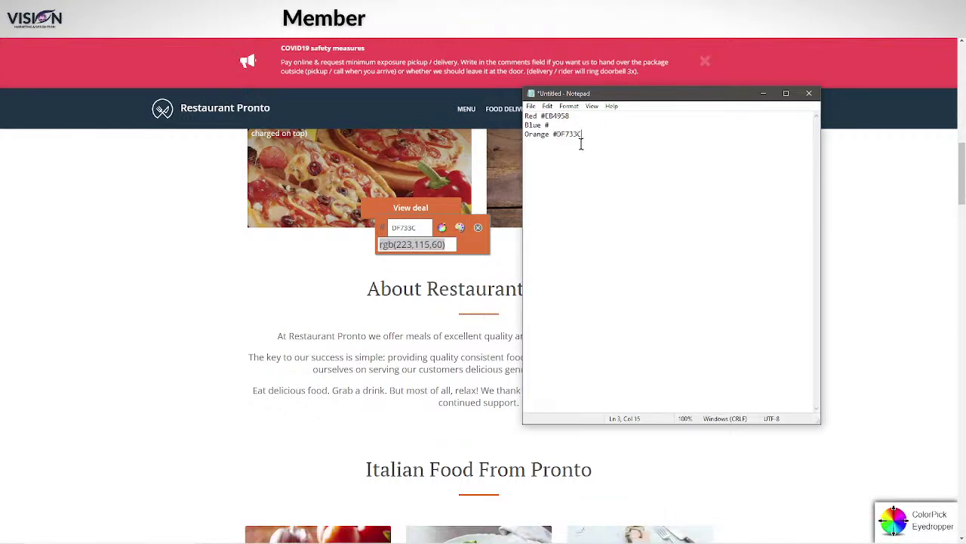
- Sample the dark blue of the Restaurant Pronto header bar and paste its hex code 1E3446 after "Blue #" in Notepad
click(327, 113)
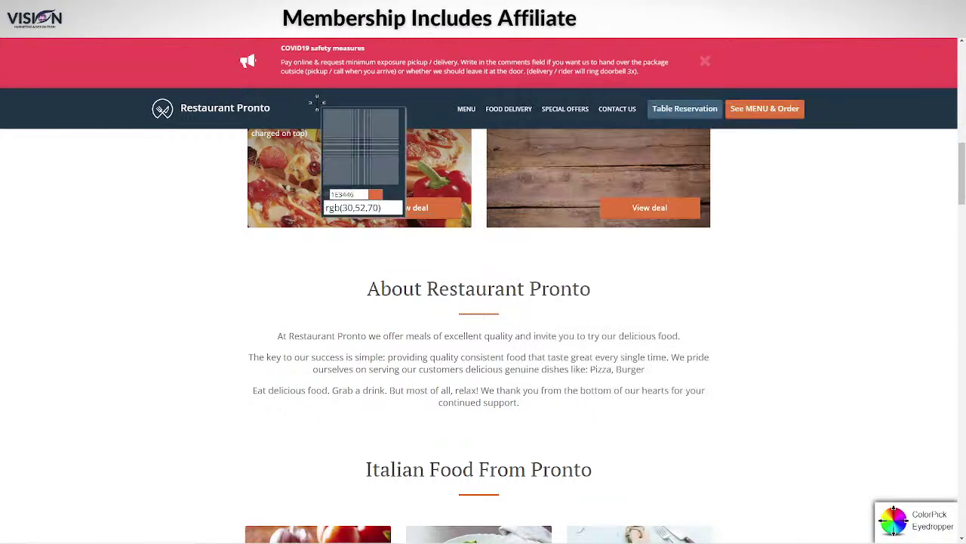
click(309, 107)
key(ctrl+c)
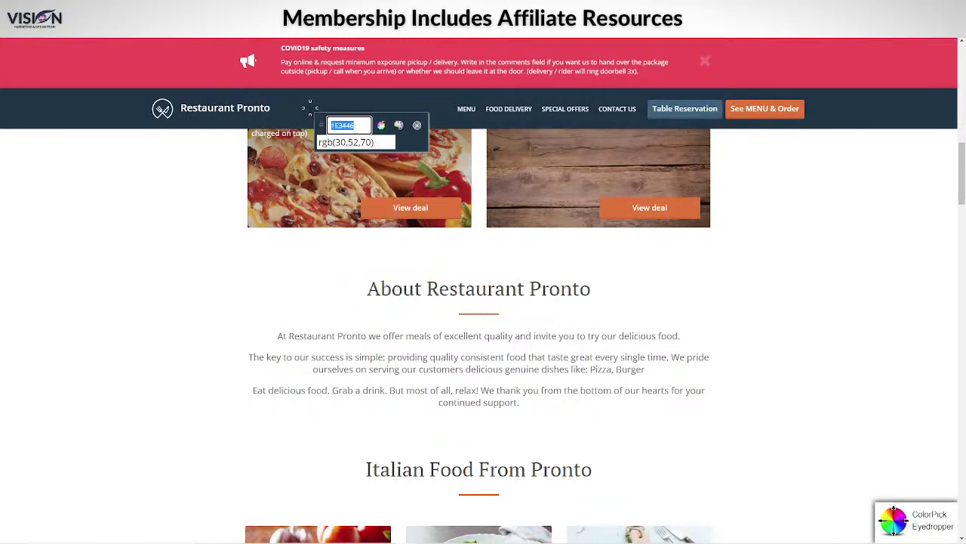
click(351, 142)
mouse_move(383, 537)
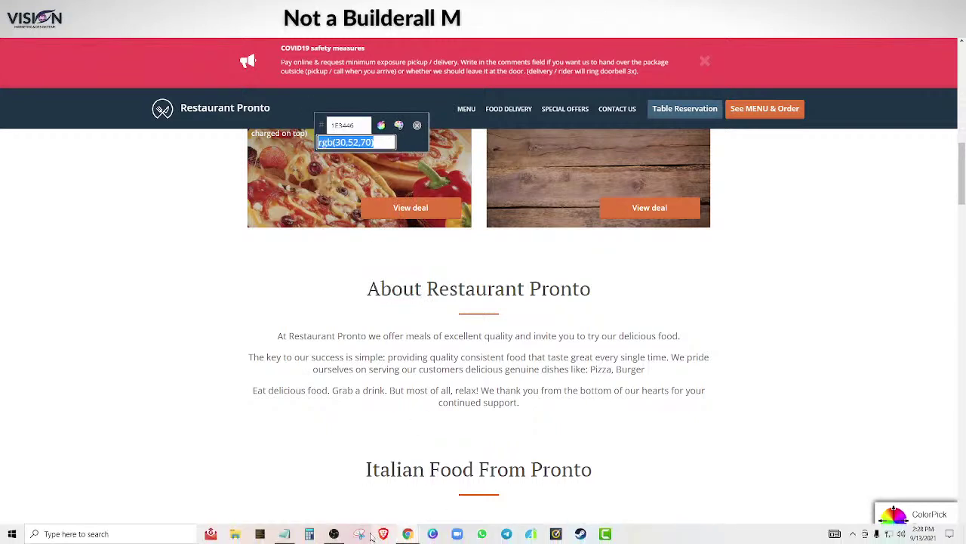
click(285, 533)
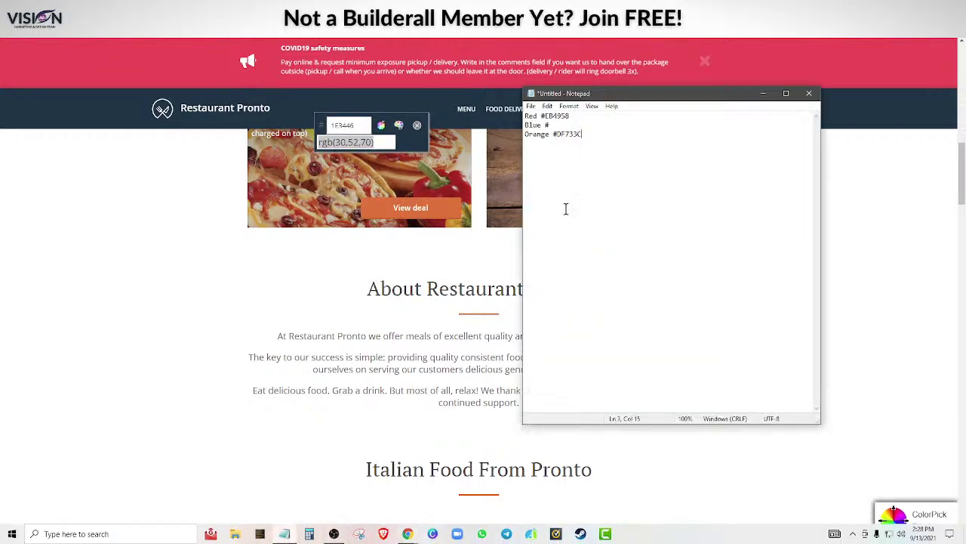
click(557, 125)
key(ctrl+v)
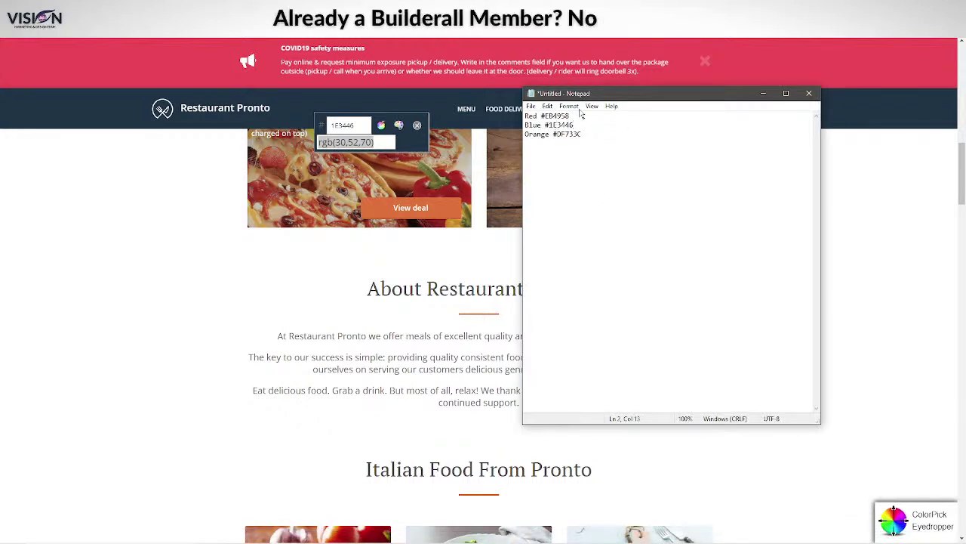
- Close the color sampler and unpin the ColorPick Eyedropper, Video Speed Controller and What Font extensions
click(207, 355)
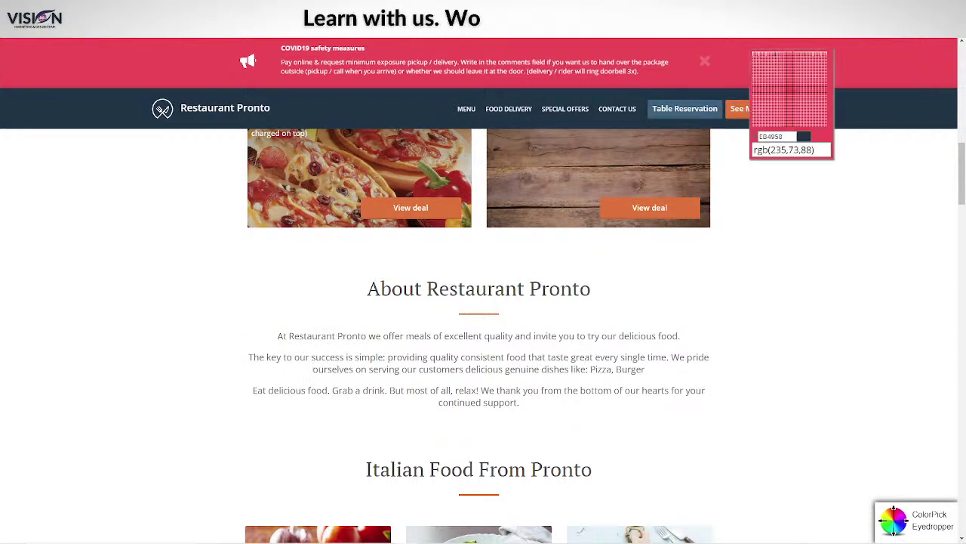
click(833, 47)
click(844, 45)
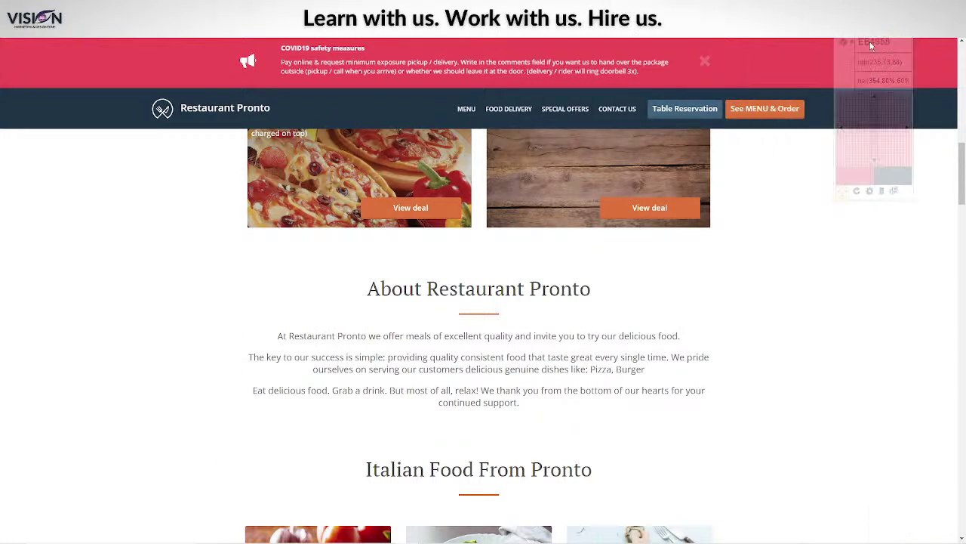
click(923, 19)
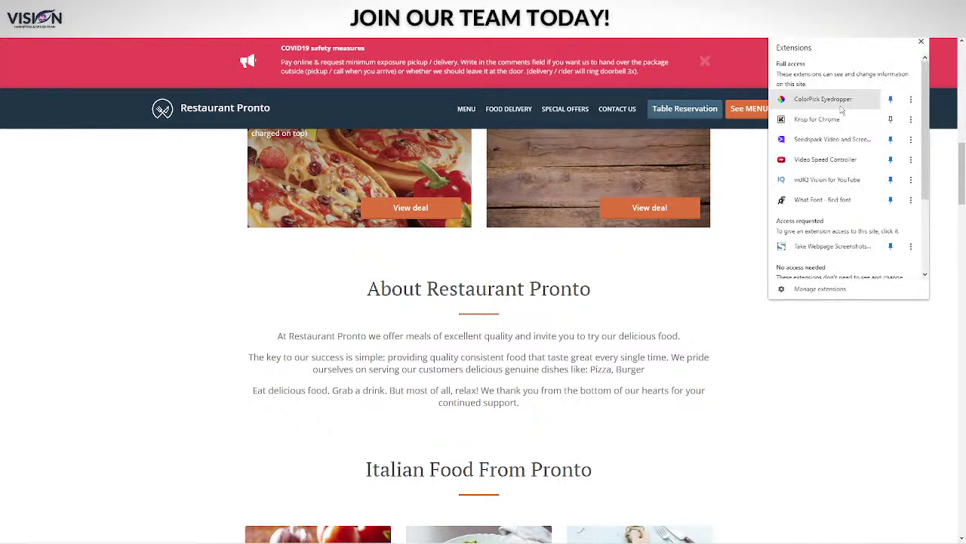
click(891, 100)
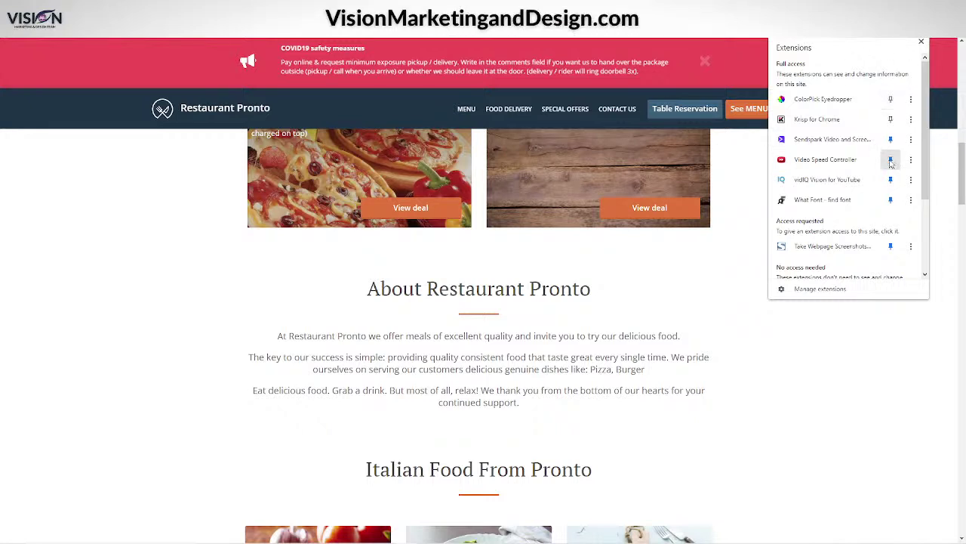
click(891, 160)
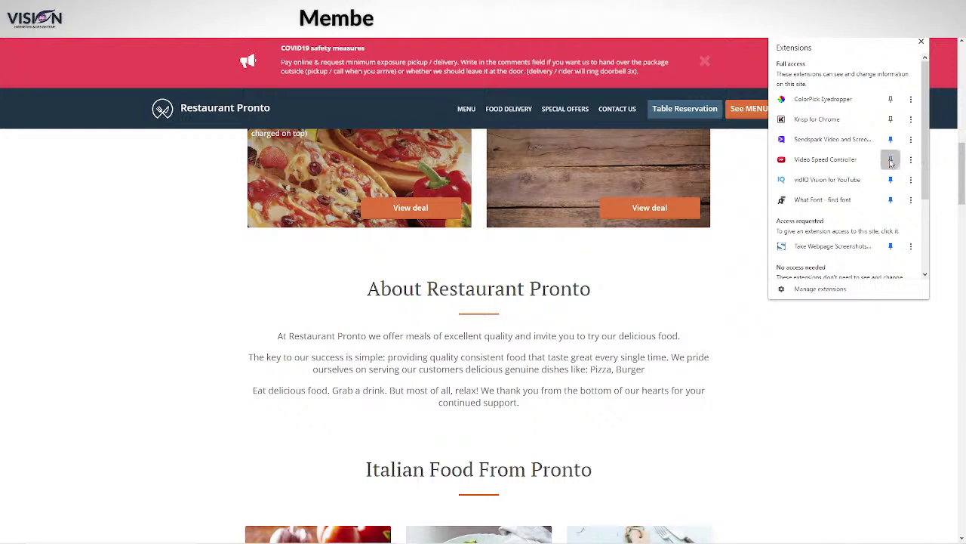
click(891, 200)
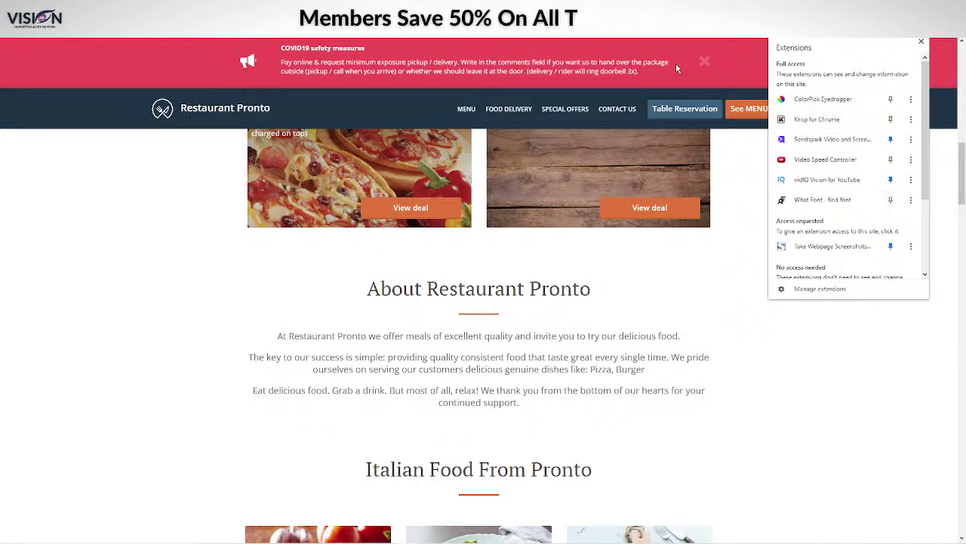
- Switch to the Cheetah editor and place the Notepad color list so it does not cover the button settings
click(175, 161)
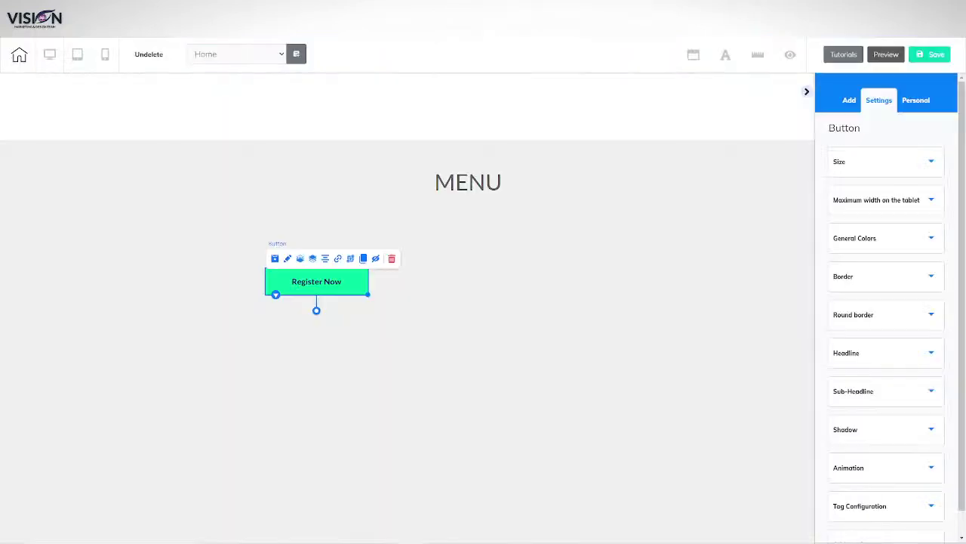
mouse_move(335, 534)
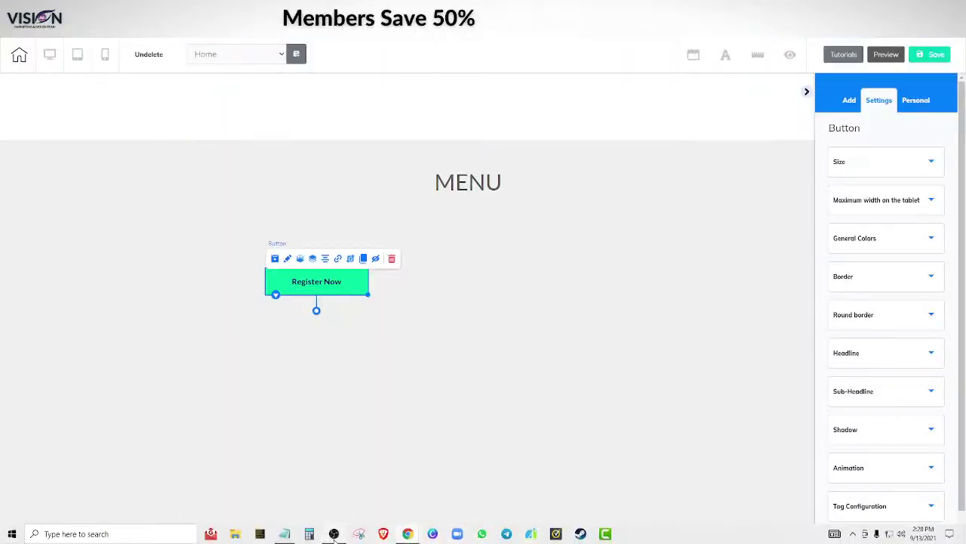
click(285, 534)
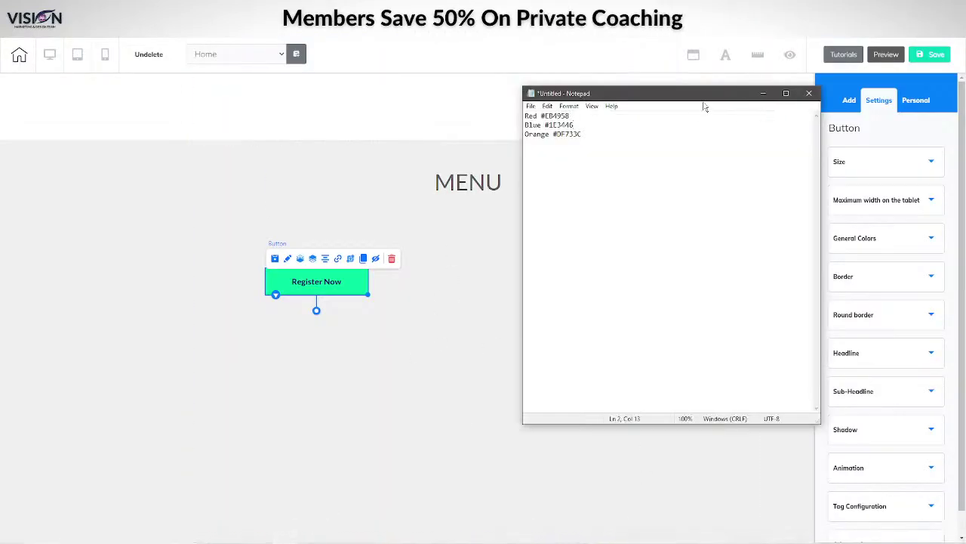
drag(702, 97, 503, 97)
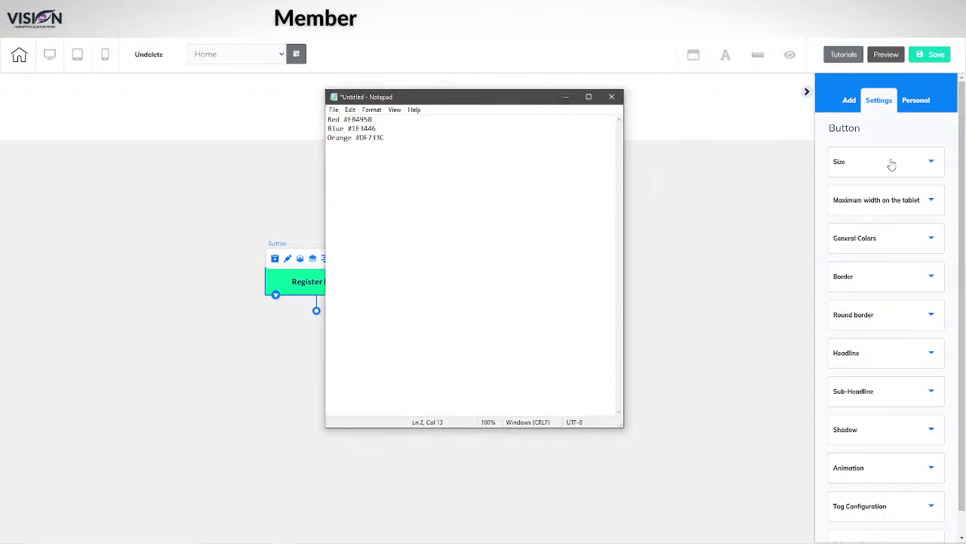
- Open the Register Now button's background color picker and remove the saved red and light swatches
click(880, 249)
click(837, 326)
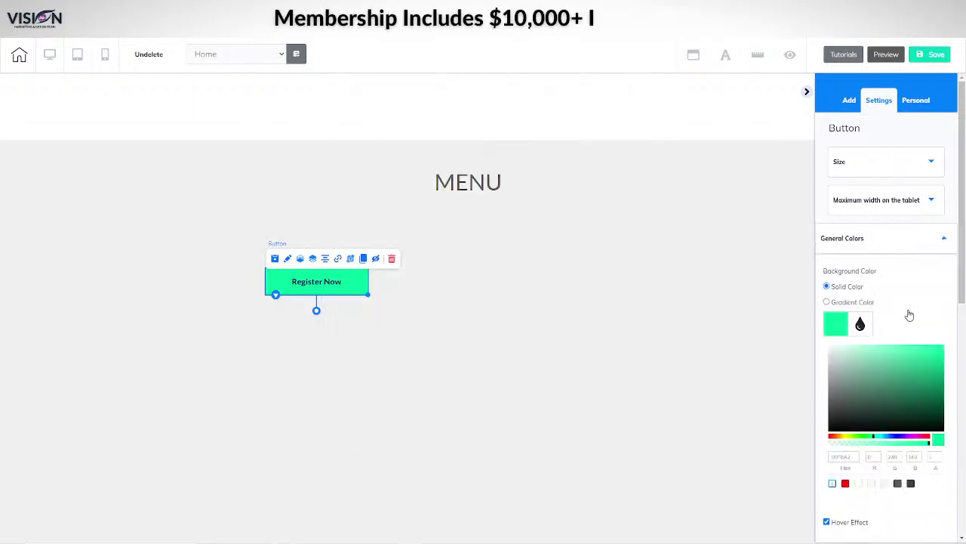
scroll(906, 315, down, 3)
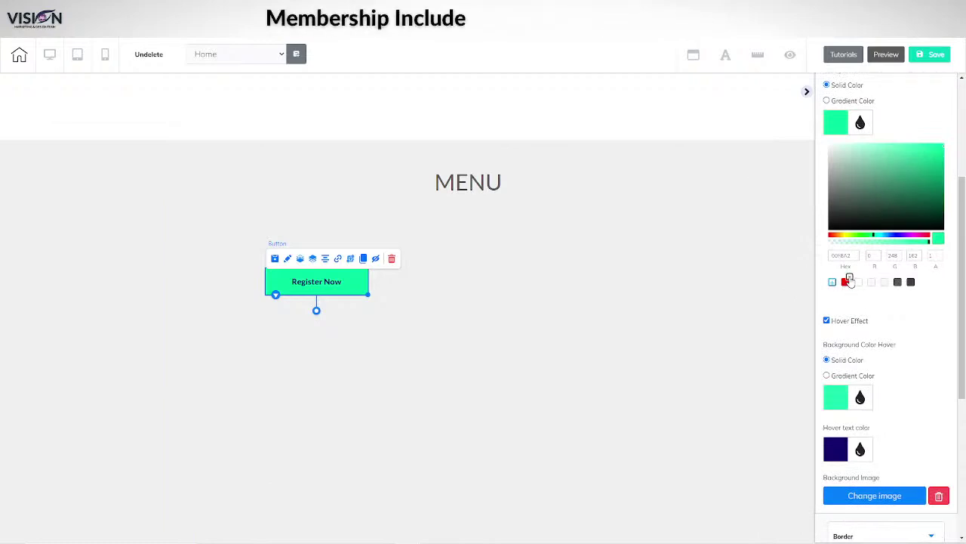
click(849, 283)
click(850, 281)
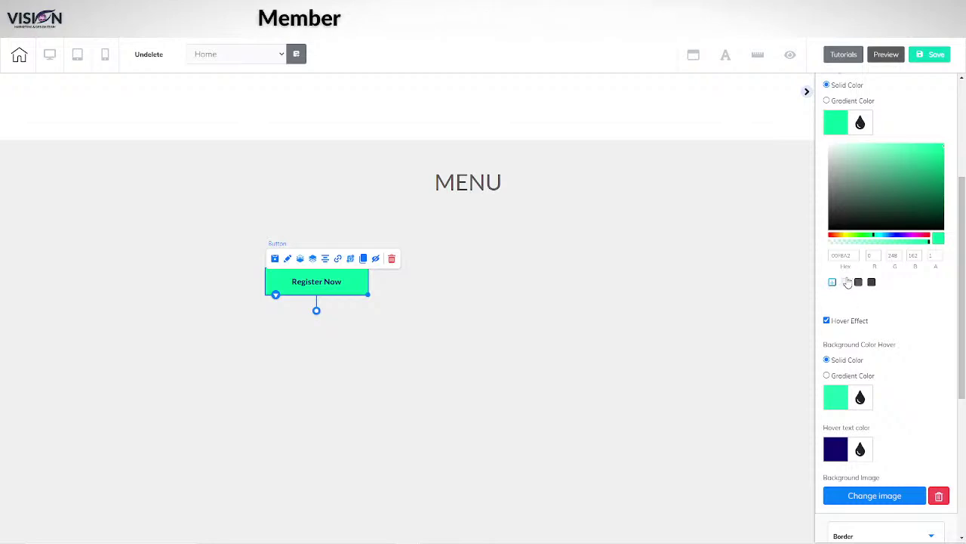
click(850, 279)
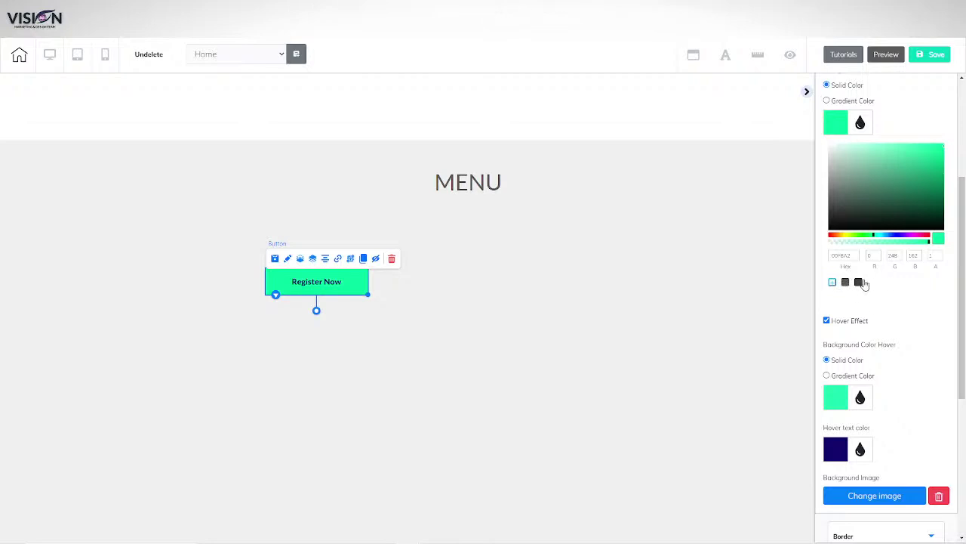
- Copy the red code from Notepad, set the button's background color to EB4958 and save it as a swatch
mouse_move(349, 529)
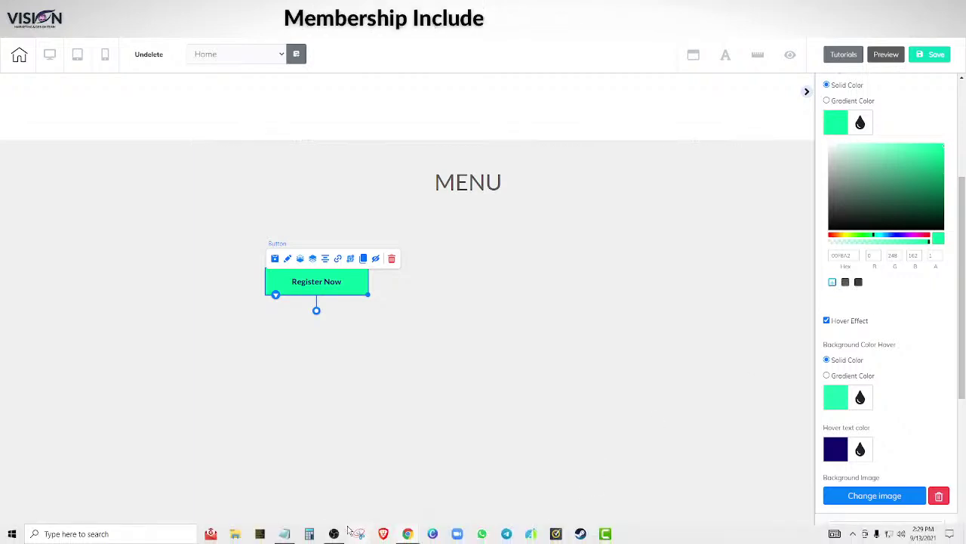
click(284, 534)
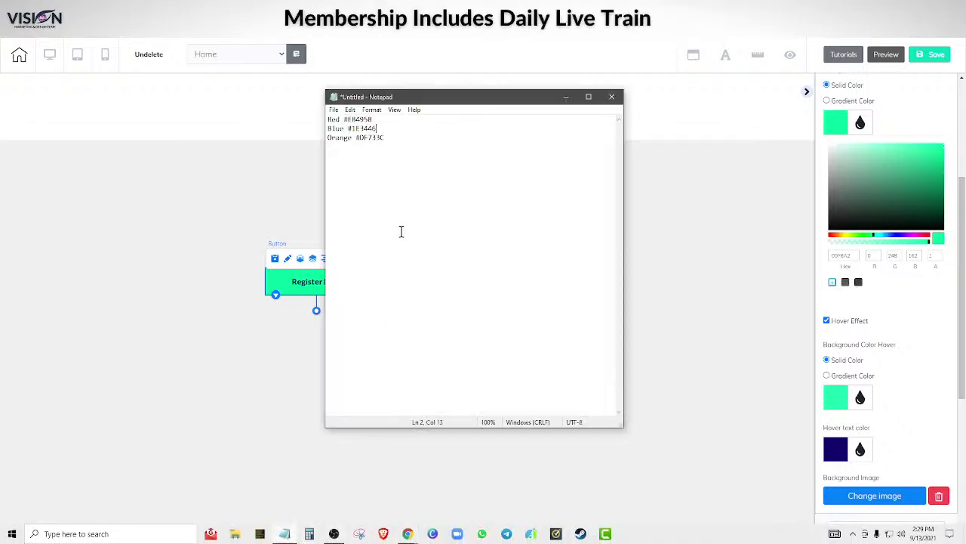
click(345, 120)
drag(343, 120, 375, 117)
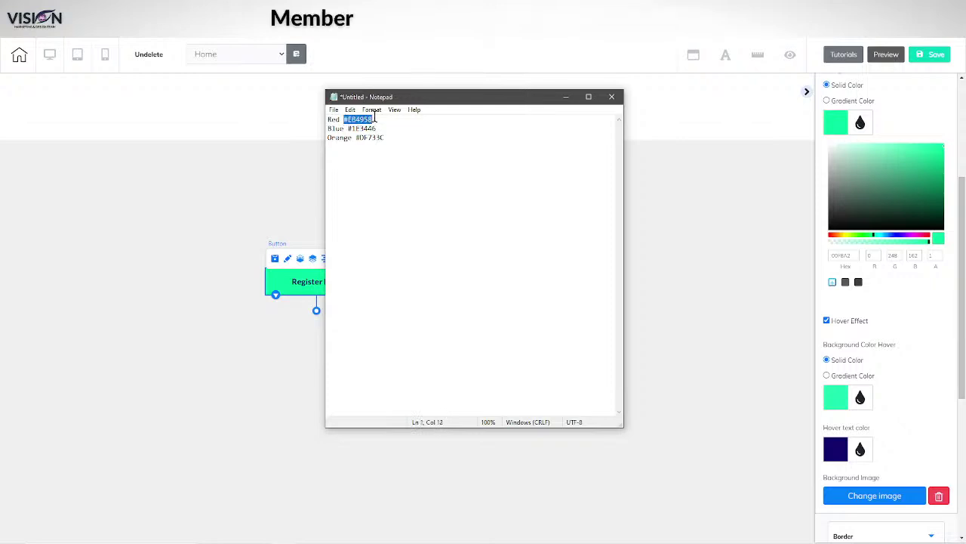
right_click(362, 123)
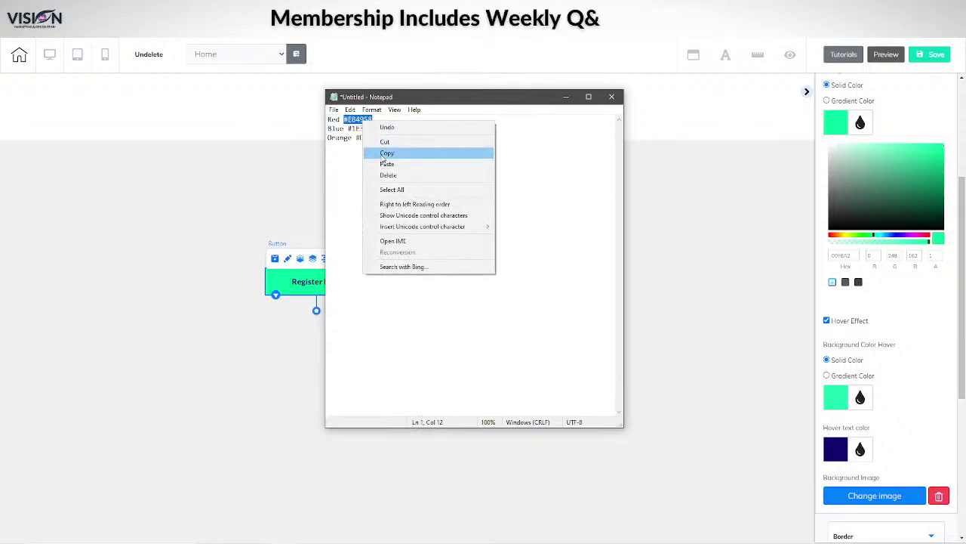
click(384, 153)
click(842, 255)
key(ctrl+a)
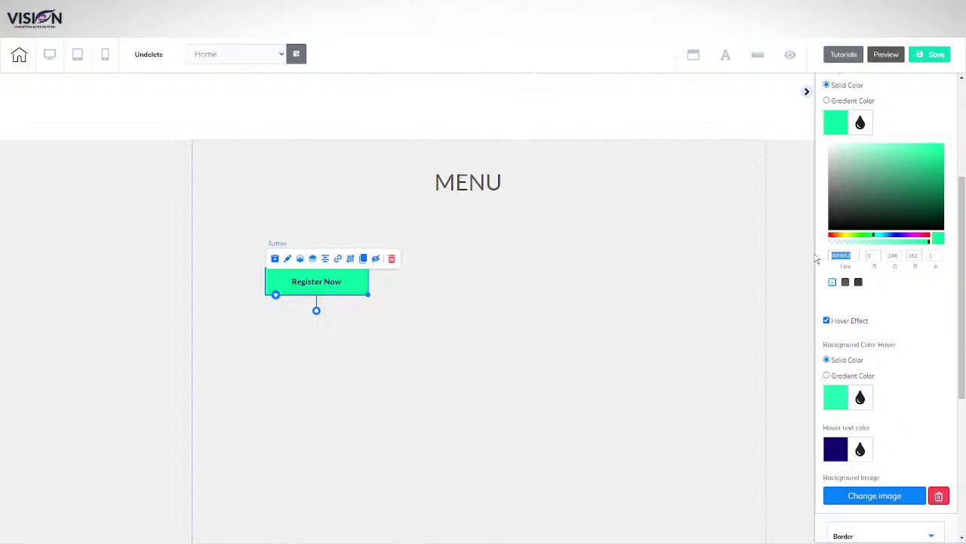
key(ctrl+v)
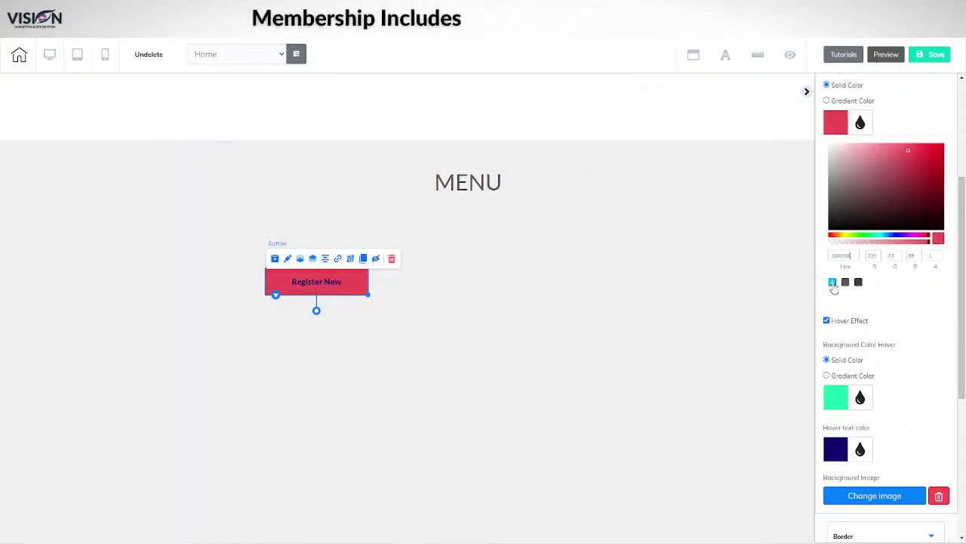
click(833, 284)
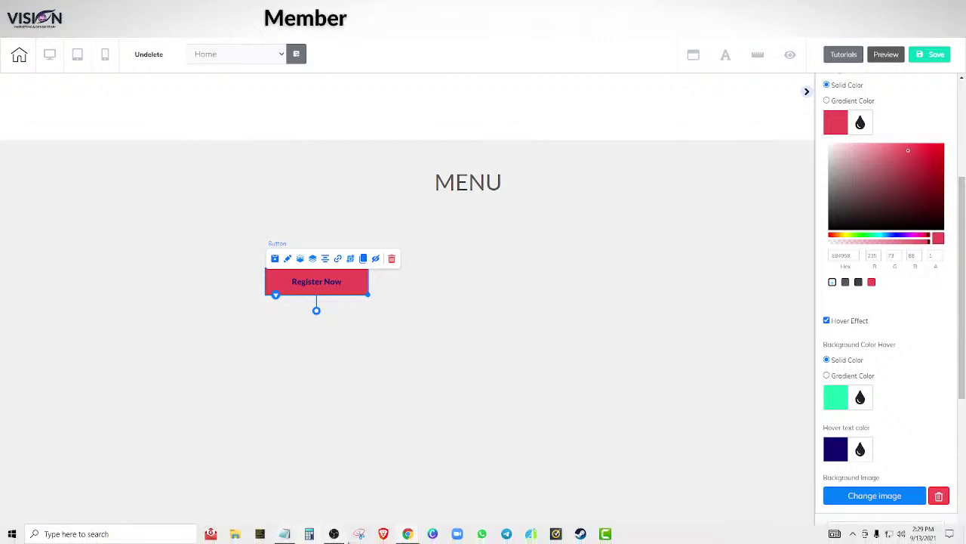
- Copy the blue code from Notepad, set the button's background color to 1E3446 and save it as a swatch
click(285, 534)
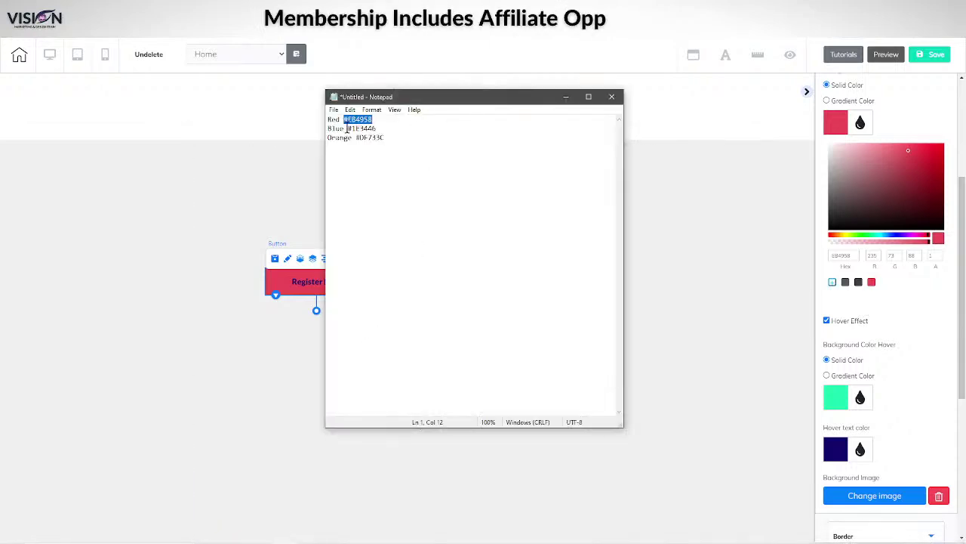
drag(347, 128, 380, 128)
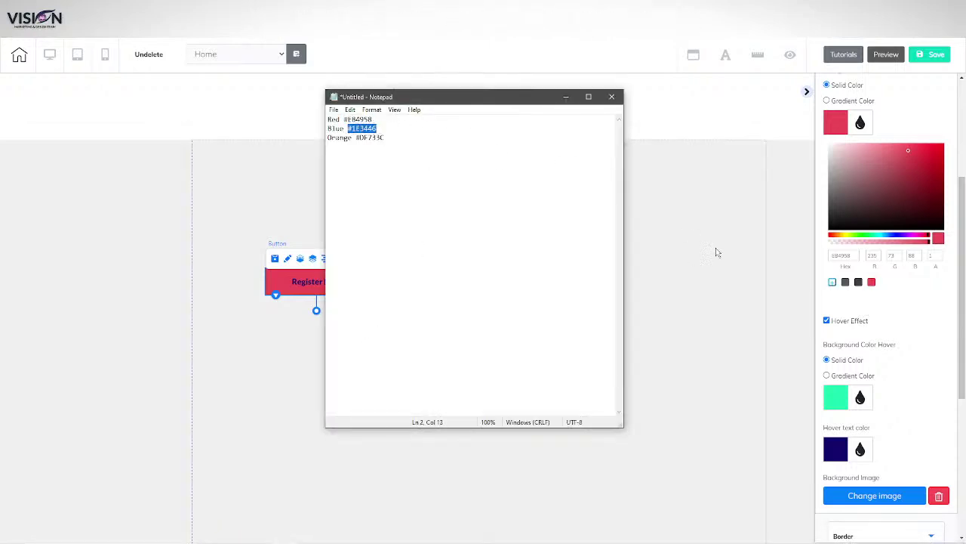
double_click(846, 255)
key(ctrl+v)
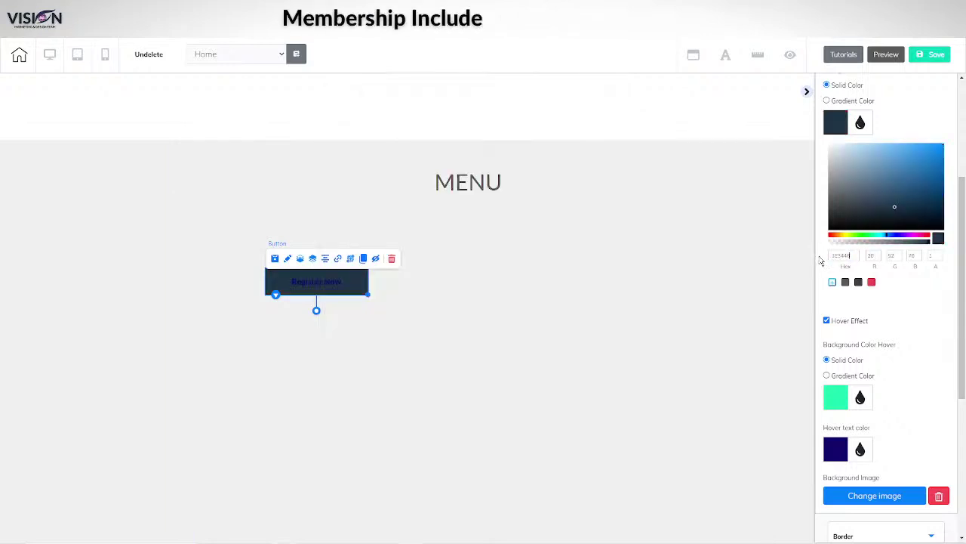
click(832, 282)
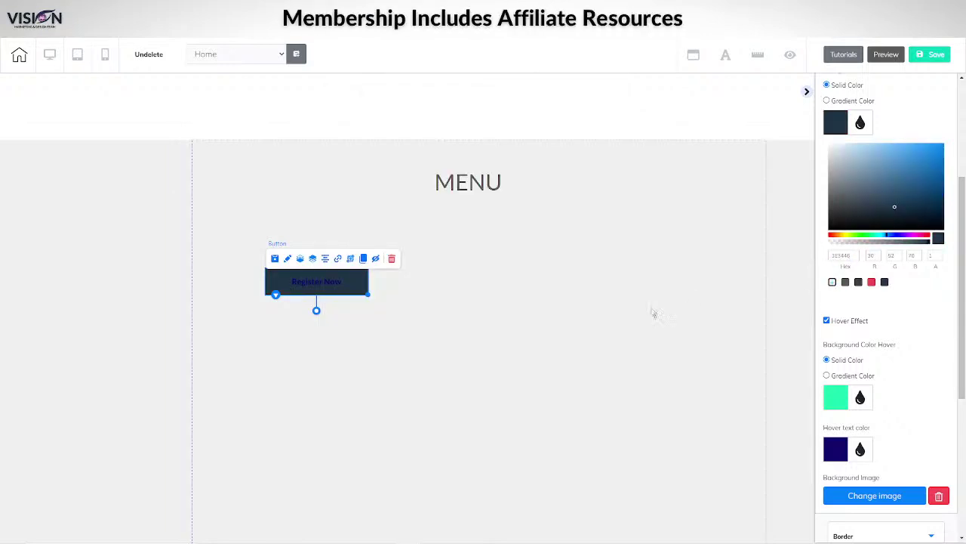
- Copy the orange code from Notepad, set the button's background color to DF733C and save it as a swatch
click(285, 534)
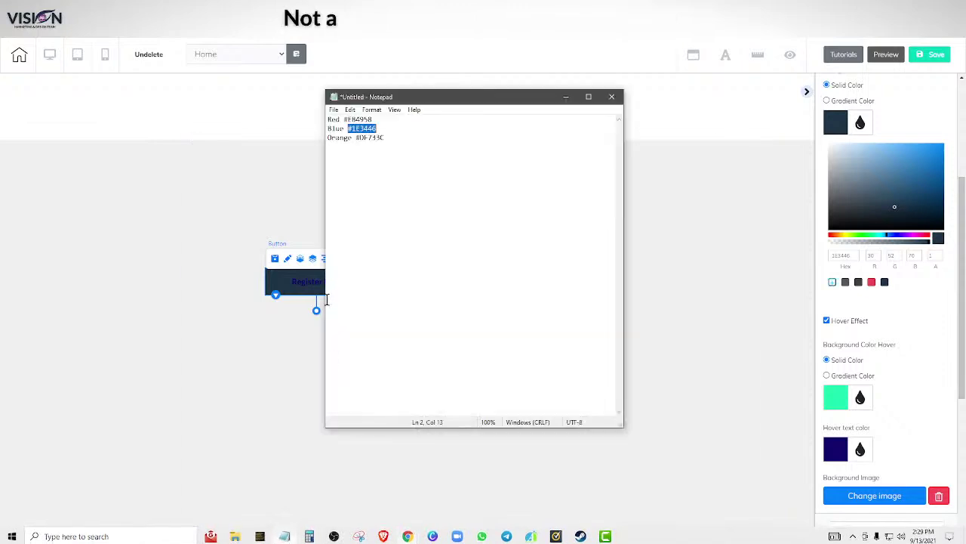
drag(356, 138, 414, 146)
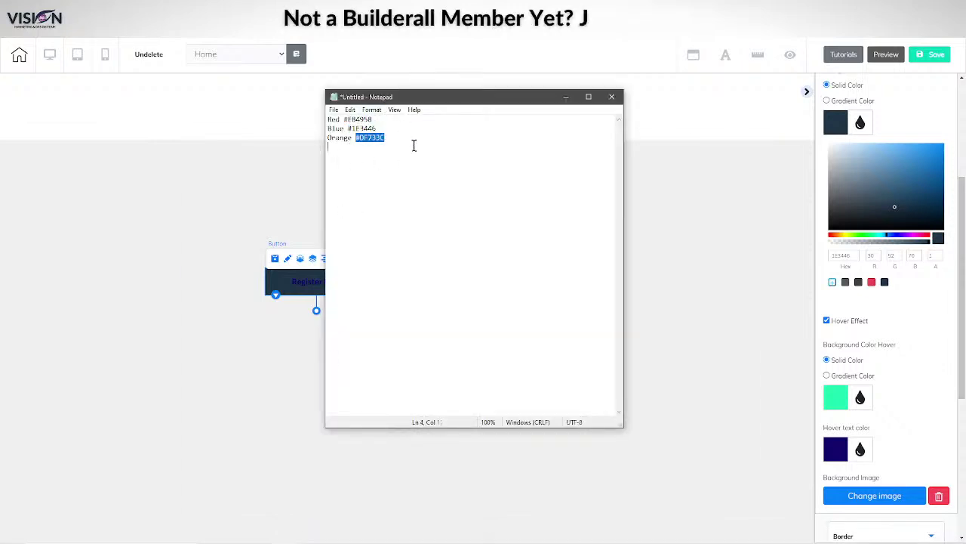
click(845, 255)
key(ctrl+v)
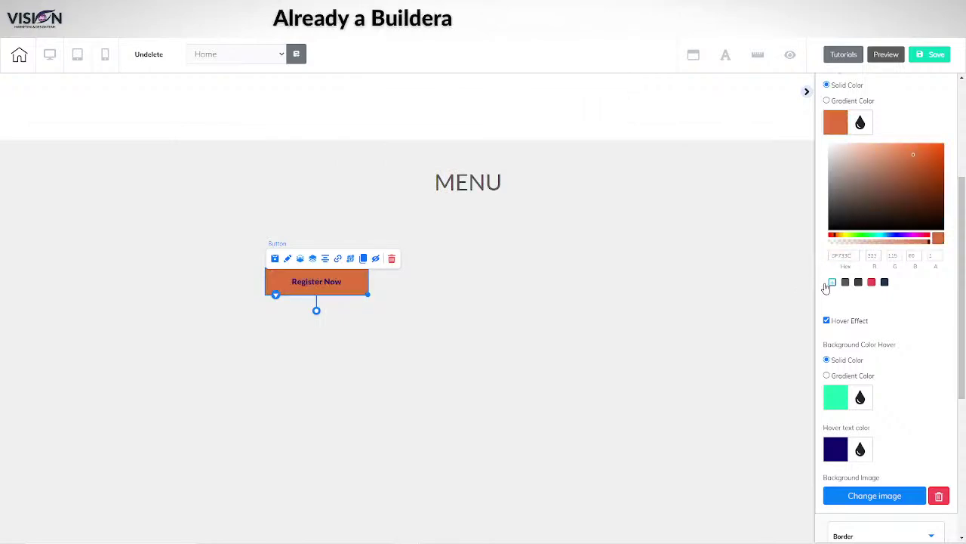
click(832, 282)
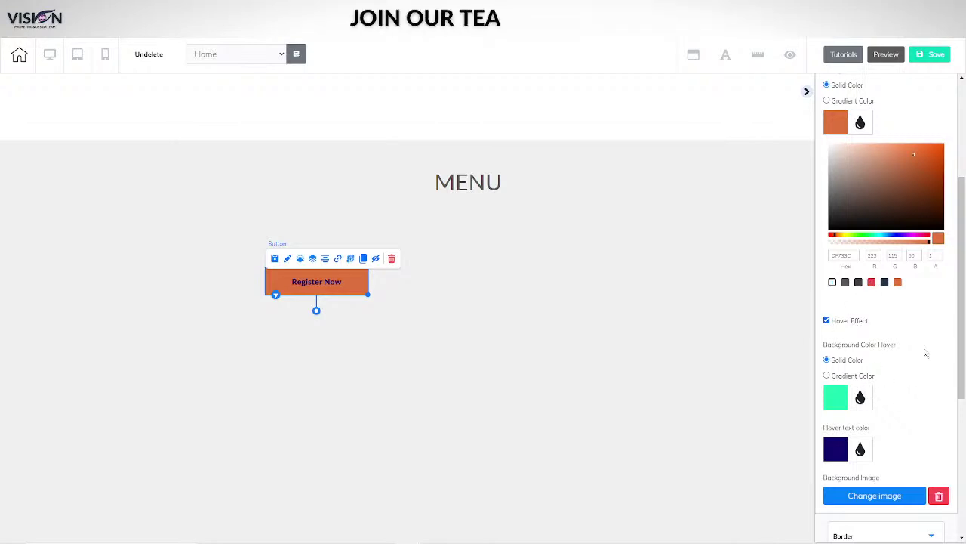
scroll(906, 356, down, 1)
scroll(901, 330, up, 2)
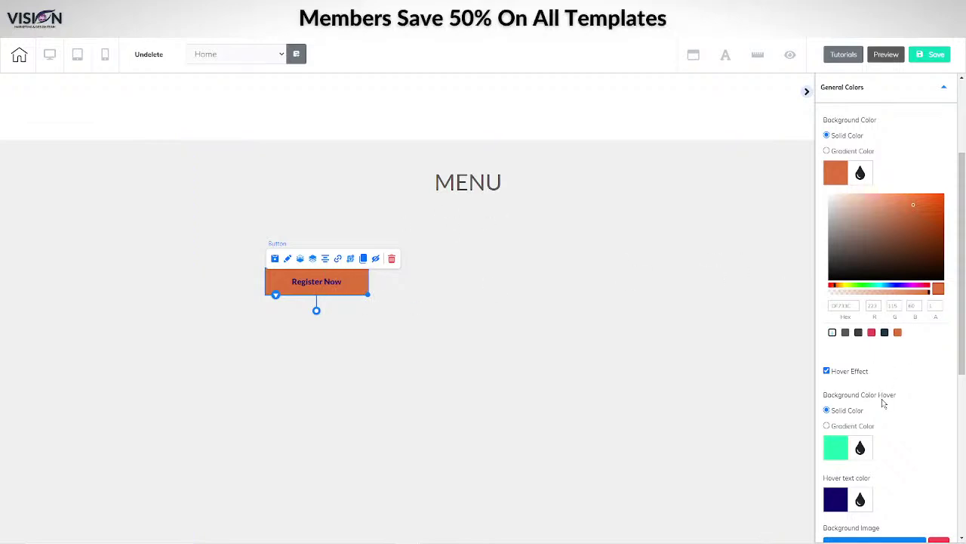
- Change the Register Now button's headline text to DINNER and set its font family to Lato
scroll(891, 400, down, 5)
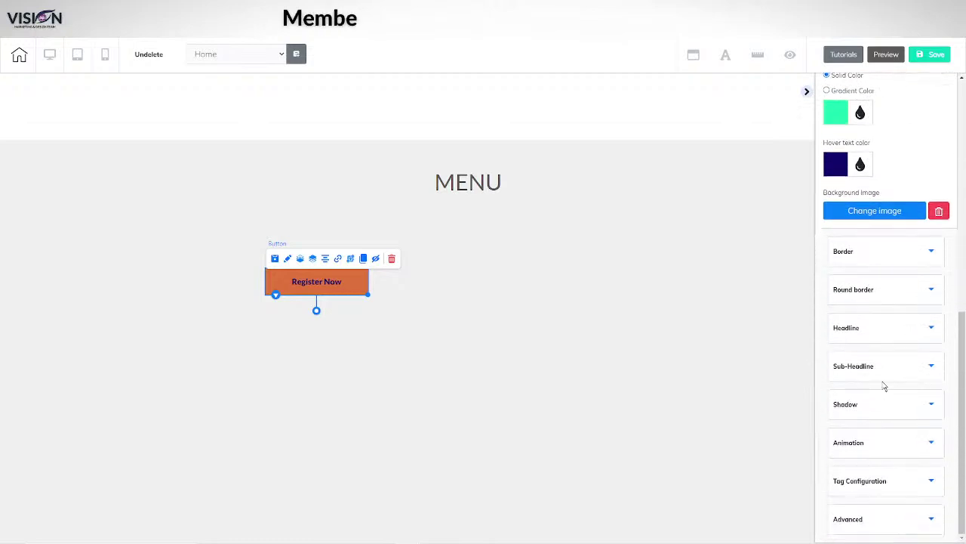
click(849, 328)
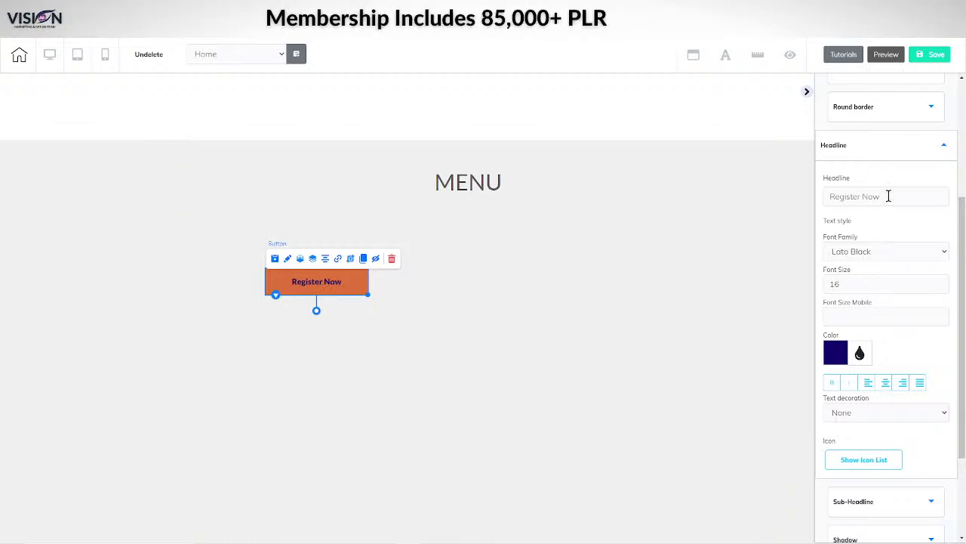
drag(889, 197, 806, 200)
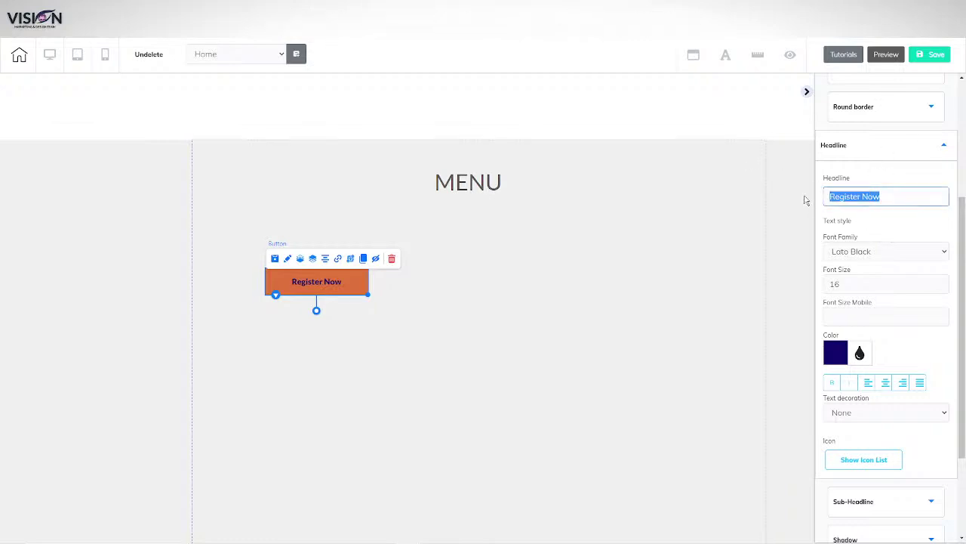
text(D)
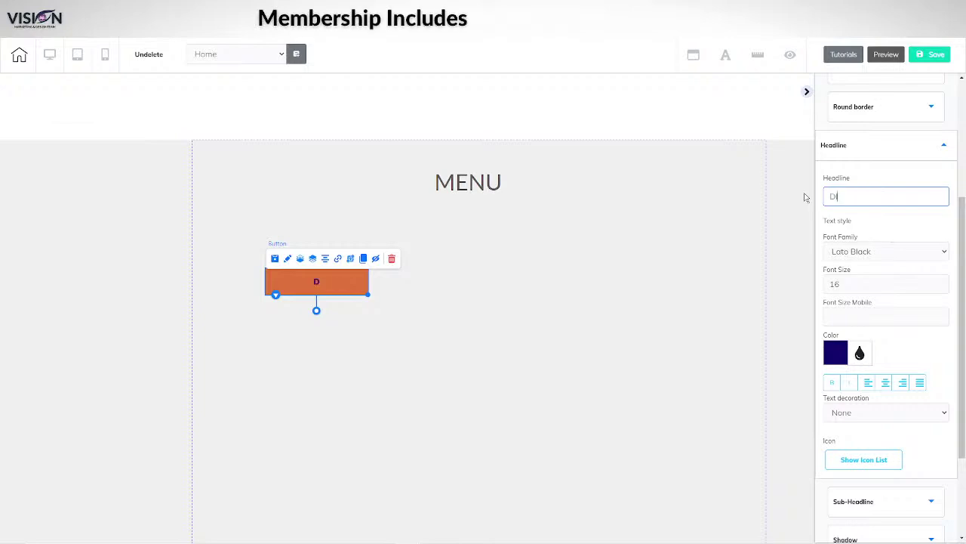
text(INNER)
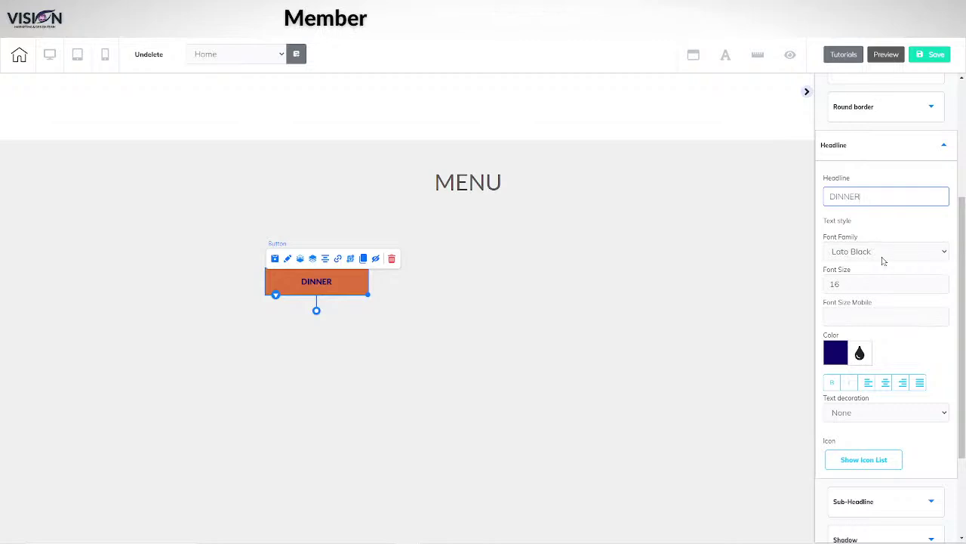
click(868, 255)
click(842, 362)
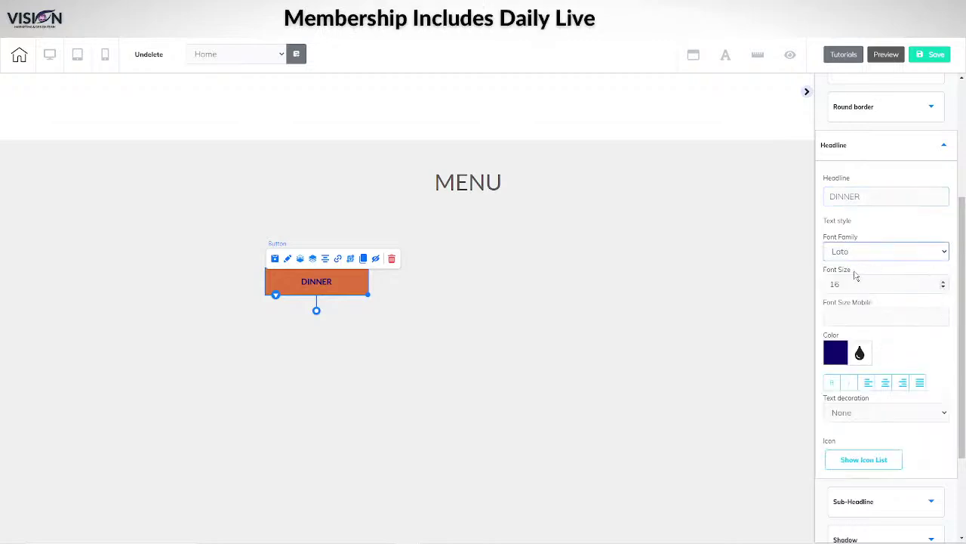
- Set the DINNER headline's font size to 20, its mobile font size to 18 and its text color to white (FFFFFF)
click(943, 281)
click(944, 281)
click(943, 281)
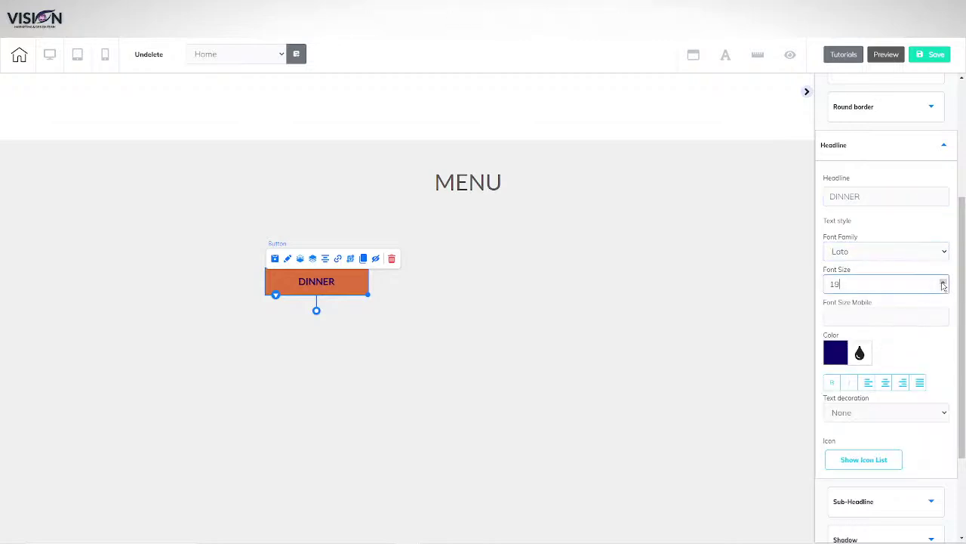
click(943, 317)
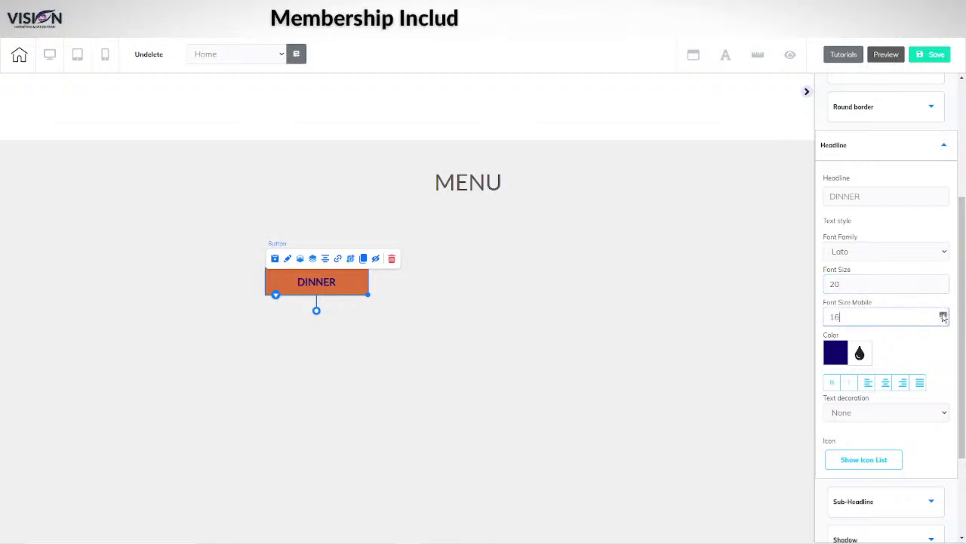
click(943, 316)
click(834, 354)
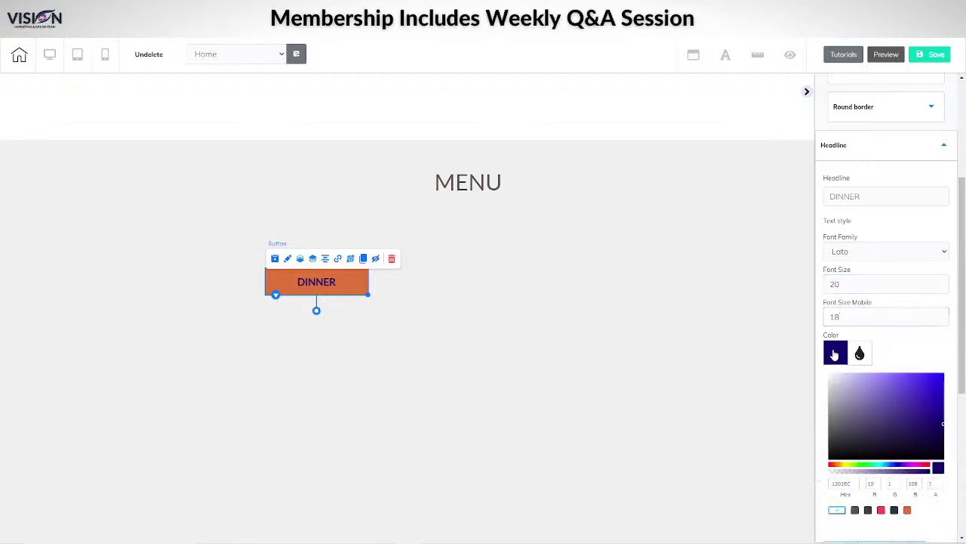
drag(836, 387, 808, 352)
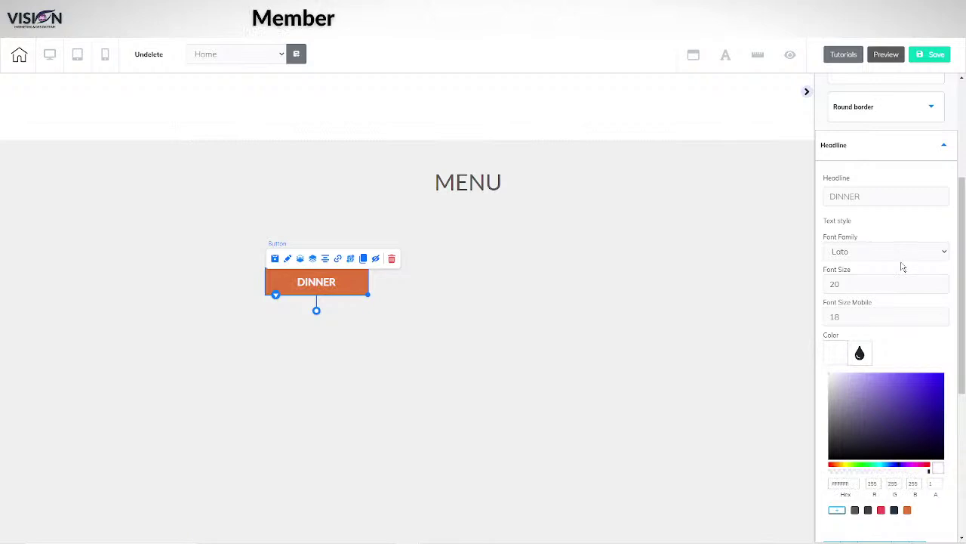
- Give the DINNER button a solid dark gray border using the saved 3F3F3F swatch, with a border size of 2
scroll(894, 302, down, 4)
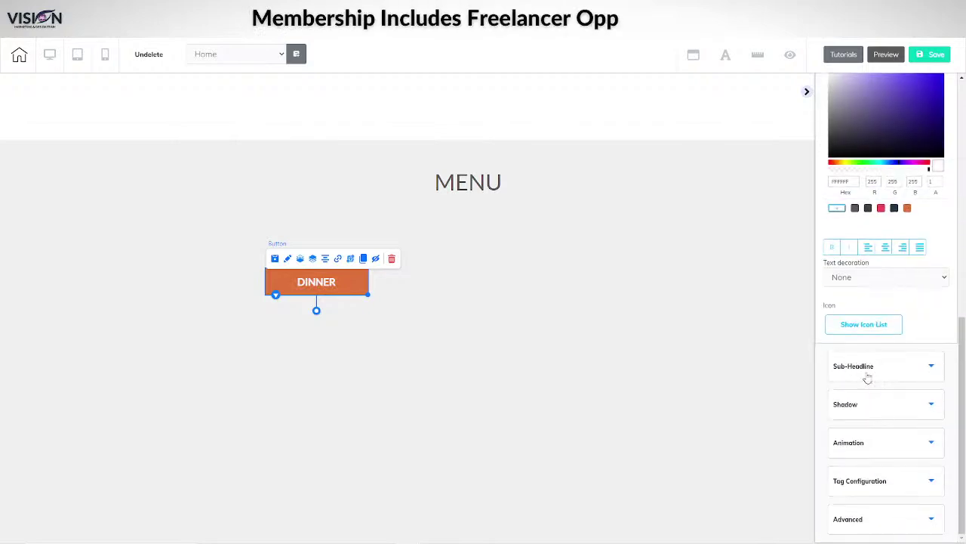
scroll(876, 188, up, 5)
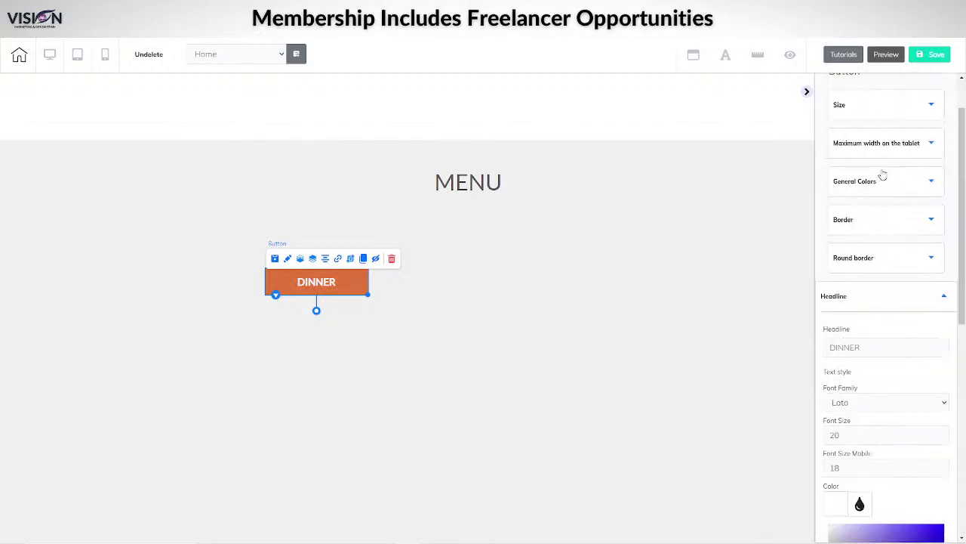
click(867, 218)
scroll(924, 249, down, 1)
click(861, 253)
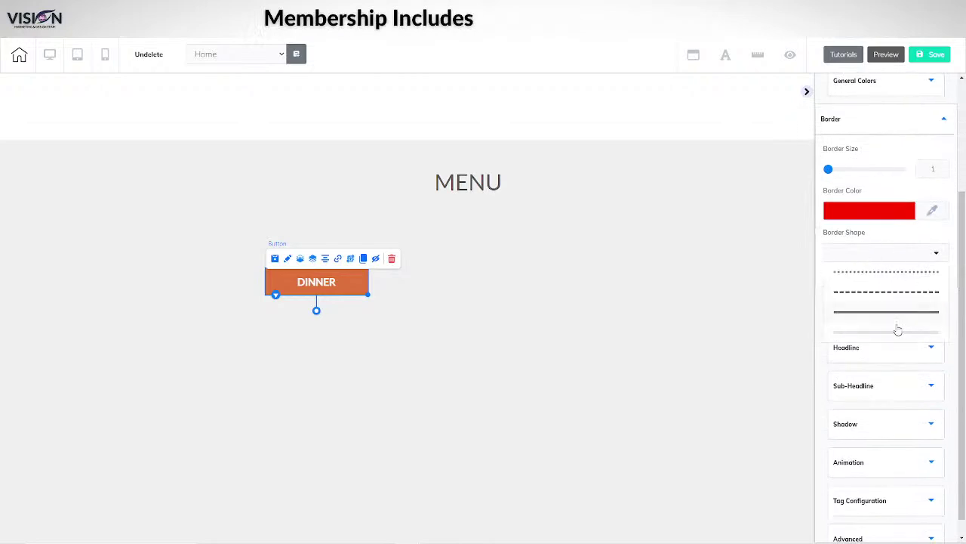
click(898, 312)
click(873, 215)
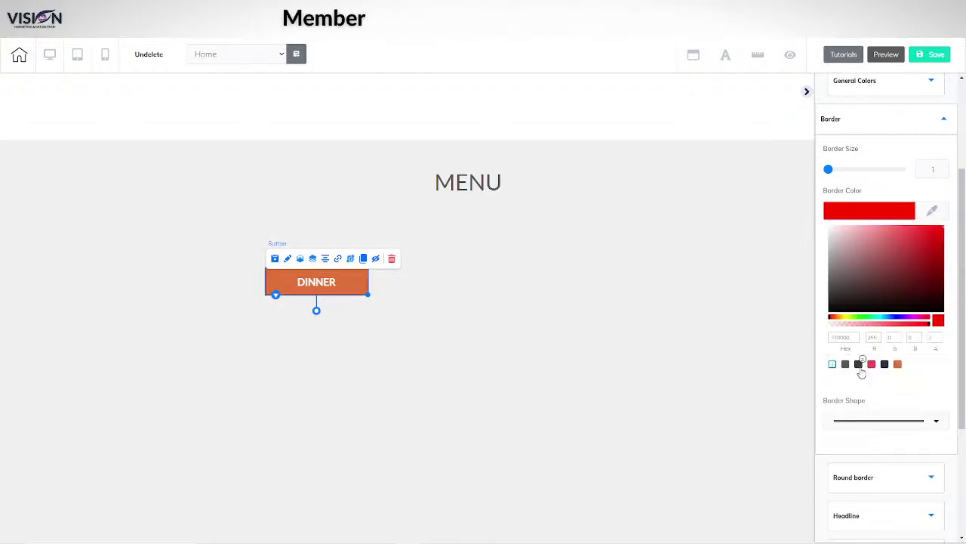
click(858, 364)
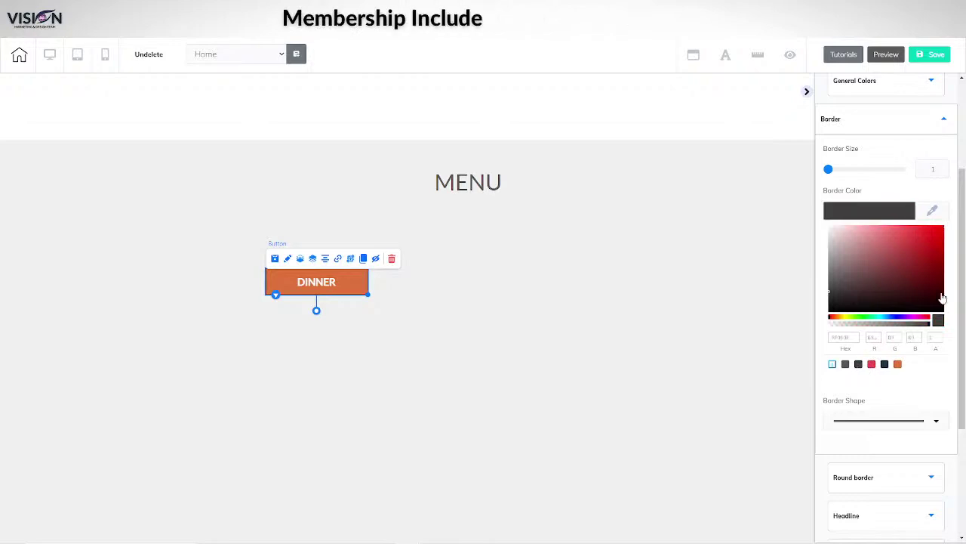
click(938, 167)
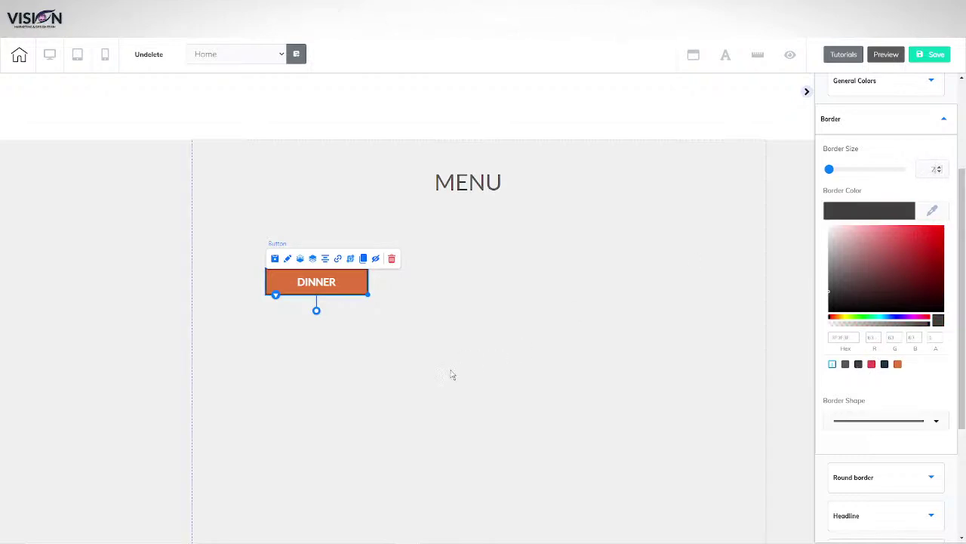
- Set the DINNER button's shadow color to a roughly half-transparent near-black and save it as a swatch
scroll(861, 490, down, 3)
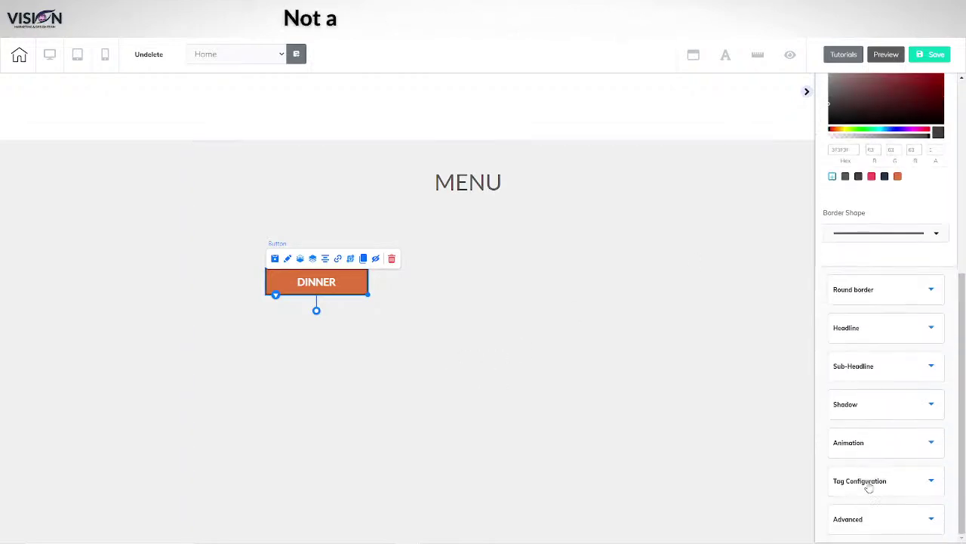
click(852, 407)
drag(831, 325, 833, 326)
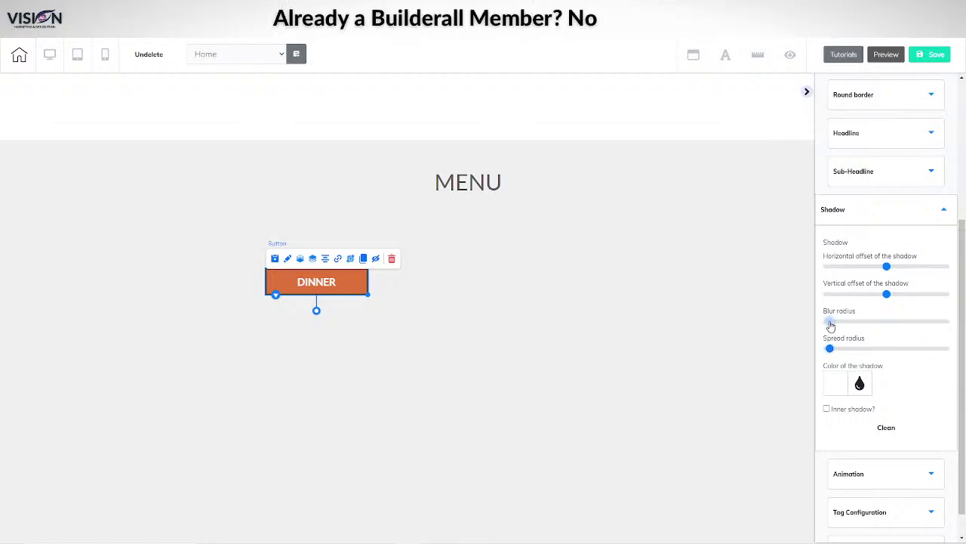
click(838, 388)
scroll(883, 363, down, 2)
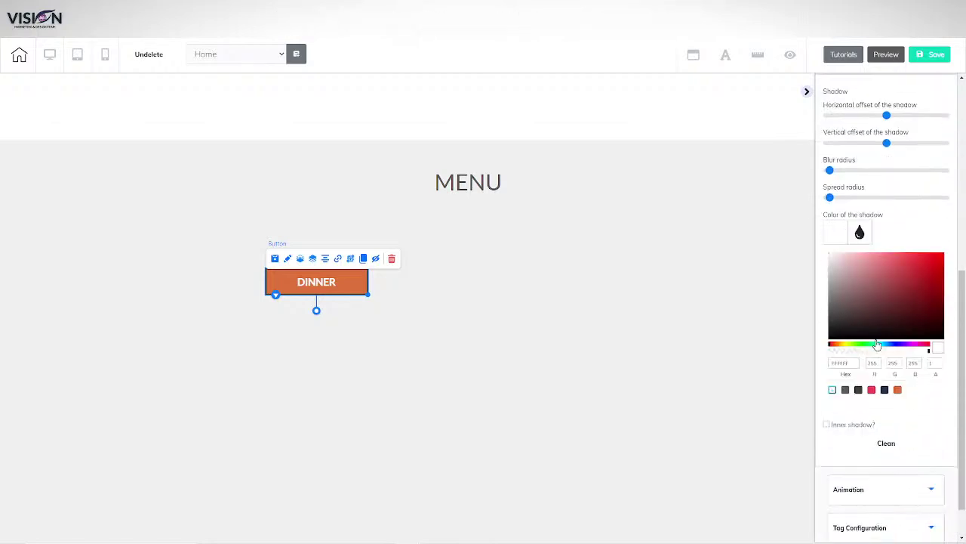
click(880, 332)
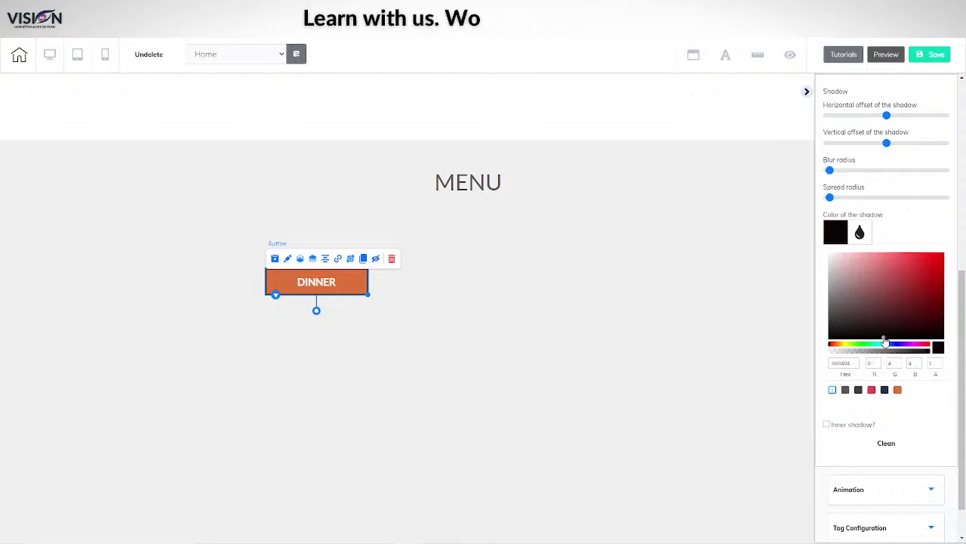
click(886, 352)
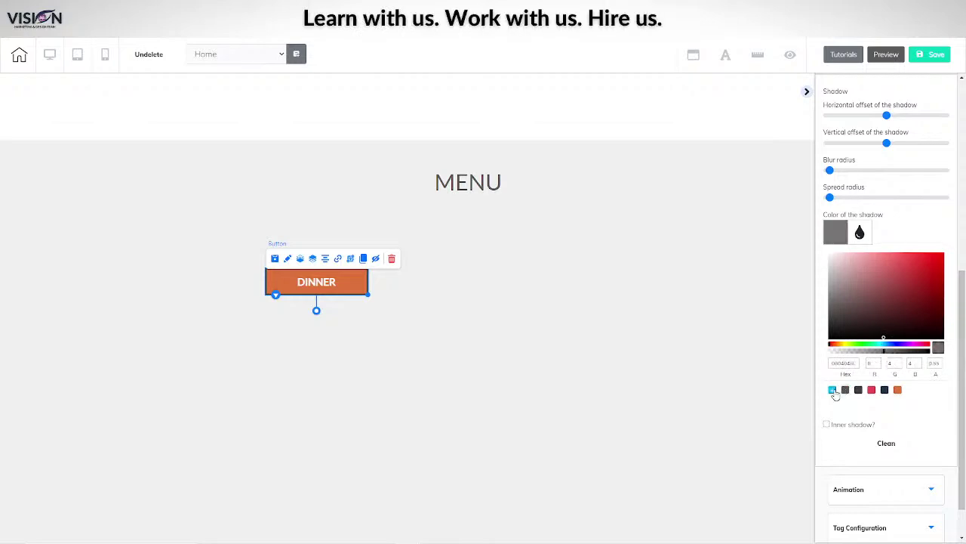
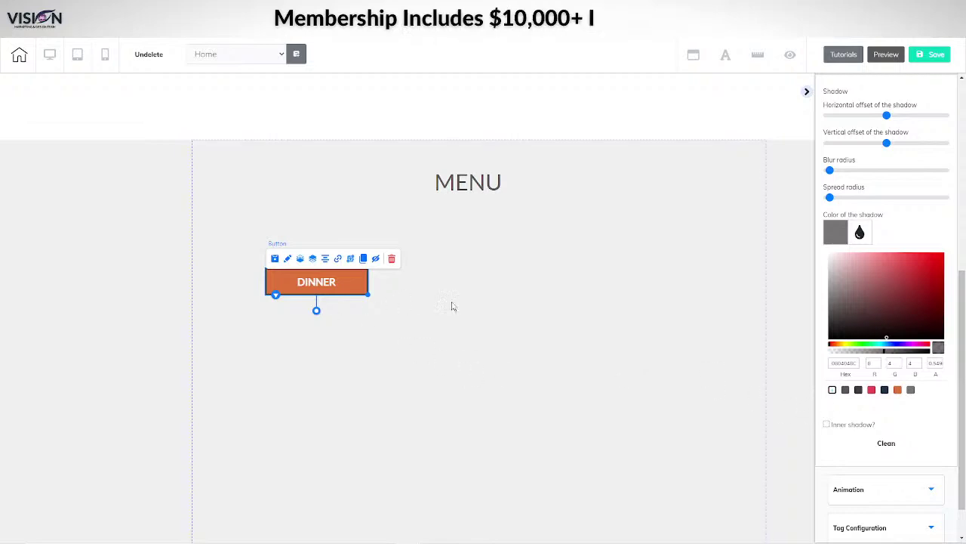
- Search the headline icons for "download", add the solid download arrow to the DINNER button and put a space after the headline text
scroll(916, 447, down, 1)
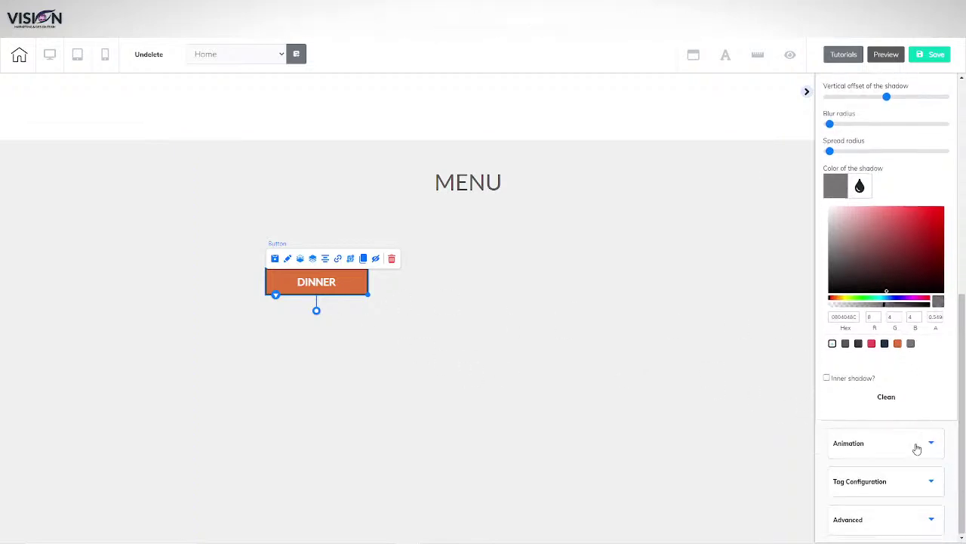
scroll(901, 460, up, 5)
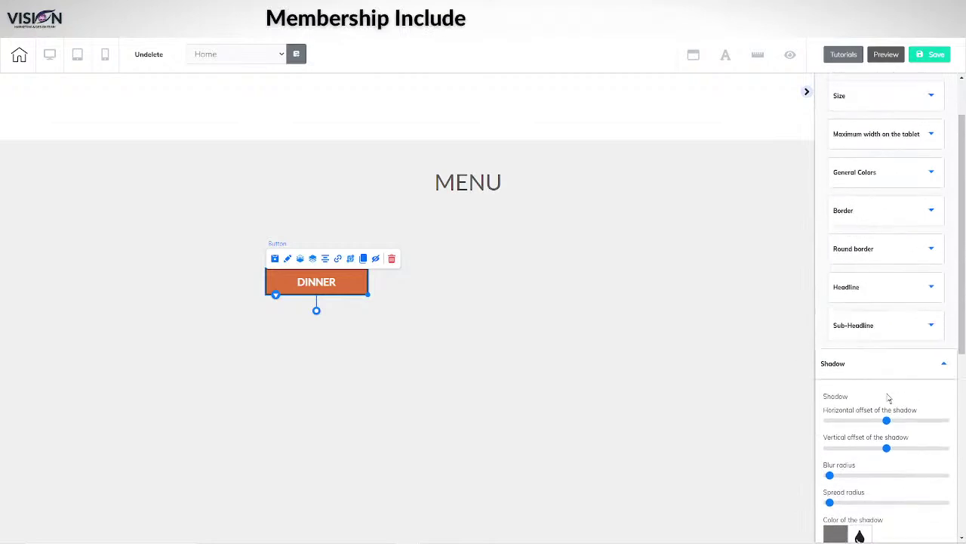
click(852, 280)
scroll(867, 370, down, 5)
scroll(867, 370, down, 2)
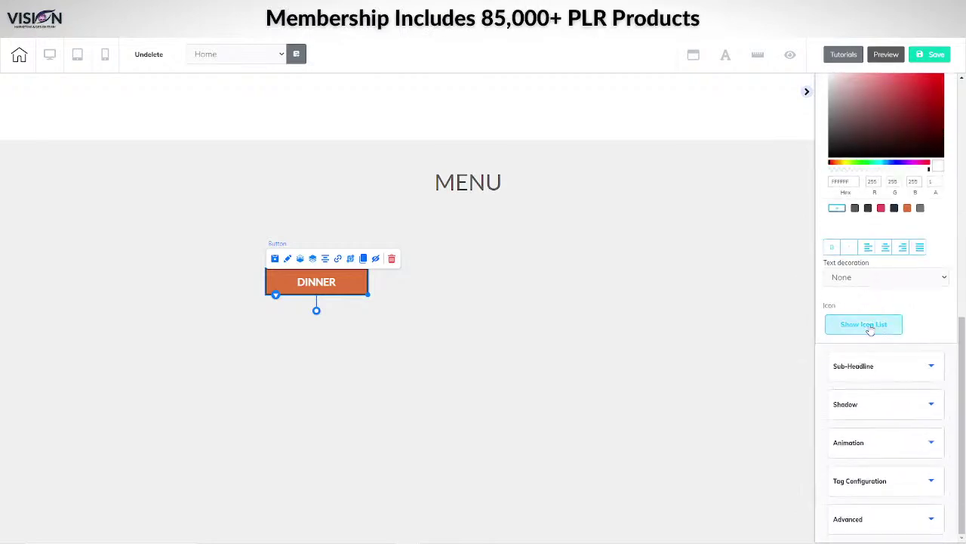
click(866, 324)
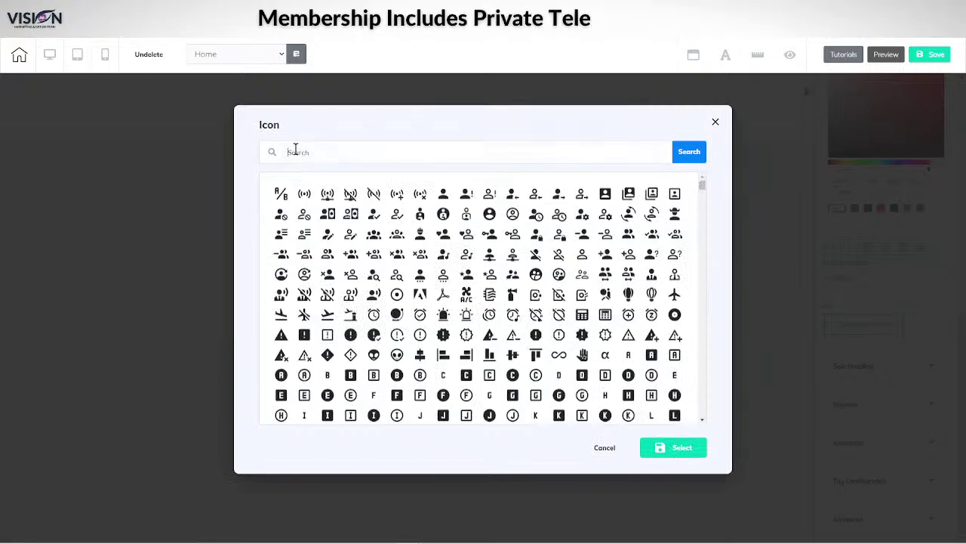
text(du)
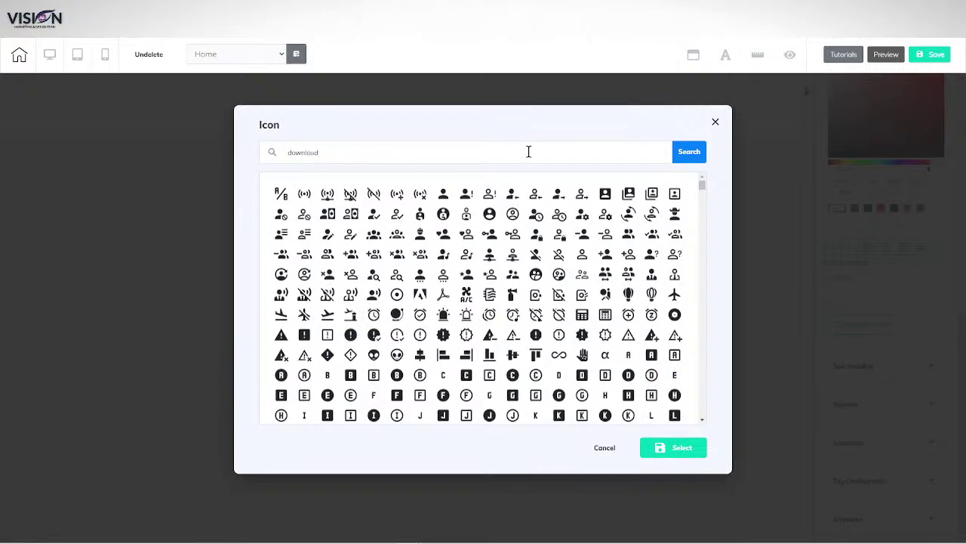
click(683, 160)
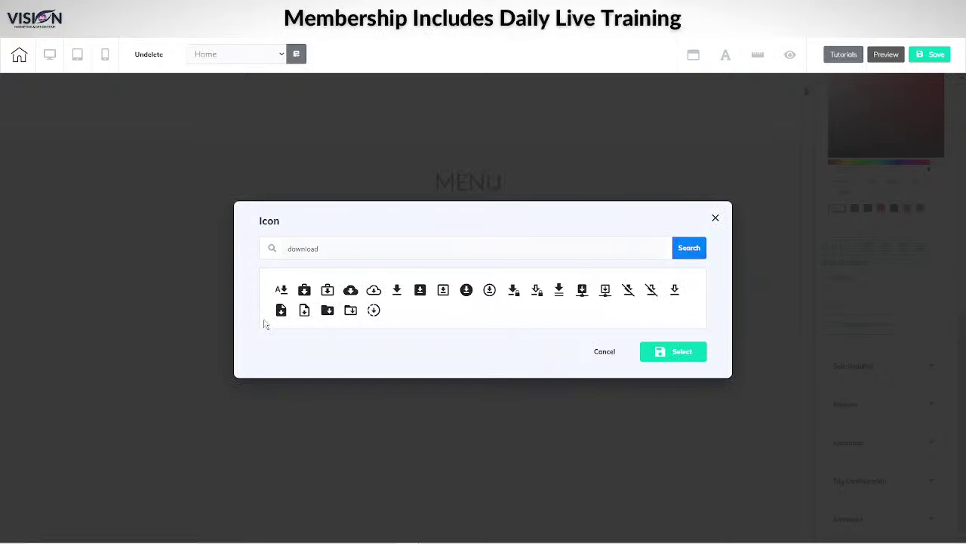
click(396, 293)
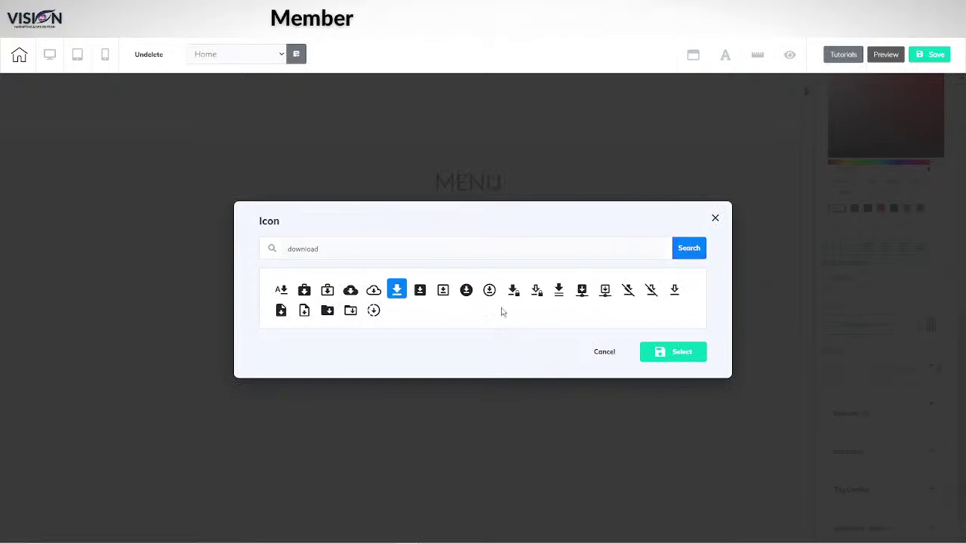
click(674, 353)
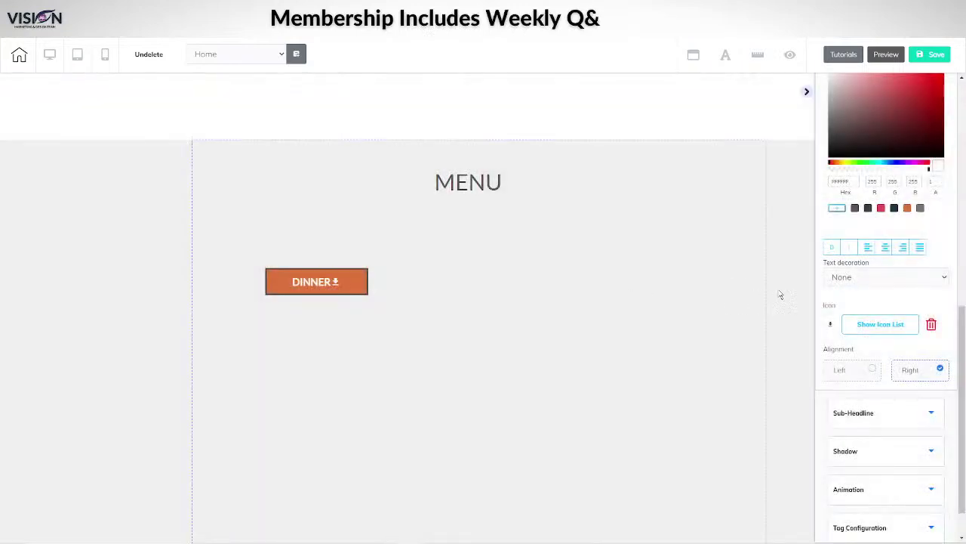
scroll(861, 250, up, 5)
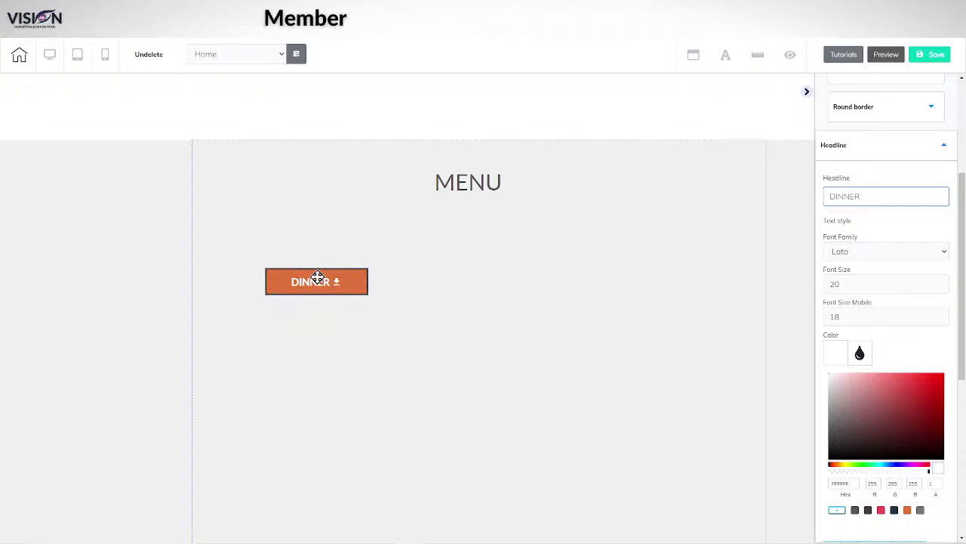
- Move the DINNER button near the menu section's left edge and place a duplicate directly to its right
drag(319, 280, 269, 282)
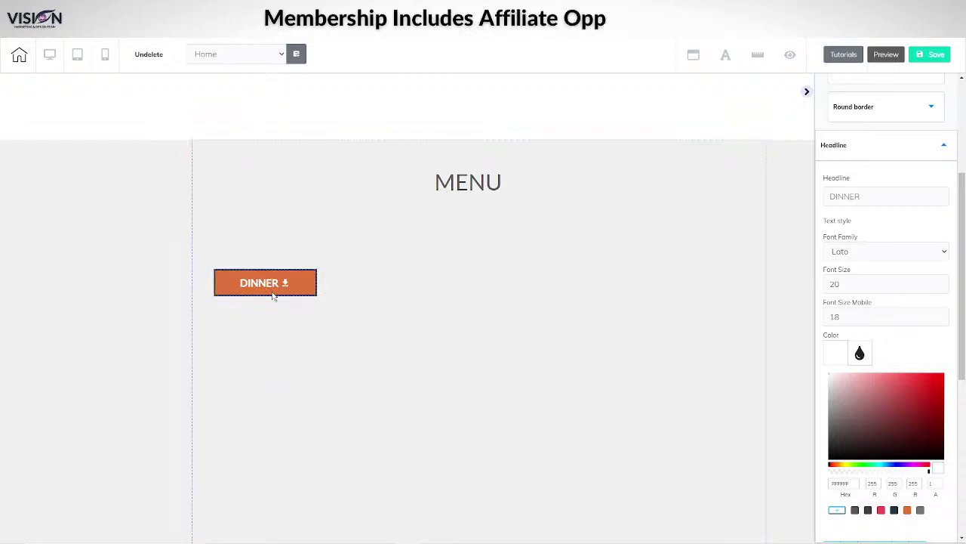
click(276, 281)
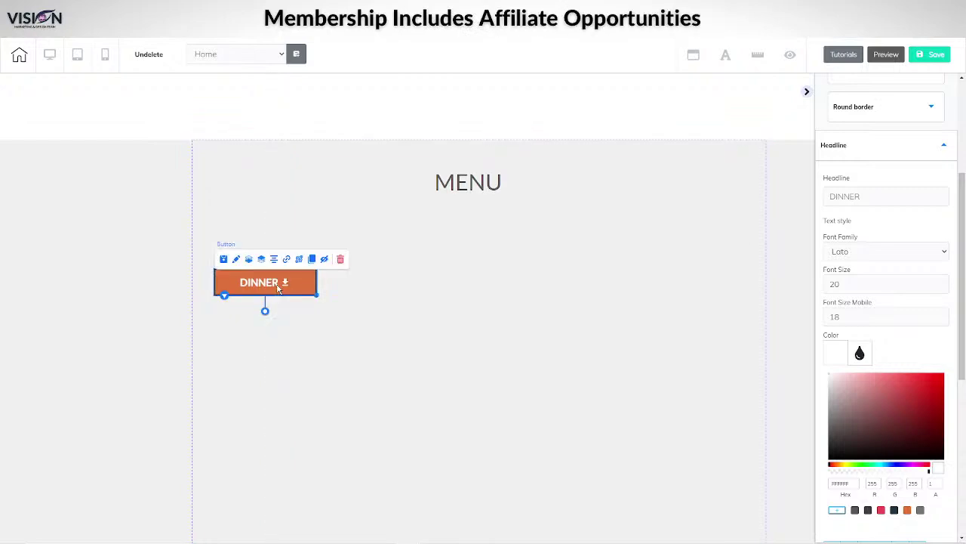
click(312, 259)
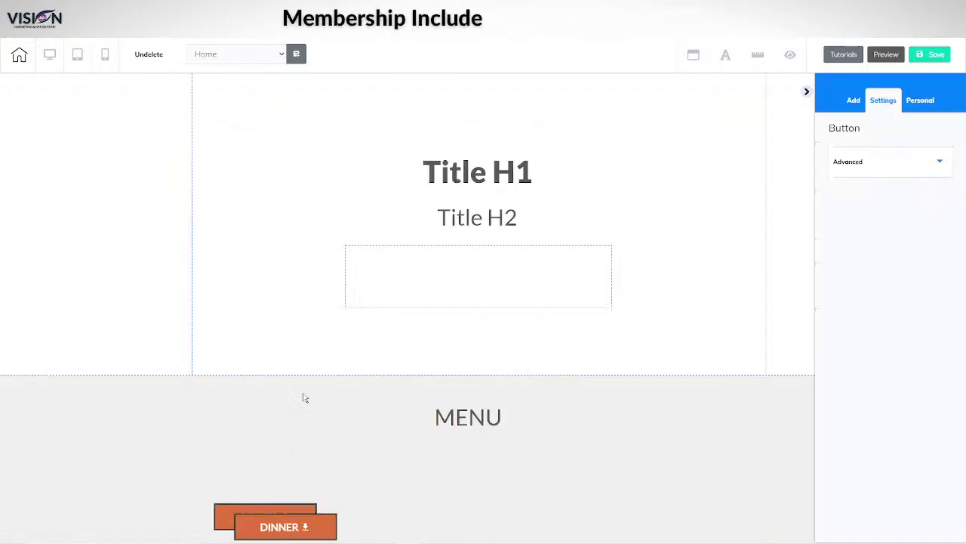
scroll(445, 458, down, 5)
drag(286, 128, 375, 116)
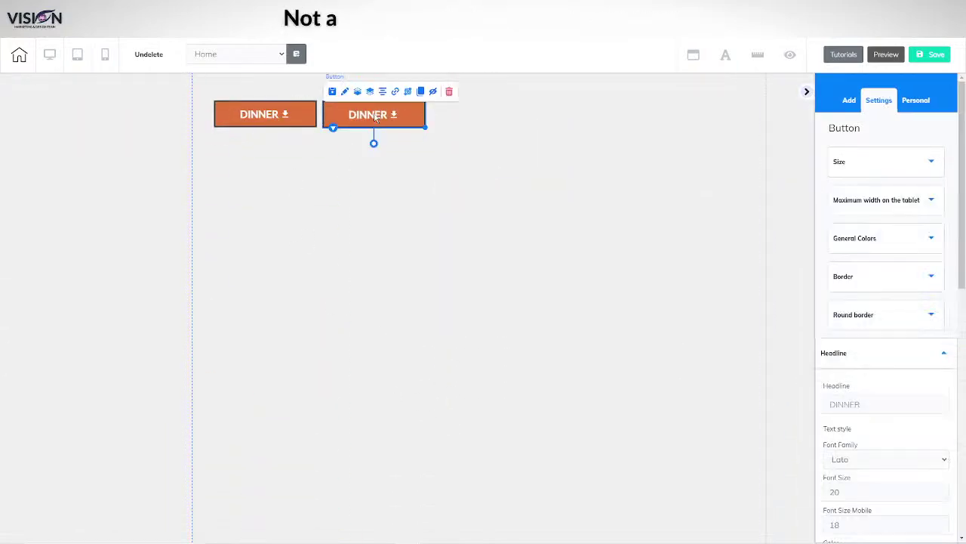
- Set the second DINNER button's headline to SIDES and place a copy of it next in the row
double_click(869, 404)
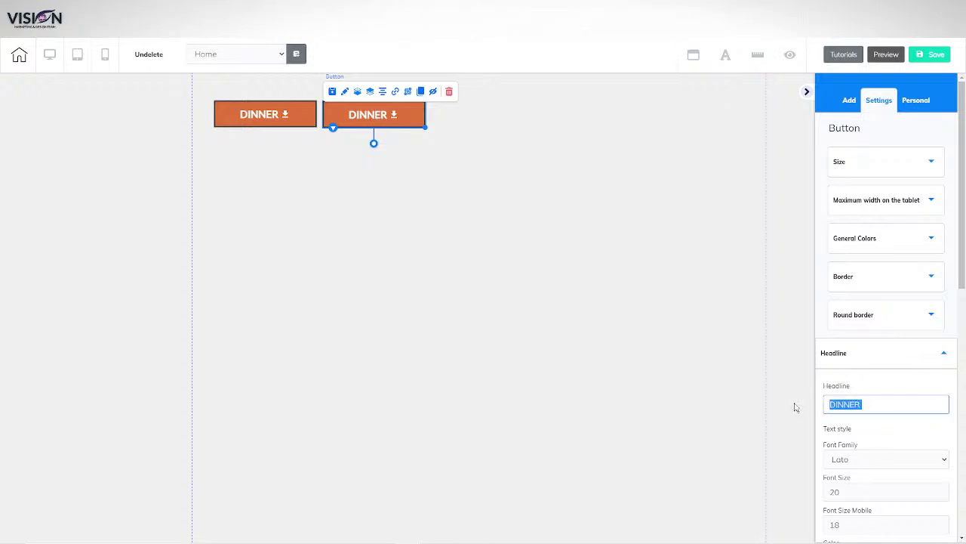
text(SIDES)
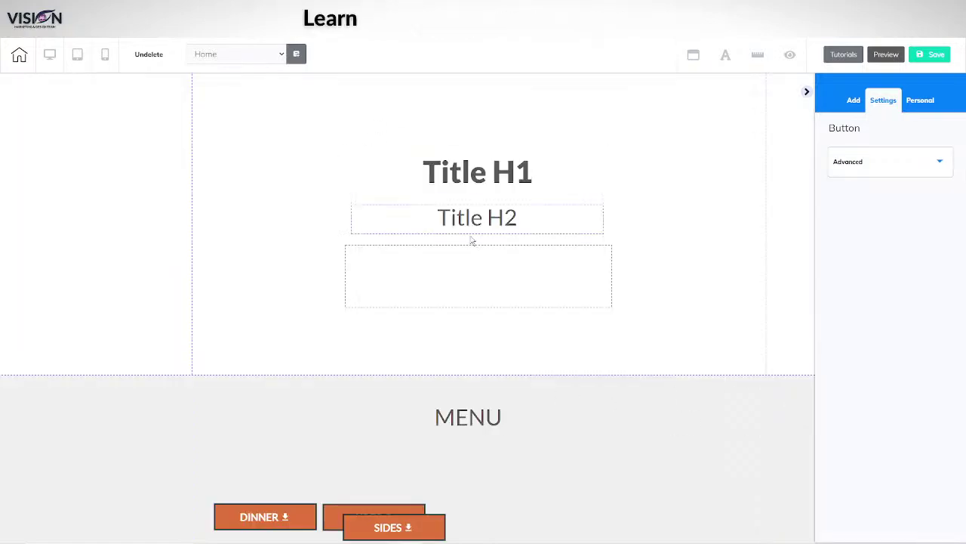
scroll(423, 390, down, 3)
drag(380, 330, 468, 318)
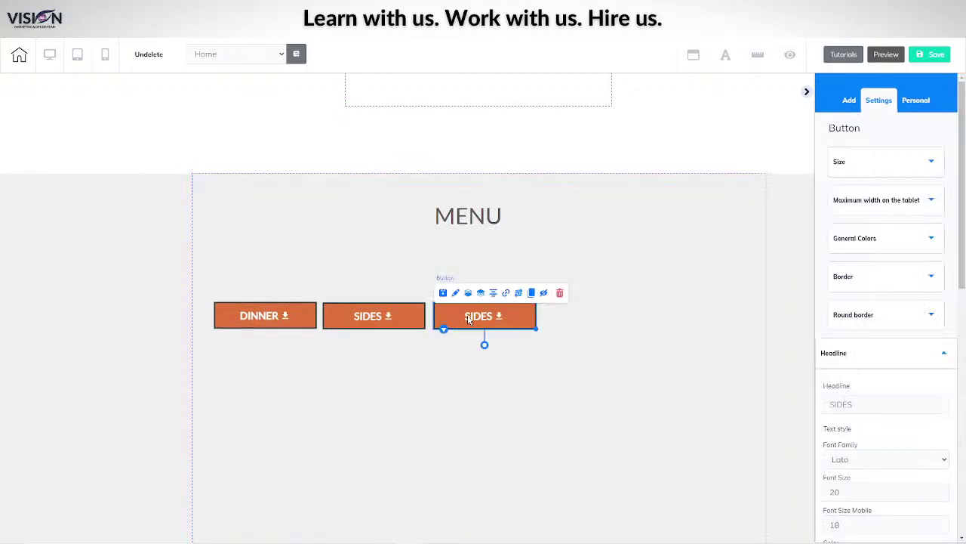
- Change the headline of the third button under the MENU title to DESSERTS
double_click(860, 404)
text(d)
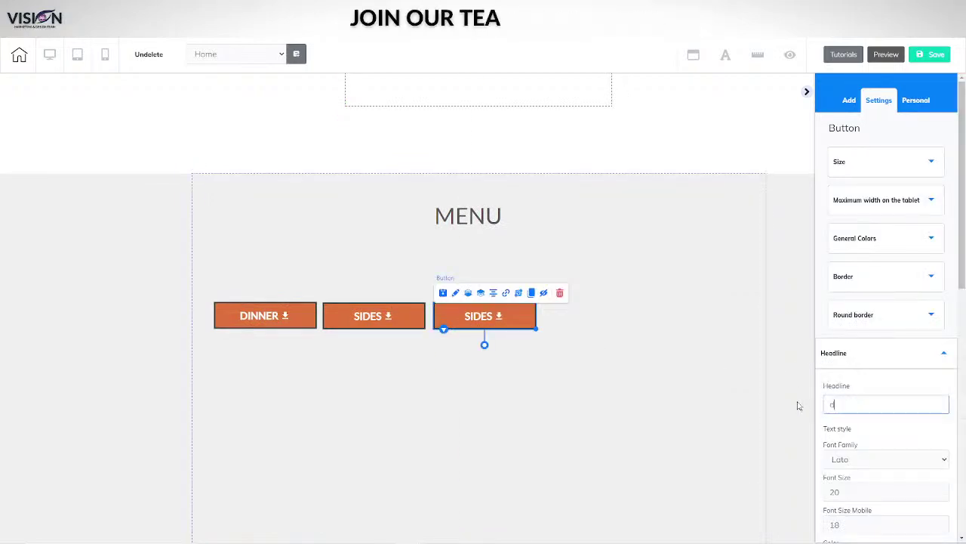
text(ess=)
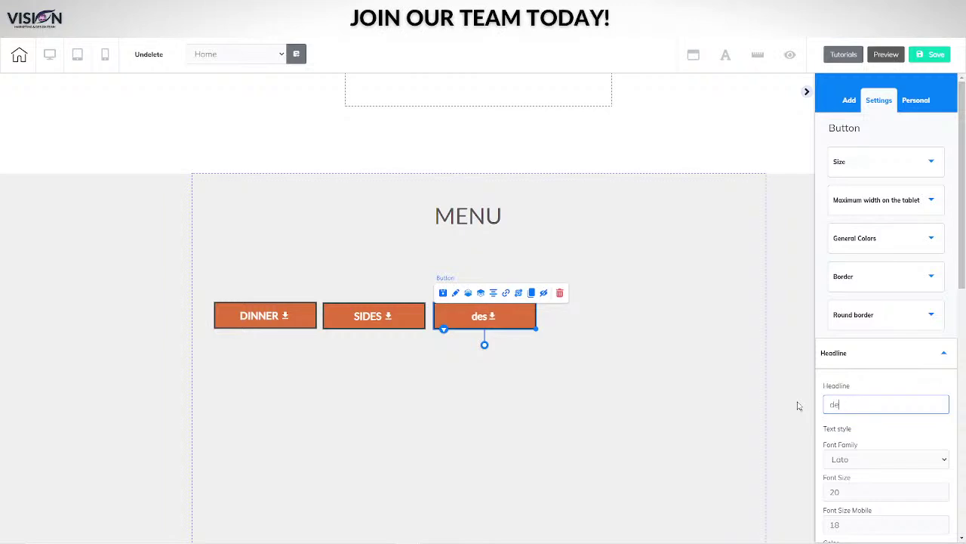
text(DESSERTS)
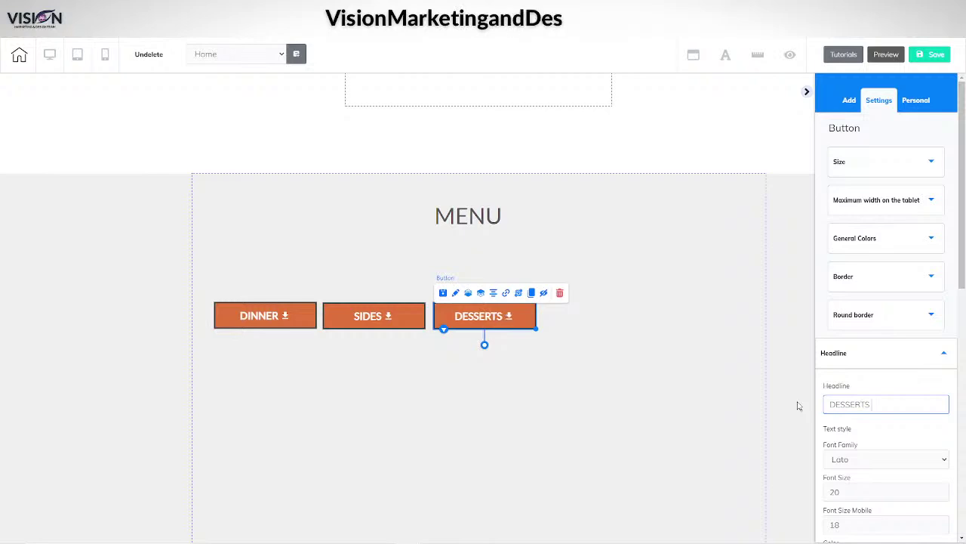
- Clone the DESSERTS button, place the copy at the end of the row and set its headline to DRINKS
click(533, 293)
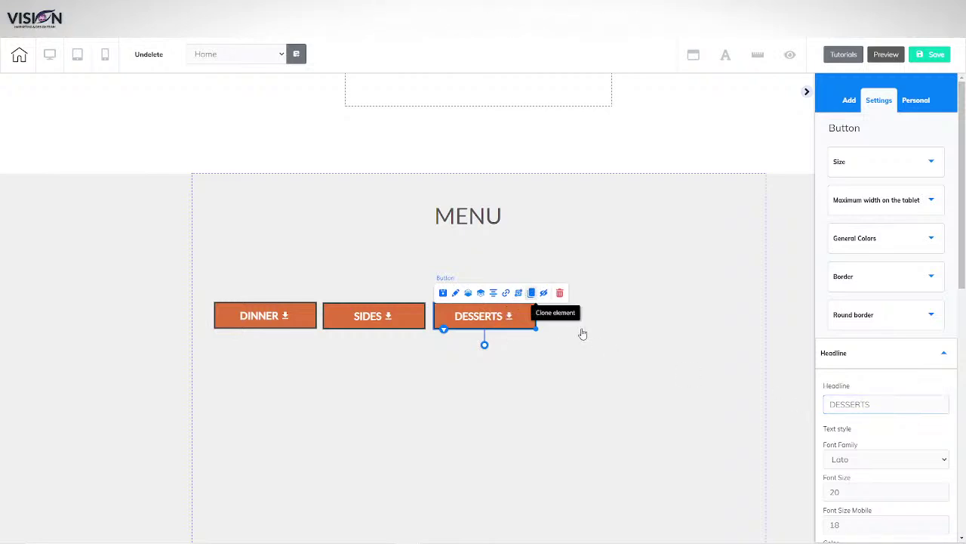
scroll(584, 450, down, 3)
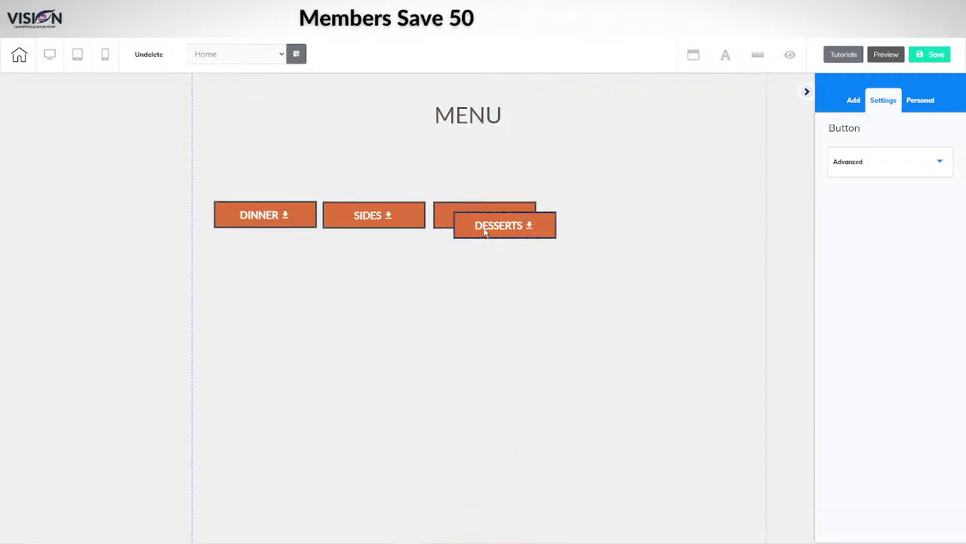
drag(483, 224, 580, 225)
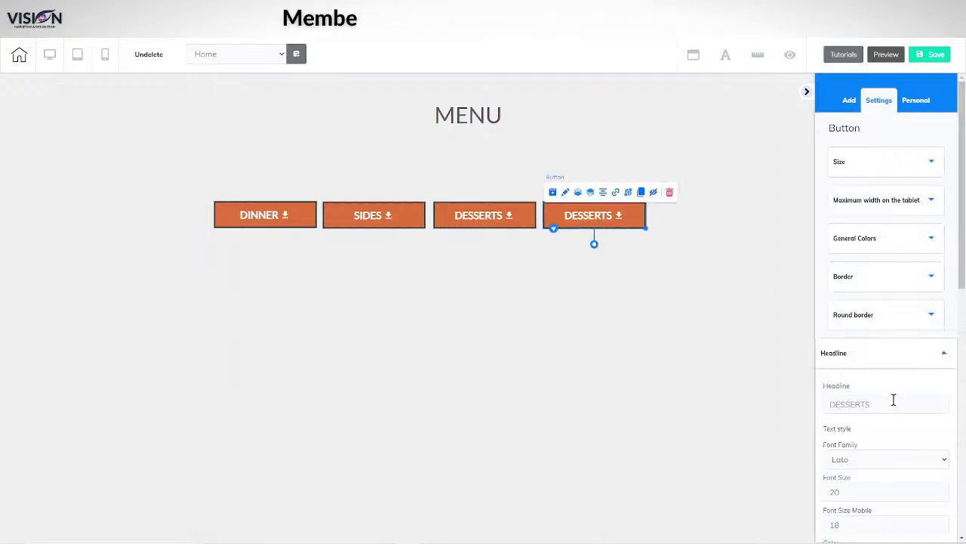
drag(893, 400, 819, 400)
text(DRINKS)
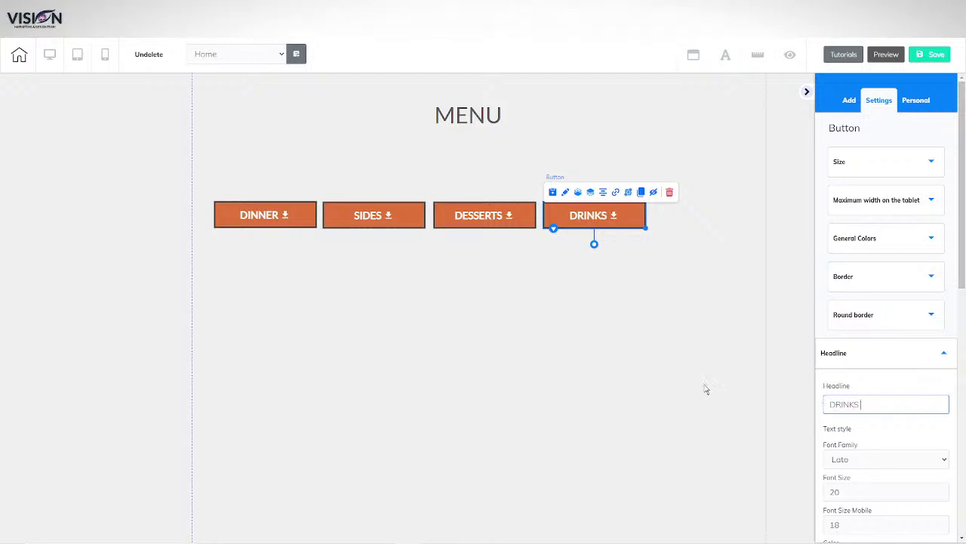
- Spread the SIDES, DESSERTS and DRINKS buttons apart across the width of the MENU panel, with DINNER at the start of the row
drag(613, 215, 674, 214)
drag(477, 220, 530, 217)
drag(392, 217, 416, 217)
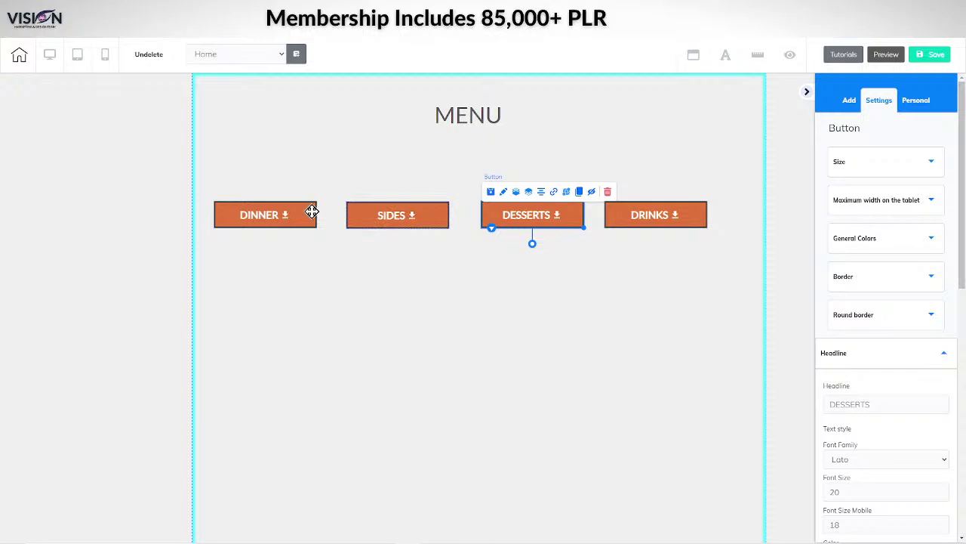
drag(312, 212, 281, 218)
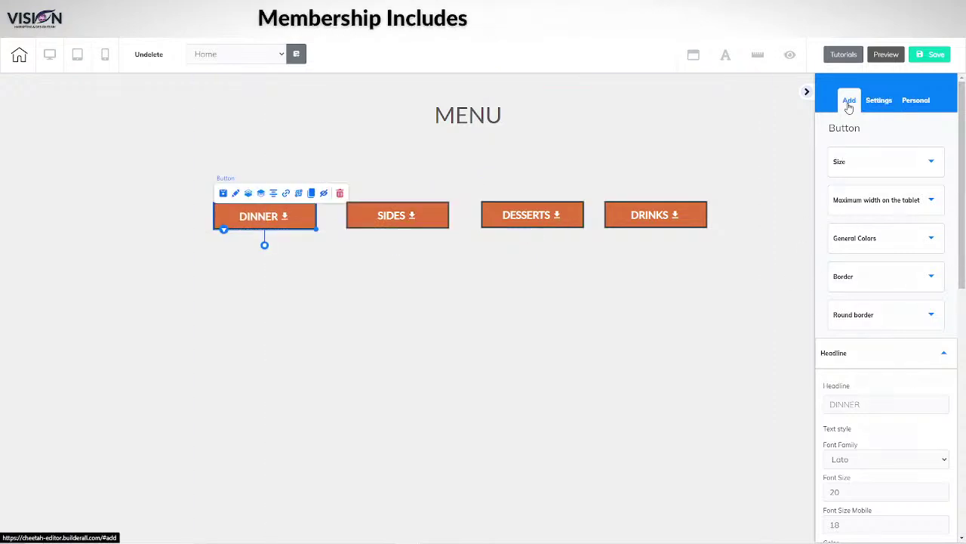
- Add the first Rotation Banner design, with the multi-armed man illustration, to the MENU panel below the buttons
click(847, 101)
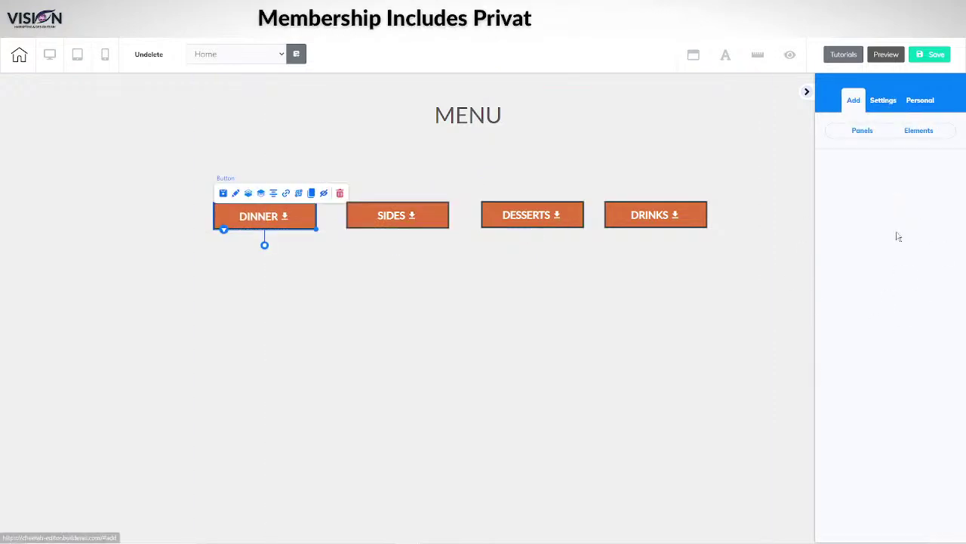
click(921, 132)
click(855, 172)
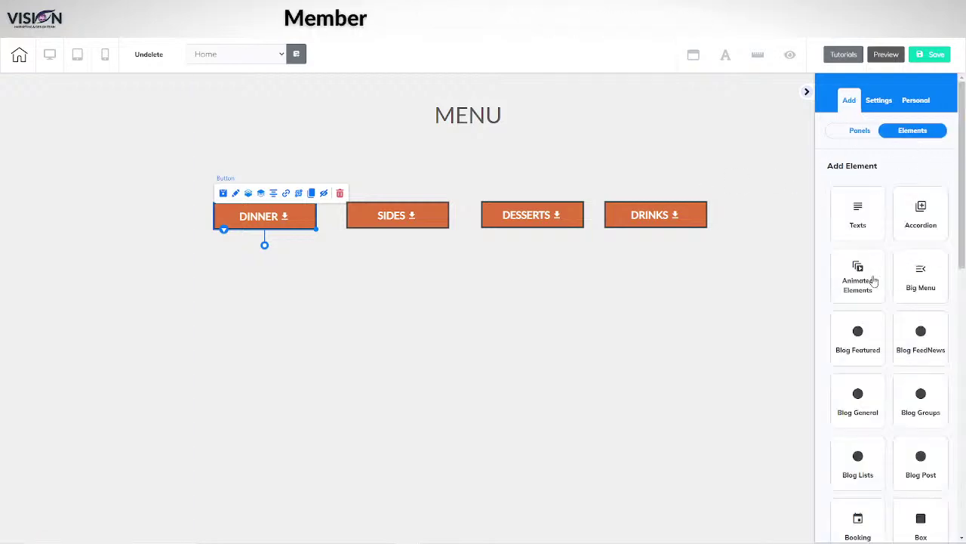
scroll(887, 272, down, 10)
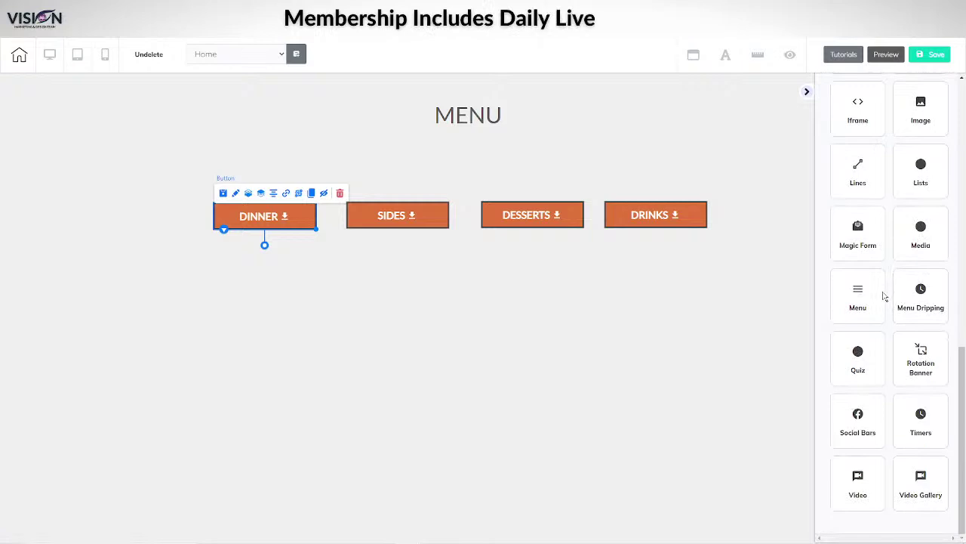
click(923, 351)
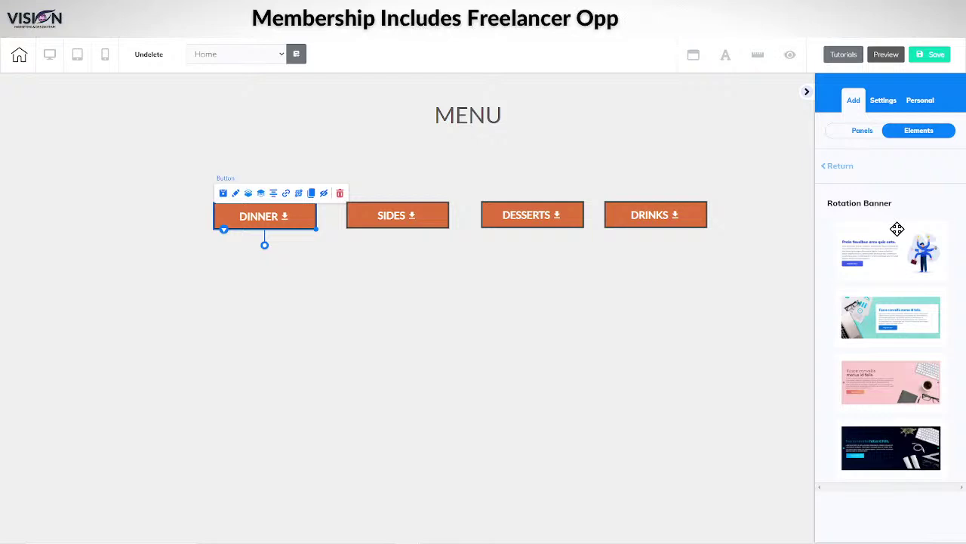
drag(897, 229, 486, 394)
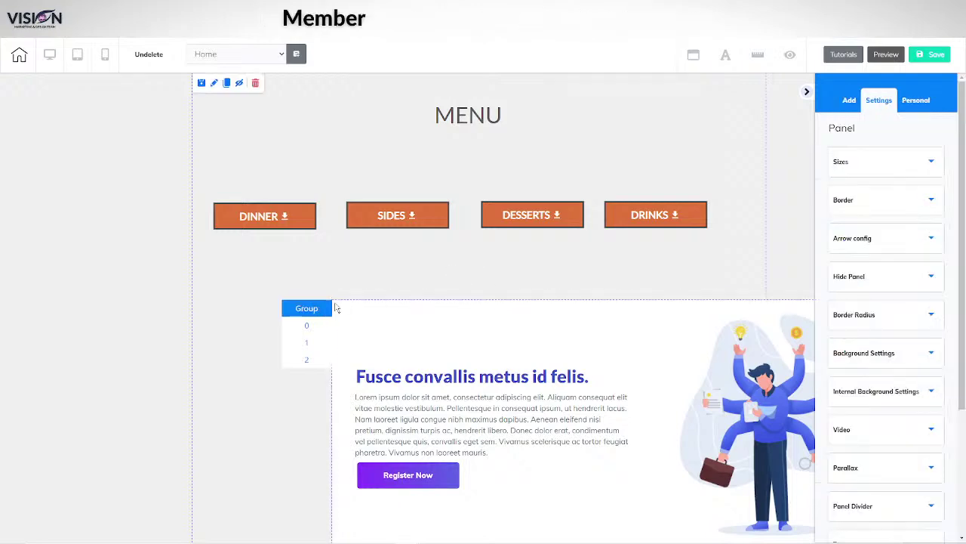
- Align the rotation banner with the panel's left edge just below the buttons, then enlarge it downward and to the panel's right edge
drag(370, 305, 224, 252)
click(578, 412)
scroll(582, 420, down, 5)
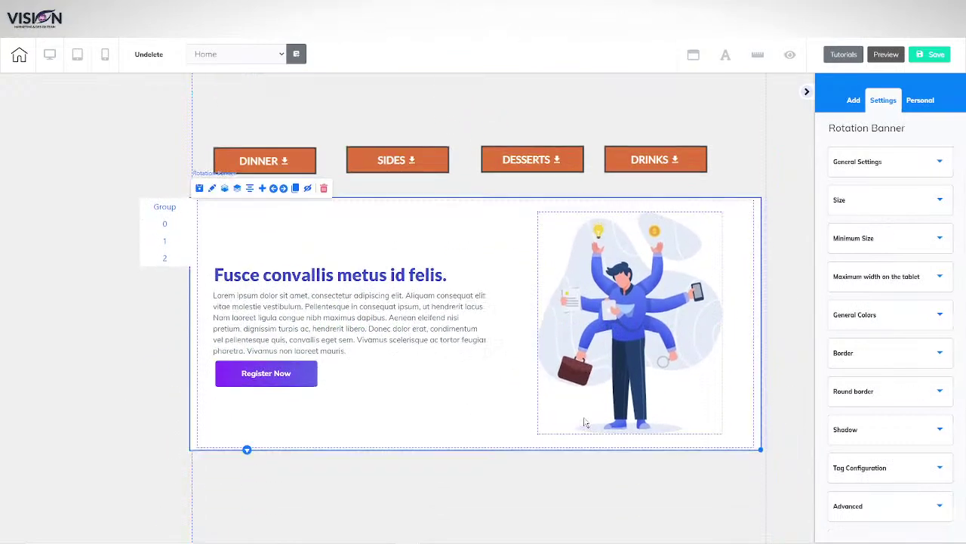
scroll(759, 226, up, 1)
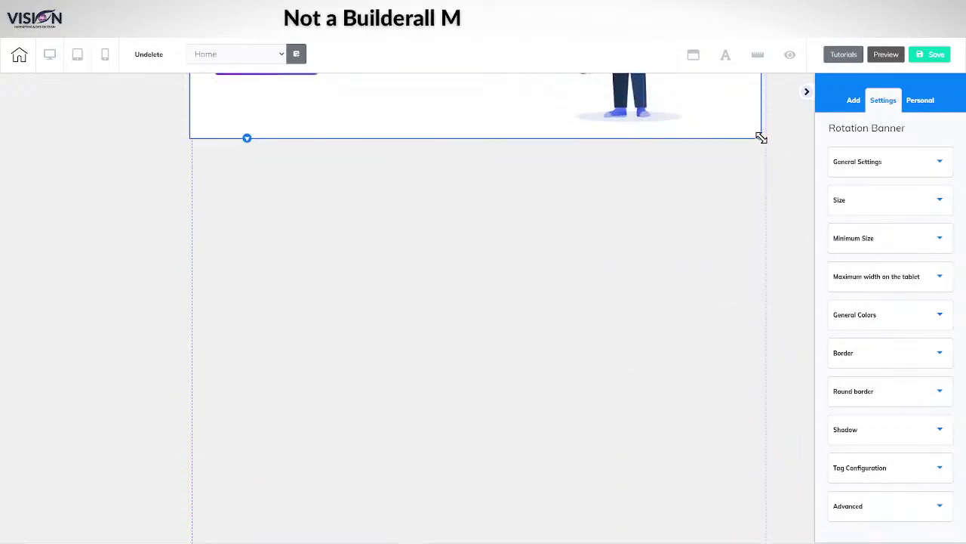
drag(761, 137, 767, 326)
scroll(509, 296, up, 8)
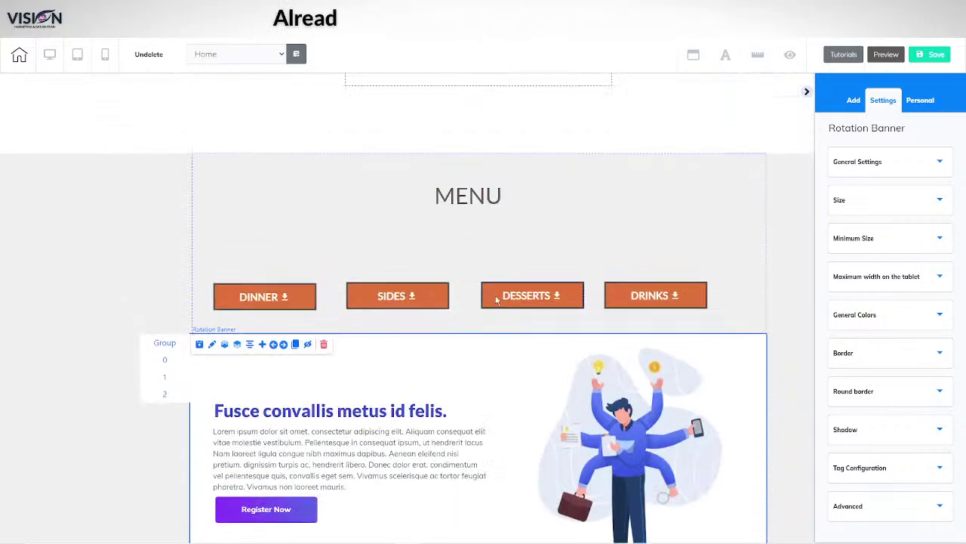
- Examine the rotation banner's container and page through its individual slider pages
scroll(302, 341, down, 5)
scroll(297, 345, up, 1)
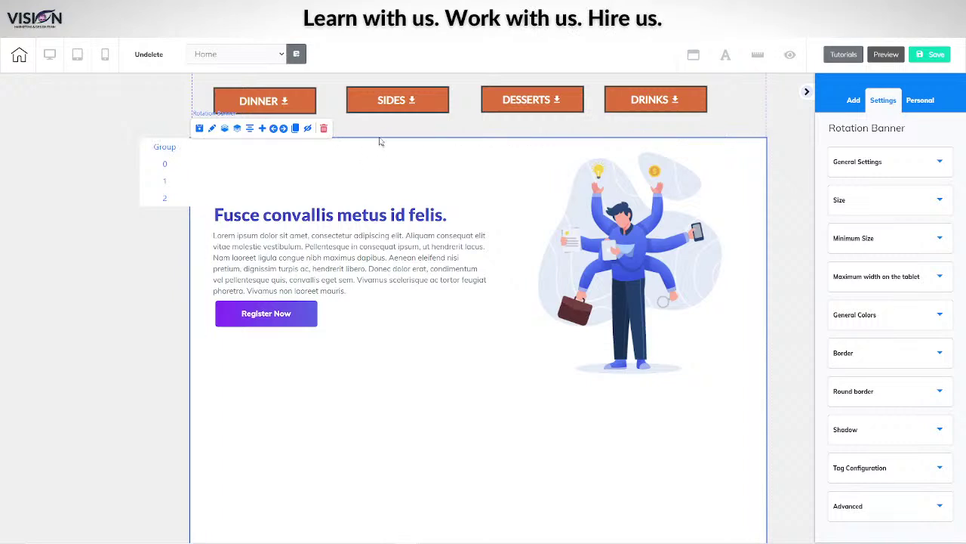
click(211, 129)
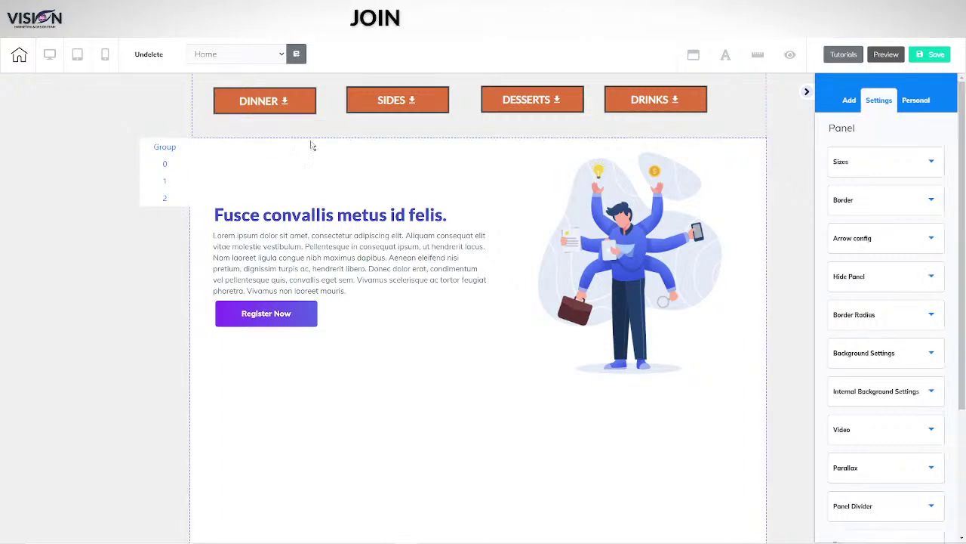
click(392, 144)
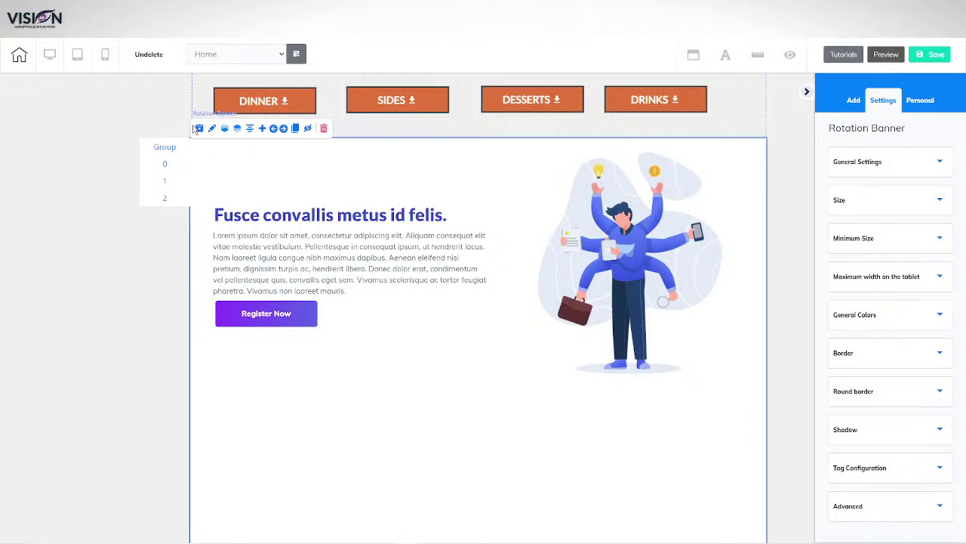
click(229, 186)
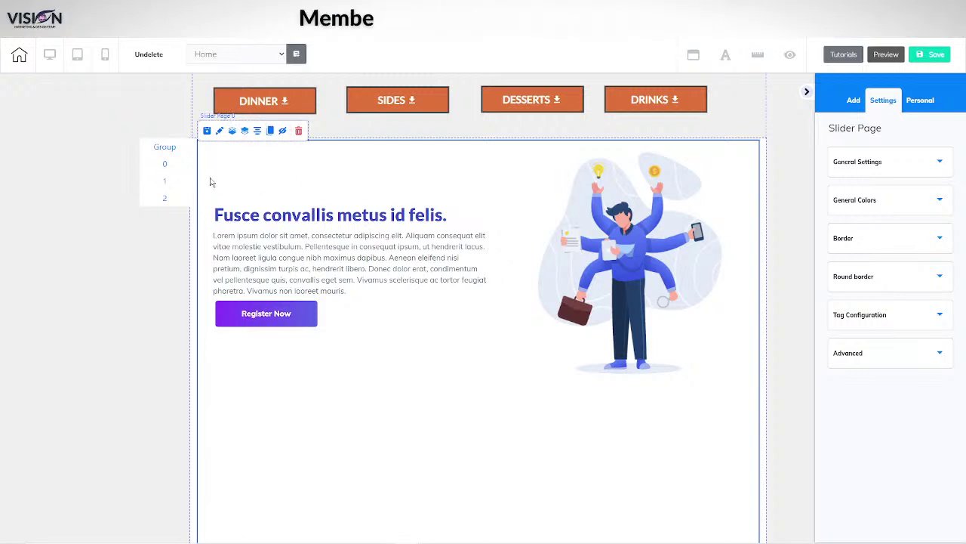
click(362, 143)
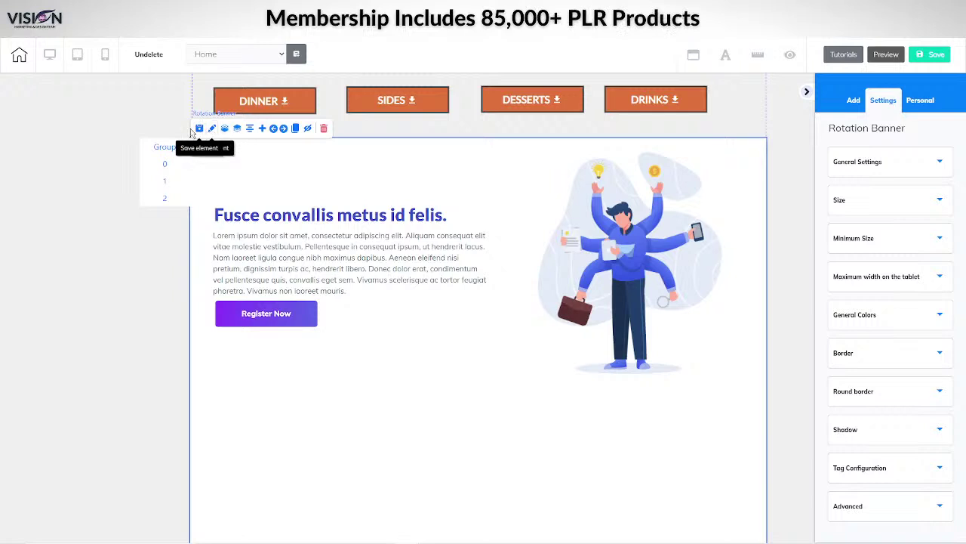
click(283, 129)
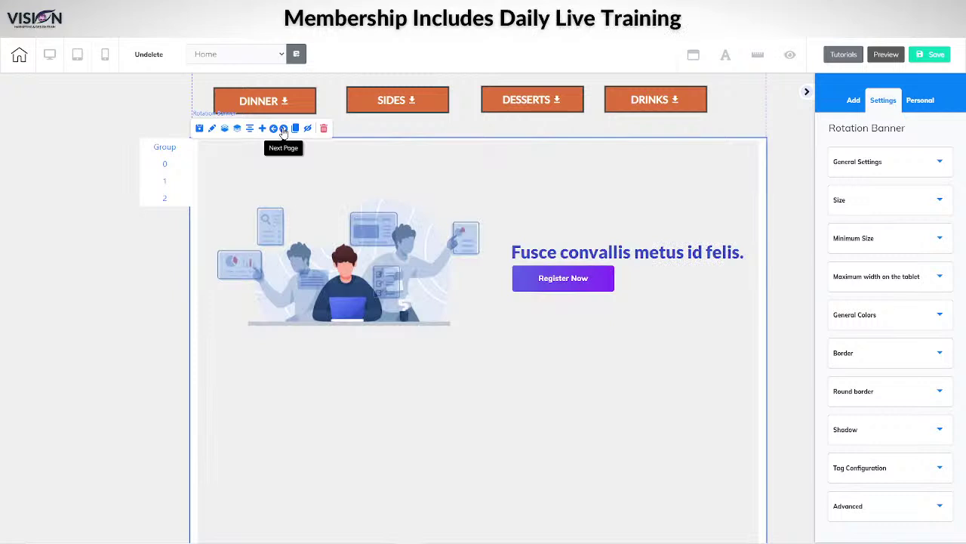
click(283, 129)
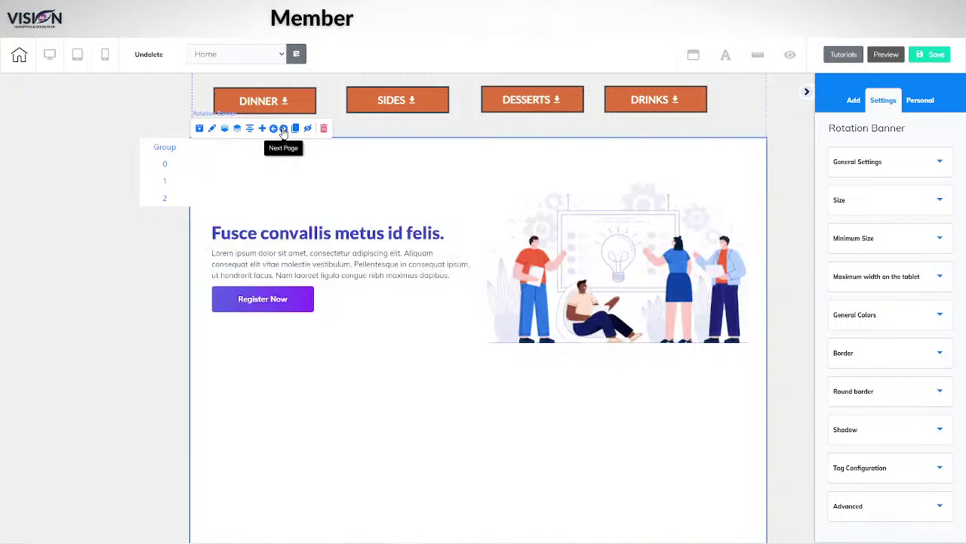
click(283, 129)
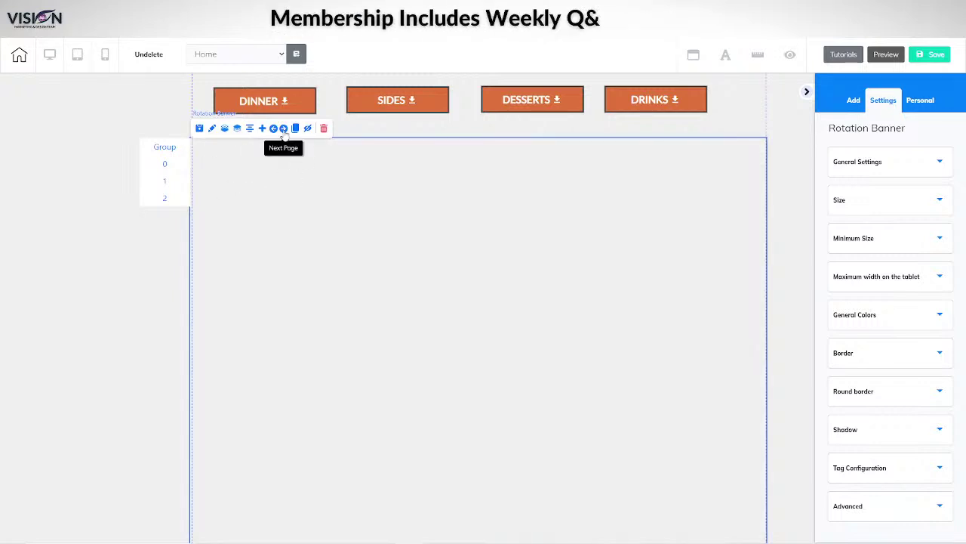
click(158, 200)
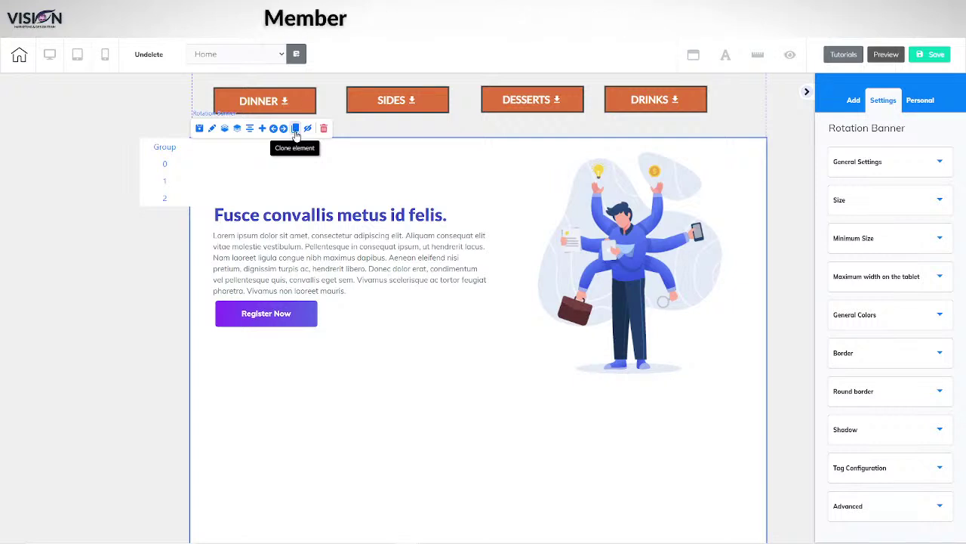
click(215, 185)
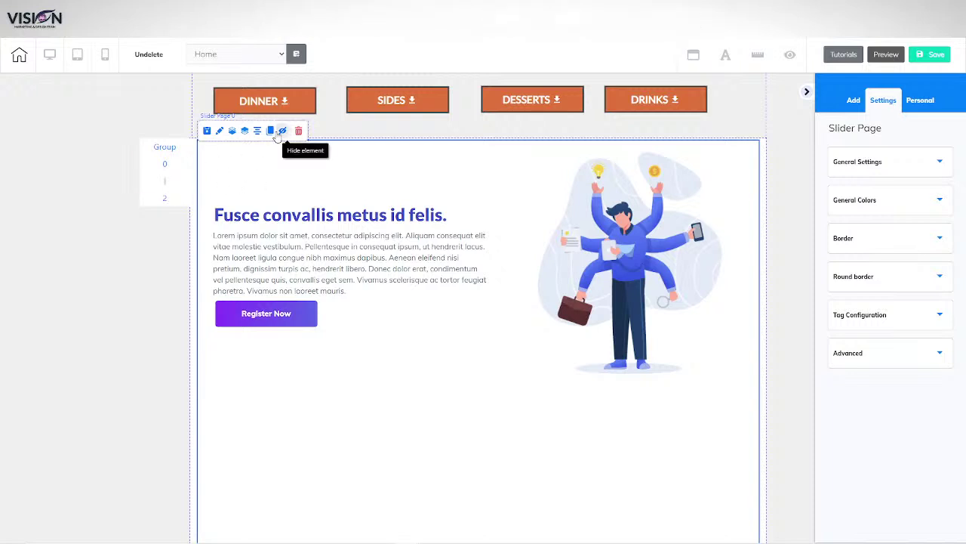
- Delete slider page 2, with the four people around a board, from the rotation banner
click(165, 199)
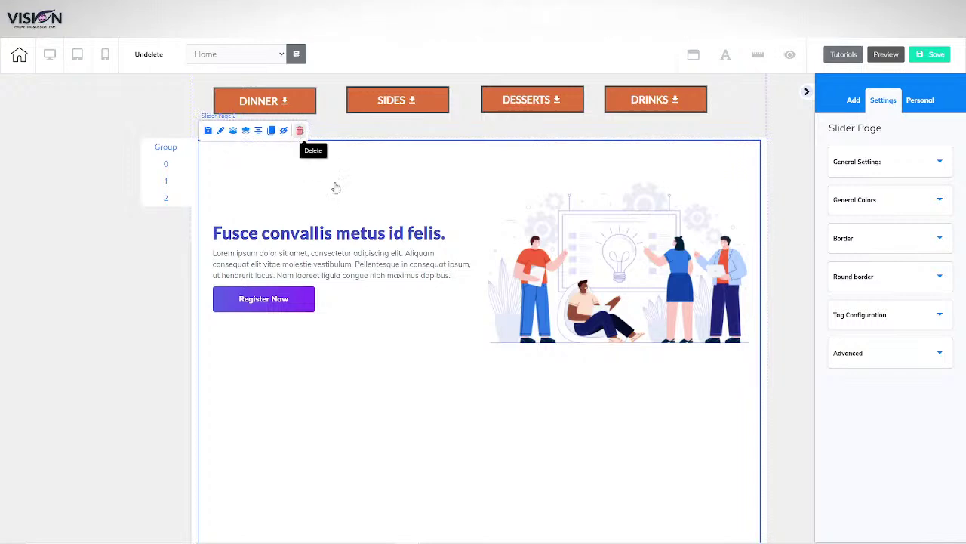
click(299, 130)
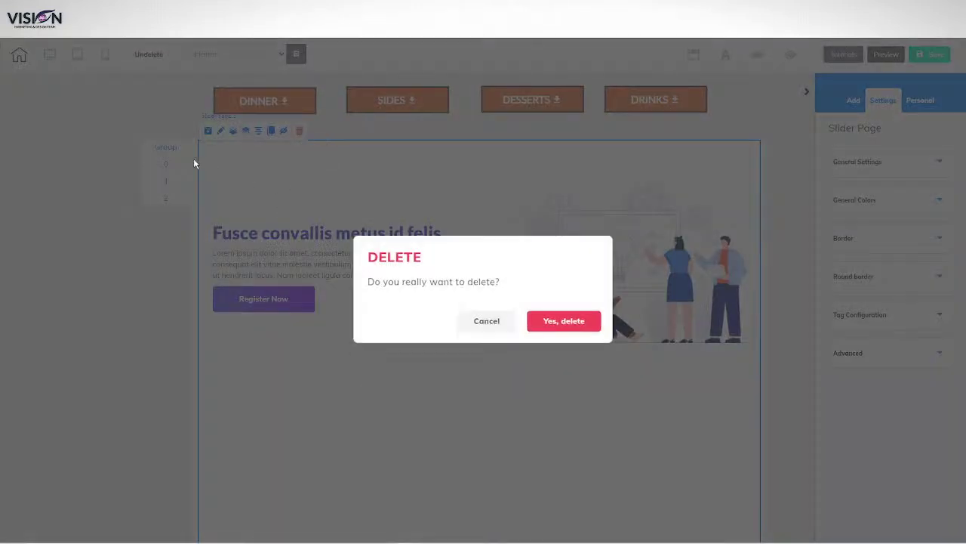
click(564, 321)
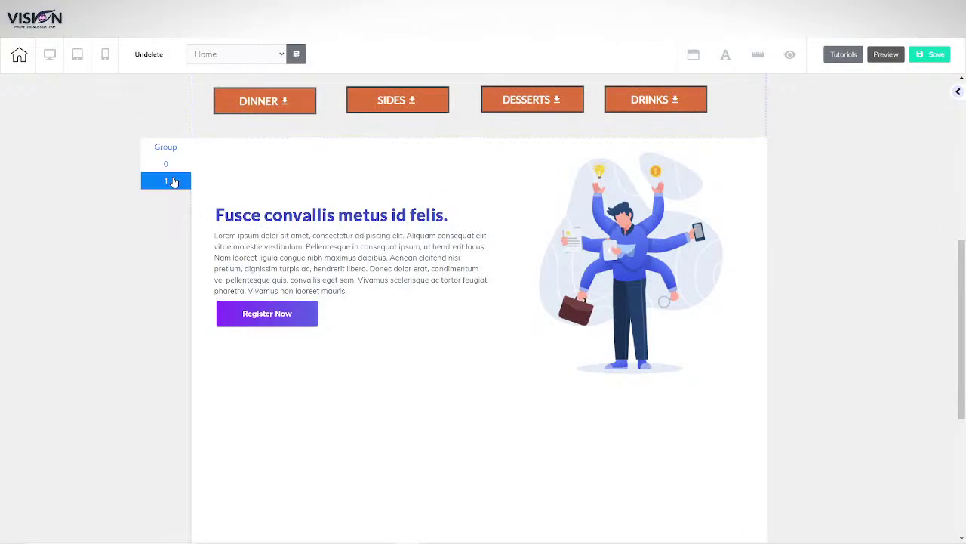
- Delete slider page 1, with the three people around a laptop, from the rotation banner
click(173, 181)
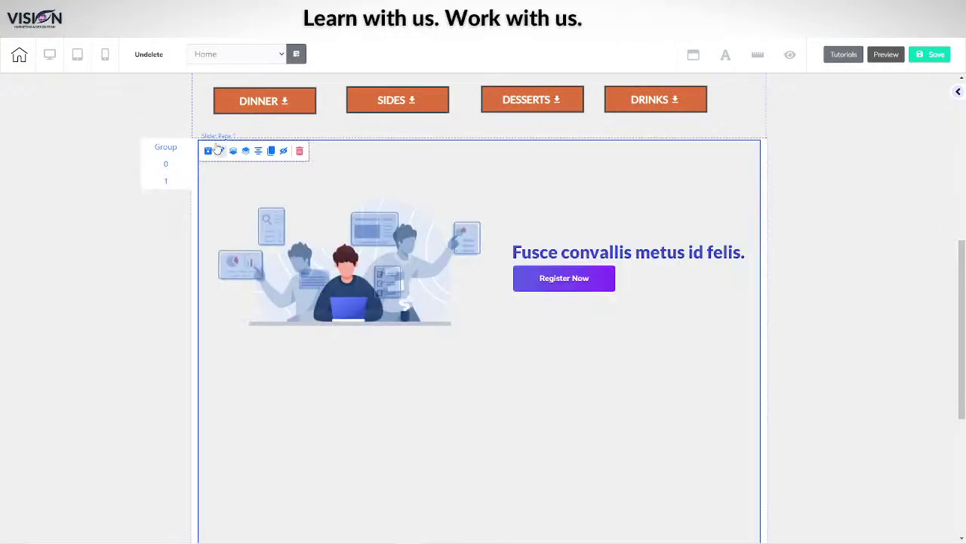
click(299, 151)
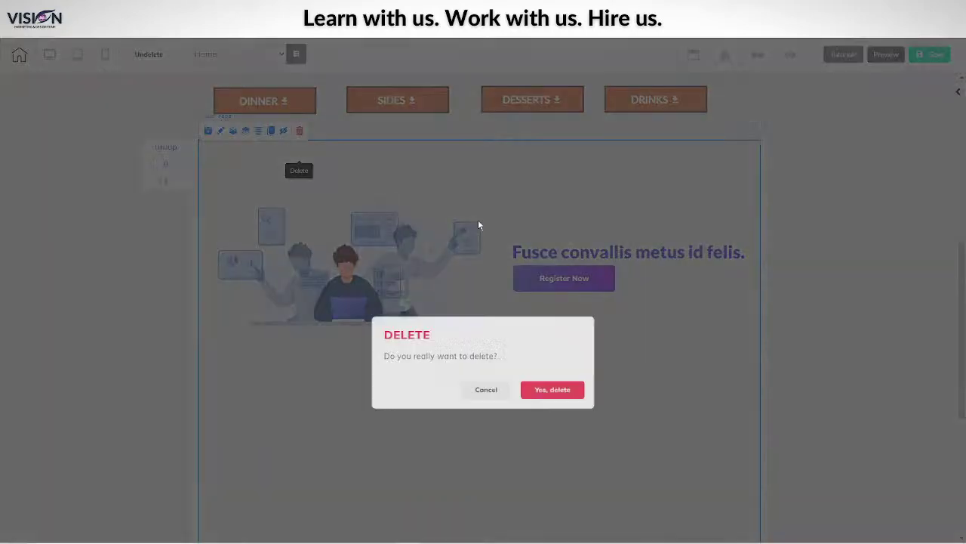
click(548, 323)
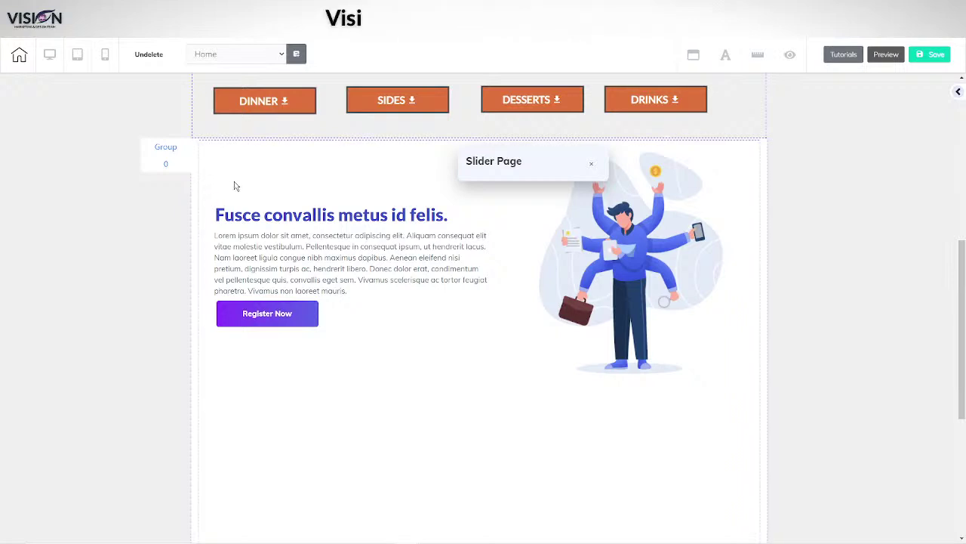
- Delete the "Fusce convallis metus id felis." heading and the lorem ipsum paragraph from the remaining slider page
click(214, 165)
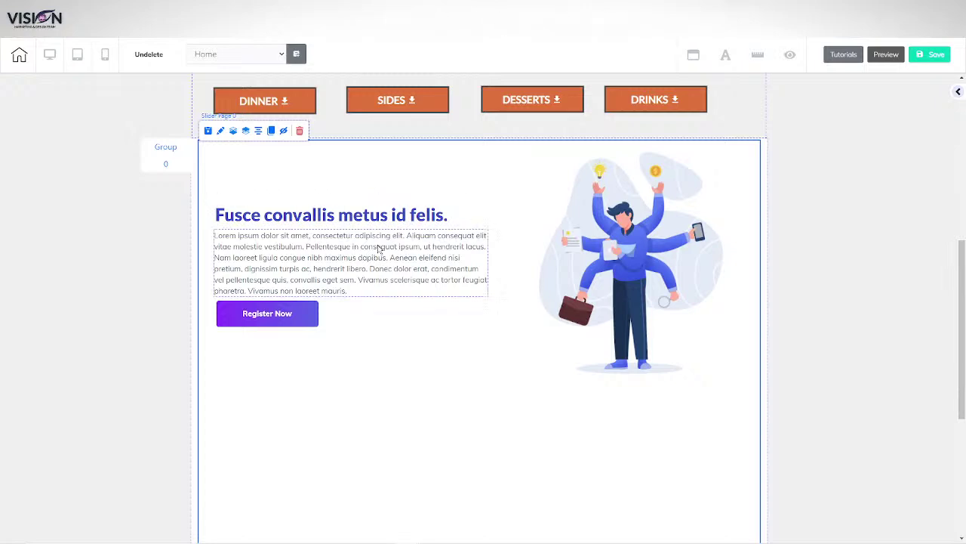
click(396, 218)
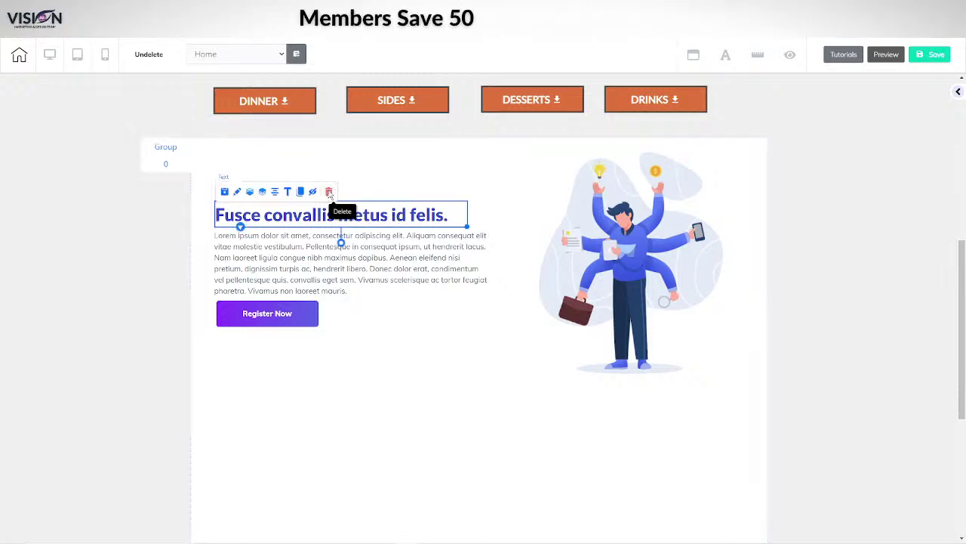
click(329, 191)
click(556, 320)
click(287, 273)
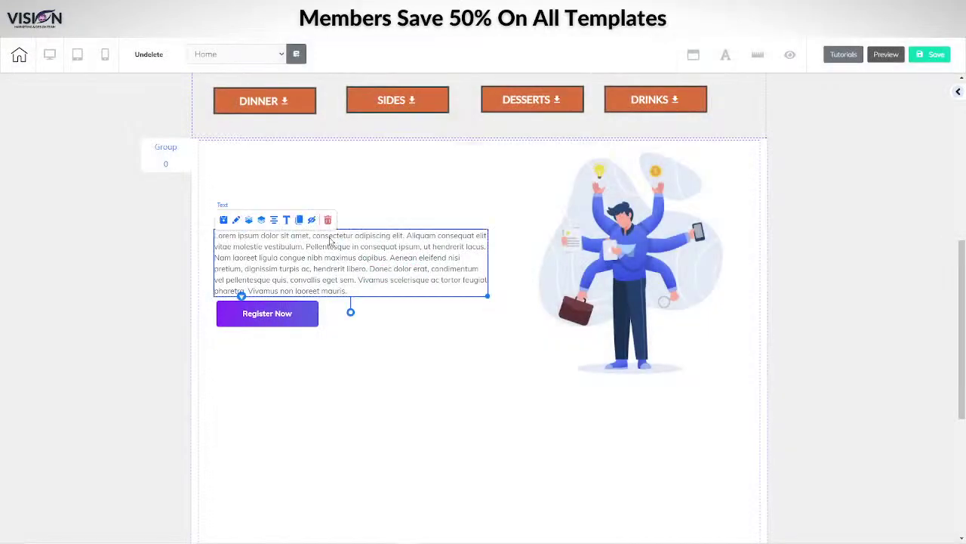
click(328, 221)
click(553, 319)
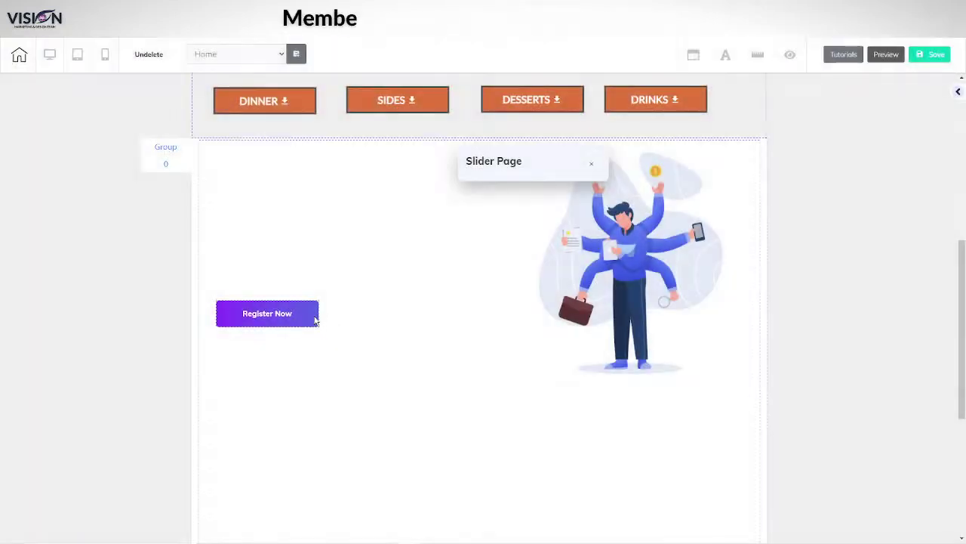
- Delete the Register Now button and the multi-armed man illustration from the slider page
click(305, 313)
click(341, 287)
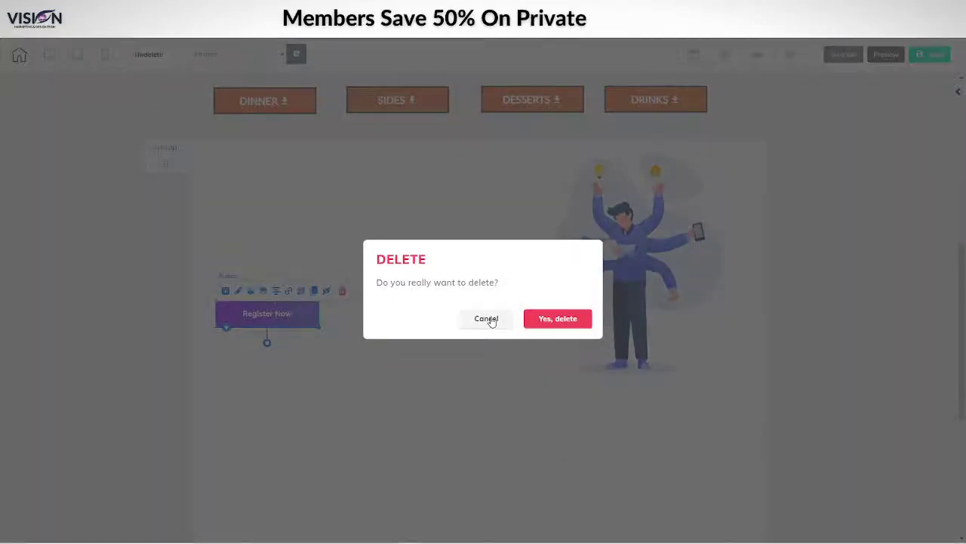
click(554, 319)
click(677, 221)
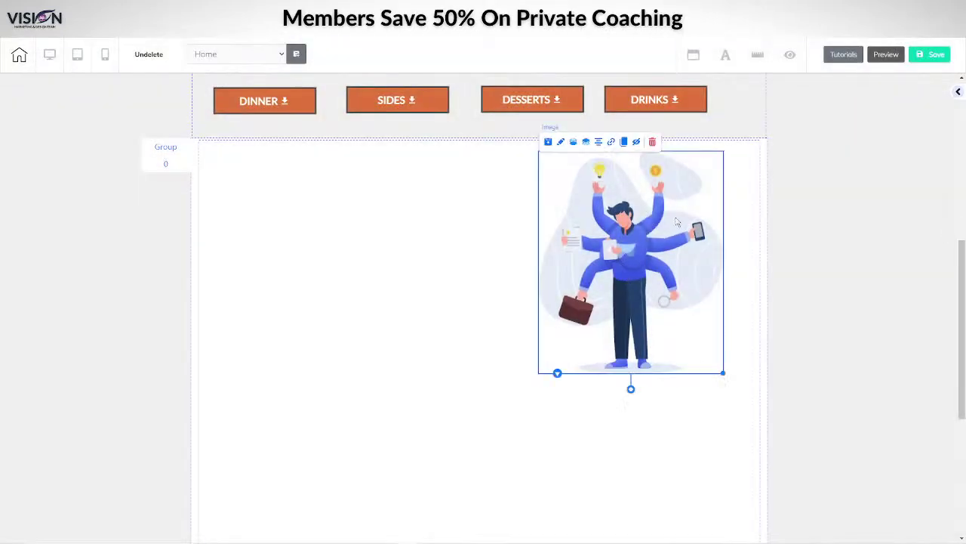
click(655, 143)
click(571, 319)
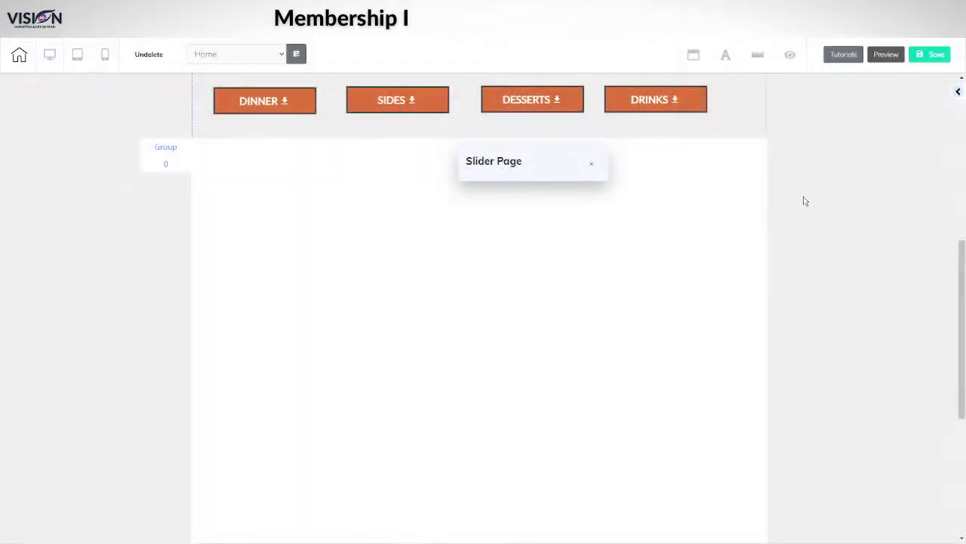
- Insert the saved MENU panel from the personal panels collection into the page
click(959, 93)
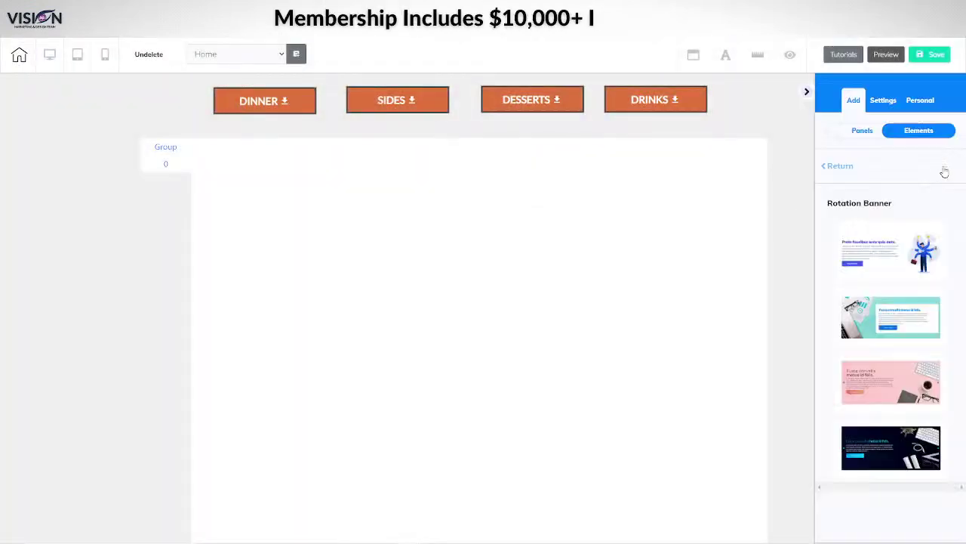
click(837, 168)
click(918, 101)
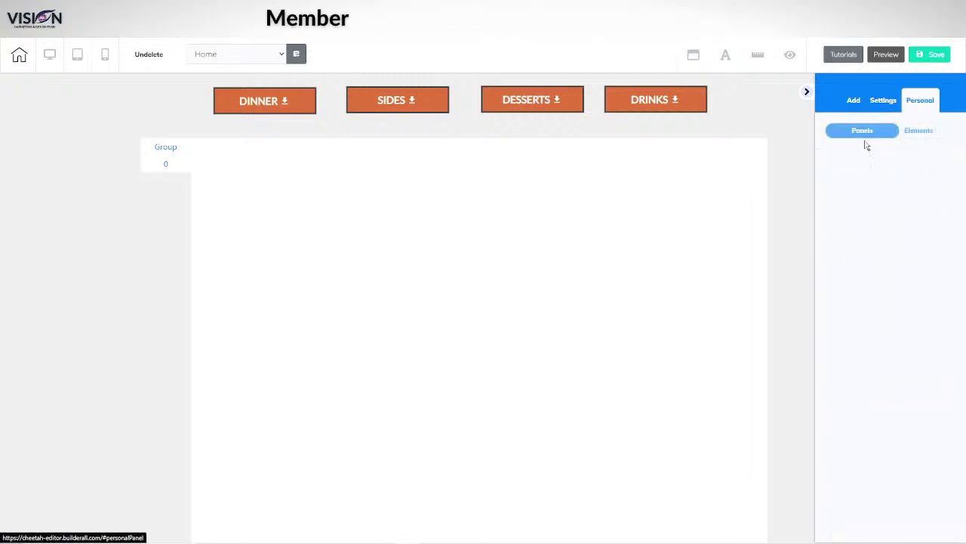
click(903, 131)
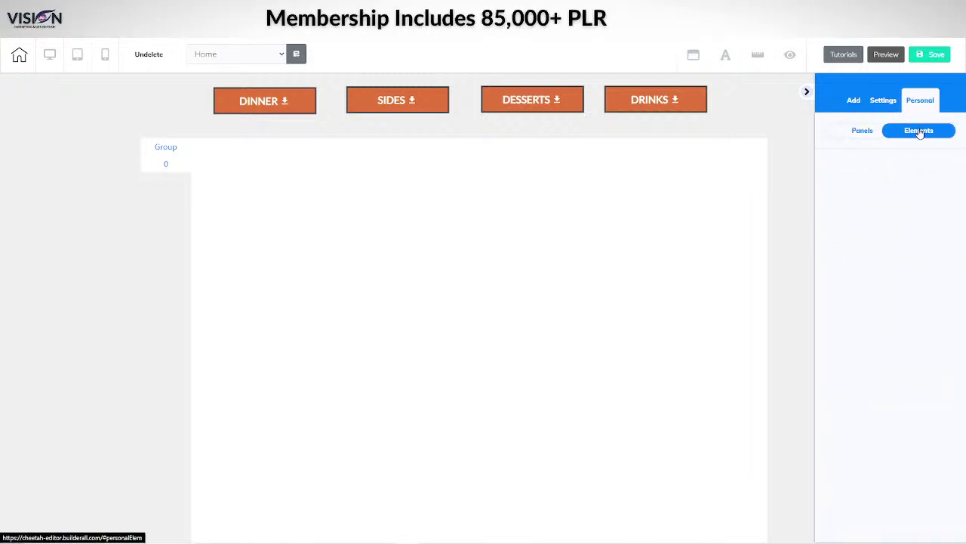
click(838, 135)
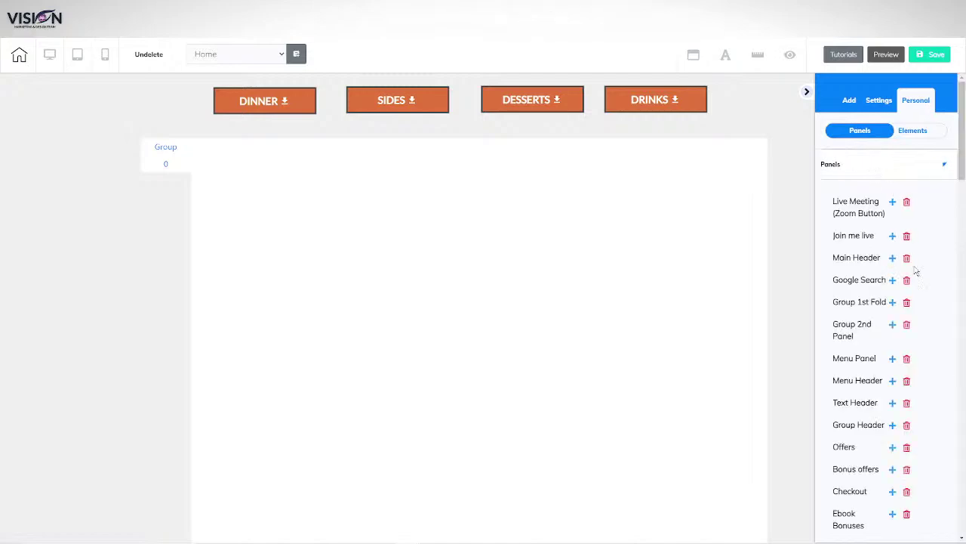
scroll(868, 302, down, 10)
scroll(868, 309, down, 15)
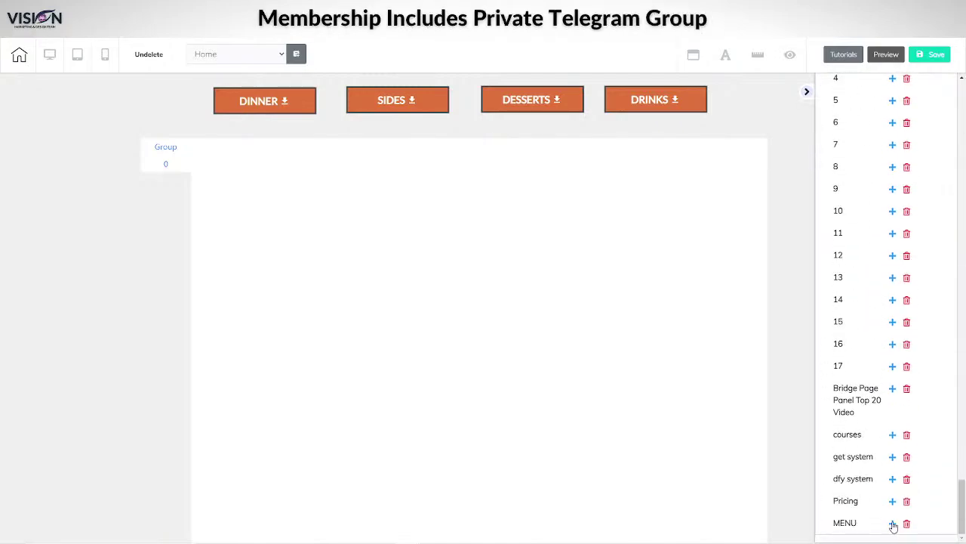
scroll(775, 401, down, 3)
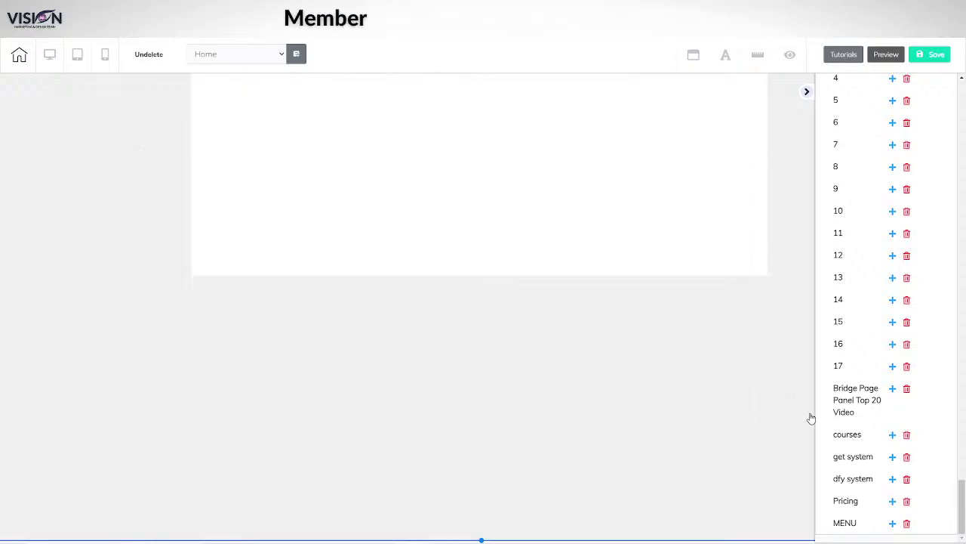
- Shorten the panel holding the rotation banner so that it ends just below the banner
drag(835, 461, 520, 348)
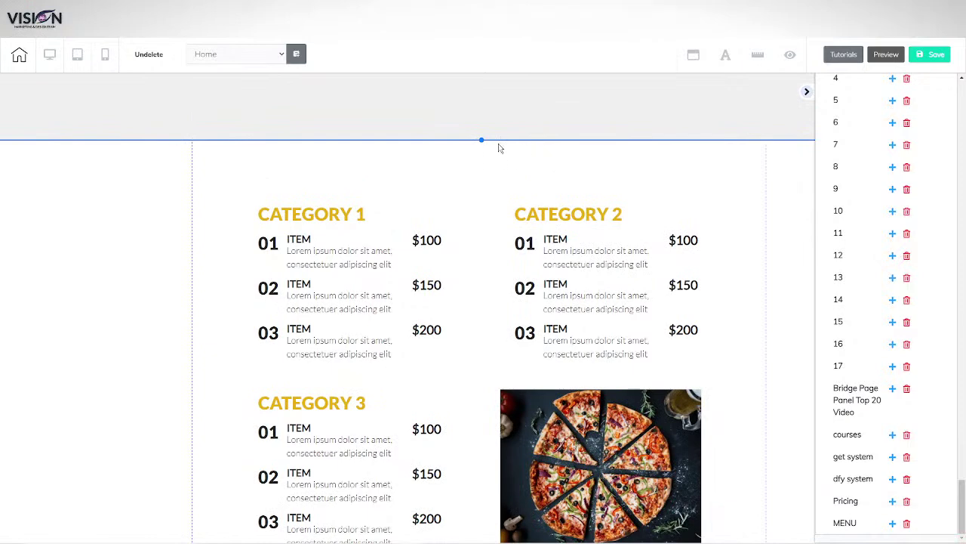
drag(482, 139, 468, 79)
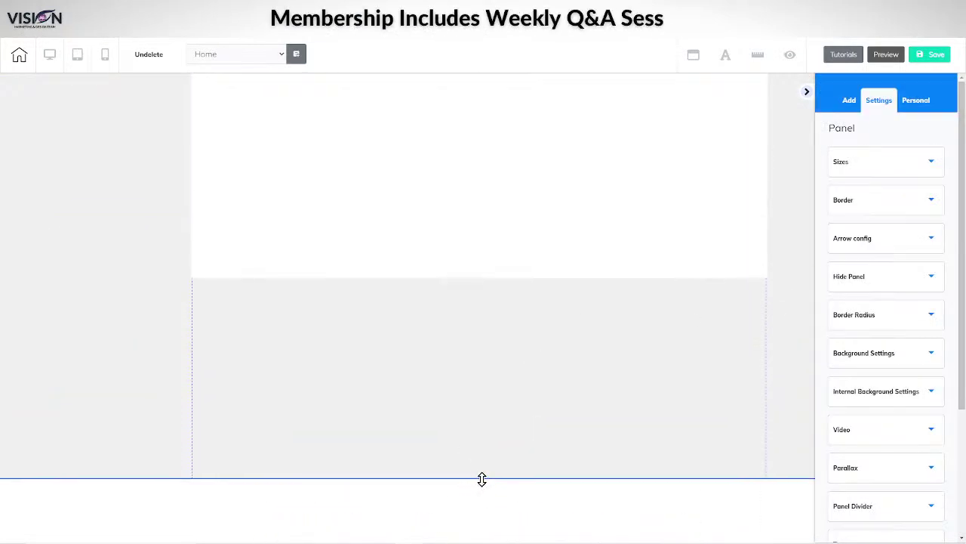
drag(481, 476, 464, 295)
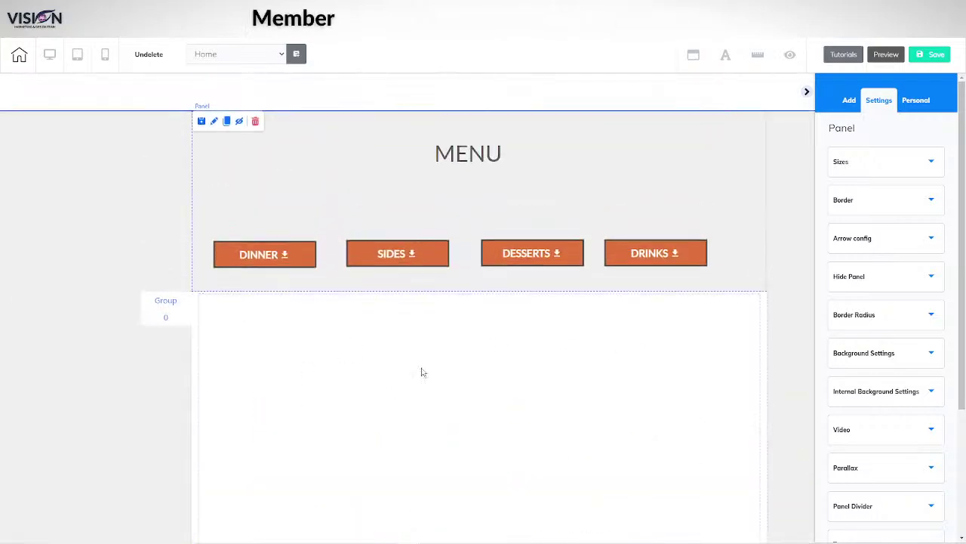
- Move the CATEGORY 1 and CATEGORY 2 boxes from the inserted menu panel up into the blank rotation banner
scroll(412, 381, down, 5)
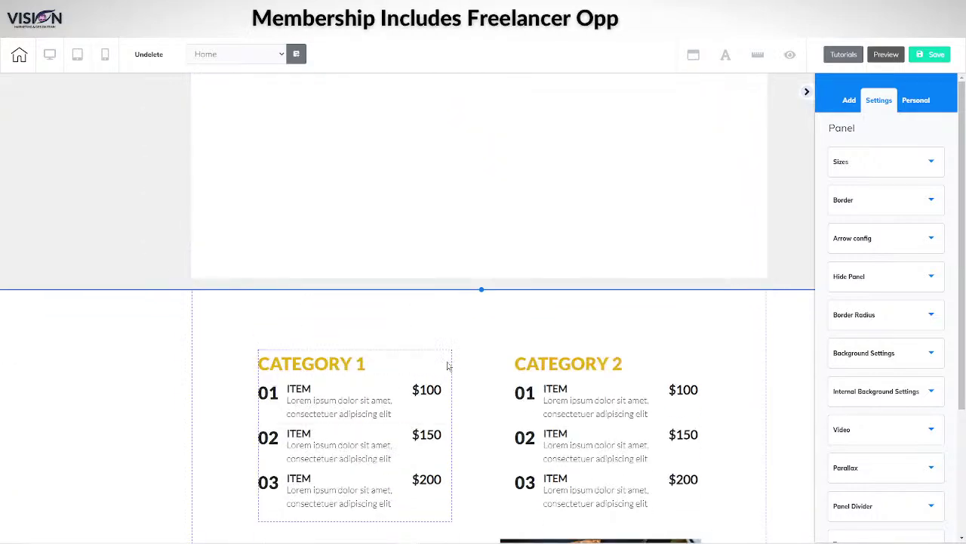
drag(448, 366, 420, 82)
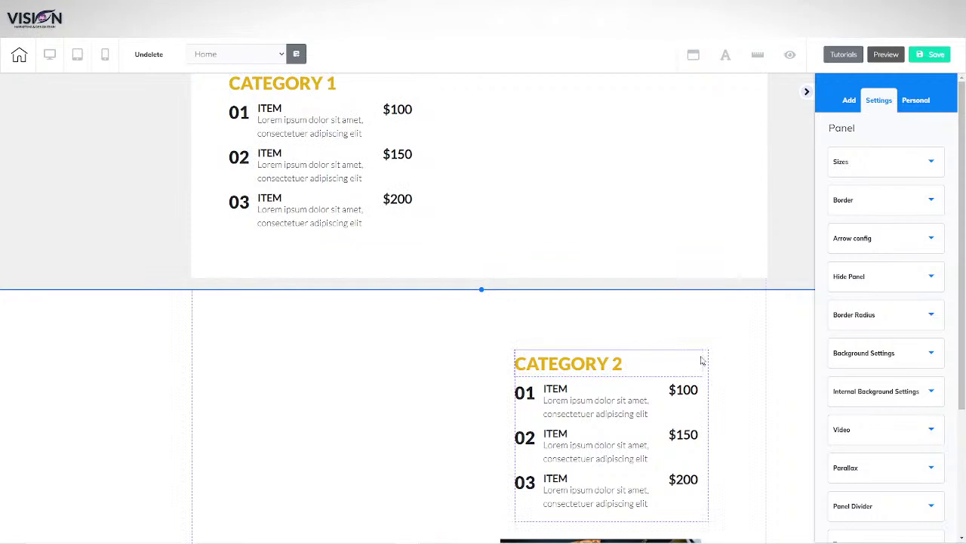
click(700, 359)
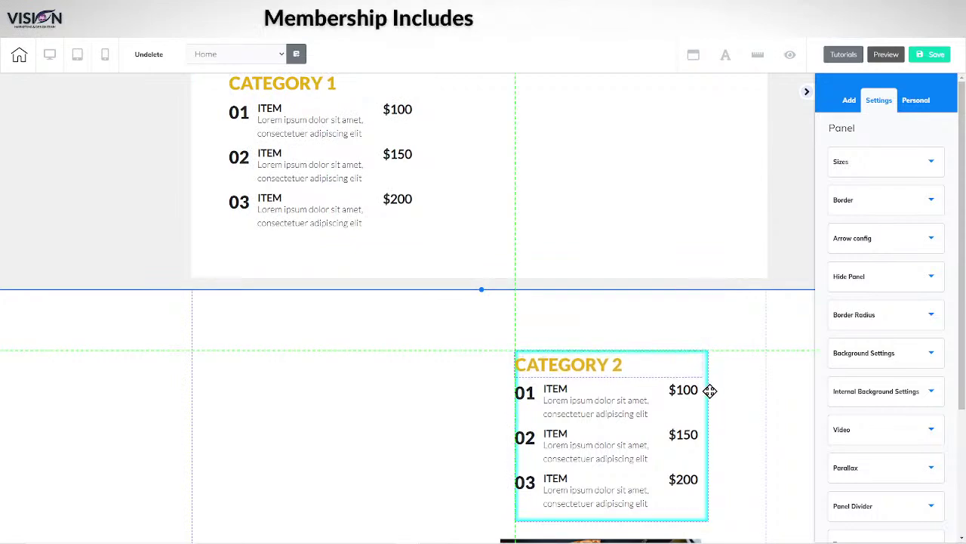
drag(709, 389, 675, 80)
- Move the pizza image and the CATEGORY 3 box up toward the upper edge of the inserted menu panel
scroll(683, 402, down, 5)
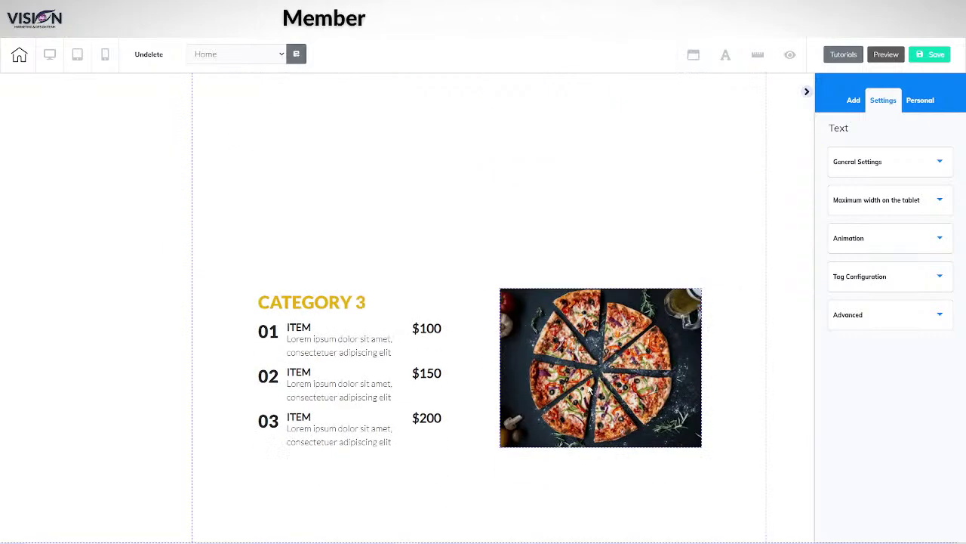
drag(589, 390, 615, 175)
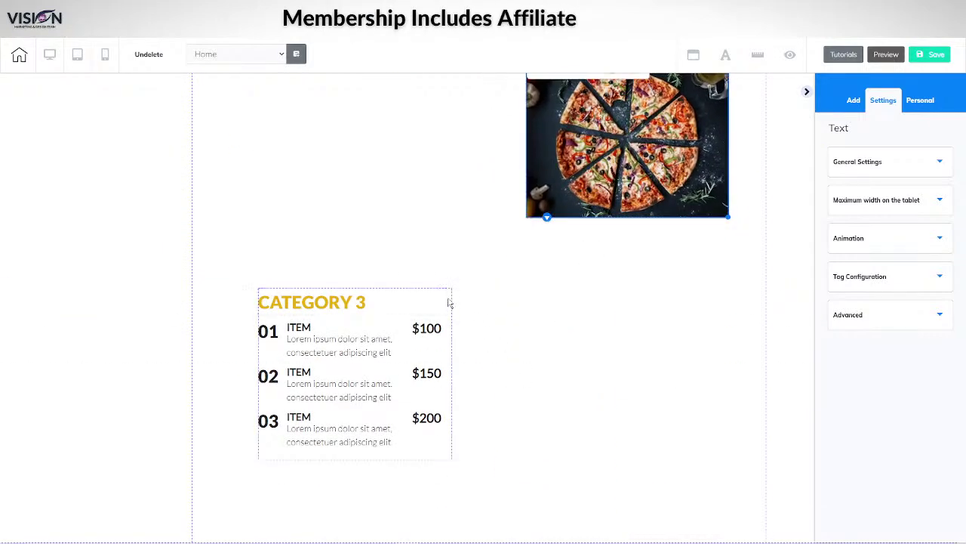
drag(449, 302, 440, 120)
scroll(476, 354, up, 2)
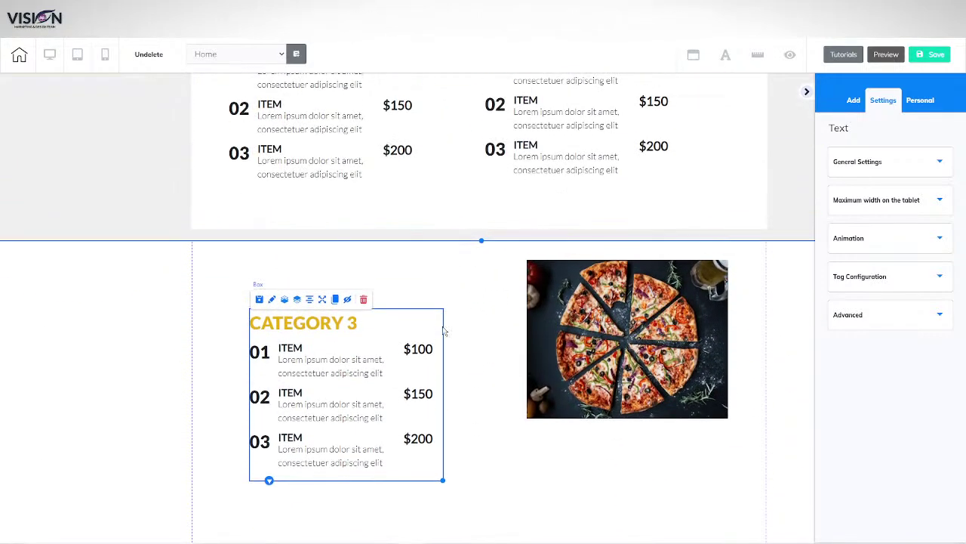
- Place the CATEGORY 1 and CATEGORY 2 boxes side by side at matching height near the banner's upper edge, below the buttons
scroll(510, 398, up, 5)
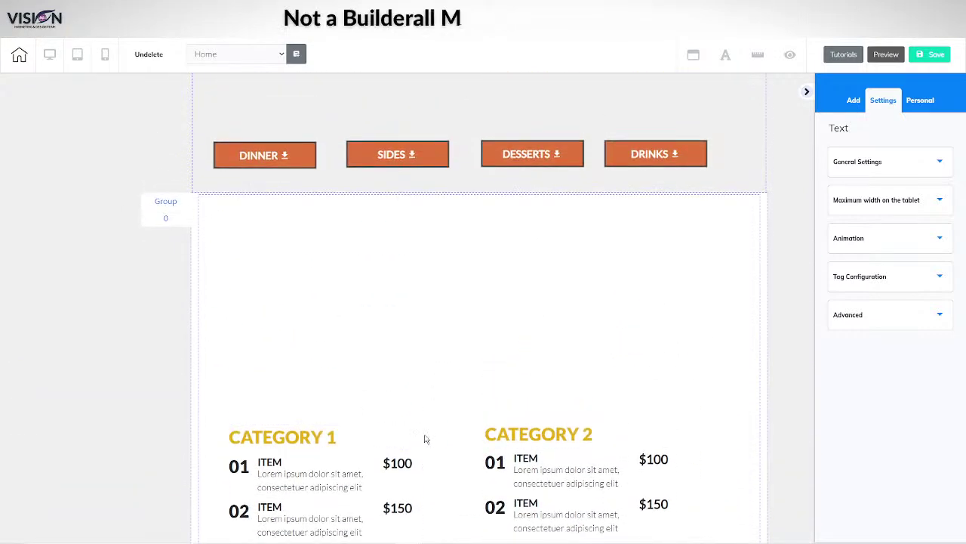
drag(421, 439, 406, 219)
drag(675, 432, 707, 218)
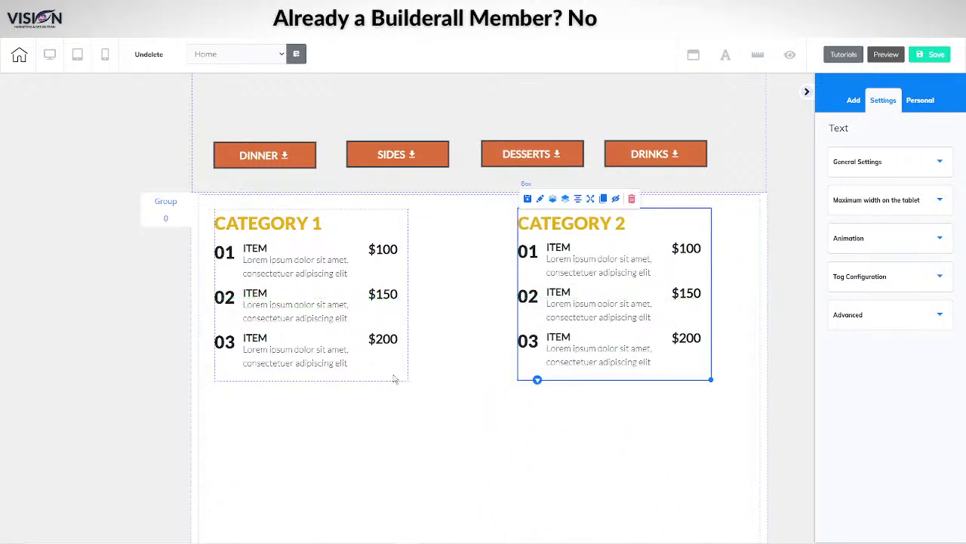
drag(397, 377, 404, 408)
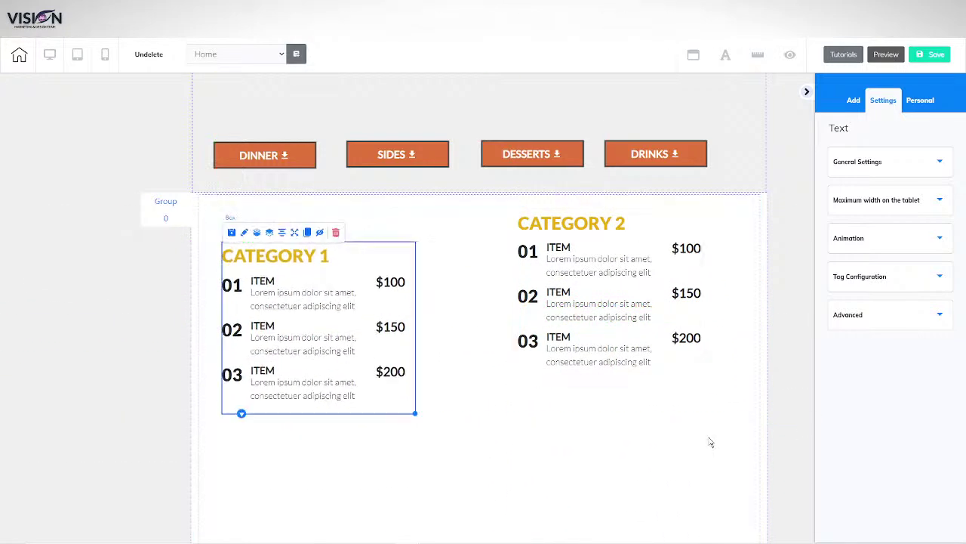
drag(705, 380, 702, 409)
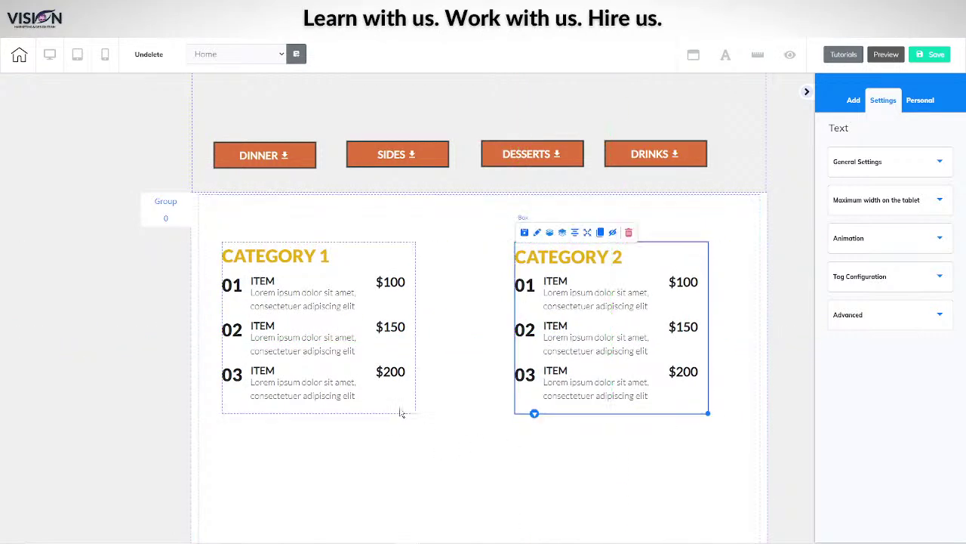
- Nudge CATEGORY 1's item 03 row down slightly, and shift the CATEGORY 1 and CATEGORY 2 boxes closer together in the banner
mouse_move(400, 413)
mouse_down()
mouse_move(416, 401)
mouse_move(423, 407)
mouse_move(392, 410)
mouse_move(404, 407)
mouse_up()
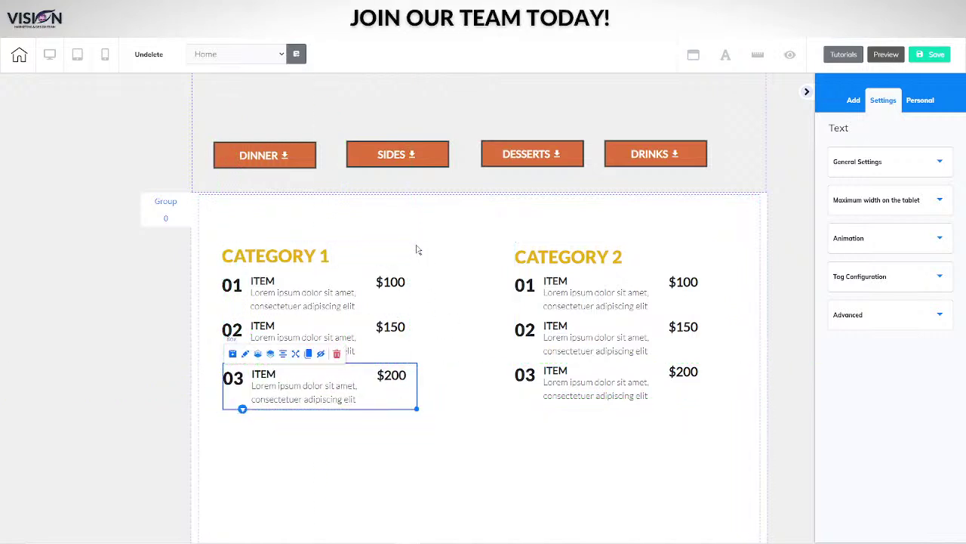
click(423, 445)
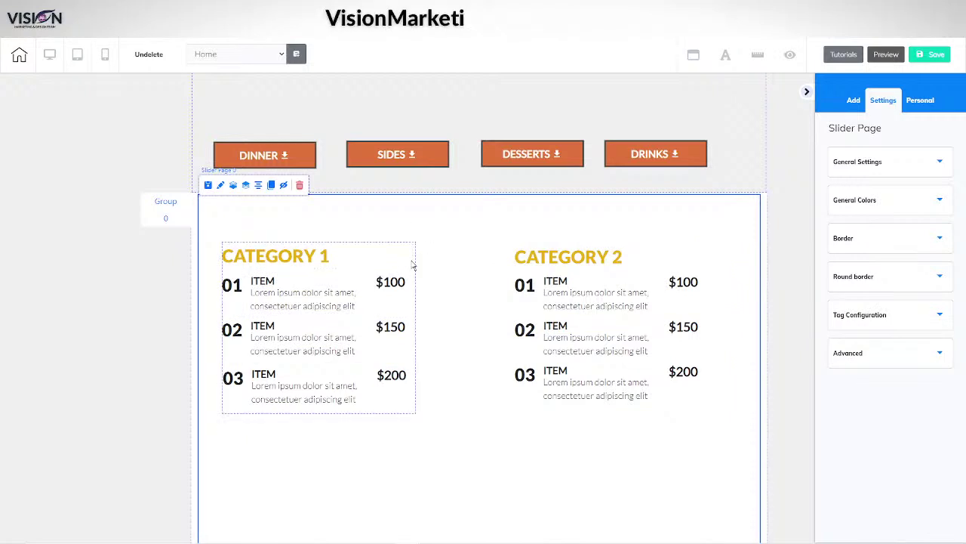
drag(413, 264, 448, 259)
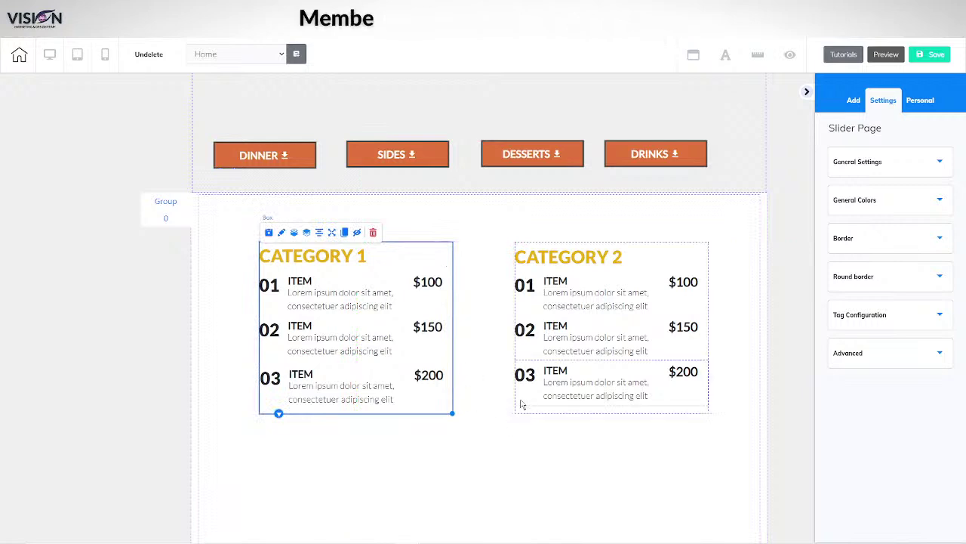
drag(523, 416, 516, 411)
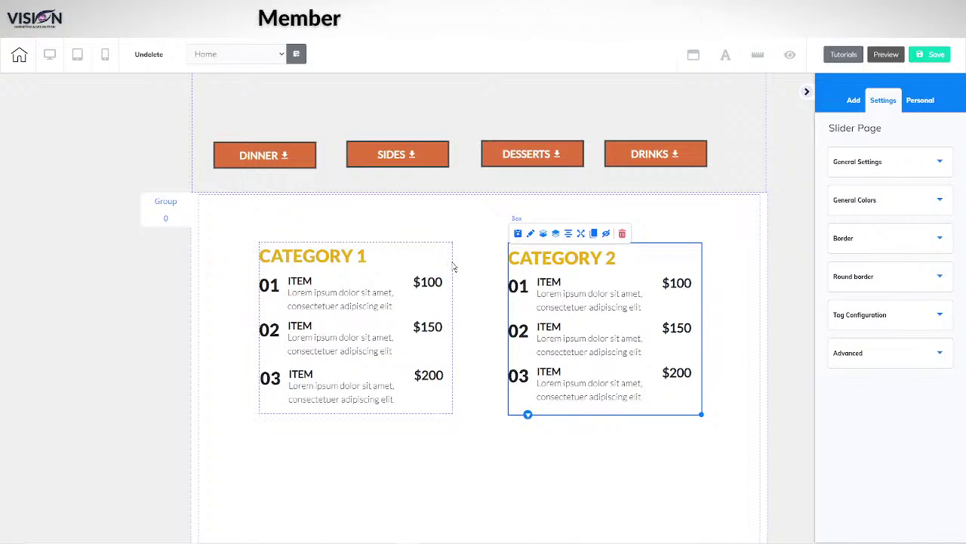
drag(453, 272, 433, 265)
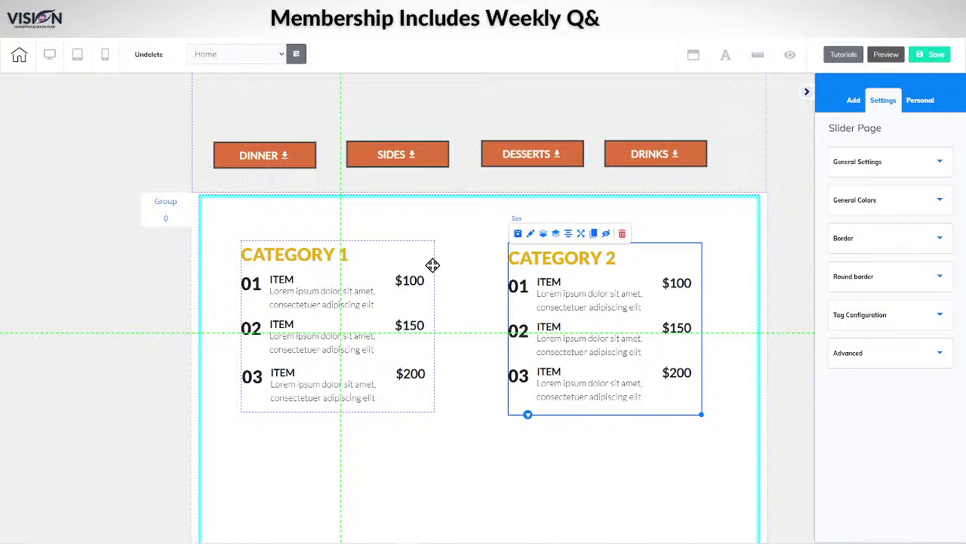
drag(433, 265, 434, 269)
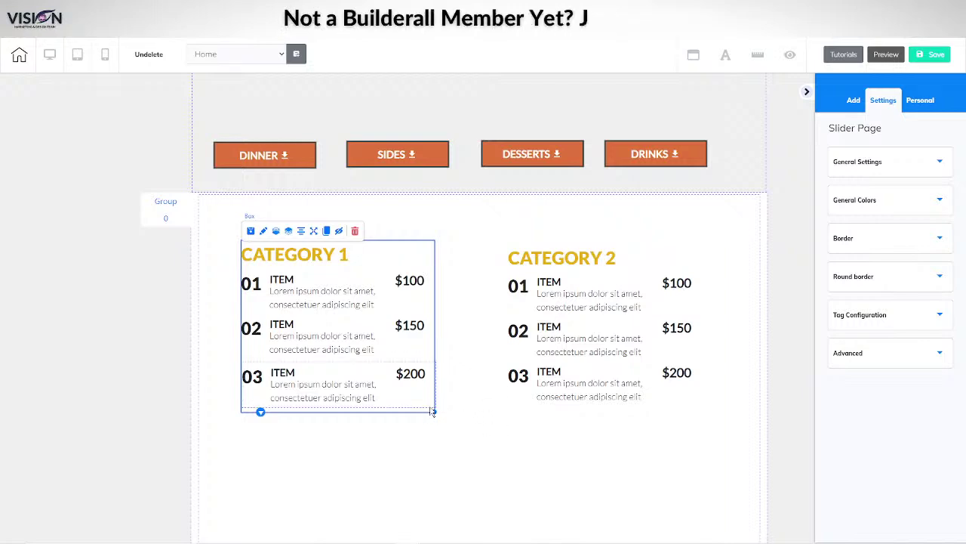
- Shift the CATEGORY 1 and CATEGORY 2 boxes slightly lower in the banner, keeping them level with each other
drag(432, 249, 432, 254)
drag(697, 414, 695, 422)
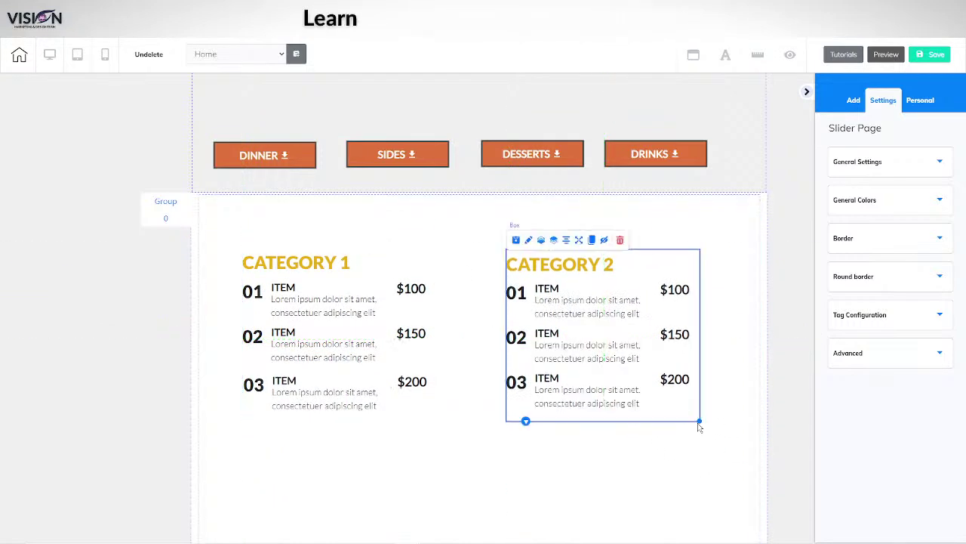
- Move the CATEGORY 3 box into the banner beneath CATEGORY 1 and the pizza image beside it, beneath CATEGORY 2
scroll(671, 483, down, 5)
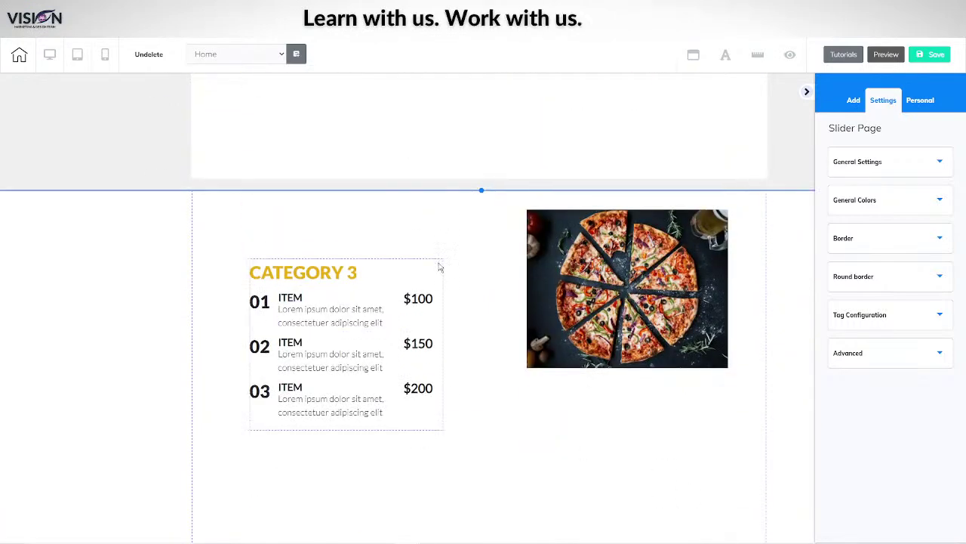
drag(440, 266, 392, 83)
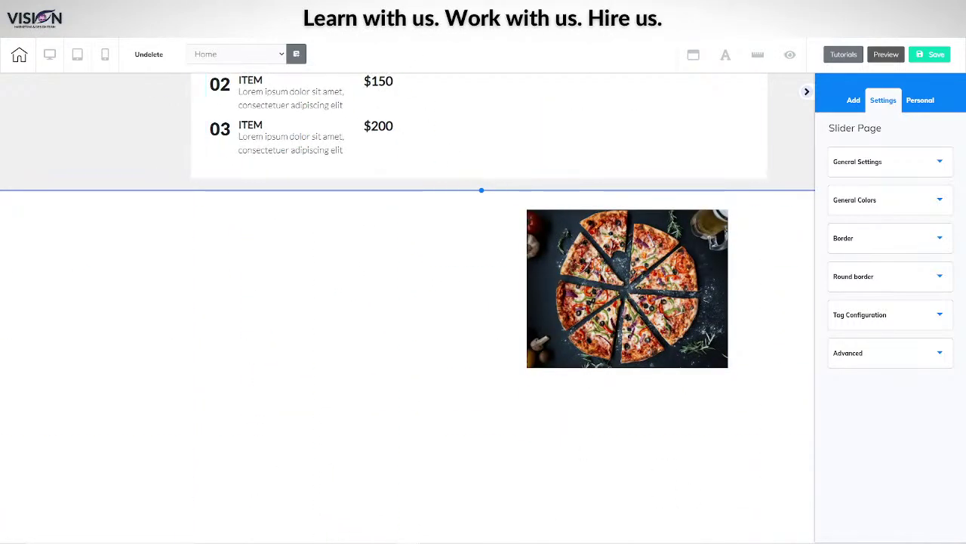
scroll(443, 468, up, 5)
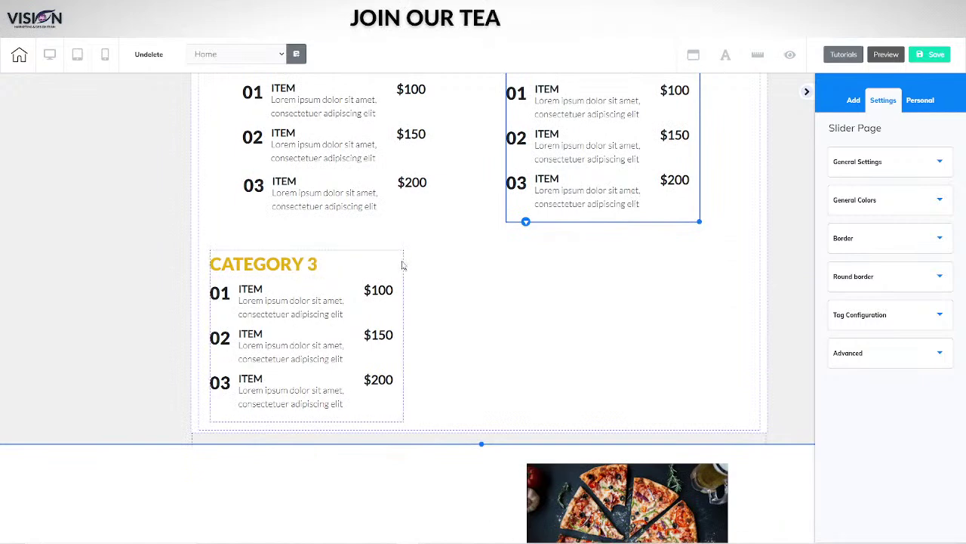
drag(401, 264, 432, 241)
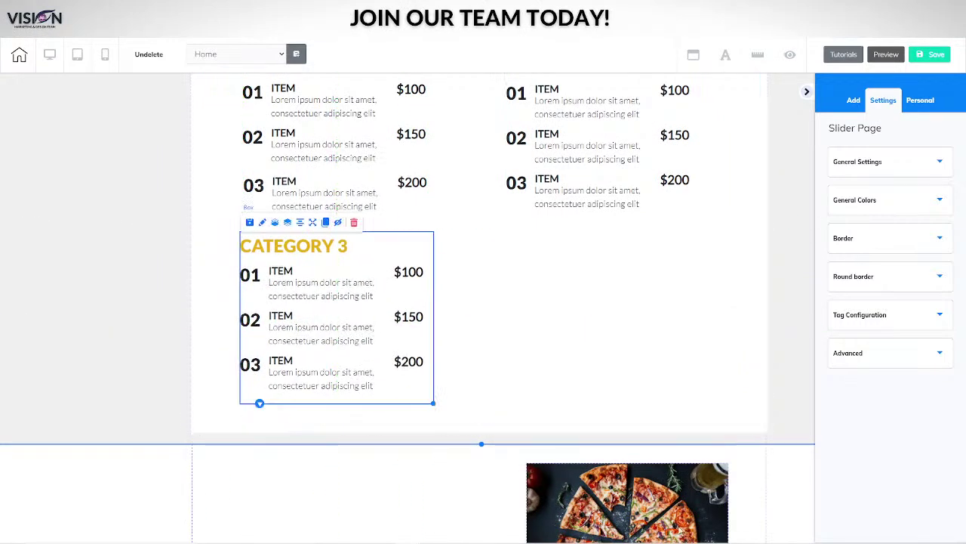
drag(669, 533, 651, 311)
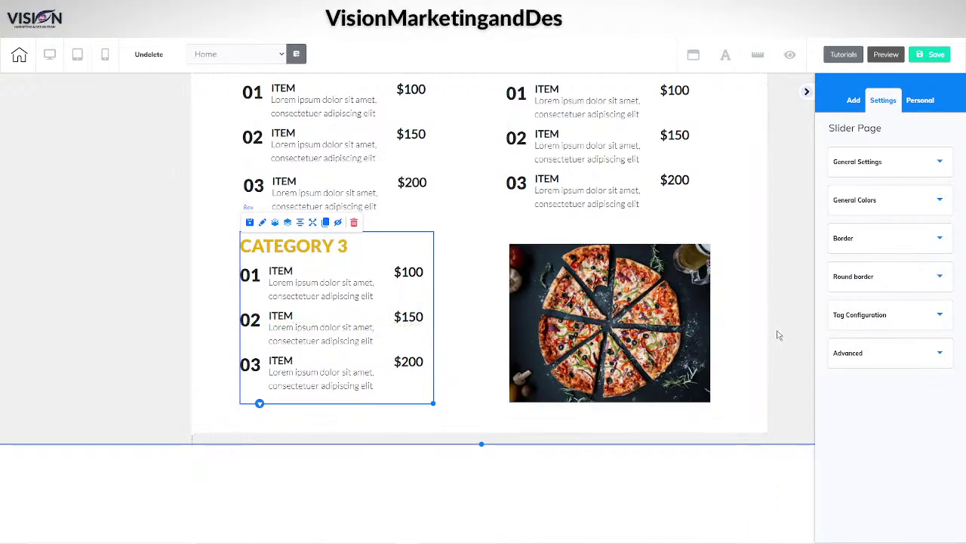
scroll(738, 327, up, 5)
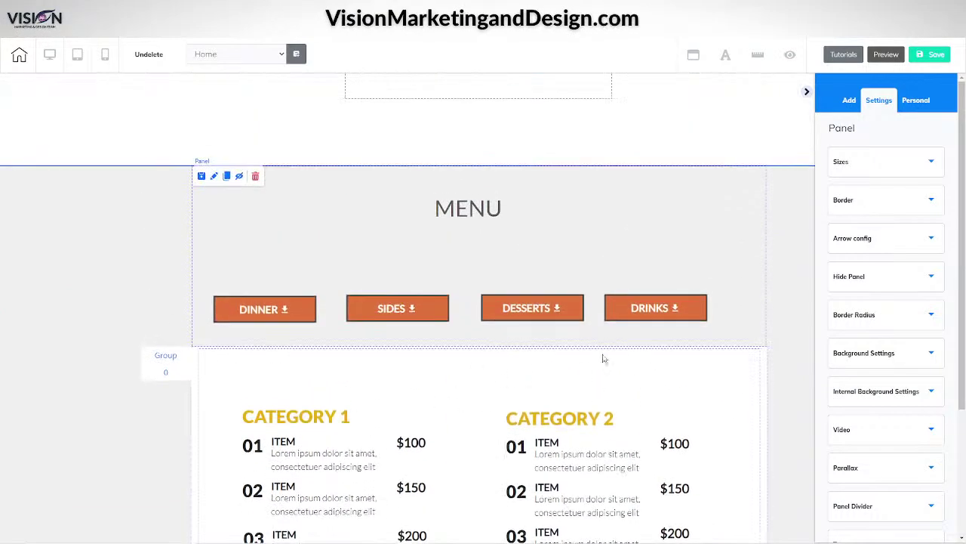
click(849, 101)
click(916, 132)
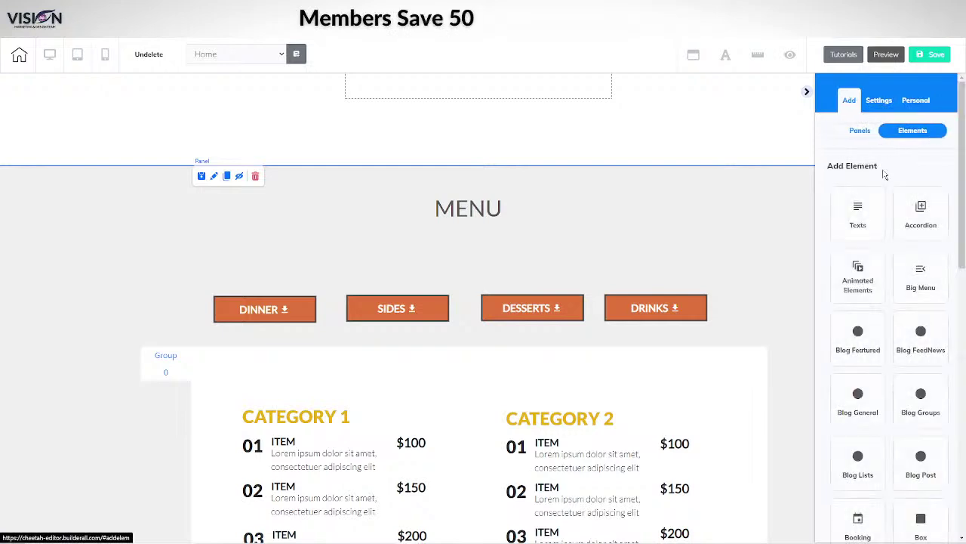
click(858, 212)
drag(902, 278, 385, 389)
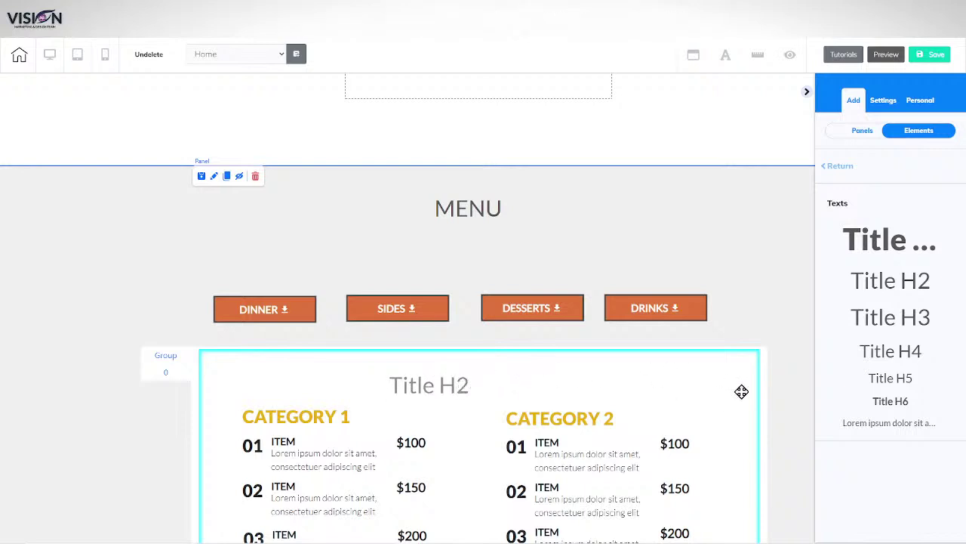
click(486, 390)
click(467, 382)
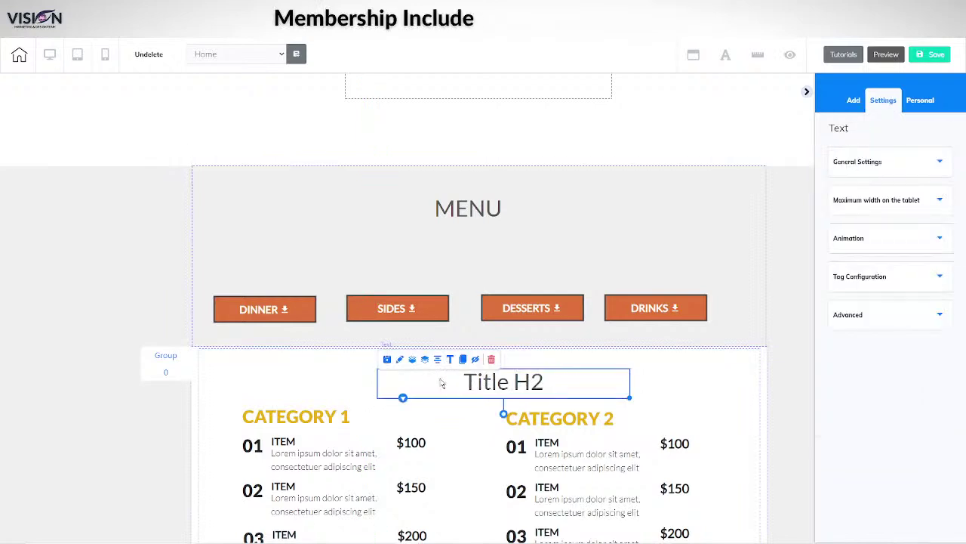
click(491, 359)
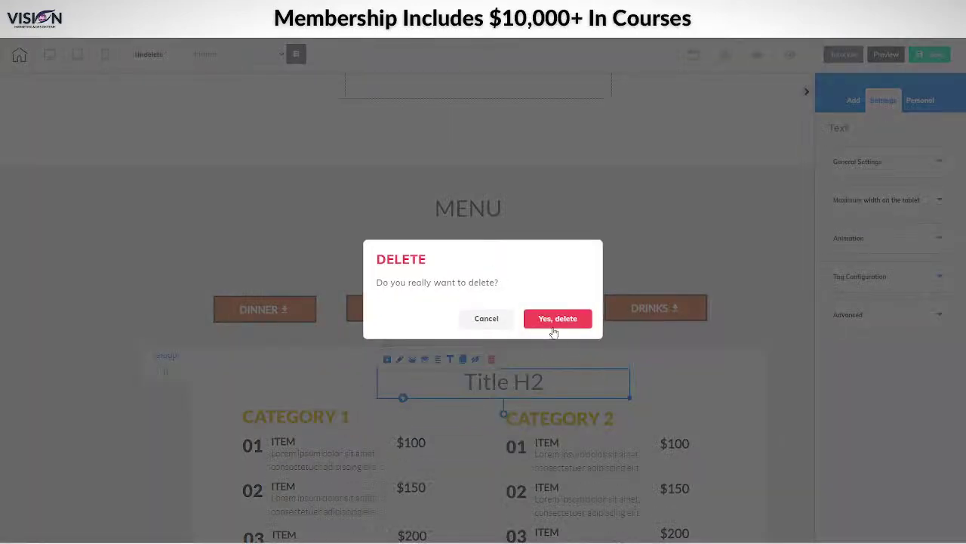
click(556, 318)
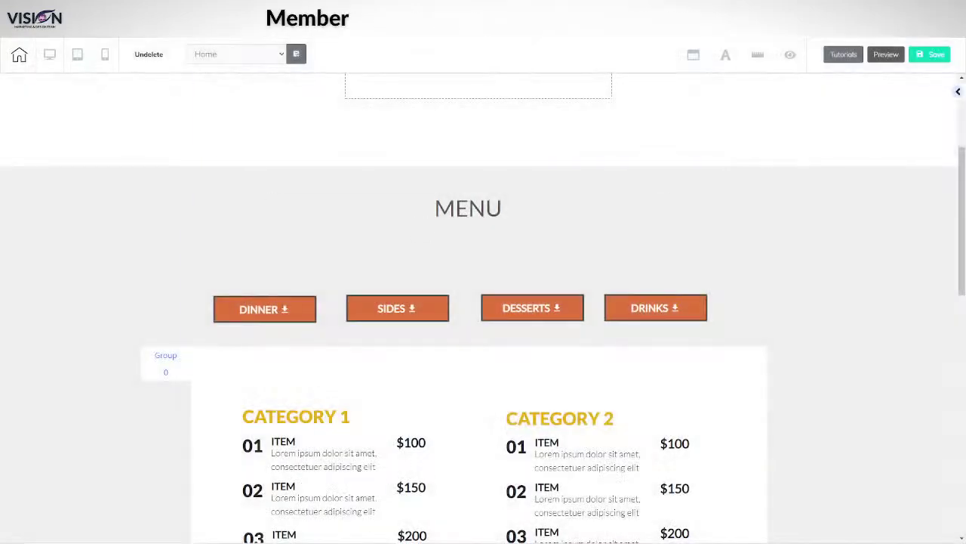
- Add a Title H3 text above the category boxes in the banner and center it
click(957, 91)
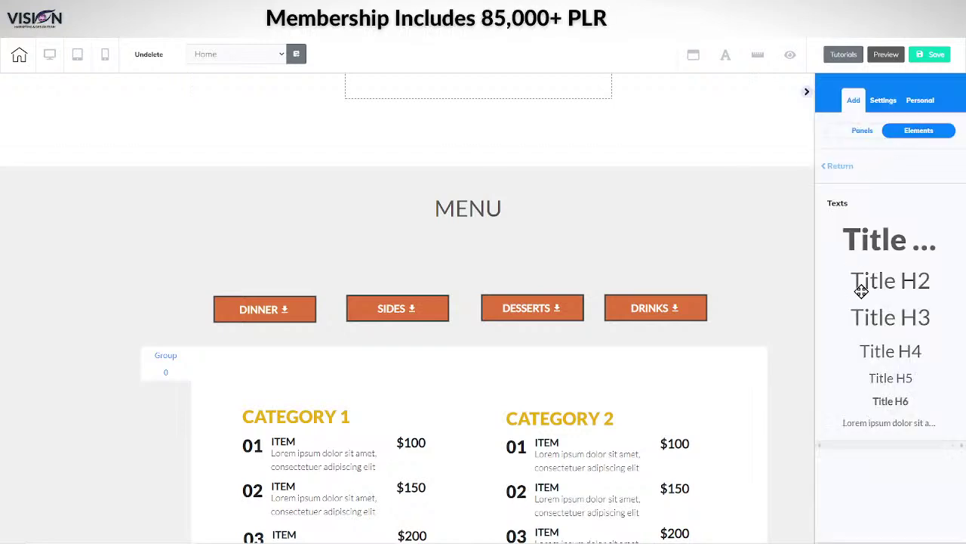
drag(886, 319, 414, 386)
click(483, 388)
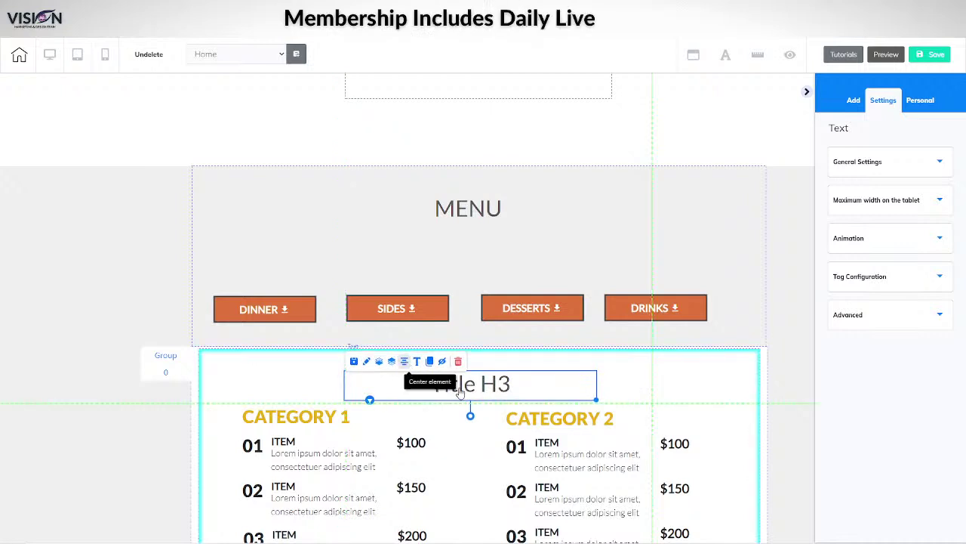
click(407, 364)
- Replace the Title H3 text with DINNER and position the heading just above the category boxes
double_click(428, 384)
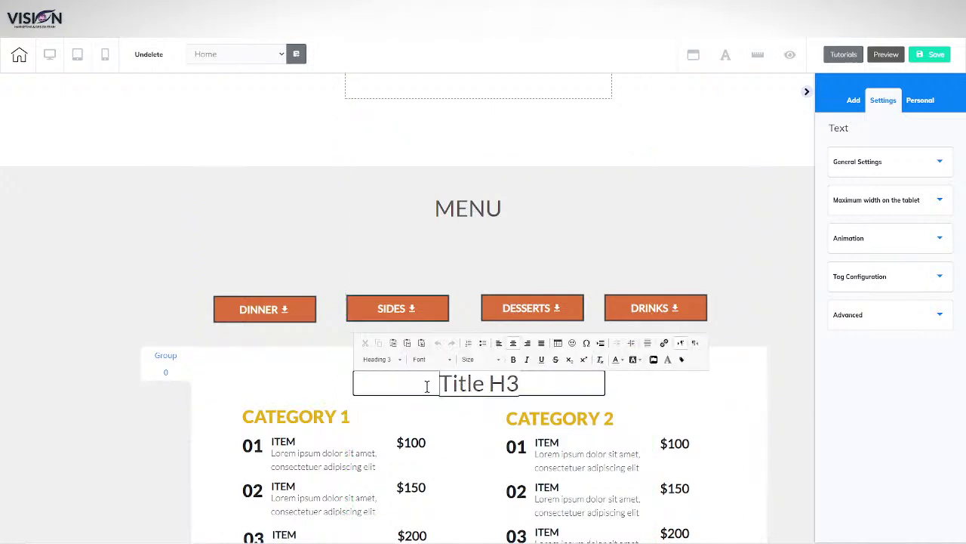
drag(427, 385, 548, 391)
text(DINNER)
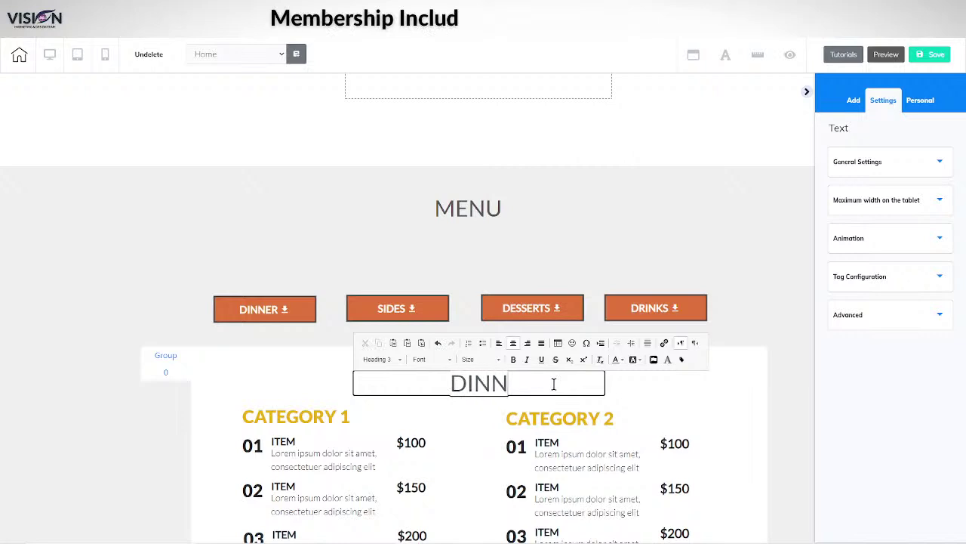
click(802, 418)
drag(468, 383, 432, 387)
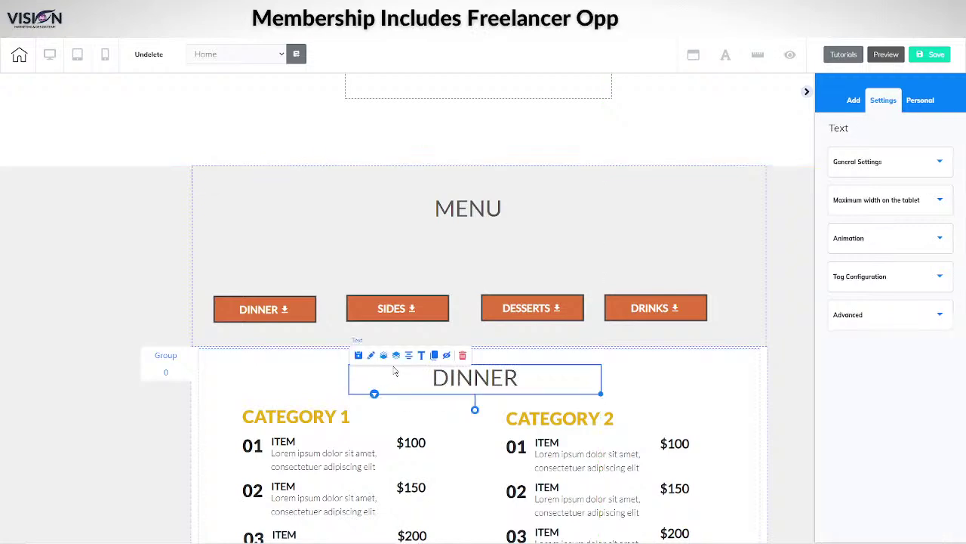
- Extend the MENU panel's lower edge to leave more empty space beneath the rotation banner
scroll(744, 421, down, 7)
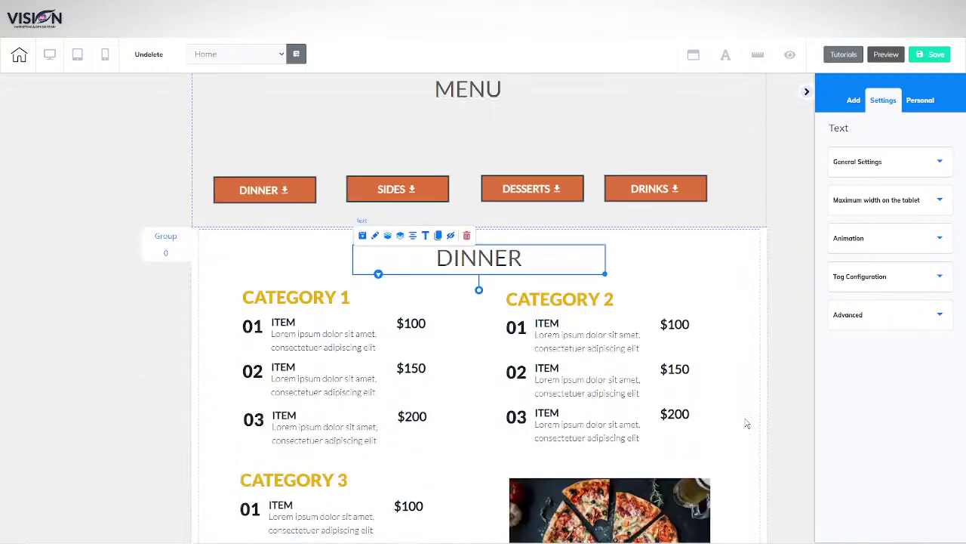
scroll(746, 424, up, 5)
scroll(760, 433, down, 5)
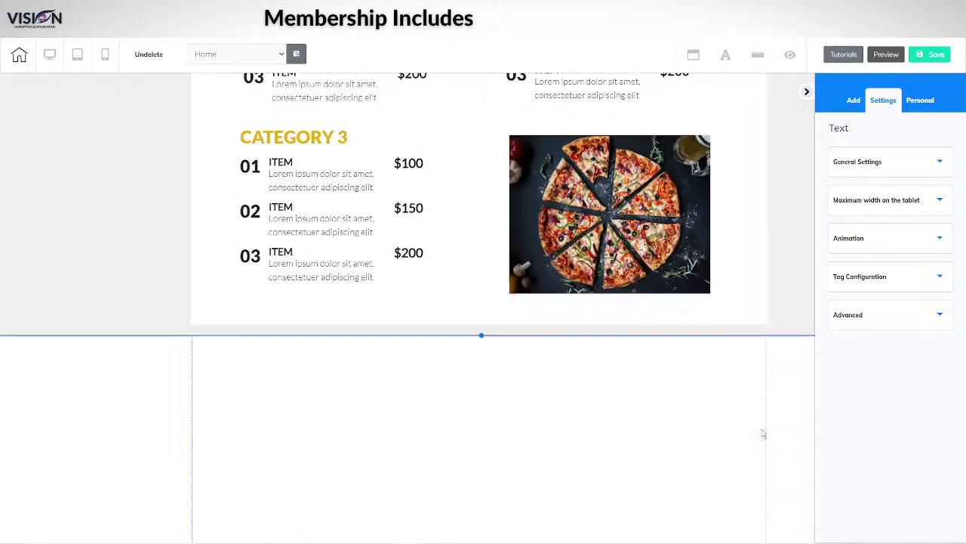
click(481, 245)
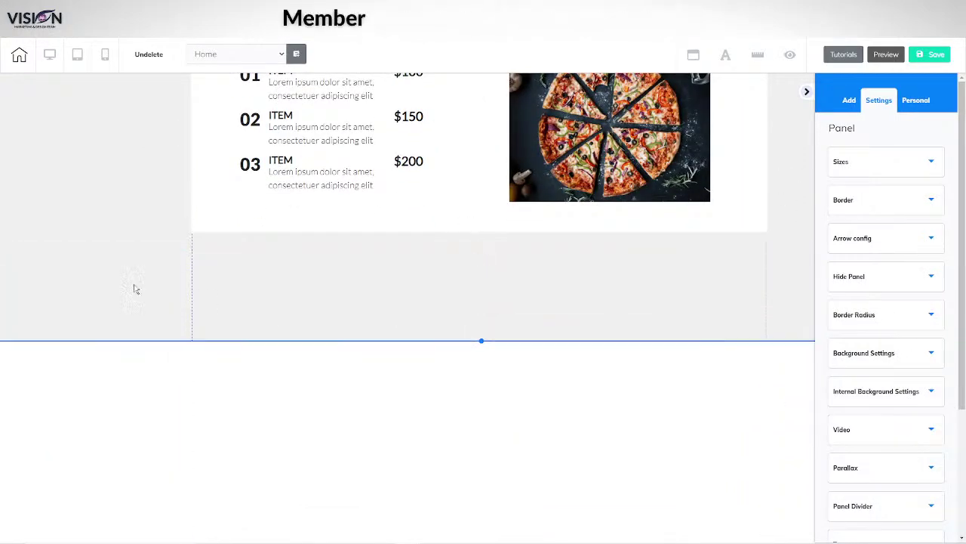
- Clone slider page 0 with its DINNER layout to create a second page in the rotation banner
scroll(111, 295, up, 5)
scroll(113, 294, up, 3)
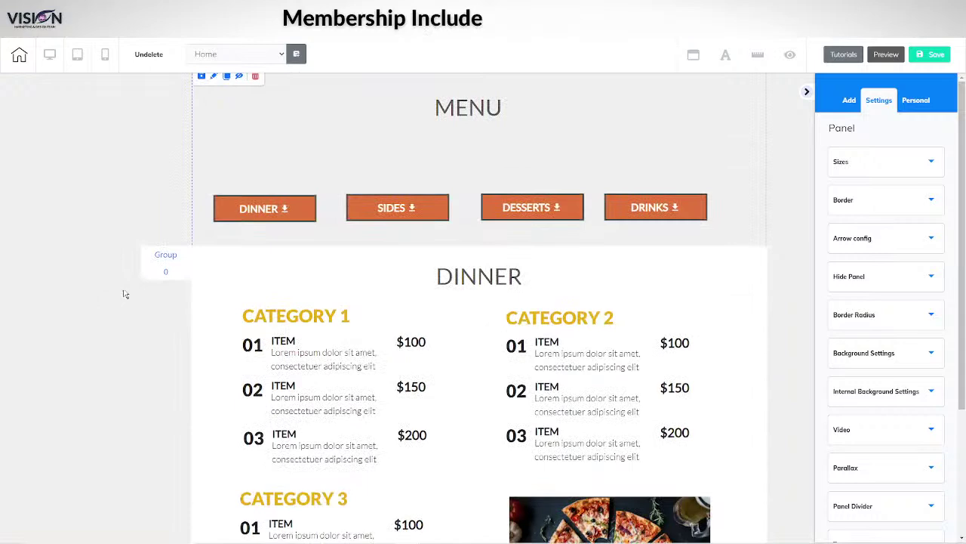
click(161, 274)
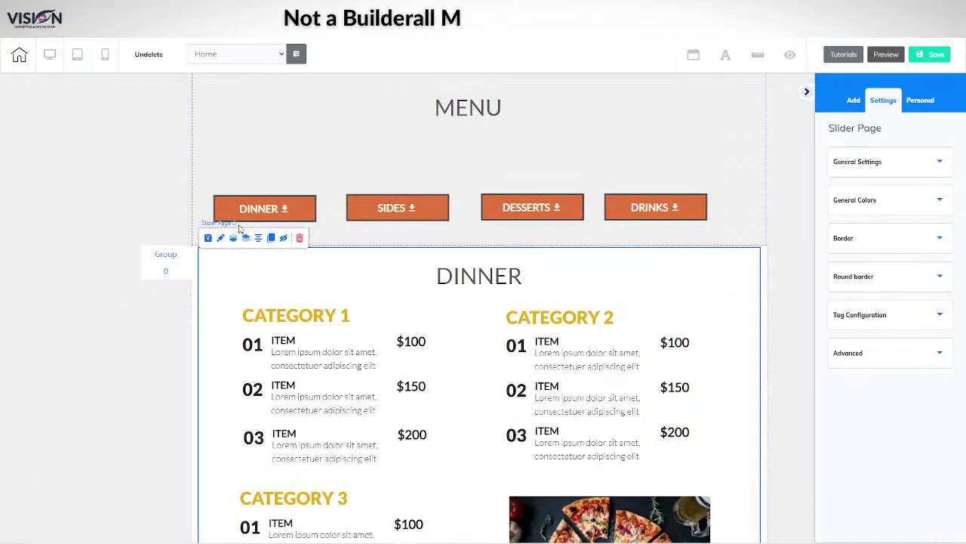
click(270, 240)
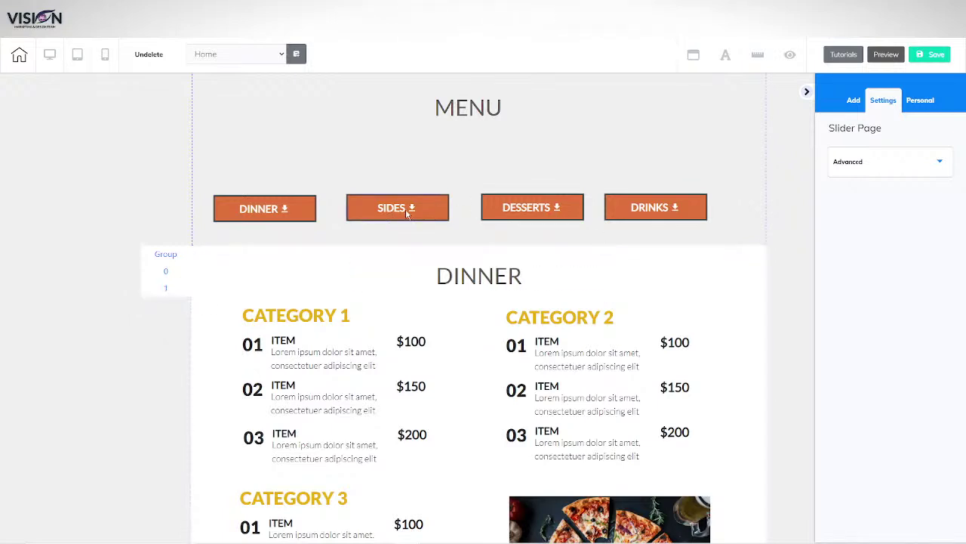
- Clone slider page 1 to create a third page, waiting until the editor responds again
click(168, 288)
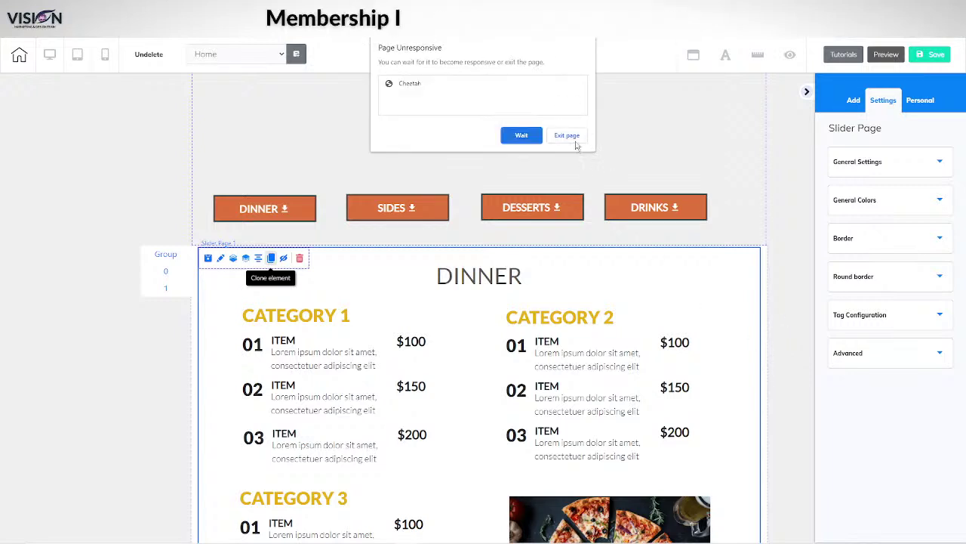
click(521, 135)
scroll(518, 138, down, 5)
scroll(701, 259, up, 6)
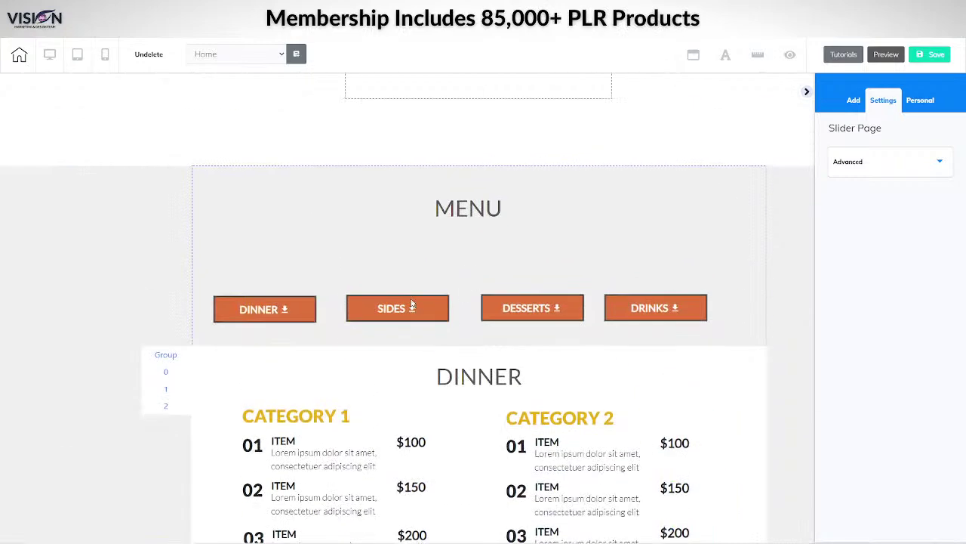
- Clone the DINNER layout once more to give the rotation banner a fourth slider page
scroll(129, 425, down, 3)
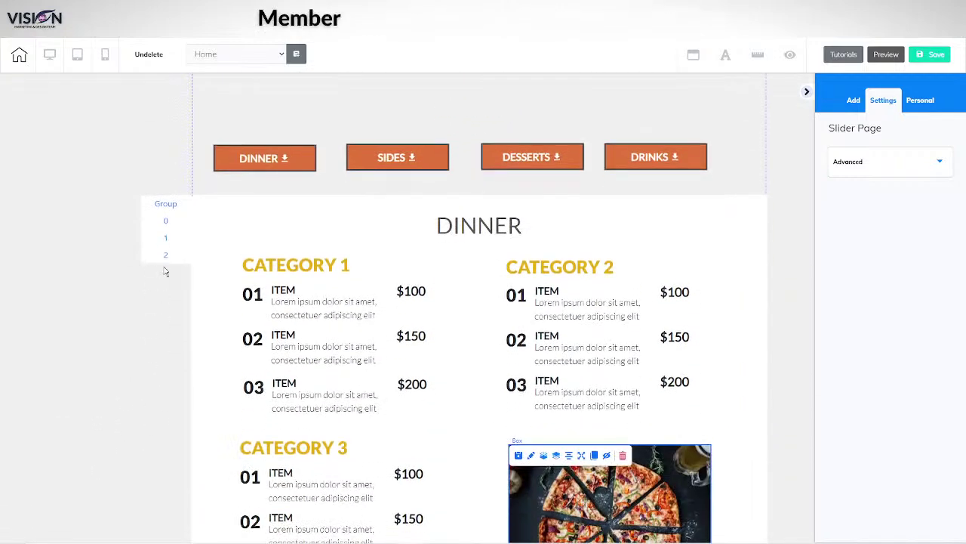
click(211, 260)
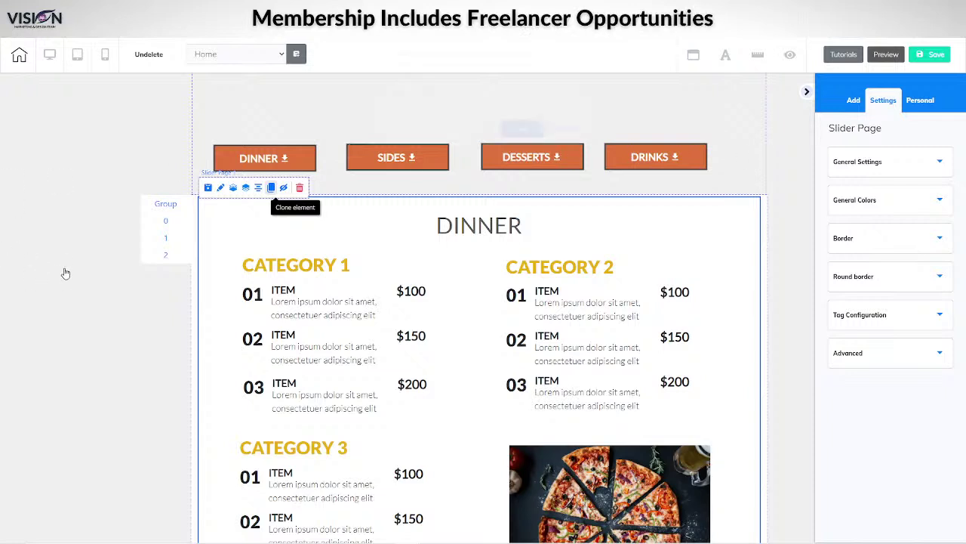
click(522, 136)
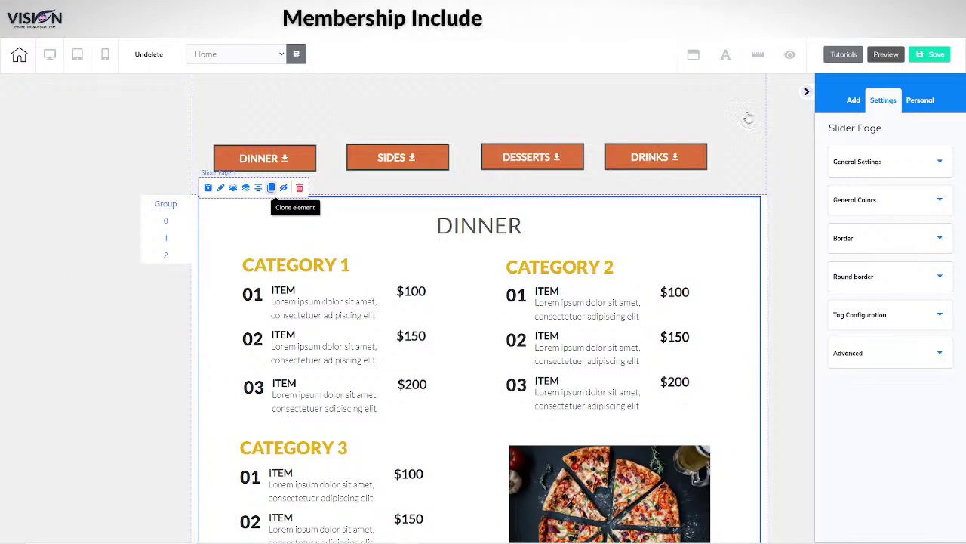
scroll(140, 116, down, 5)
scroll(114, 272, up, 6)
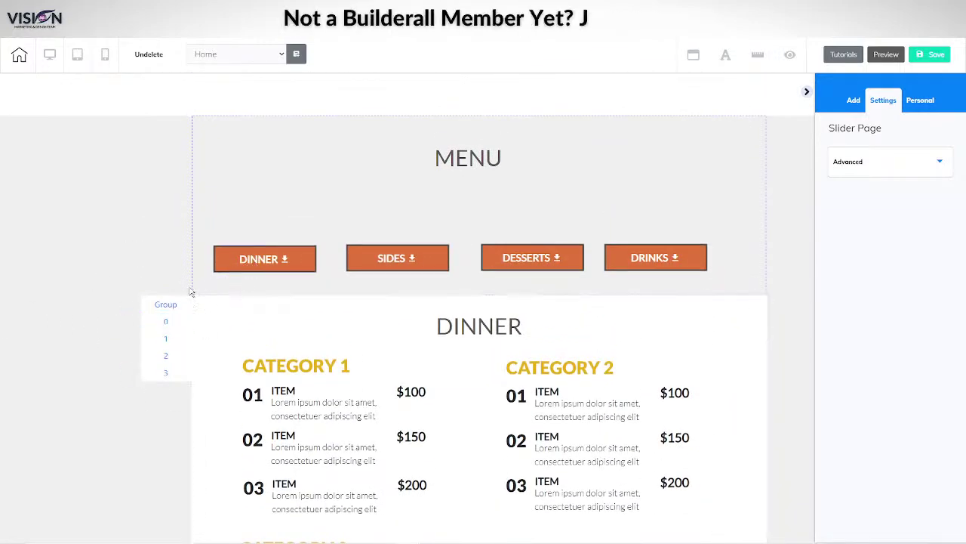
- Change the DINNER heading on slider page 1 to SIDES
click(167, 342)
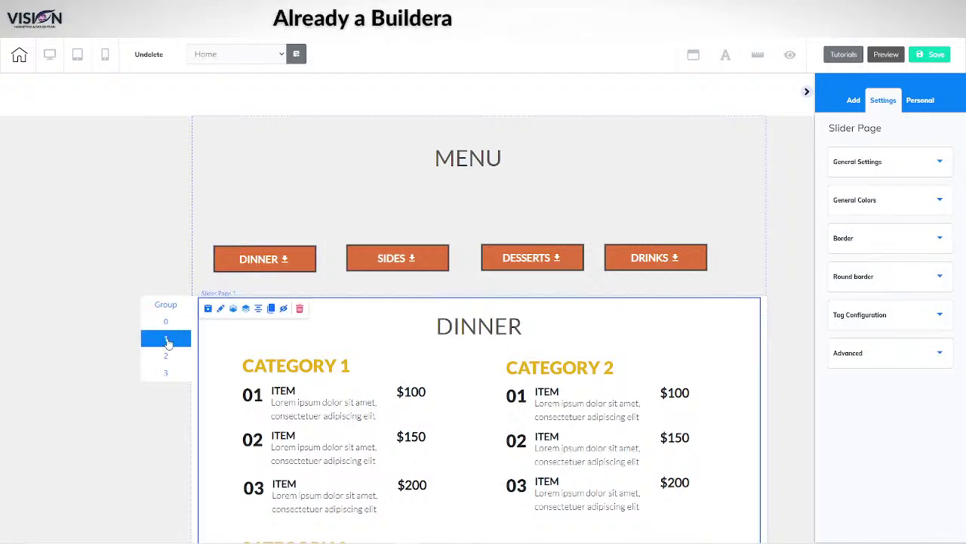
click(125, 319)
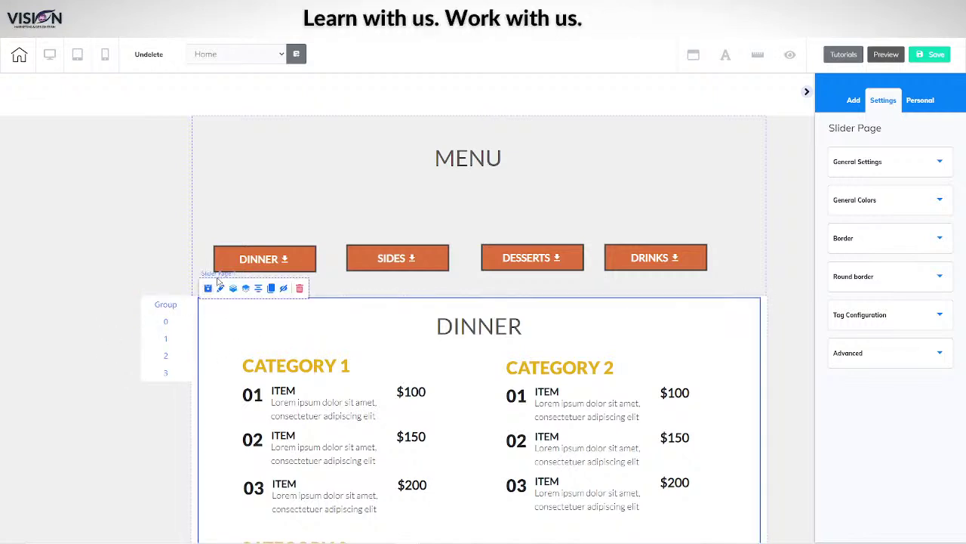
click(435, 326)
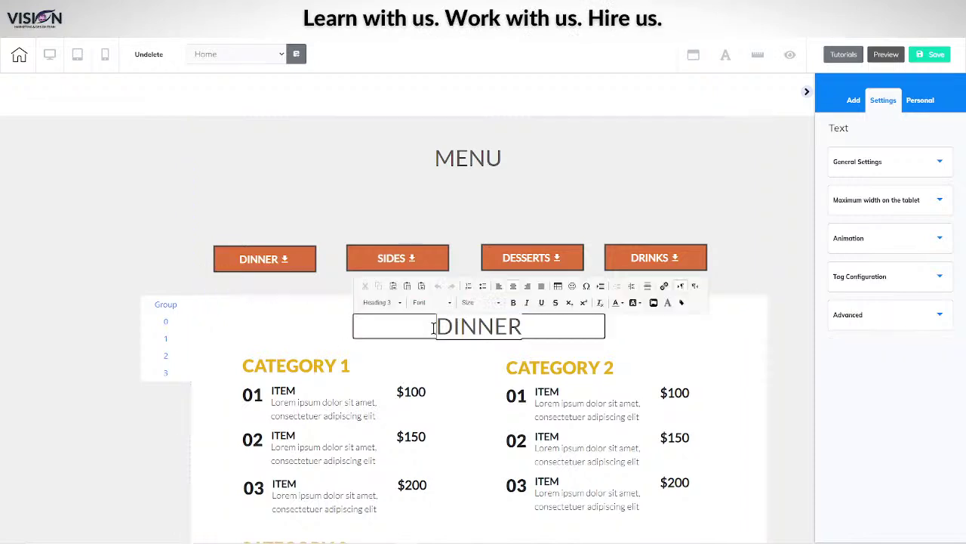
drag(435, 327, 532, 318)
text(SIDES)
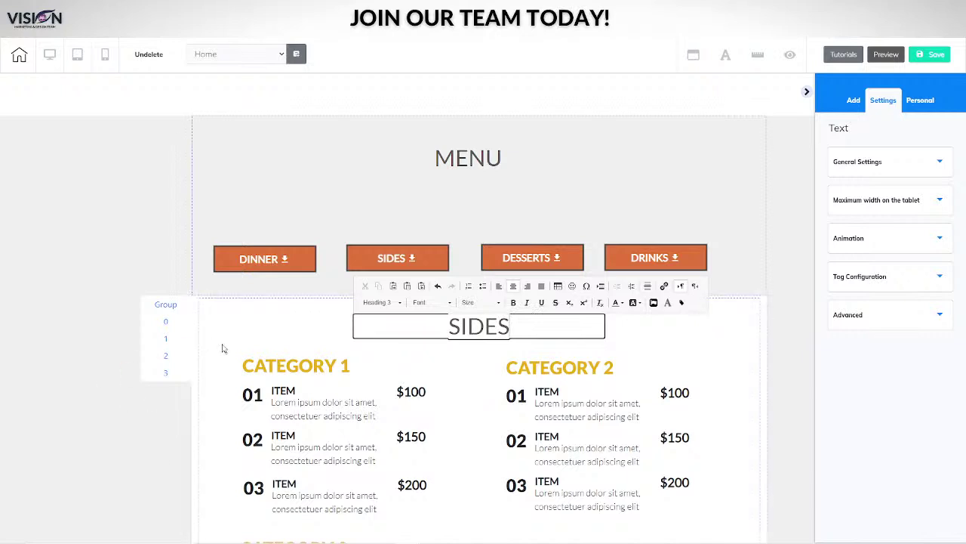
- Change the DINNER heading on slider page 2 to DESSERTS
click(170, 358)
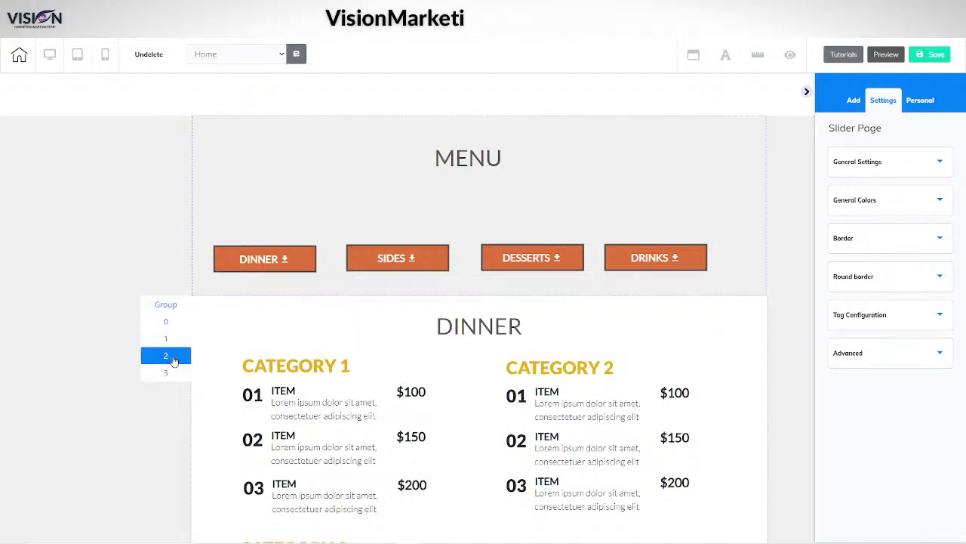
click(435, 334)
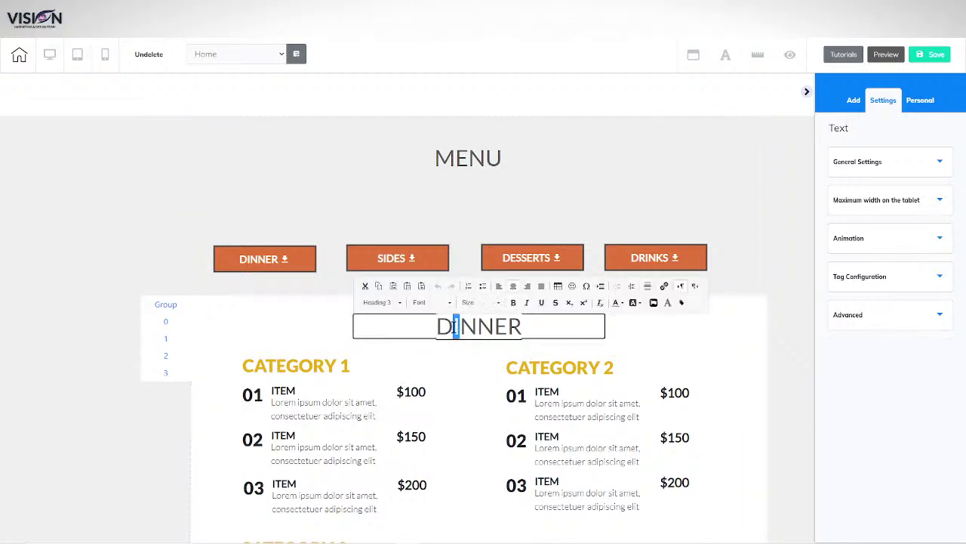
key(BackSpace)
drag(524, 328, 457, 326)
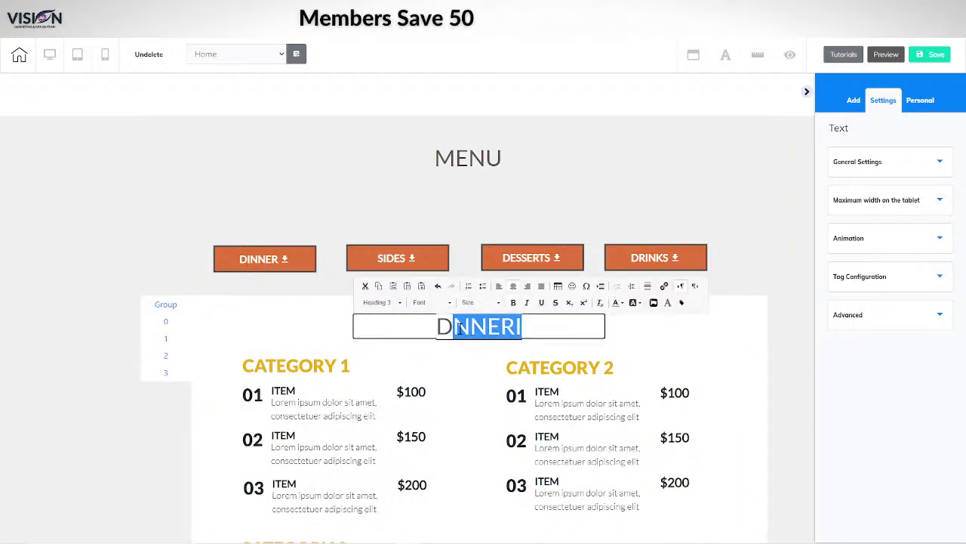
text(ESSERTS)
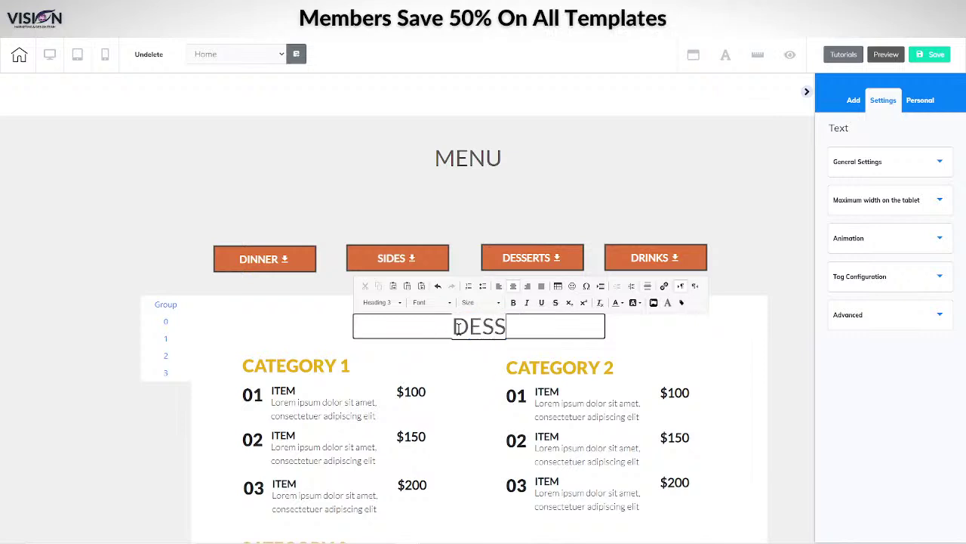
click(272, 334)
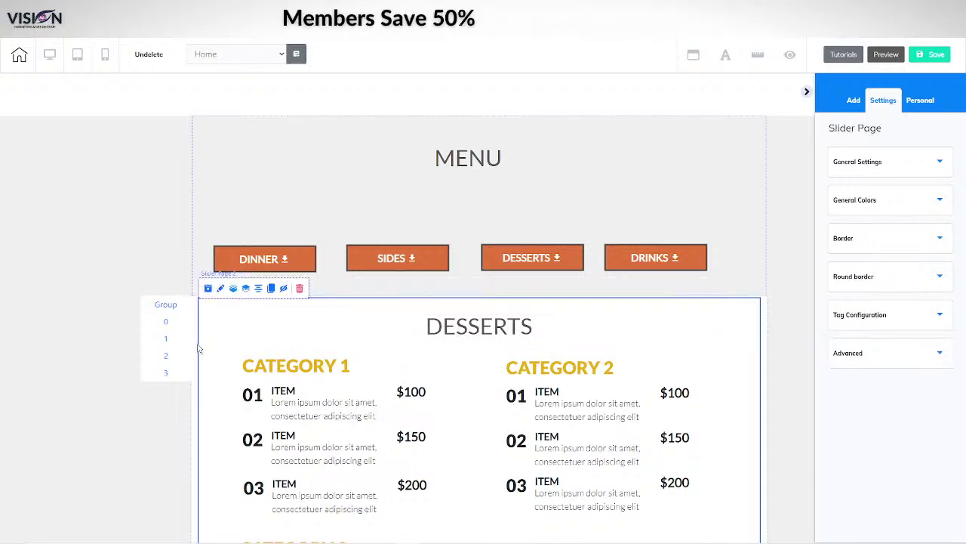
- Change the DINNER heading on slider page 3 to DRINKS
click(167, 376)
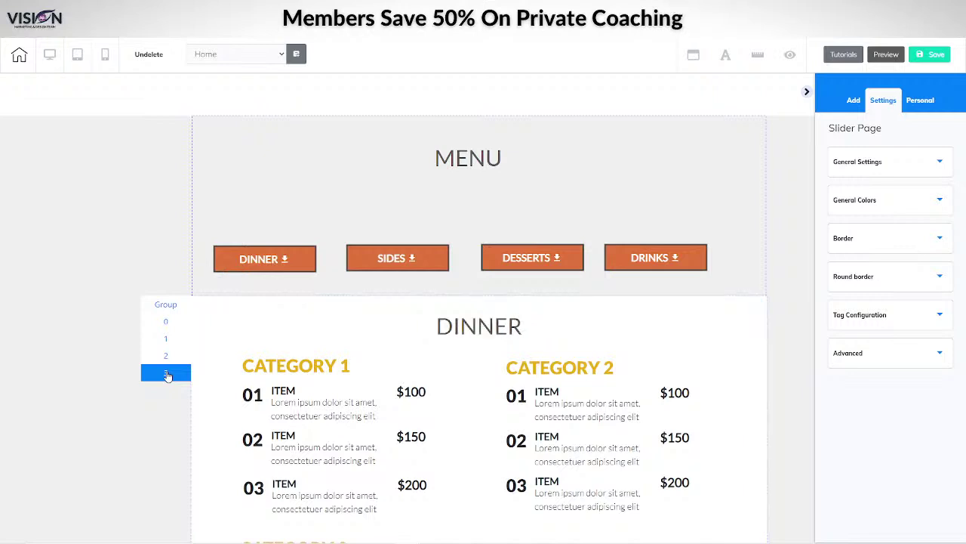
click(272, 338)
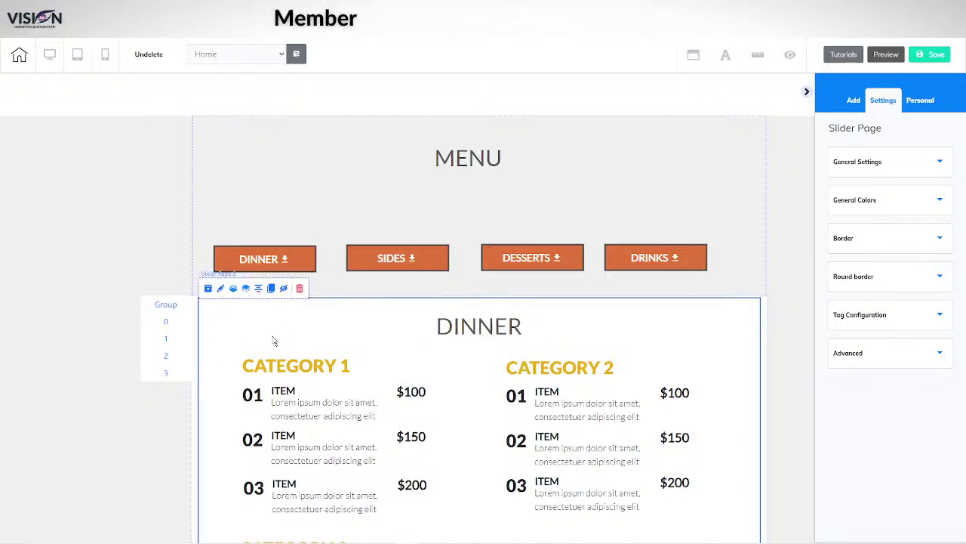
click(431, 330)
drag(451, 326, 537, 325)
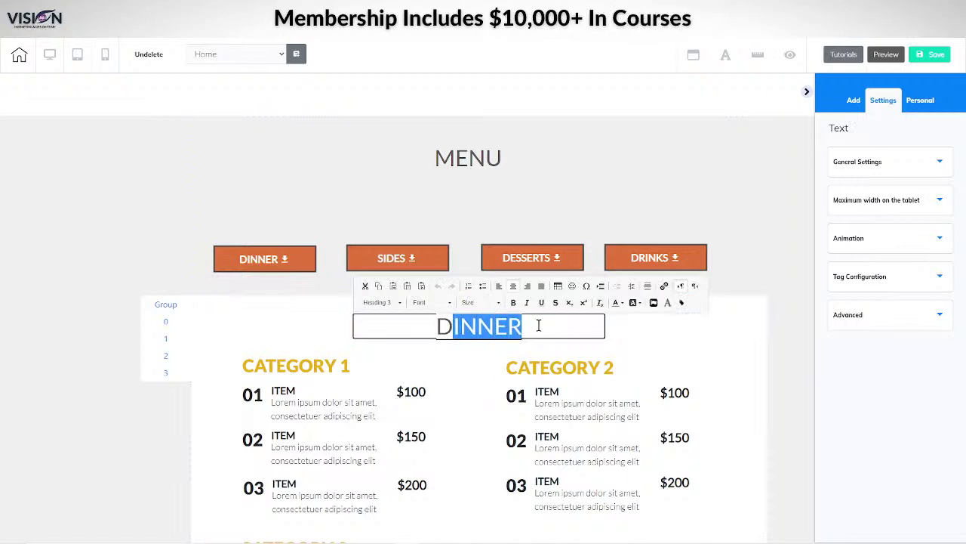
text(RINKS)
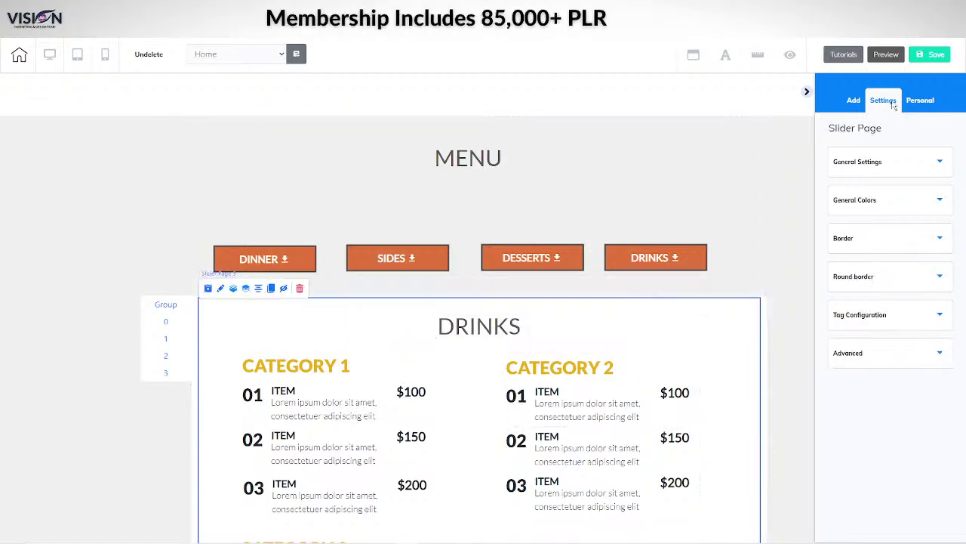
- Save and publish the website, and check the MENU section with its buttons and rotation banner on the live home page
click(937, 58)
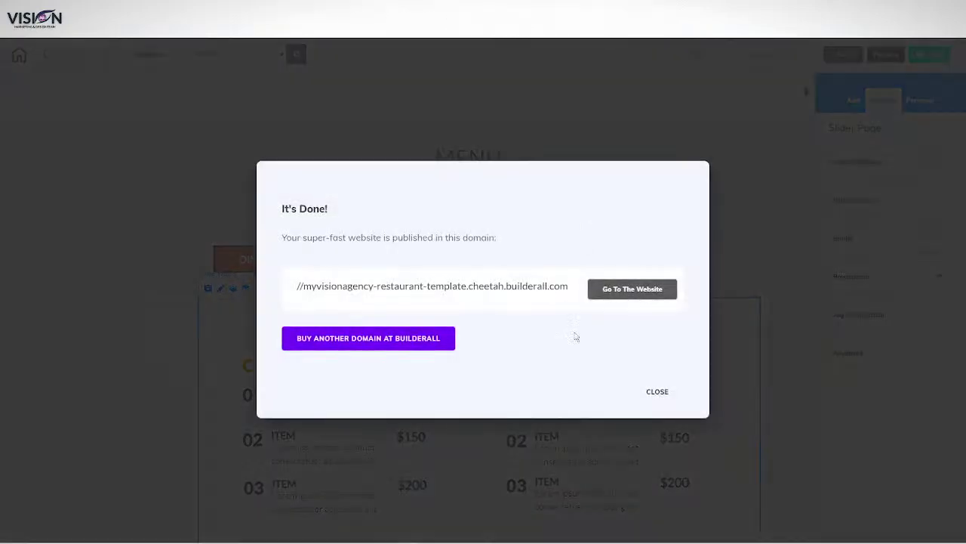
click(657, 392)
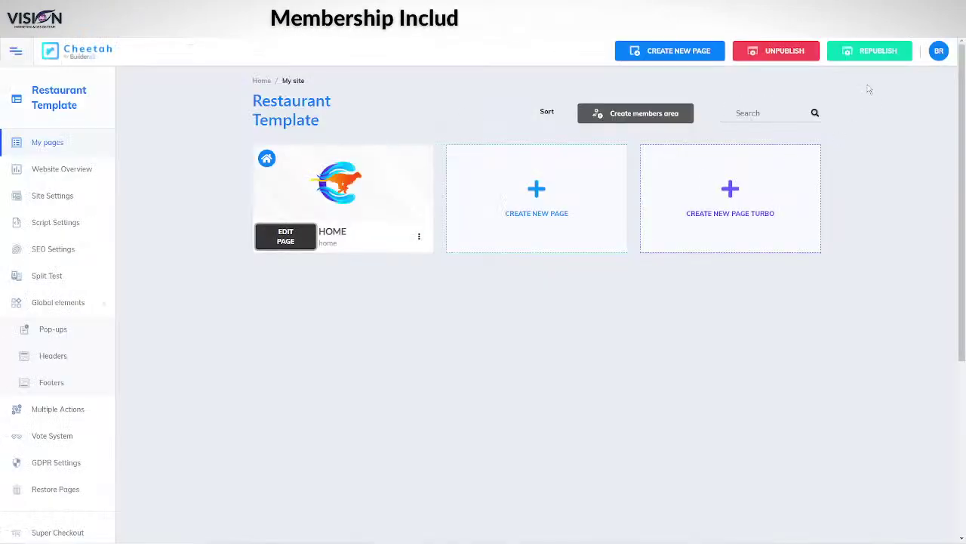
click(418, 238)
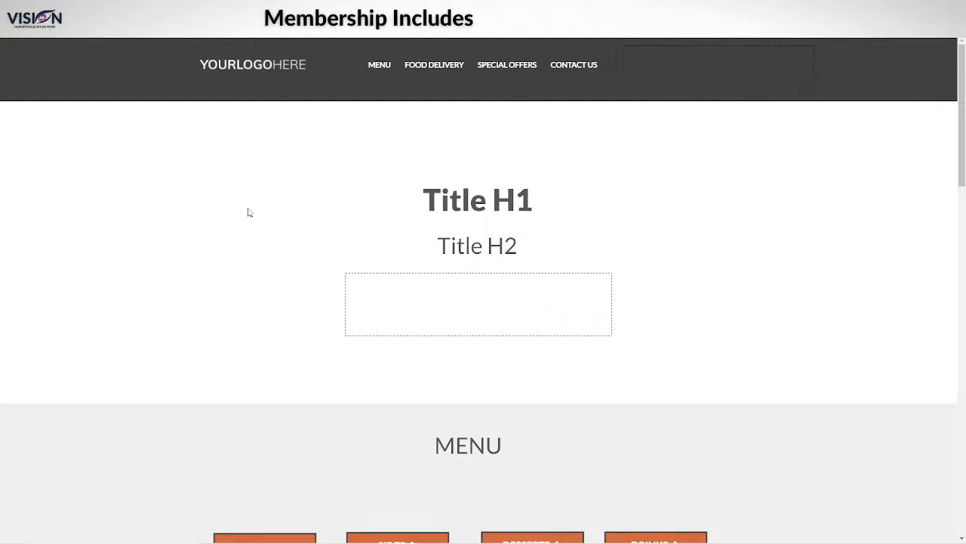
scroll(742, 243, down, 2)
scroll(742, 243, up, 2)
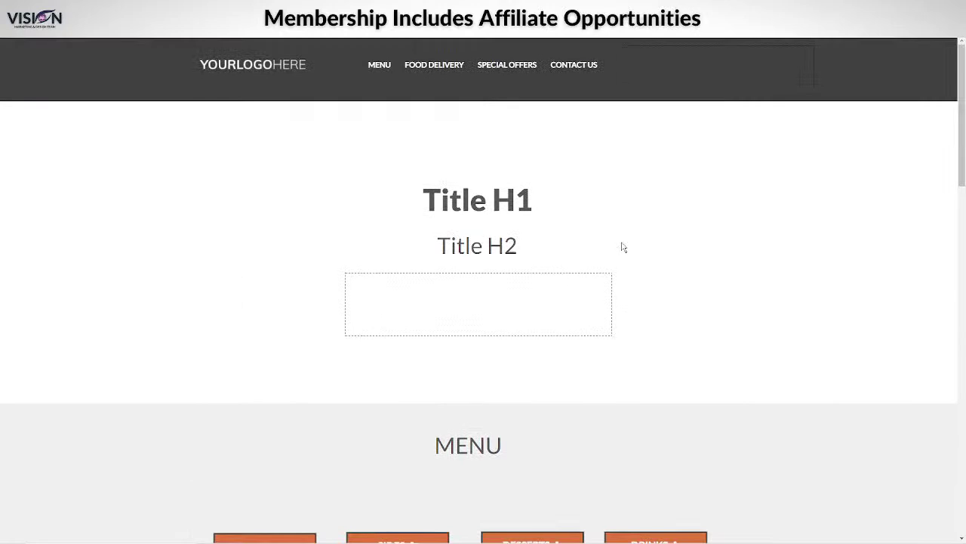
scroll(703, 412, down, 5)
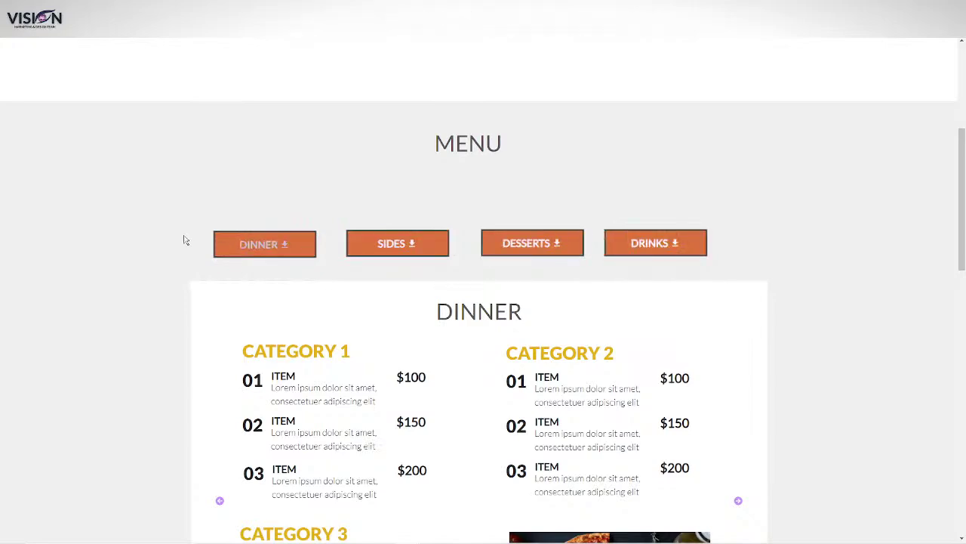
scroll(239, 244, down, 2)
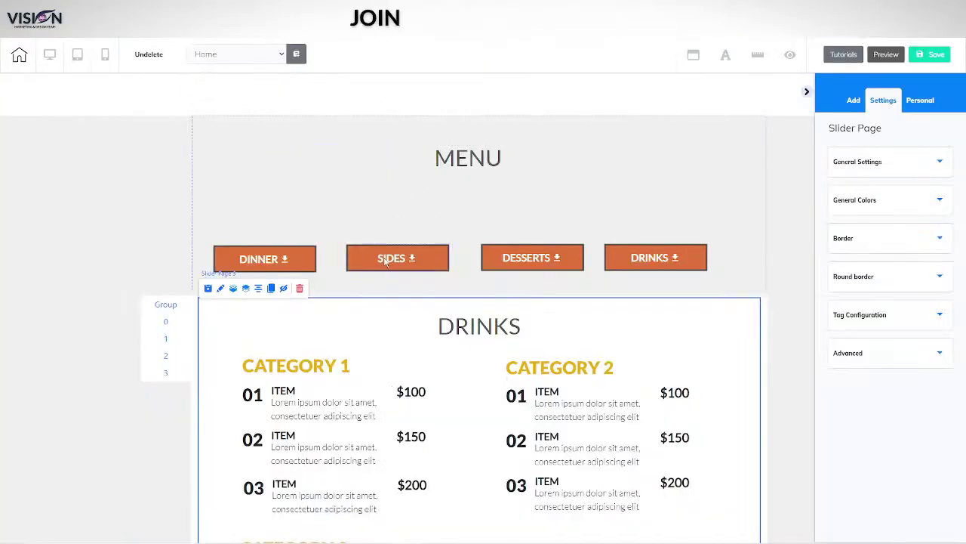
- Link the DINNER button to Page 0 of Rotation Banner 0, refreshing the rotation banner list first
click(386, 260)
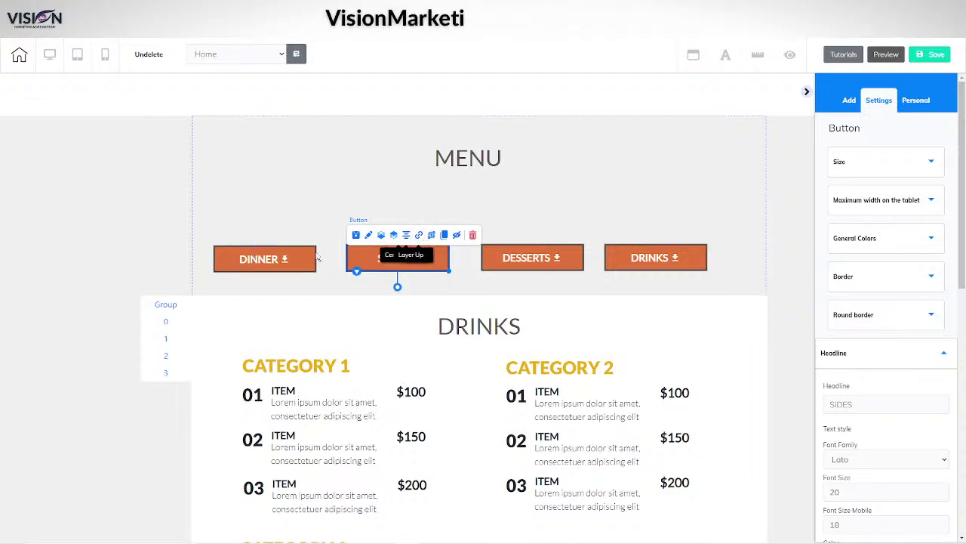
click(253, 259)
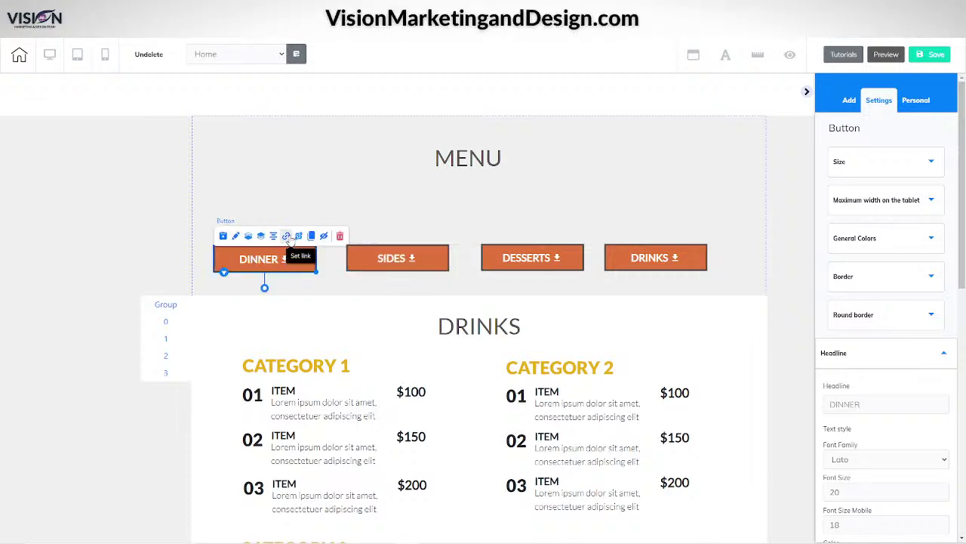
click(287, 236)
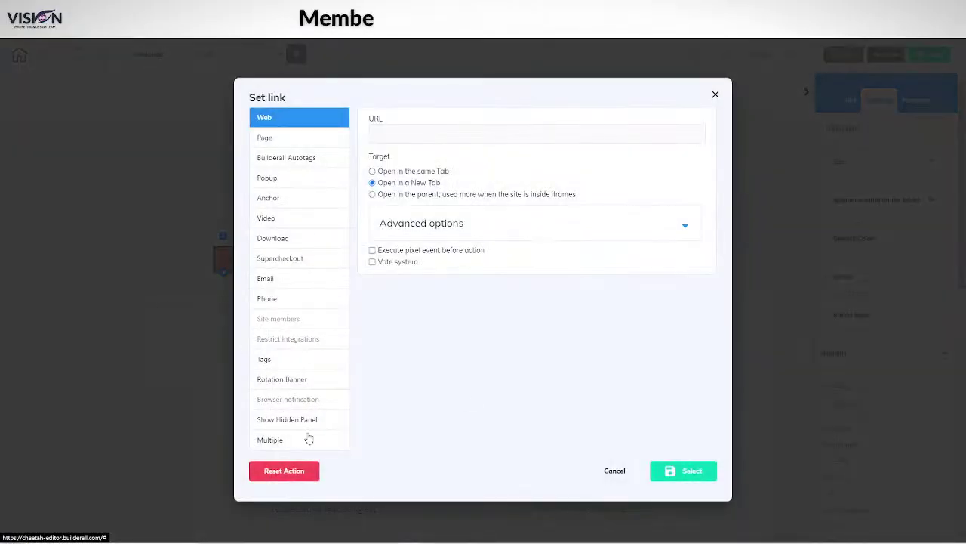
click(279, 379)
click(466, 140)
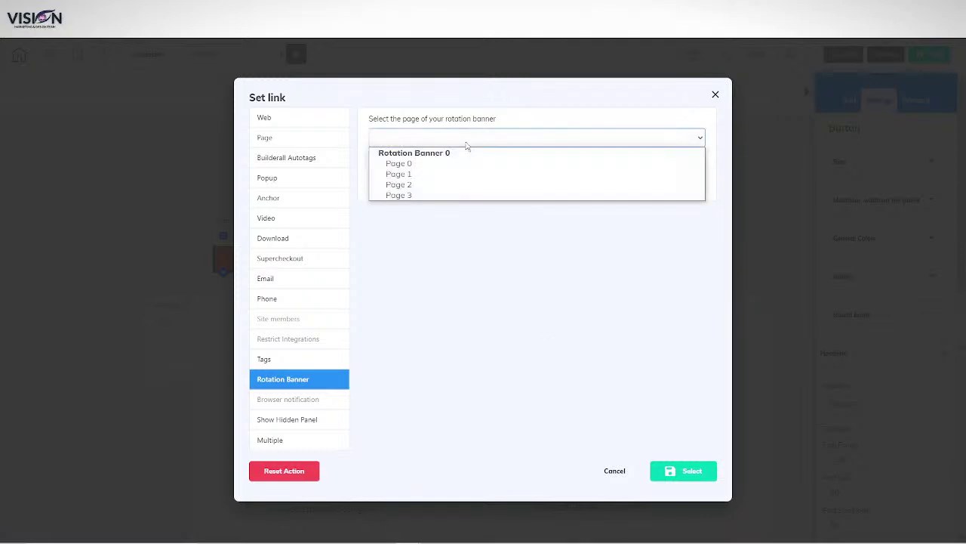
click(436, 258)
click(430, 162)
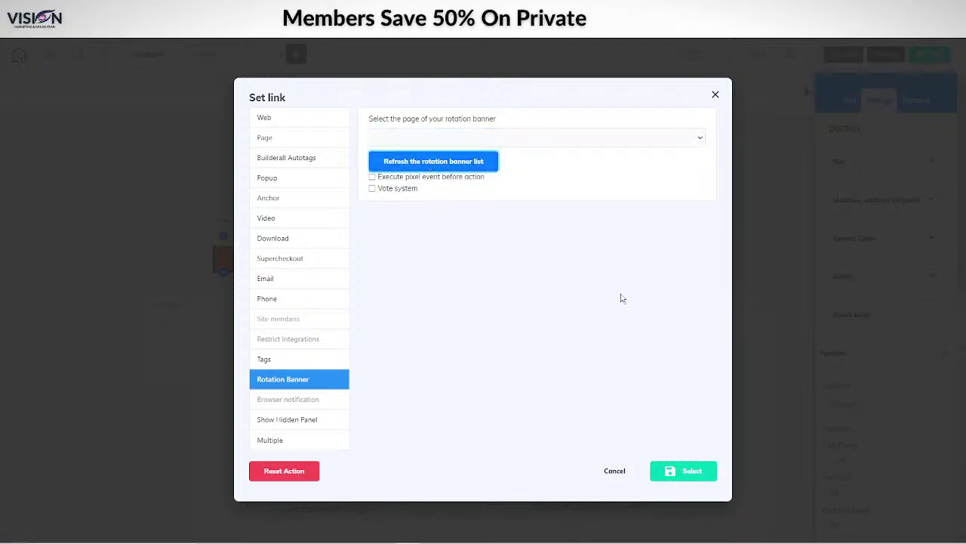
click(511, 136)
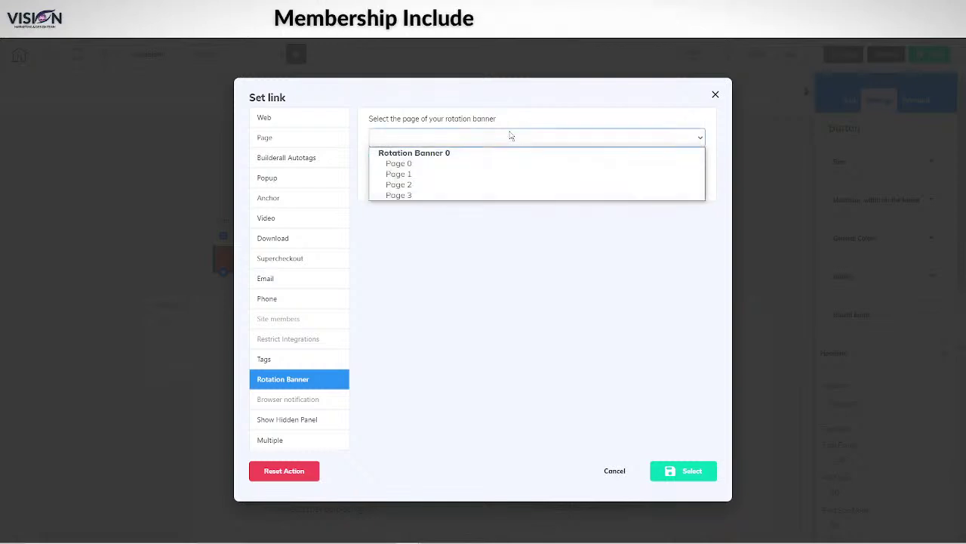
click(422, 163)
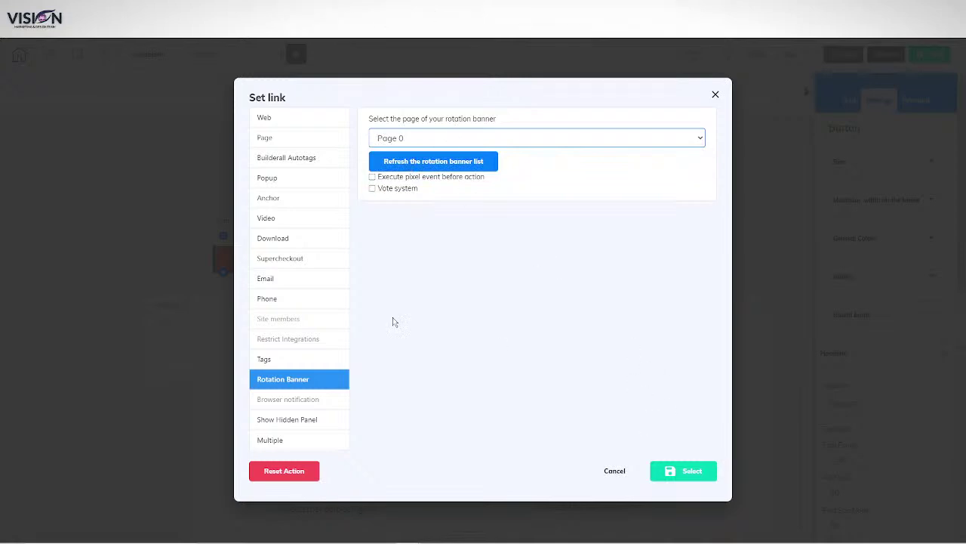
click(676, 471)
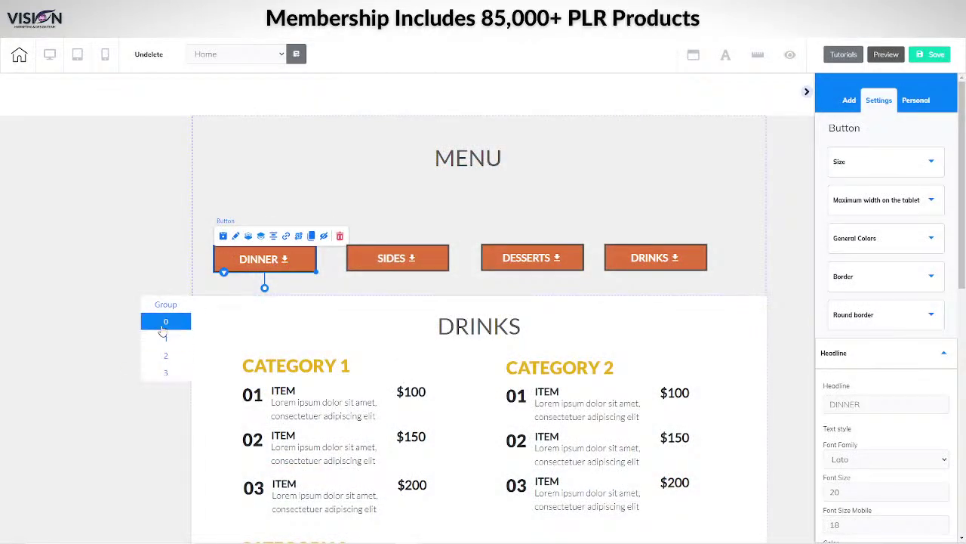
- Link the SIDES button to Page 1 of the rotation banner
click(410, 265)
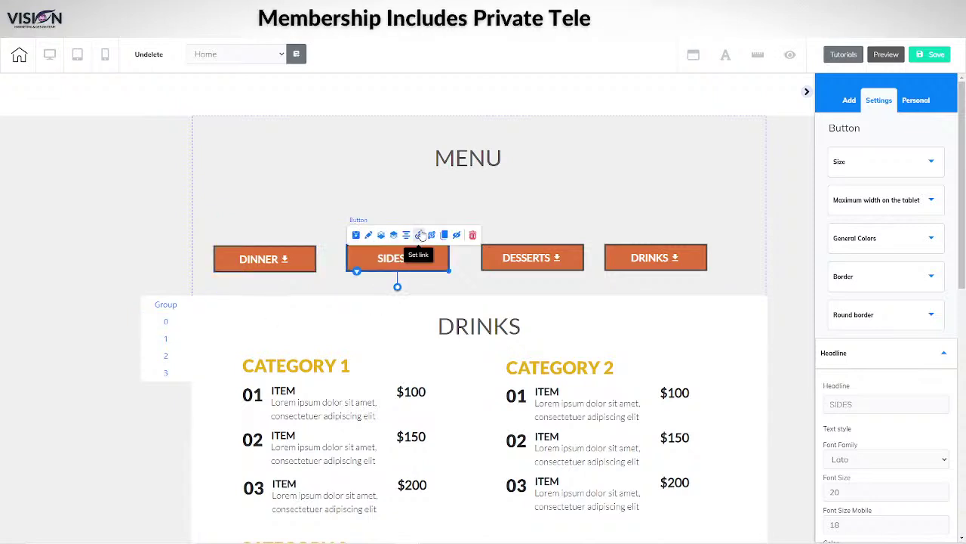
click(419, 235)
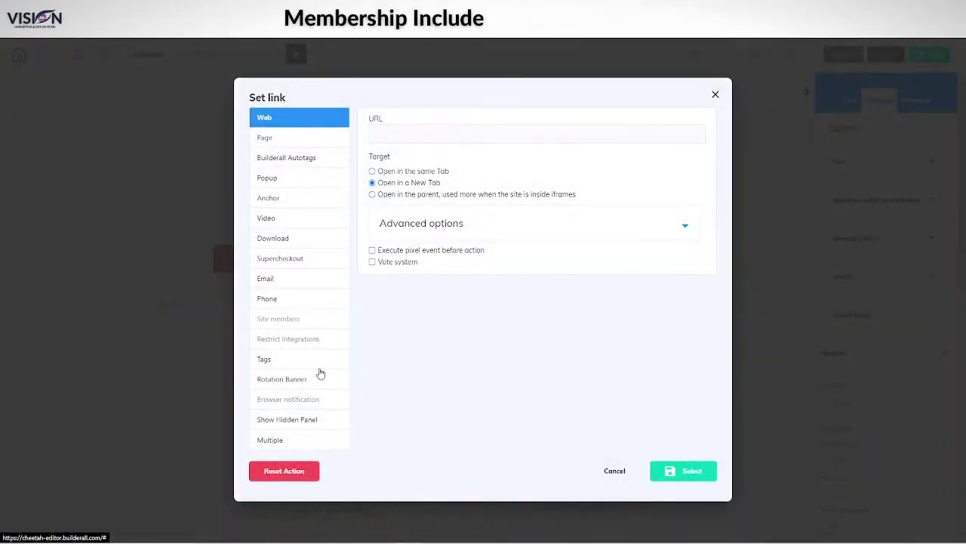
click(293, 379)
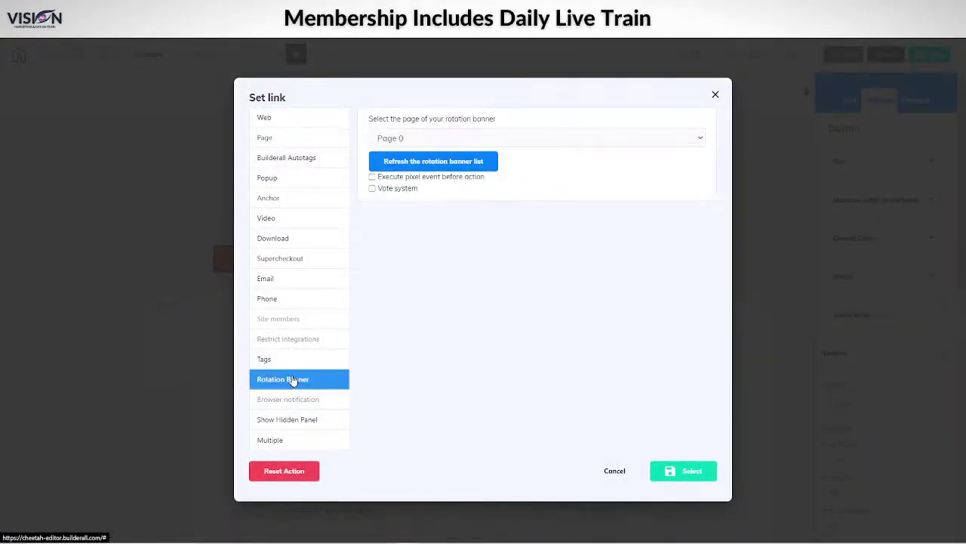
click(467, 144)
click(443, 175)
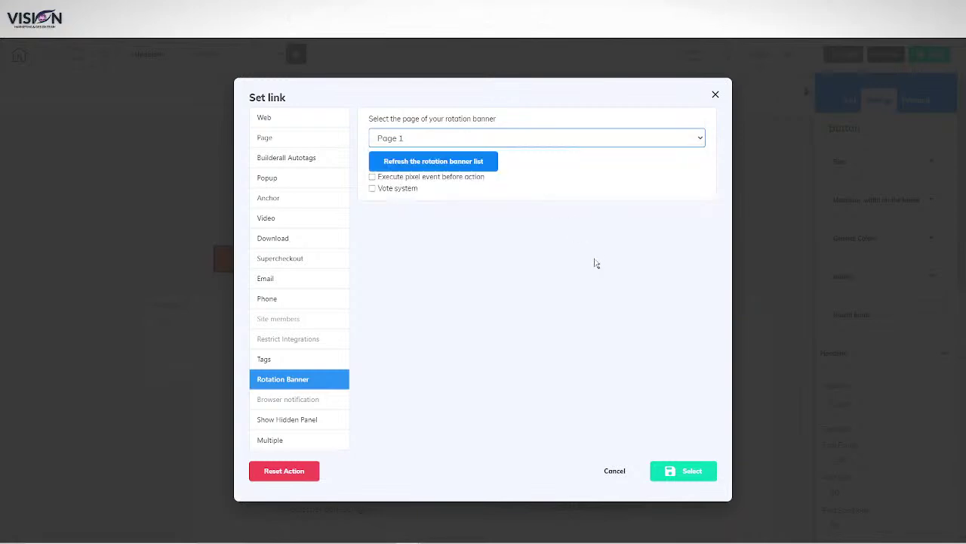
click(684, 474)
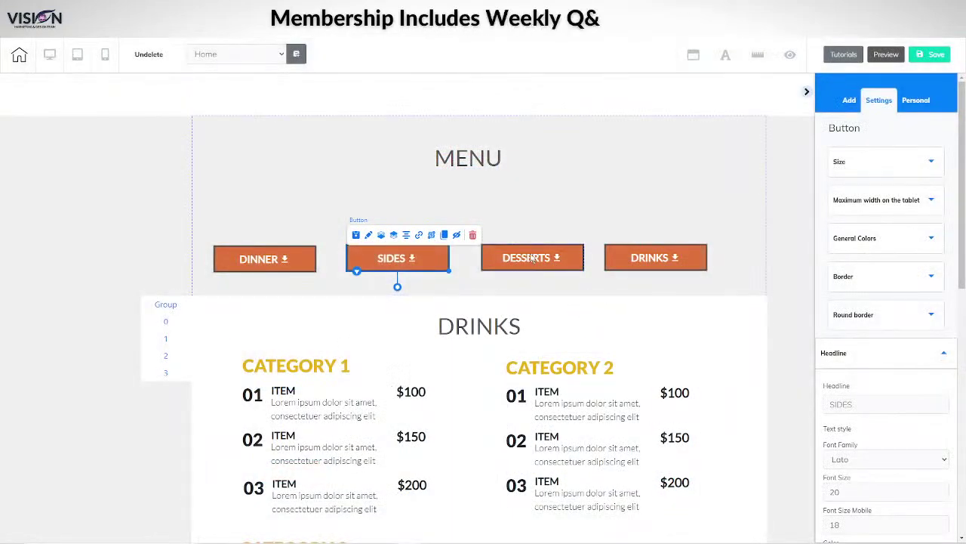
- Set the DESSERTS button's link to the rotation banner's Page 2
click(532, 258)
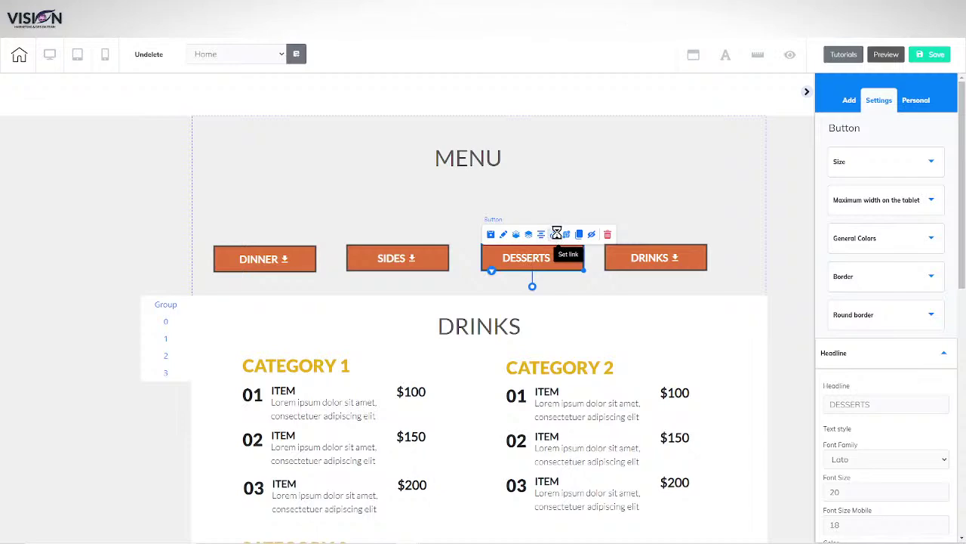
click(555, 235)
click(304, 380)
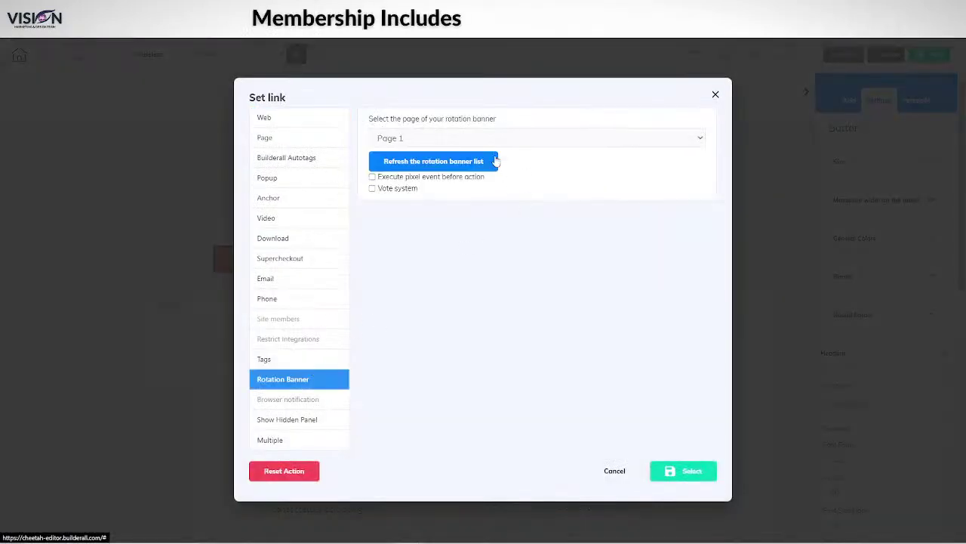
click(501, 138)
click(485, 185)
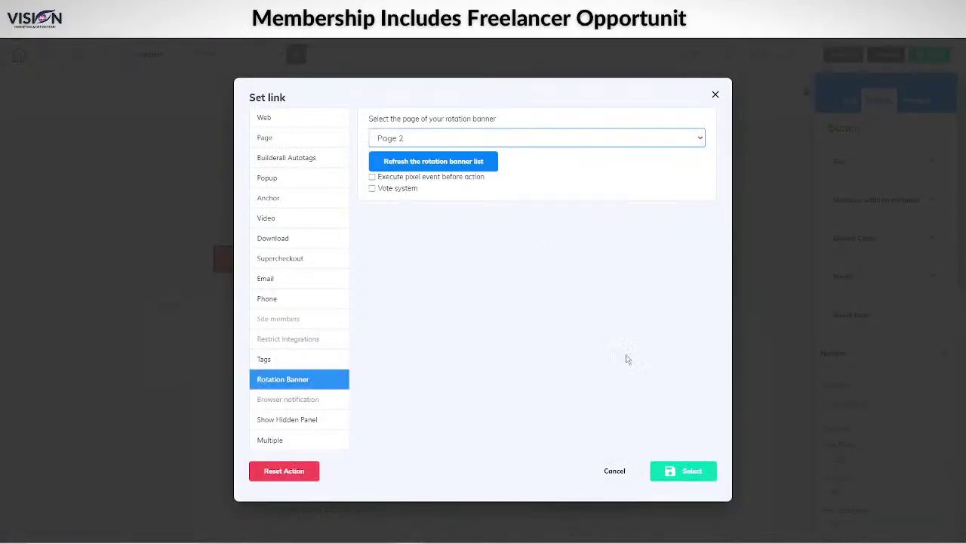
click(682, 471)
- Set the DRINKS button's link to Page 3 of the rotation banner
click(648, 261)
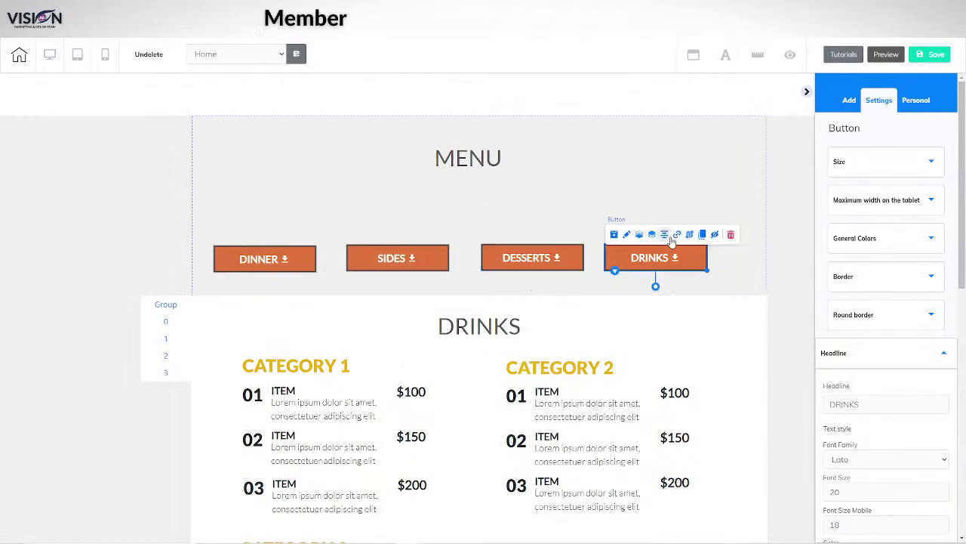
click(680, 239)
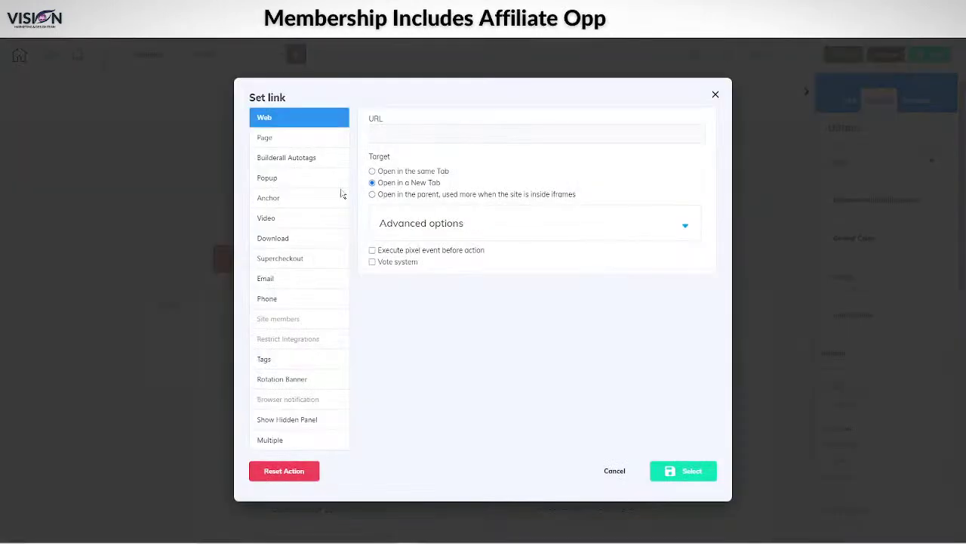
click(281, 378)
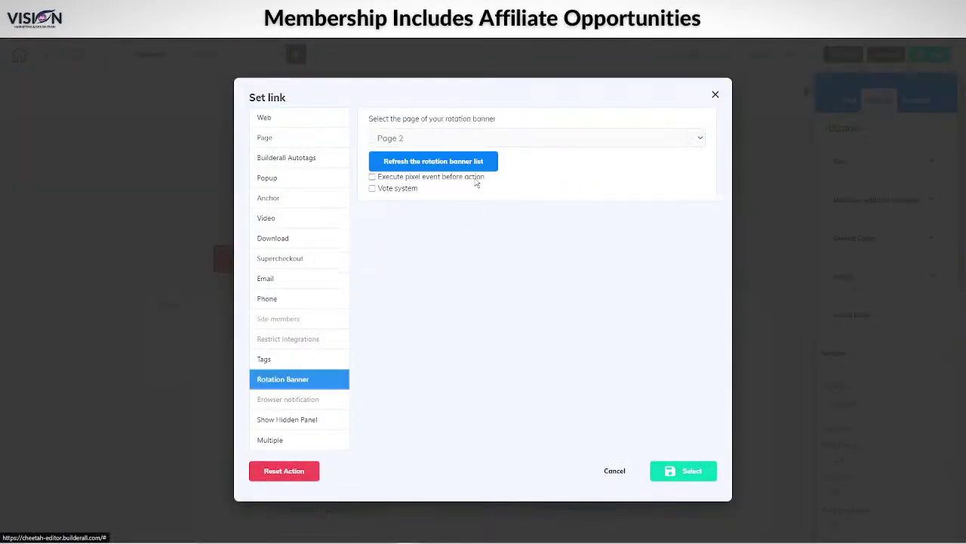
click(491, 138)
click(491, 195)
click(680, 471)
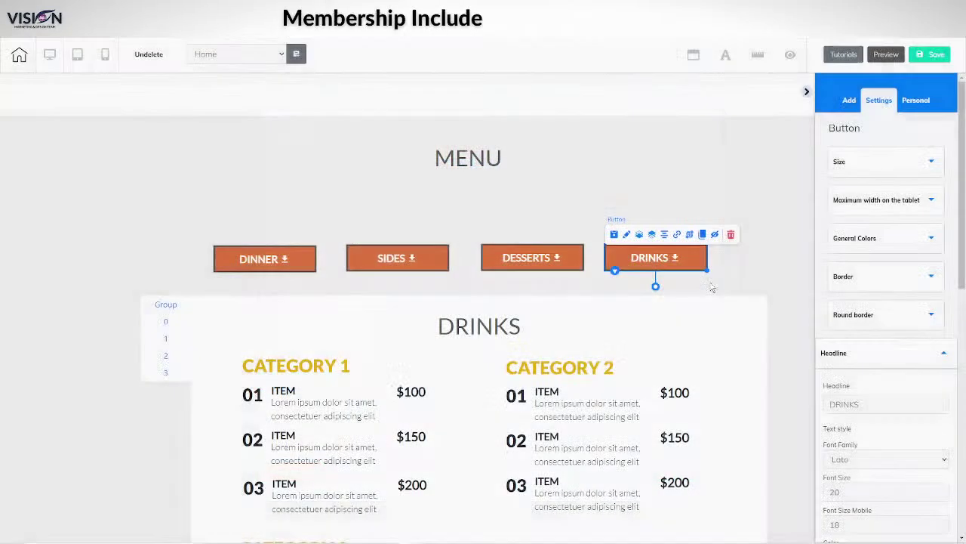
- Save the site, publish it to its Builderall domain and close the publishing confirmation
click(934, 55)
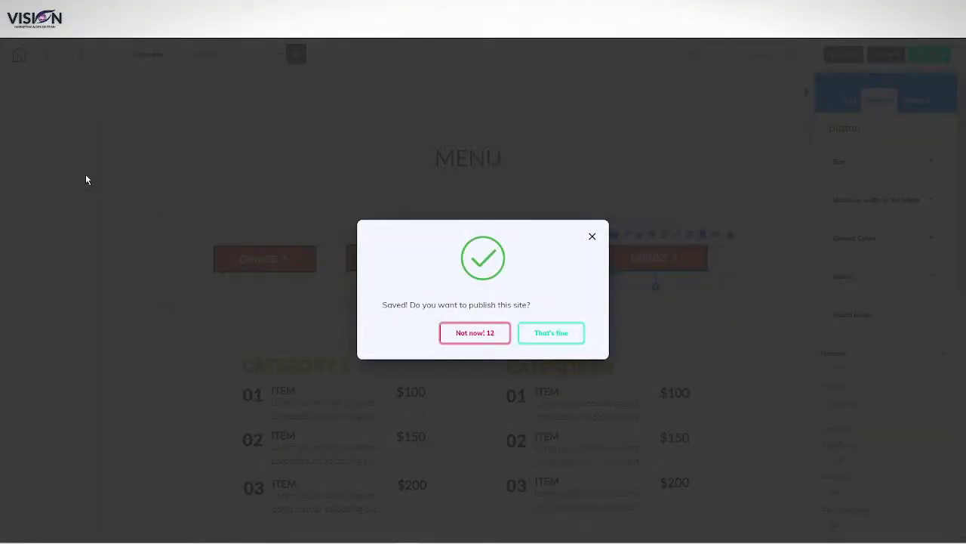
click(552, 332)
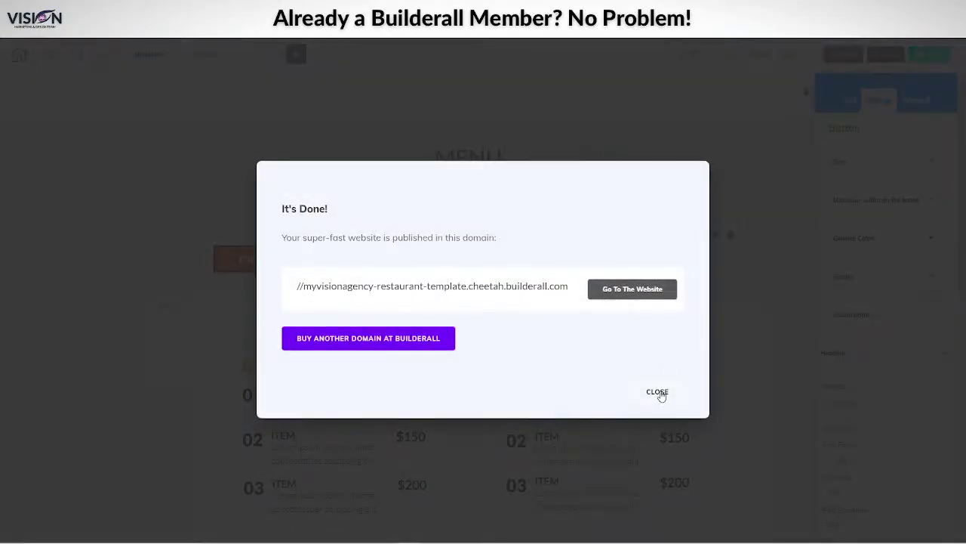
click(656, 394)
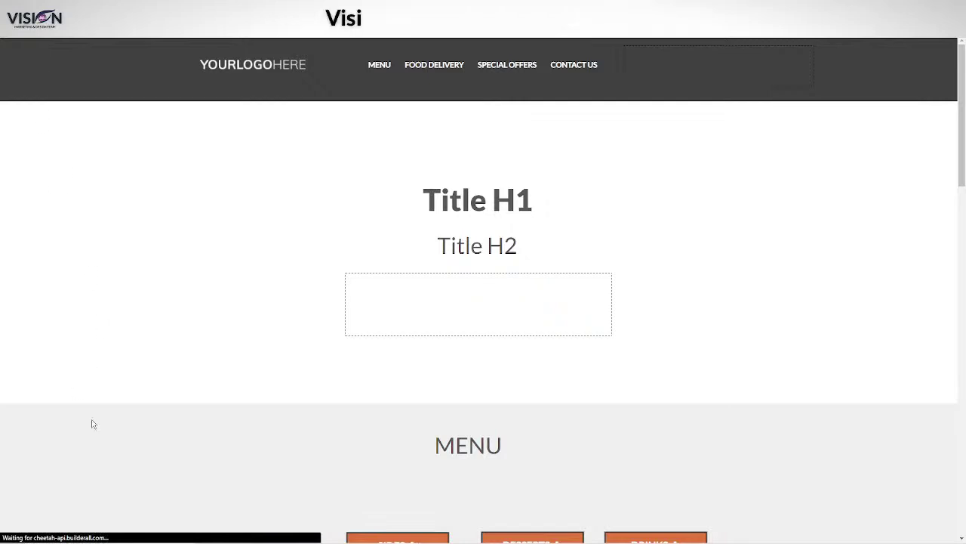
- On the published page, test the DINNER, SIDES, DESSERTS and DRINKS buttons and review the menu slider page each one opens
scroll(88, 422, down, 4)
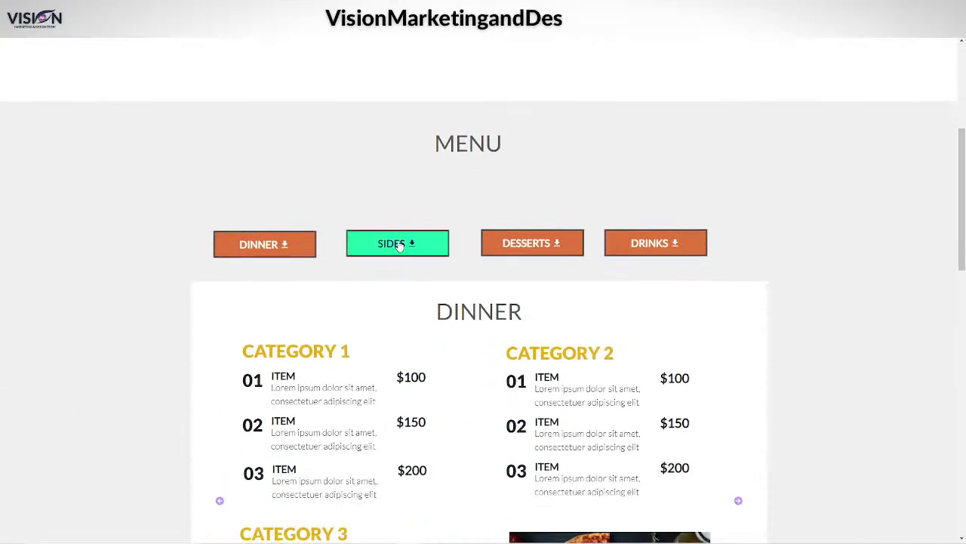
click(398, 245)
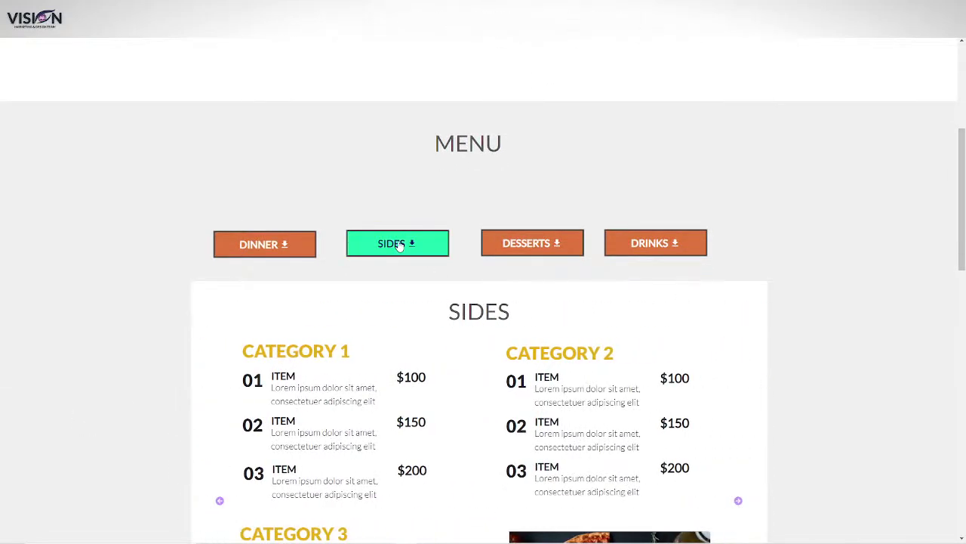
click(509, 244)
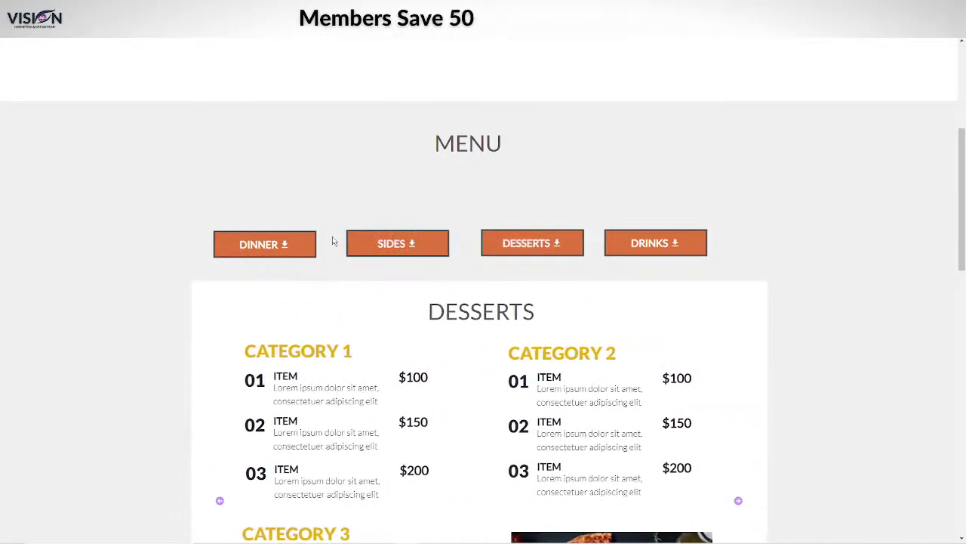
click(651, 244)
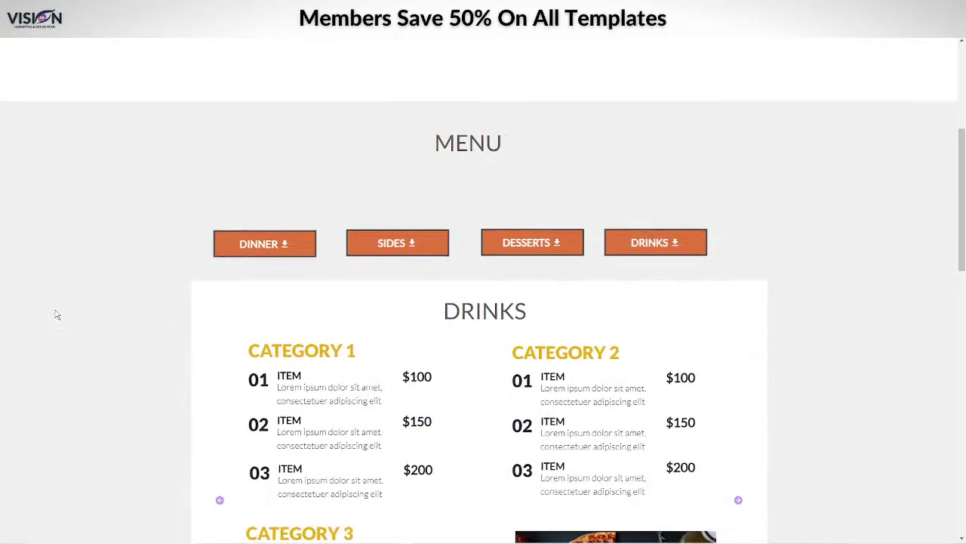
scroll(57, 315, down, 3)
click(264, 44)
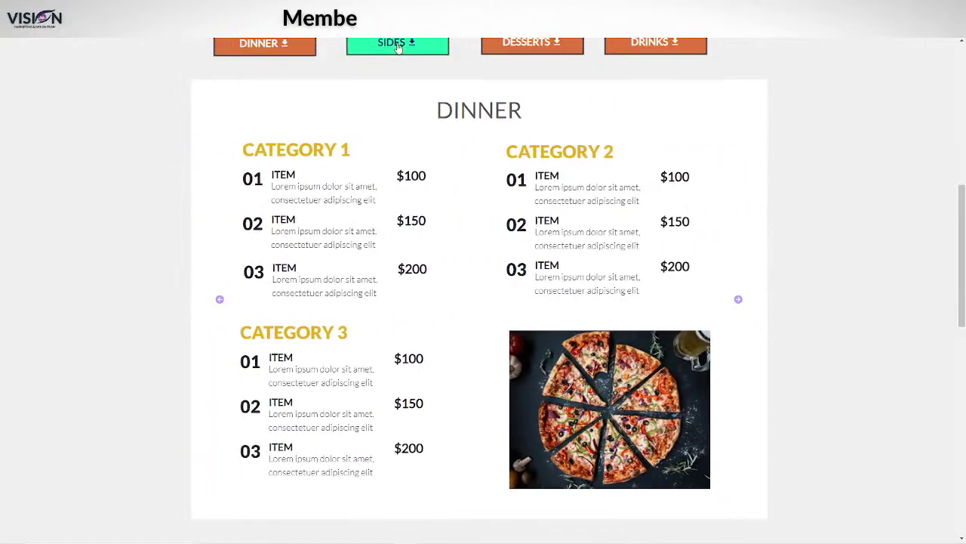
click(398, 45)
click(517, 46)
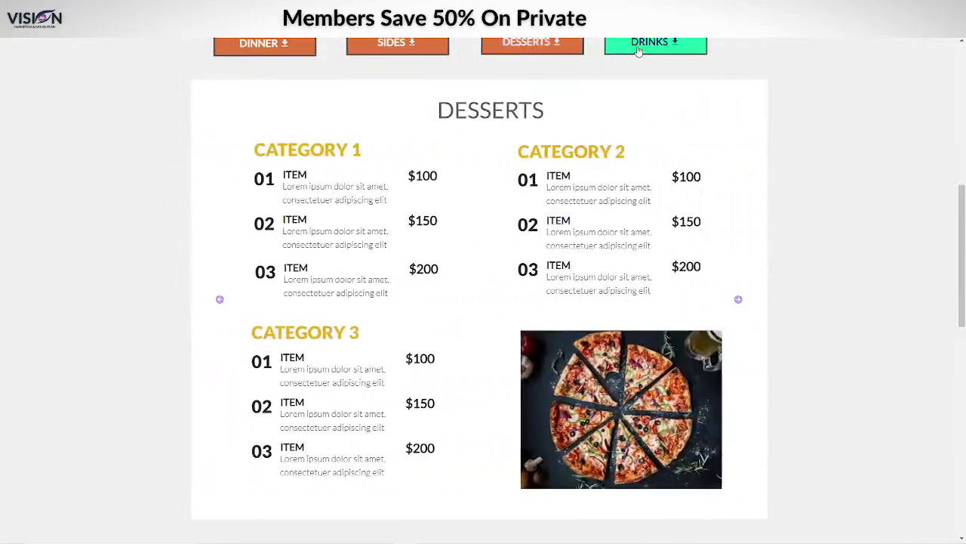
click(638, 46)
scroll(836, 344, down, 2)
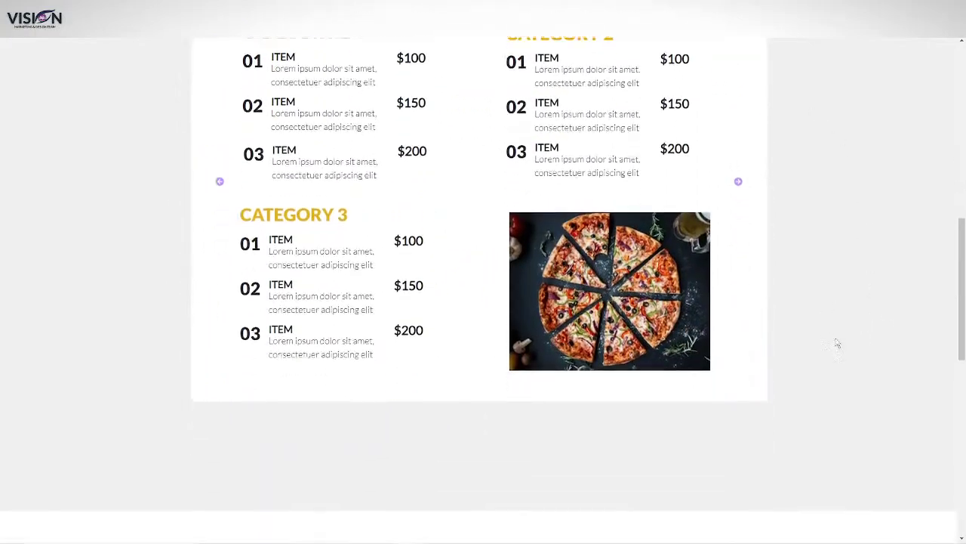
scroll(835, 342, down, 3)
scroll(835, 340, up, 6)
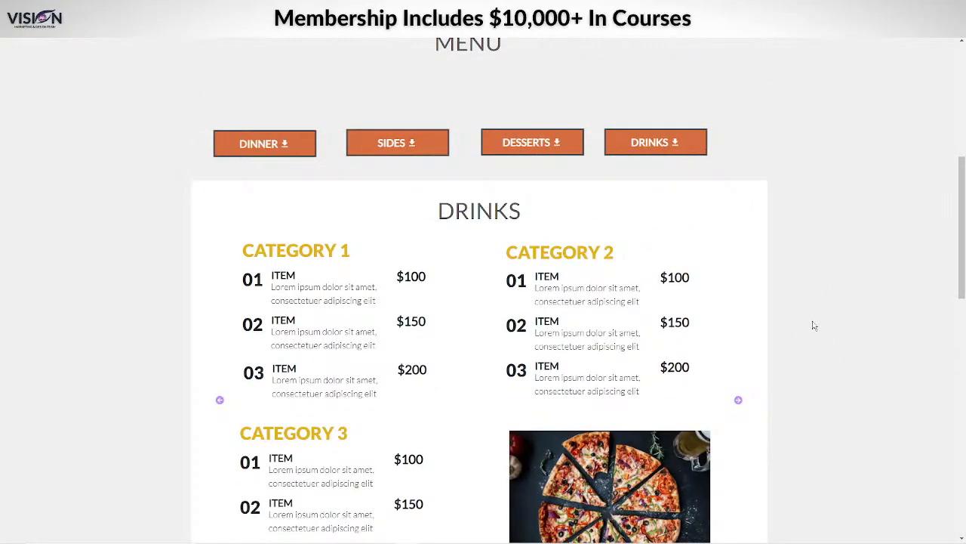
scroll(785, 333, up, 1)
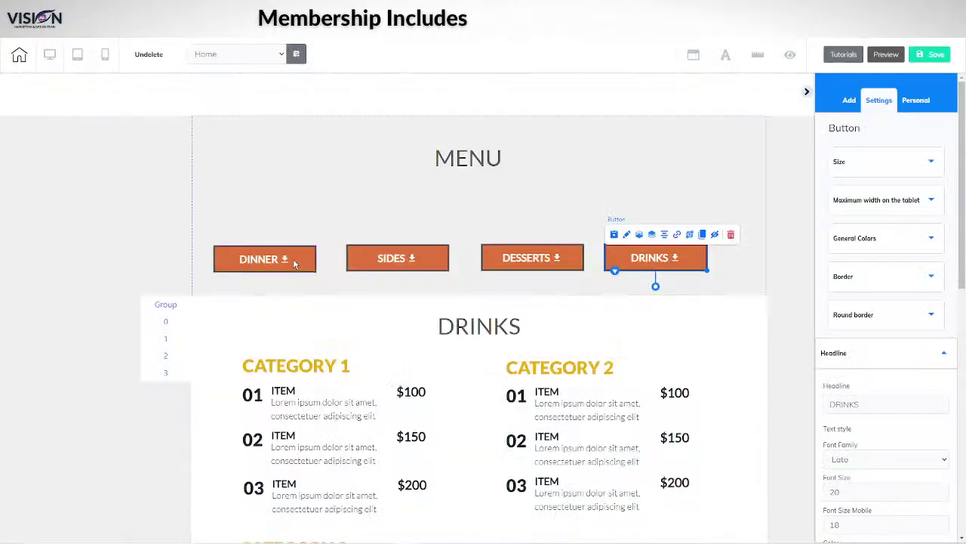
- Set the DINNER button's hover background to the red preset colour and its hover text colour to white (FFFFFF)
click(294, 263)
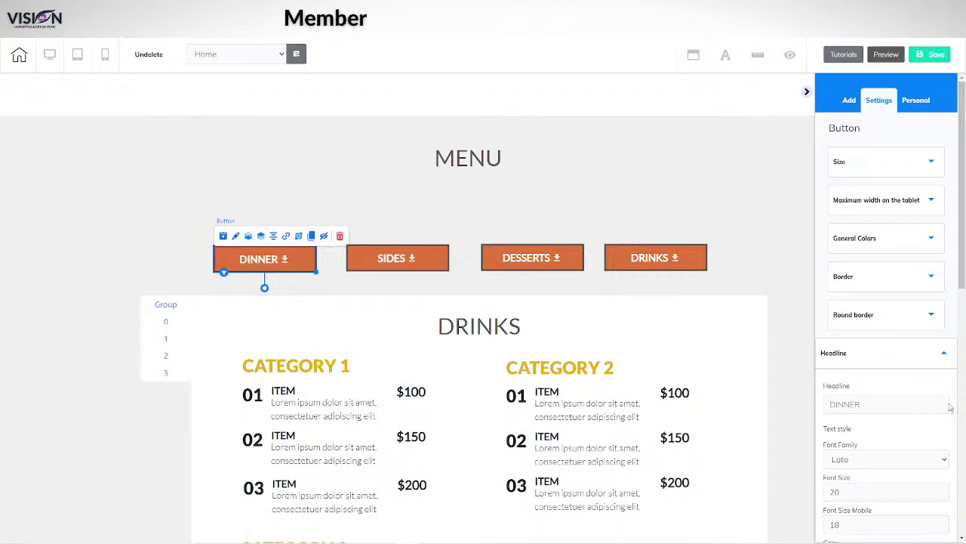
scroll(896, 348, down, 1)
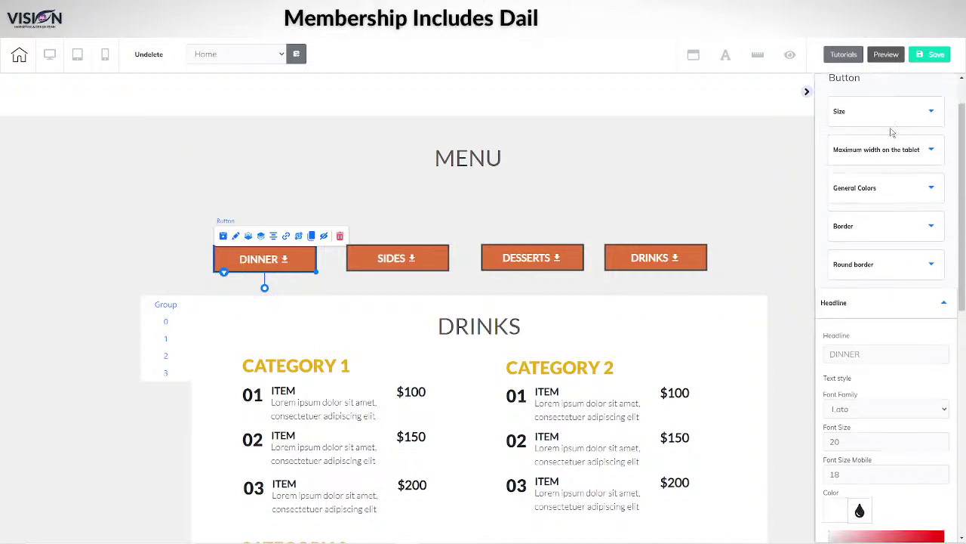
click(869, 202)
scroll(899, 274, down, 5)
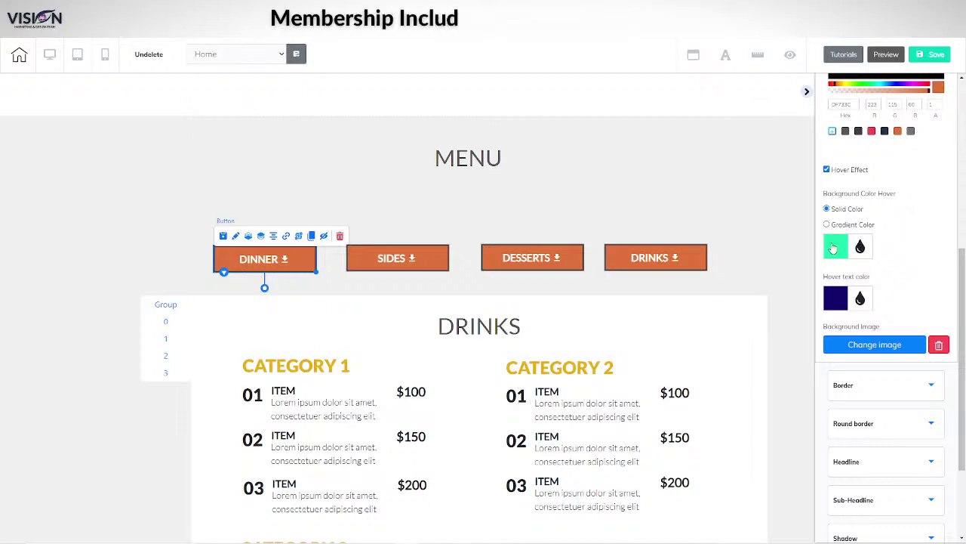
click(834, 248)
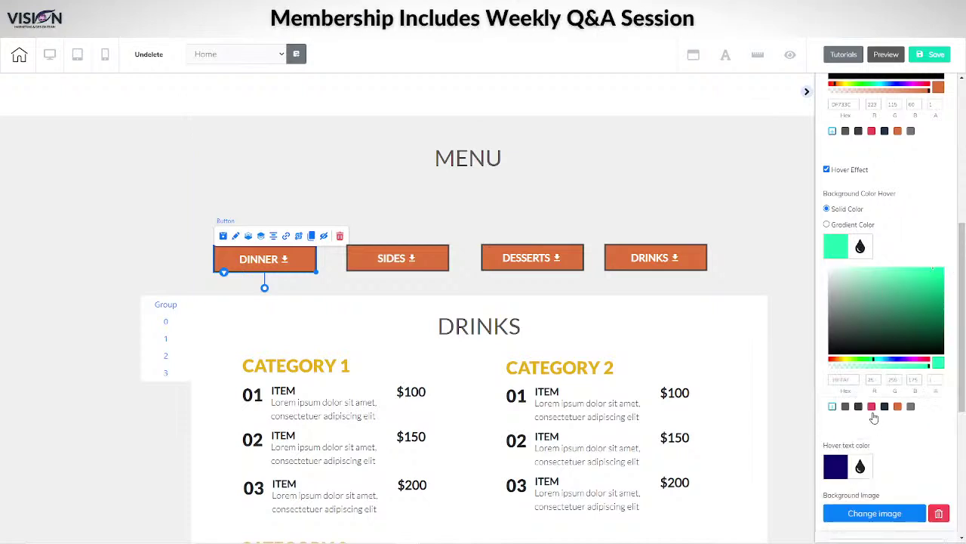
click(872, 407)
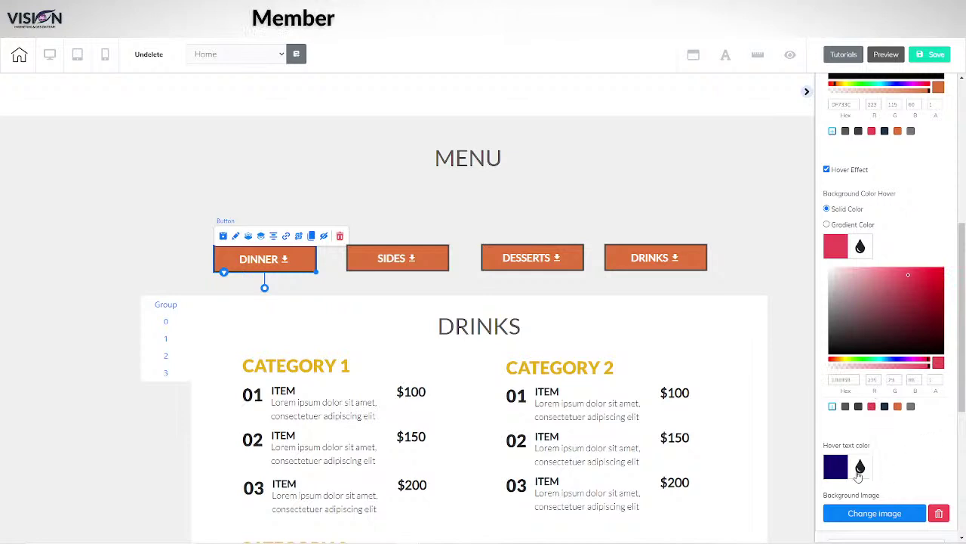
click(834, 469)
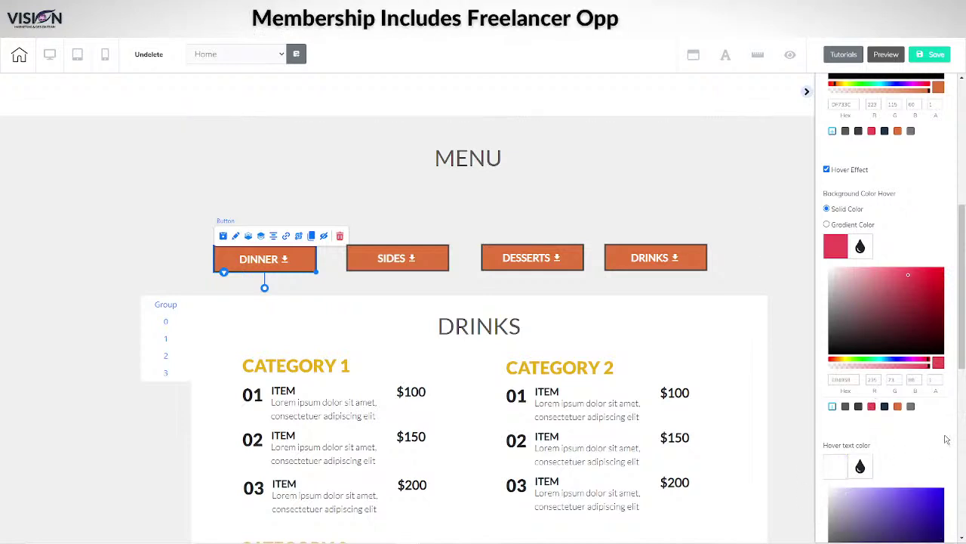
scroll(938, 435, down, 1)
scroll(938, 435, down, 5)
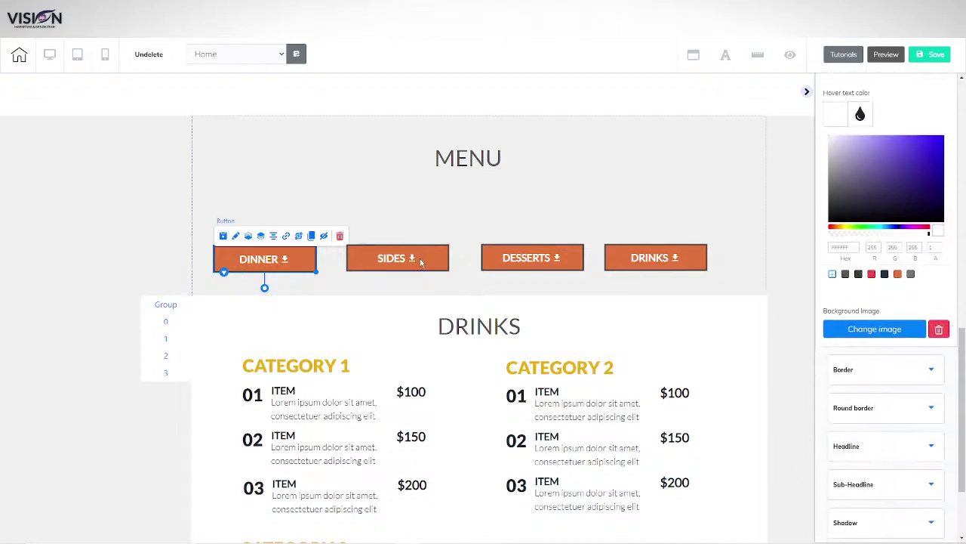
scroll(905, 314, up, 4)
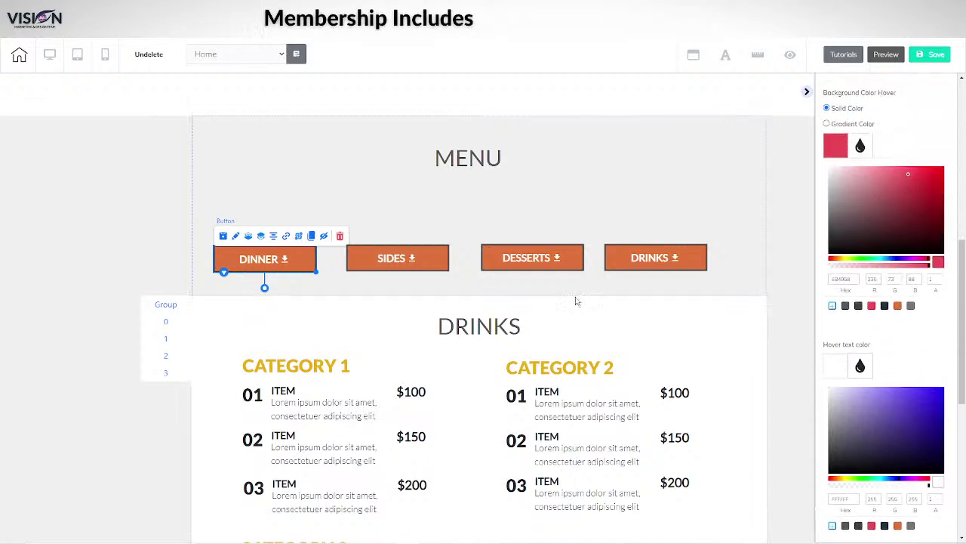
- Give the SIDES button the red preset as hover background and white (FFFFFF) as hover text colour
click(390, 259)
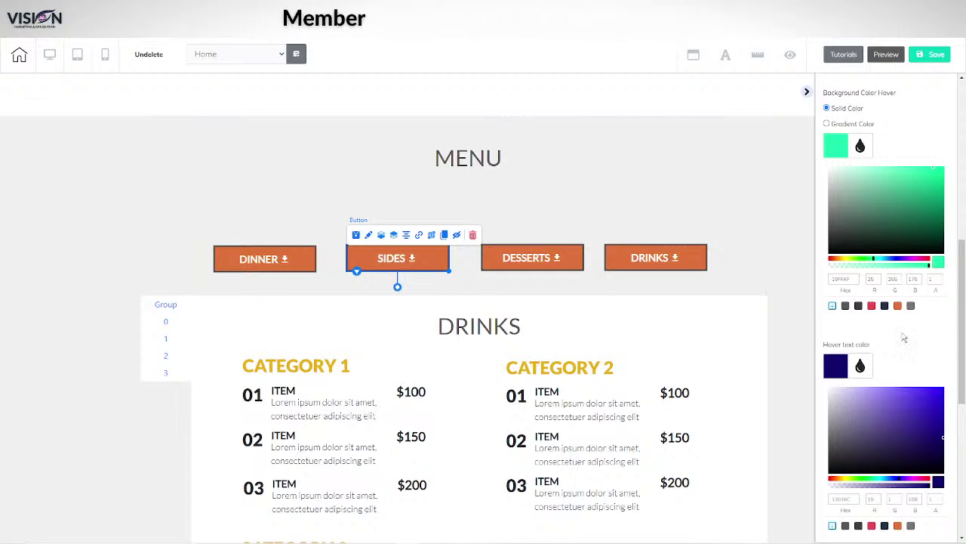
scroll(906, 338, up, 2)
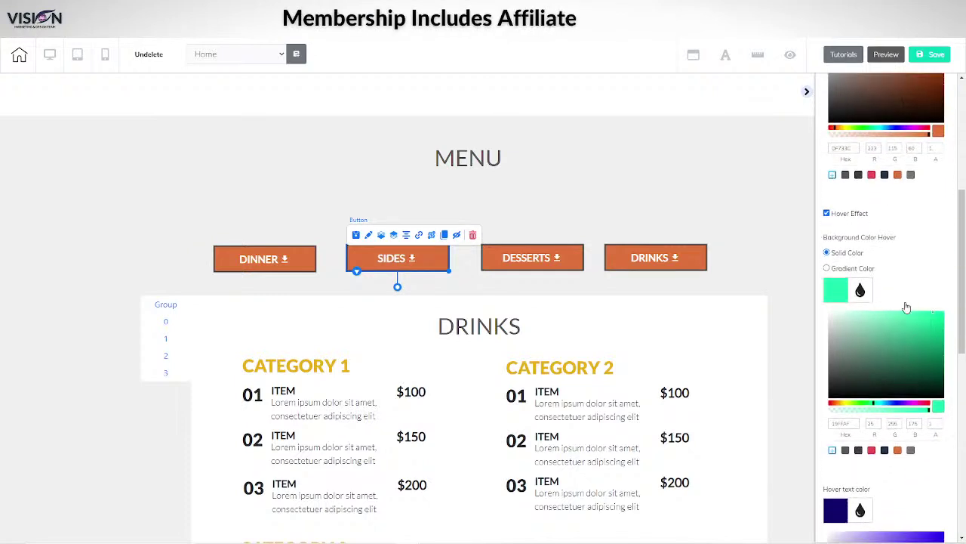
scroll(898, 354, down, 2)
click(872, 356)
scroll(883, 400, down, 3)
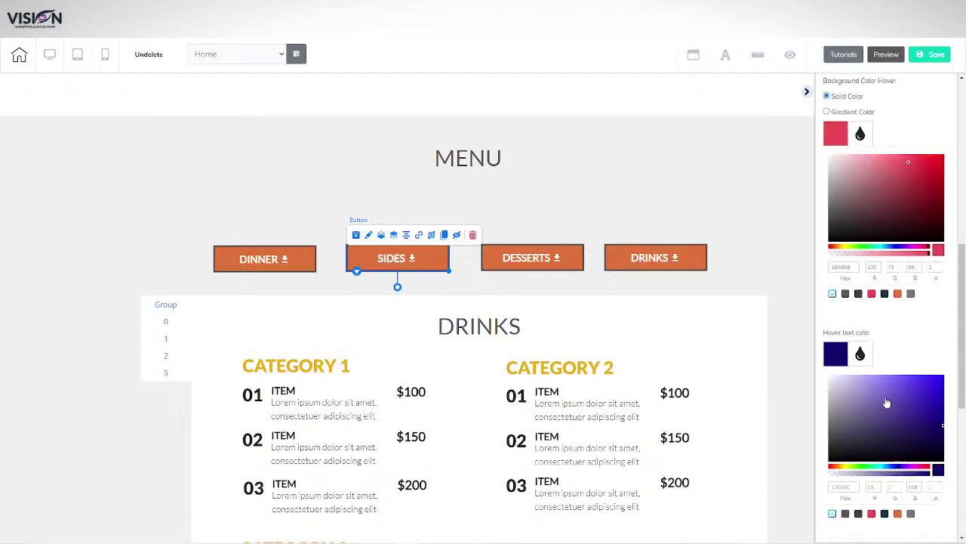
drag(841, 362, 802, 297)
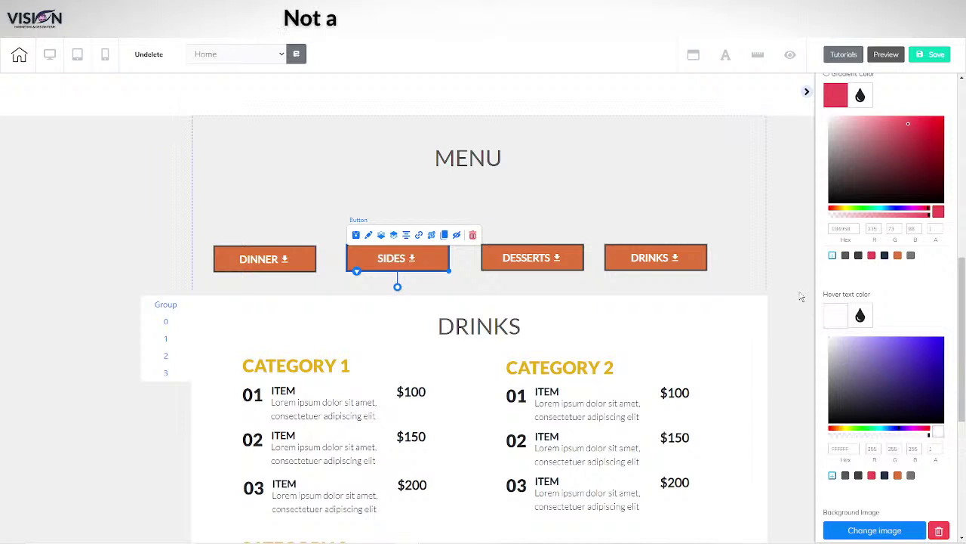
- Change the DESSERTS button's hover background to the red preset and its hover text to a near-white colour
click(560, 268)
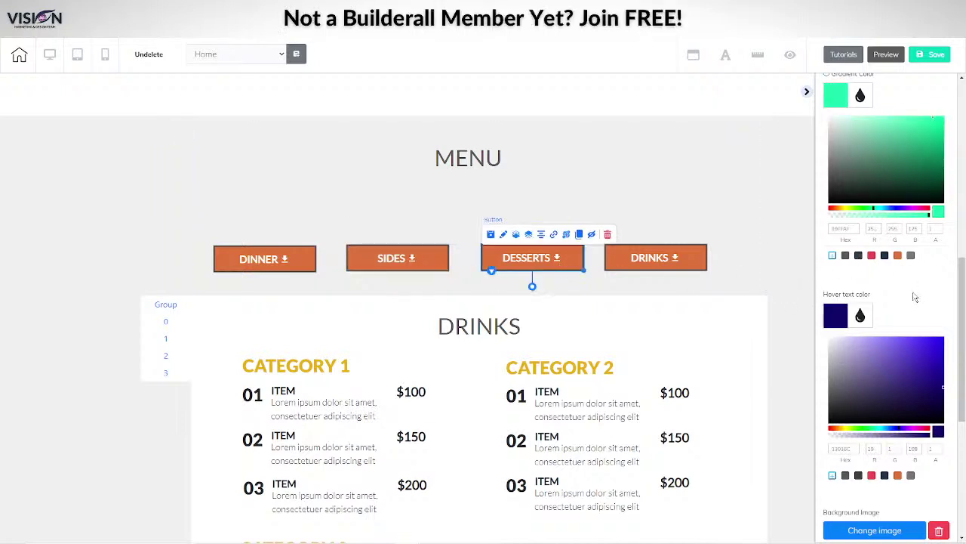
click(871, 256)
click(829, 338)
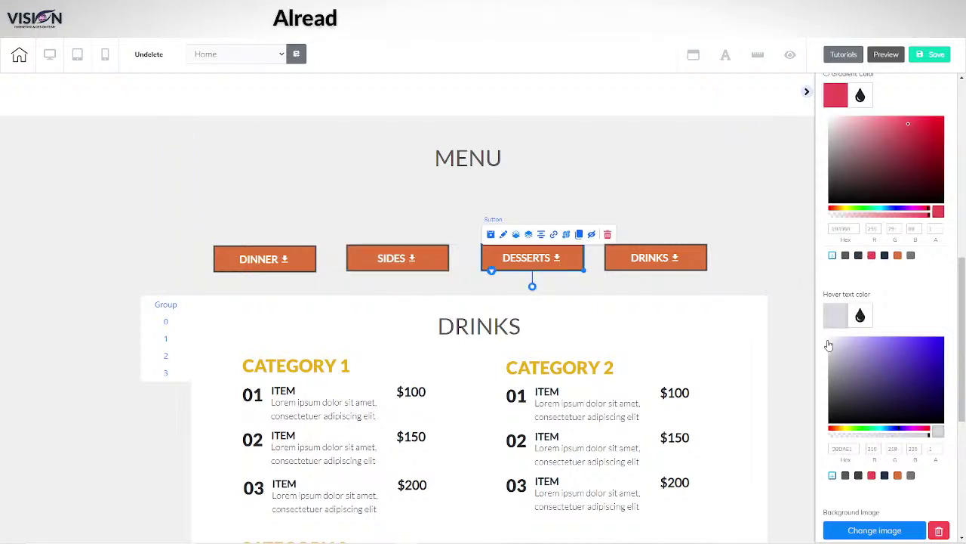
- Change the DRINKS button's hover background to the red preset and its hover text colour to white (FFFFFF)
click(661, 265)
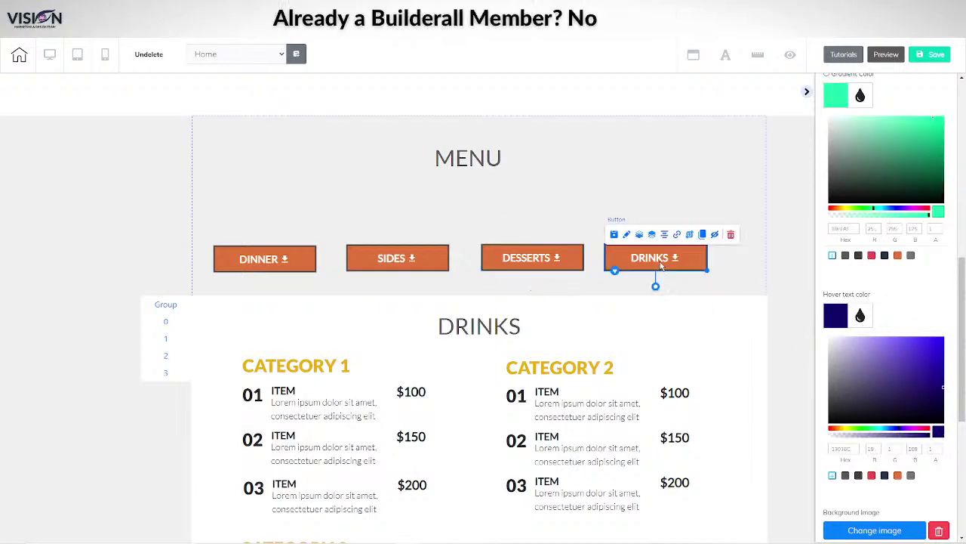
click(872, 256)
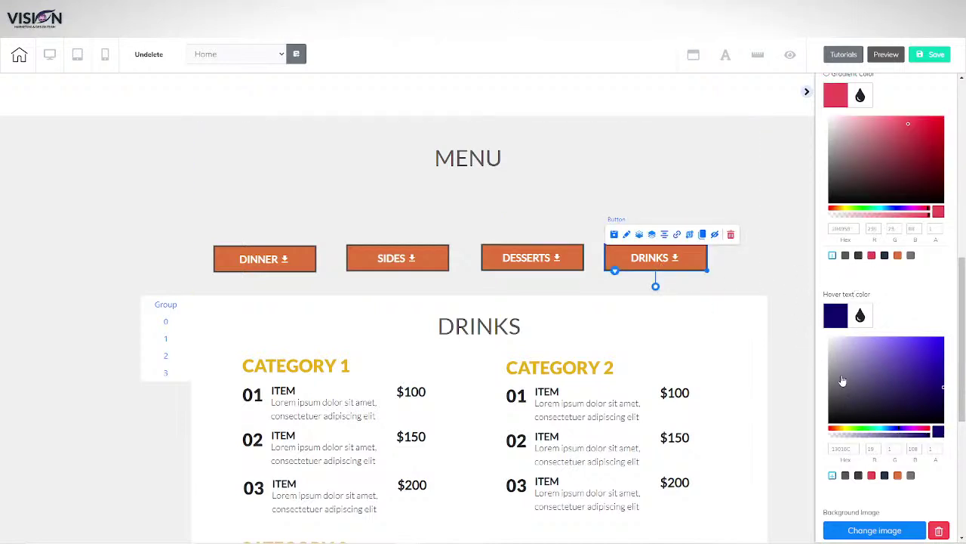
click(830, 338)
- Save and republish the site with the new button hover colours, closing the publishing confirmation
click(936, 54)
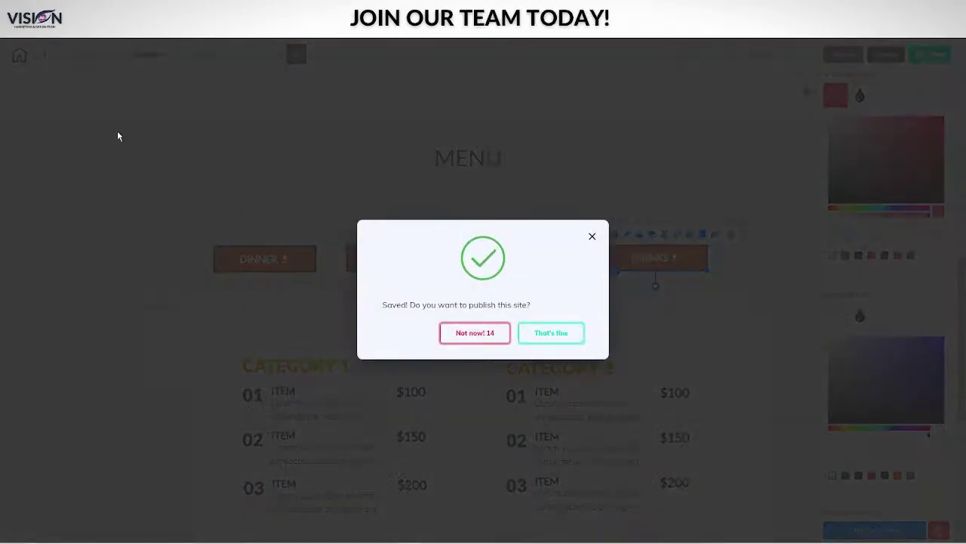
click(554, 336)
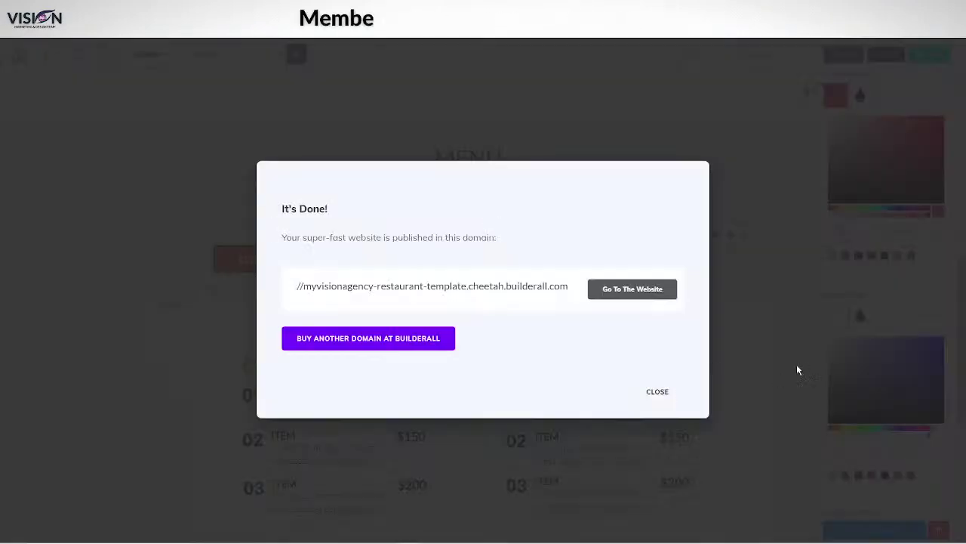
click(660, 394)
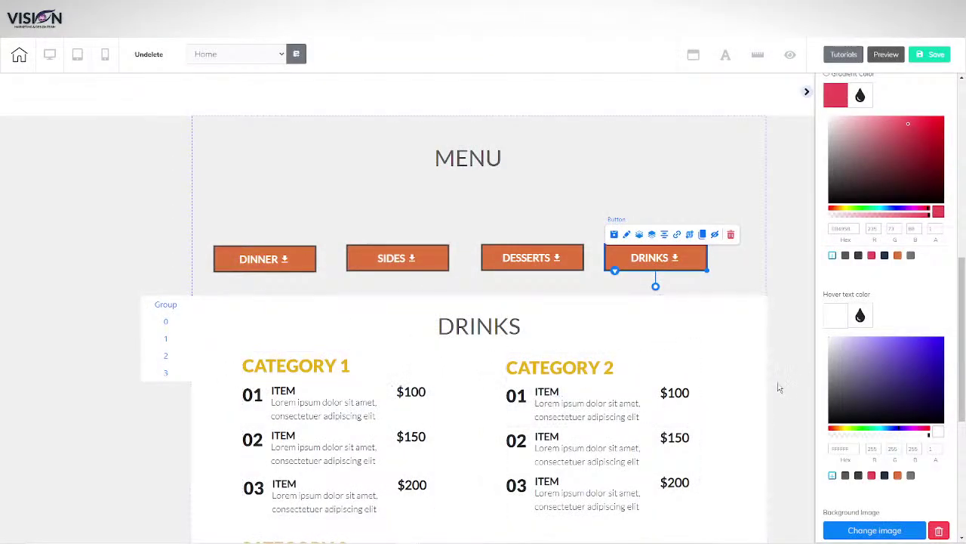
- Switch the rotation banner below the menu buttons to its DINNER page
scroll(784, 420, down, 2)
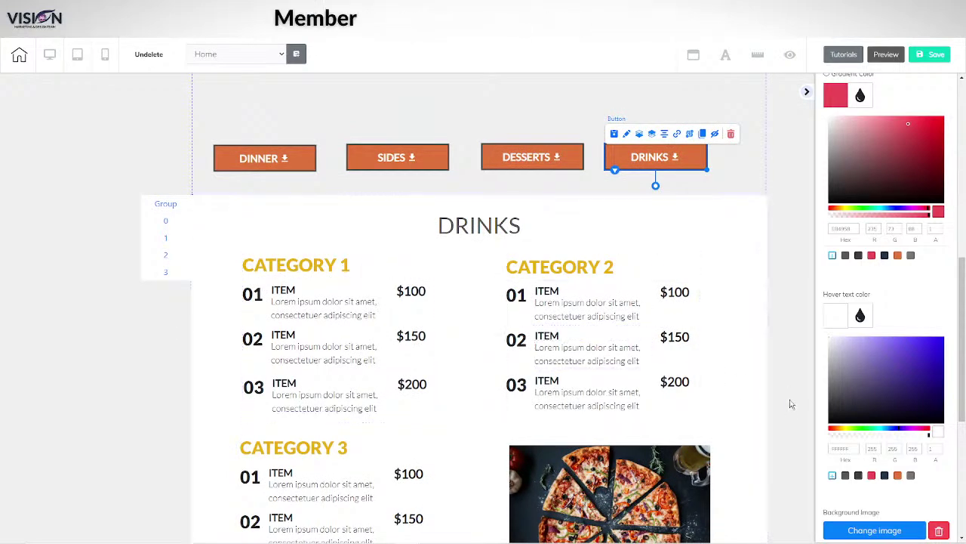
scroll(783, 404, down, 3)
scroll(780, 399, up, 3)
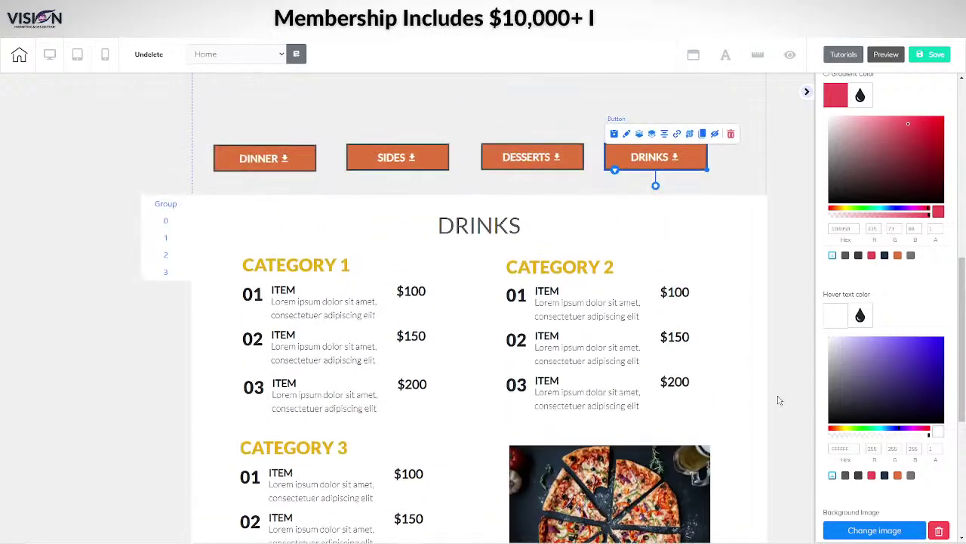
click(193, 199)
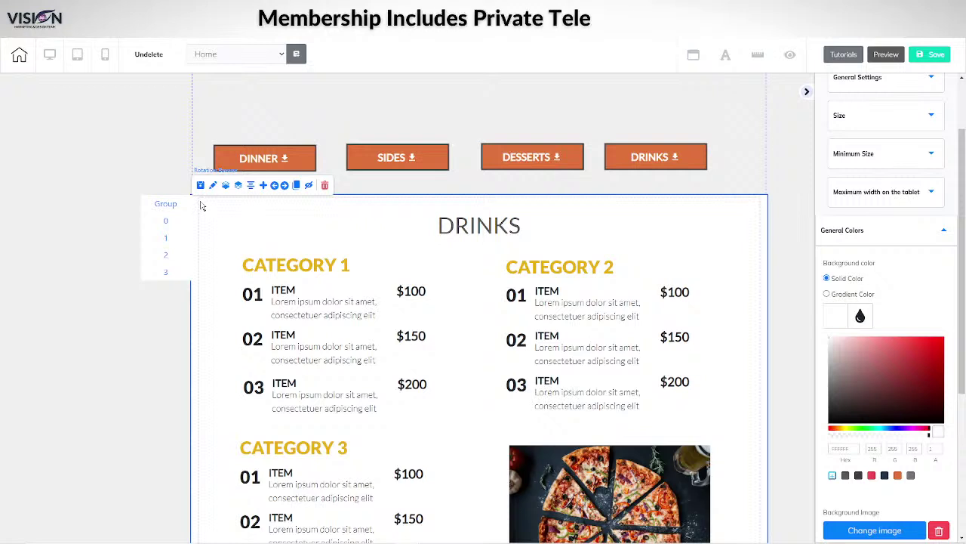
click(201, 205)
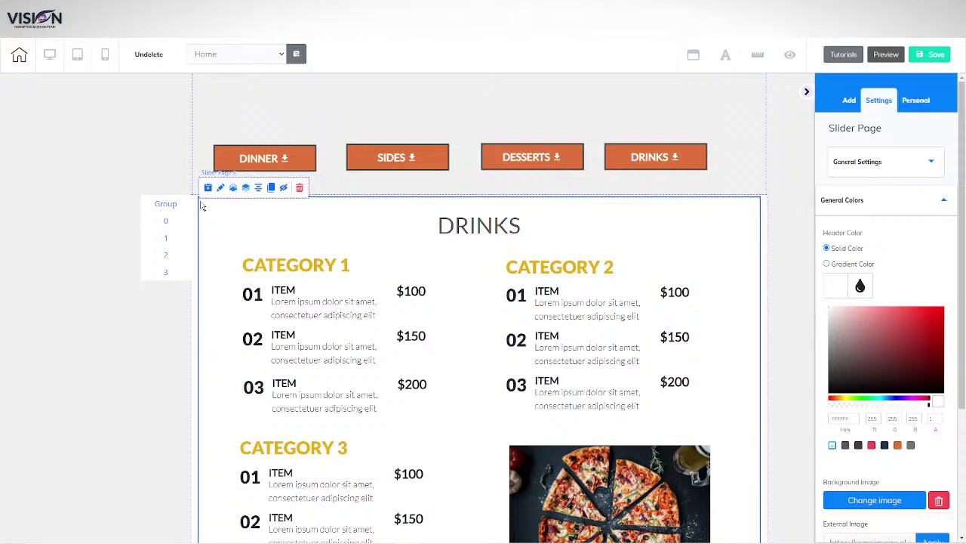
click(168, 221)
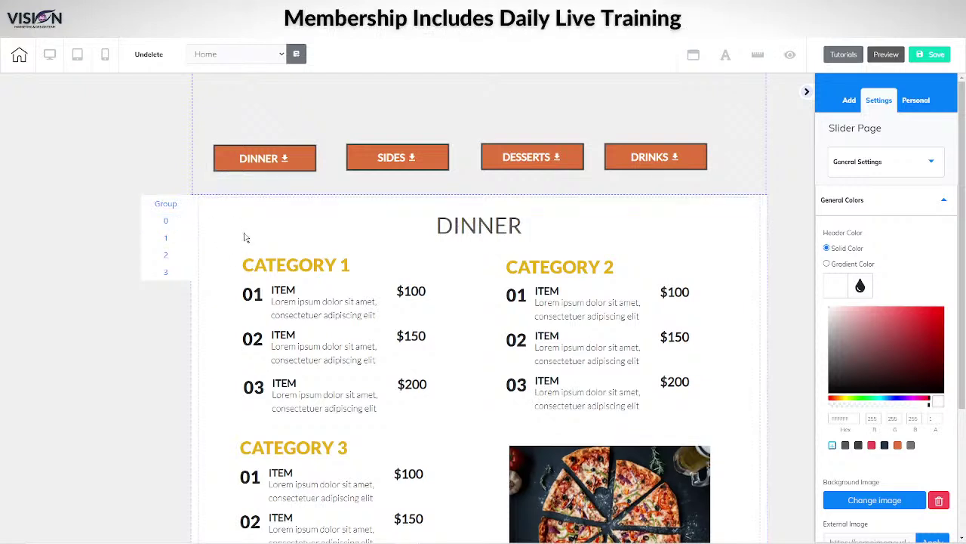
- Set the rotation banner's transition effect to FadeIn/FadeOut and disable its navigation arrows
click(195, 210)
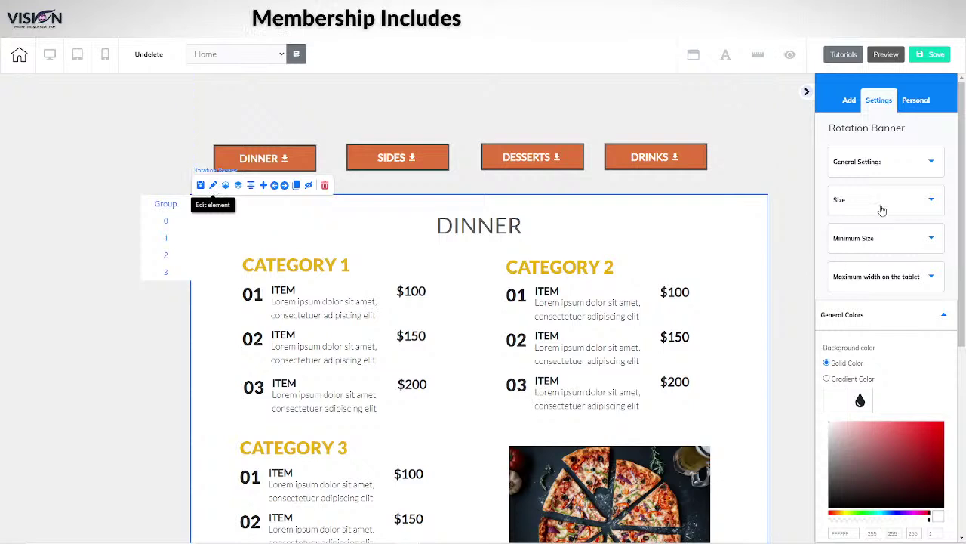
click(876, 163)
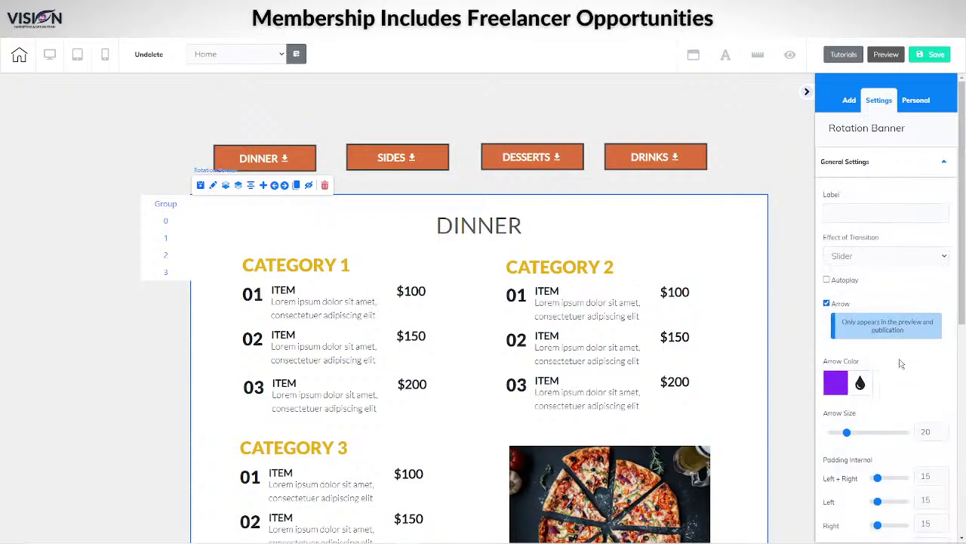
click(853, 256)
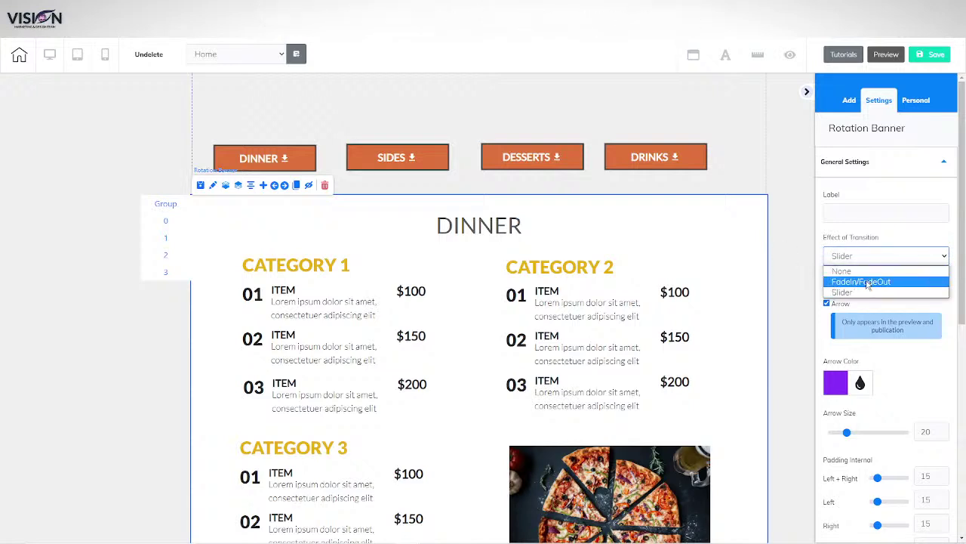
click(870, 281)
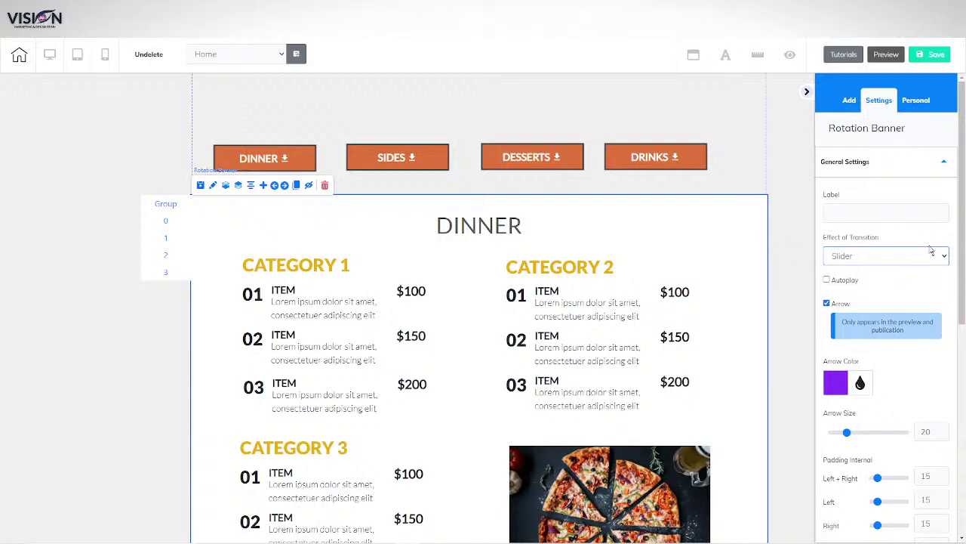
click(827, 303)
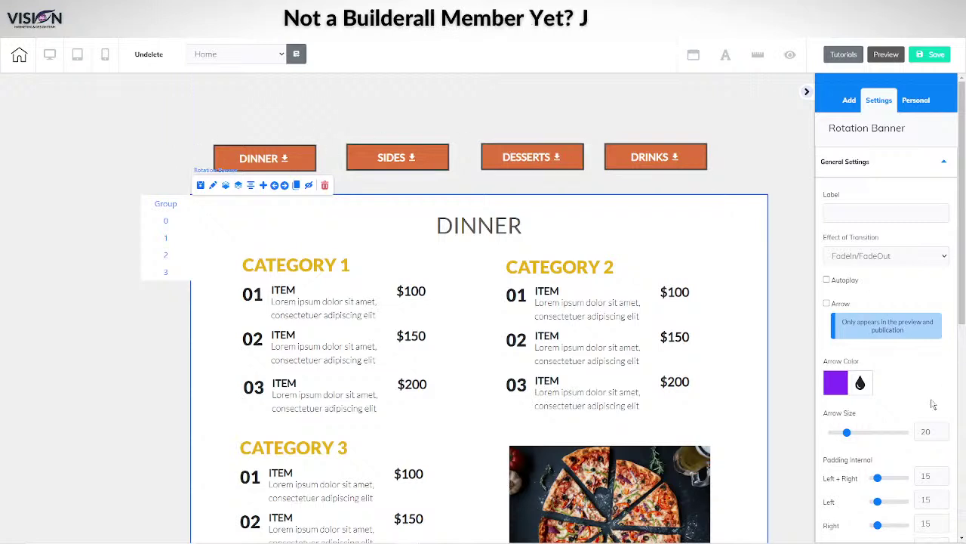
- Make the rotation banner's solid background colour fully transparent, with an alpha of 0
scroll(873, 367, down, 2)
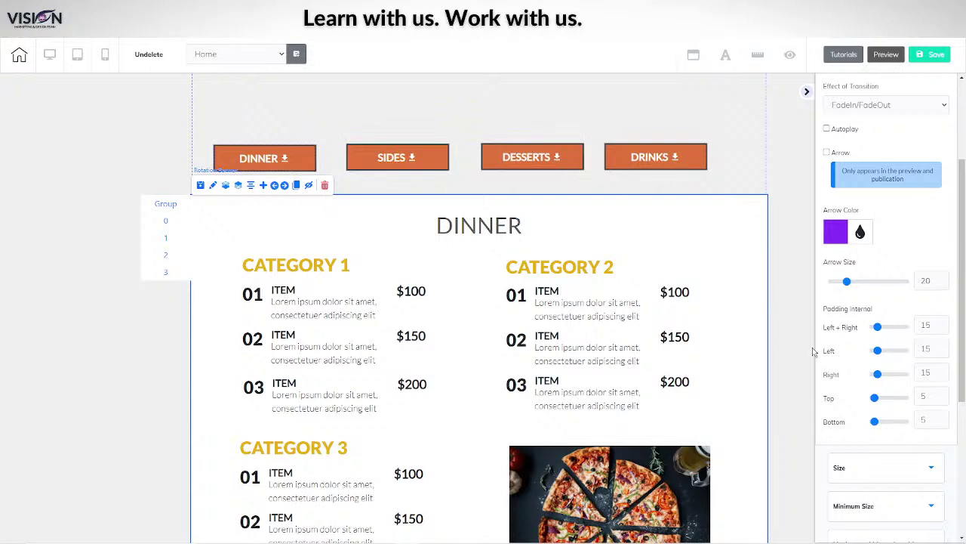
scroll(845, 400, down, 5)
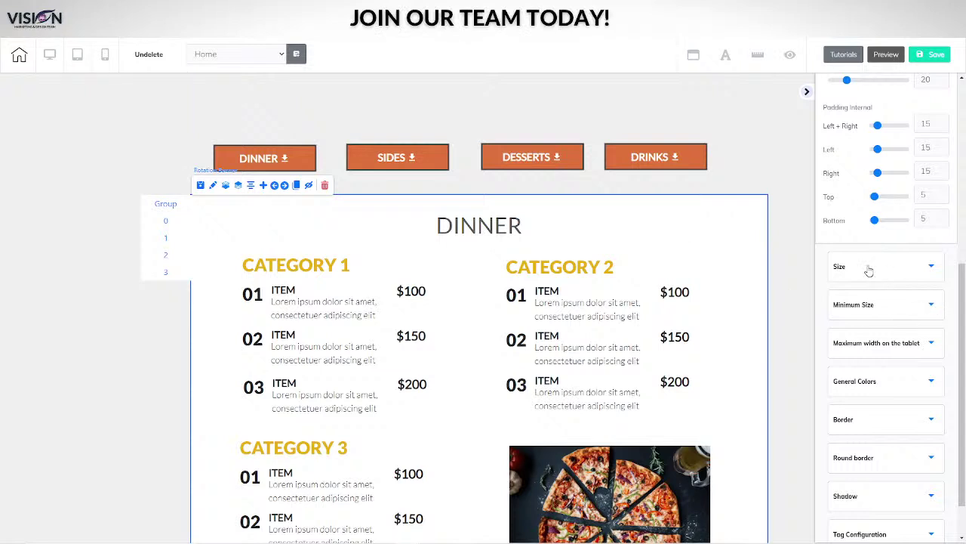
click(865, 378)
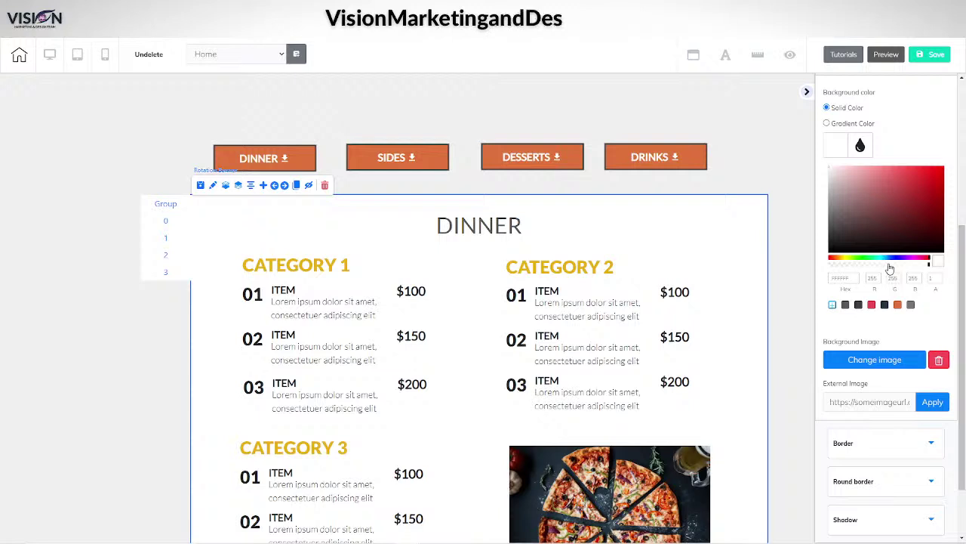
drag(889, 265, 834, 263)
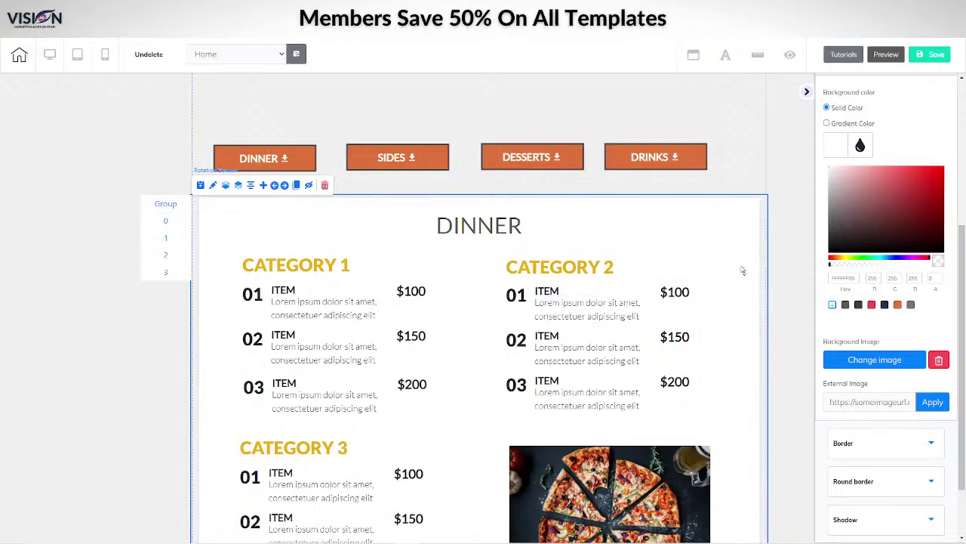
- Set the header colour of the DINNER and SIDES slider pages to fully transparent (alpha 0)
click(755, 206)
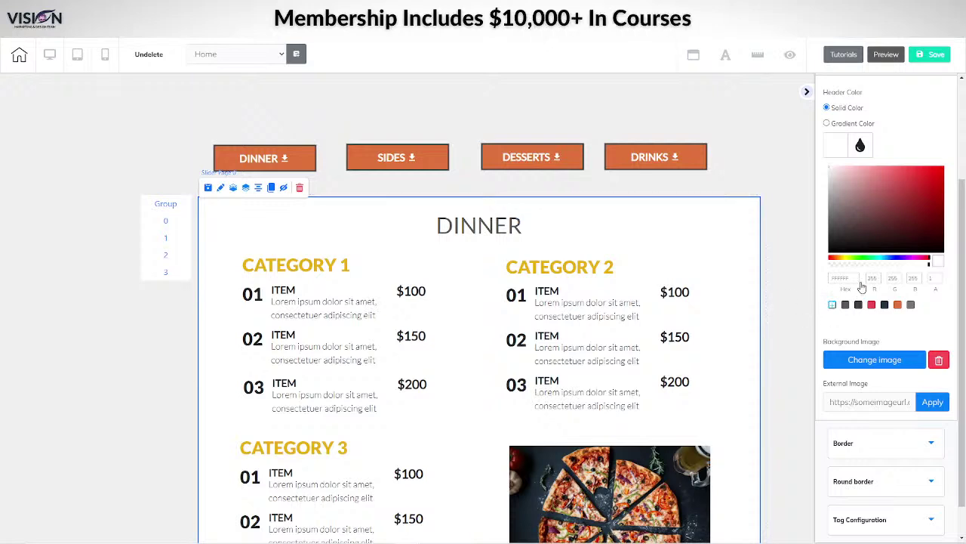
drag(858, 264, 823, 264)
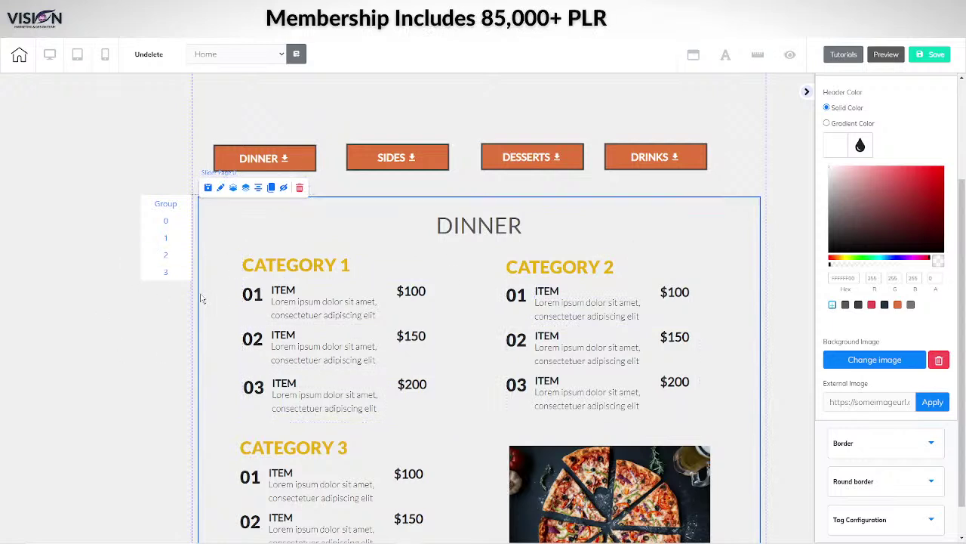
click(166, 240)
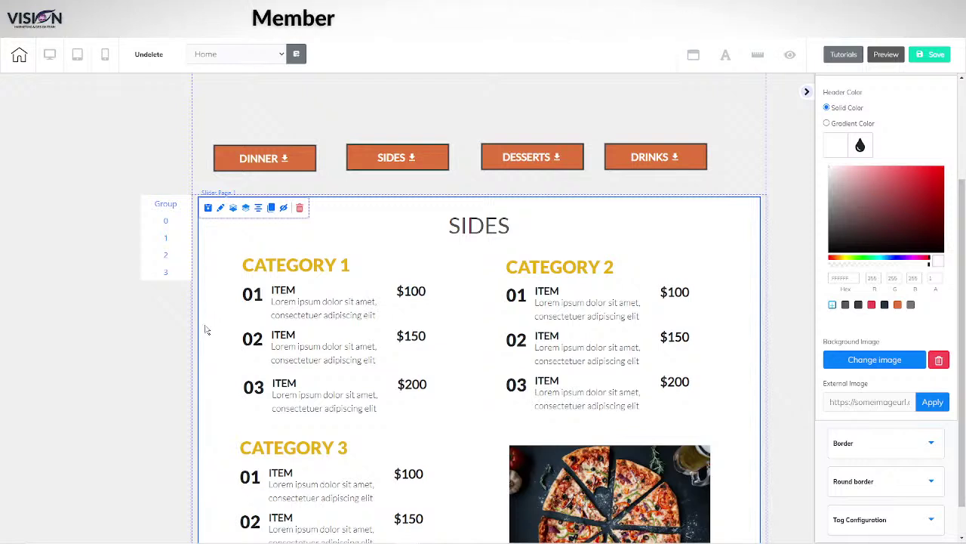
drag(929, 262, 822, 272)
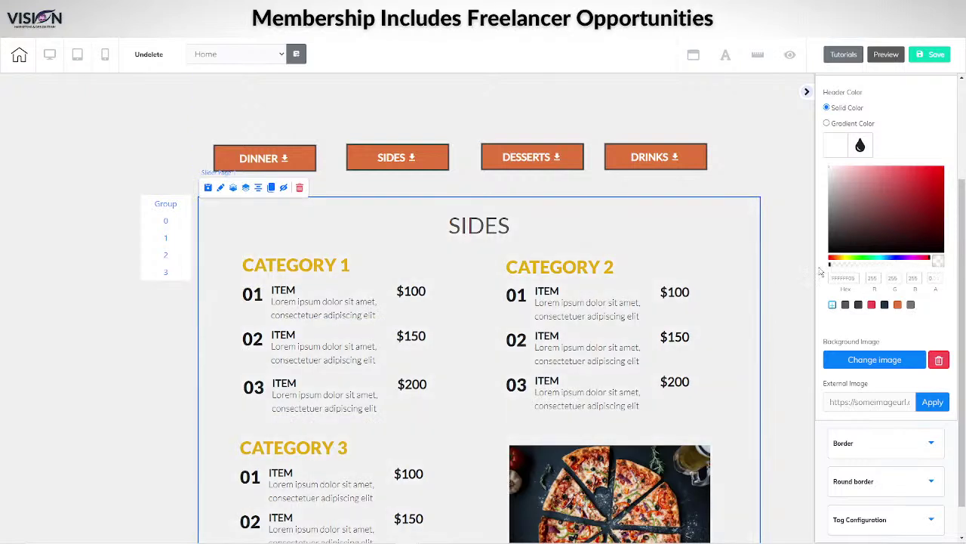
- Set the header colour of the DESSERTS and DRINKS slider pages to fully transparent (alpha 0)
click(174, 260)
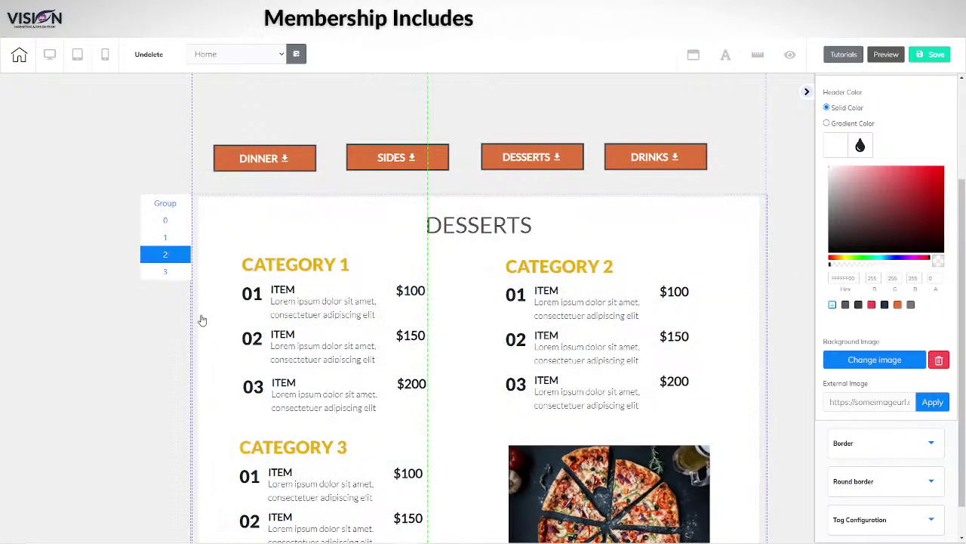
click(213, 332)
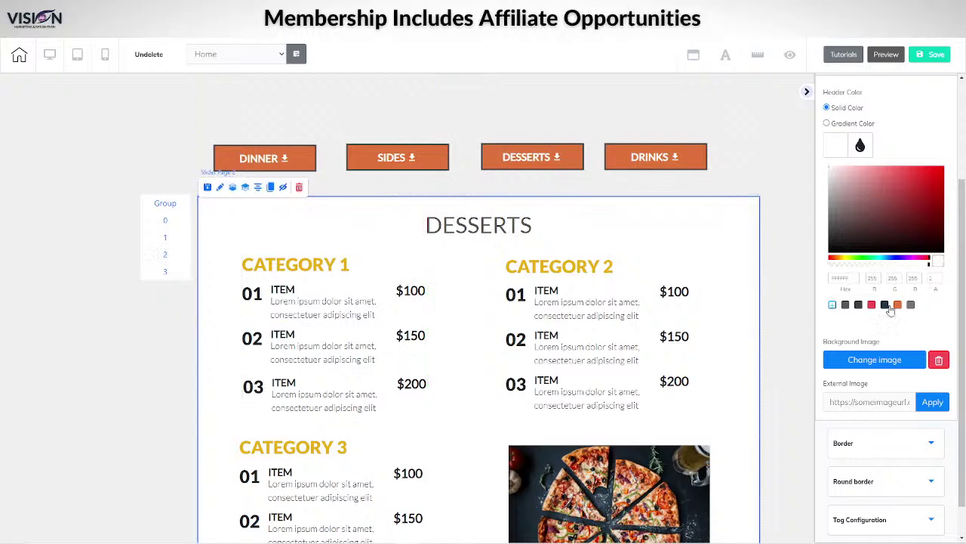
drag(886, 269, 811, 265)
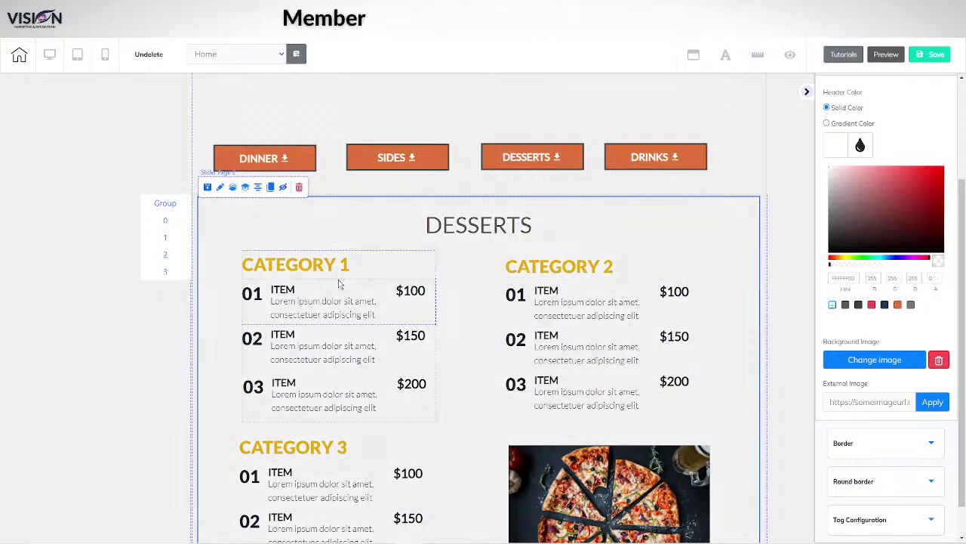
click(173, 273)
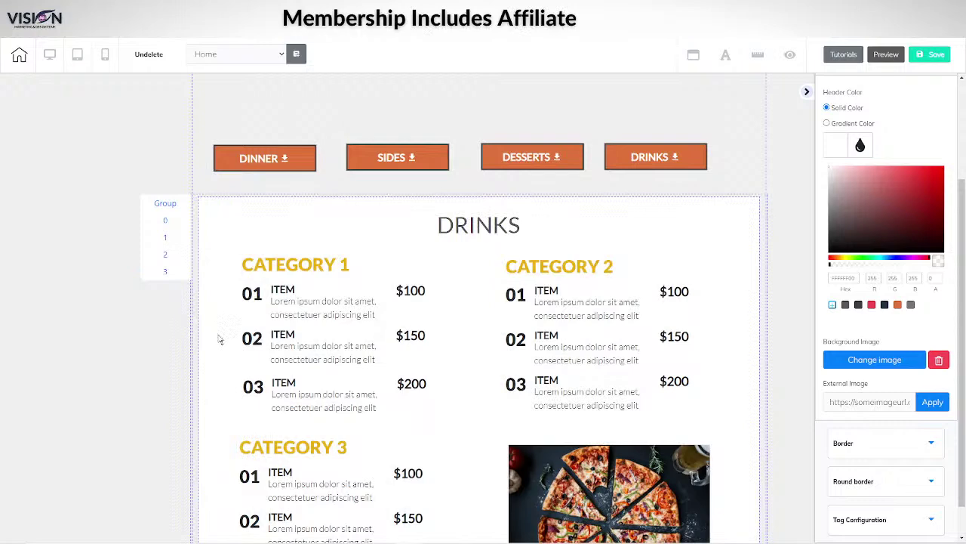
click(219, 338)
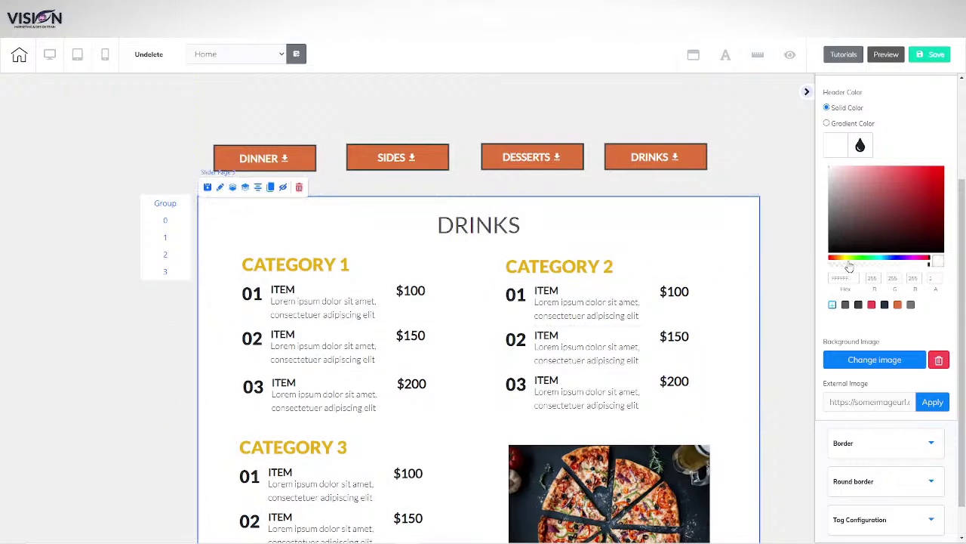
drag(906, 262, 815, 265)
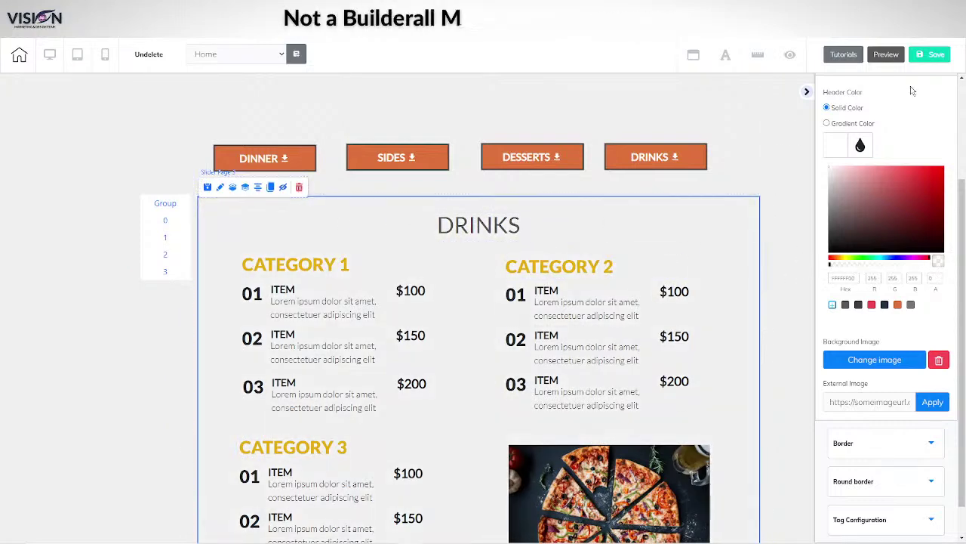
- Save and republish the site with the transparent banner pages, closing the publishing confirmation
click(930, 54)
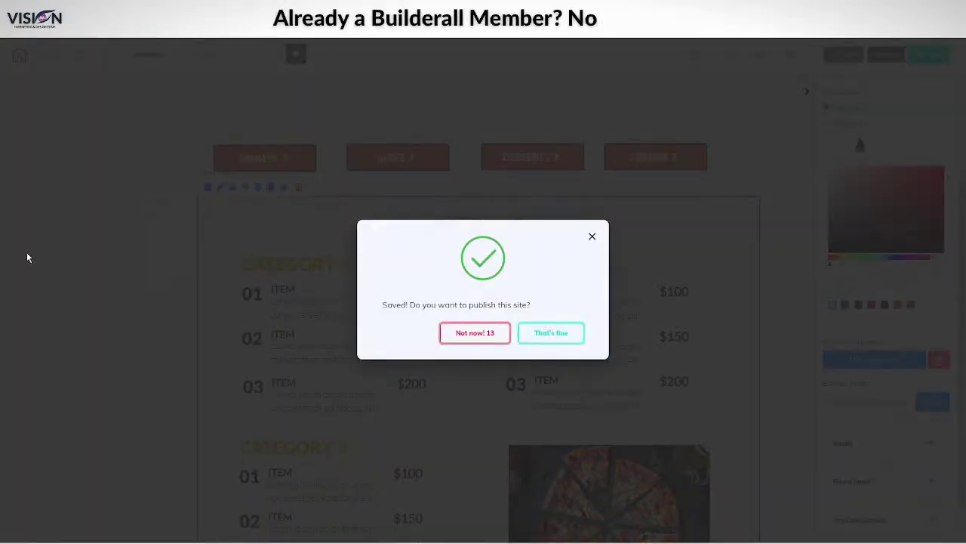
click(548, 337)
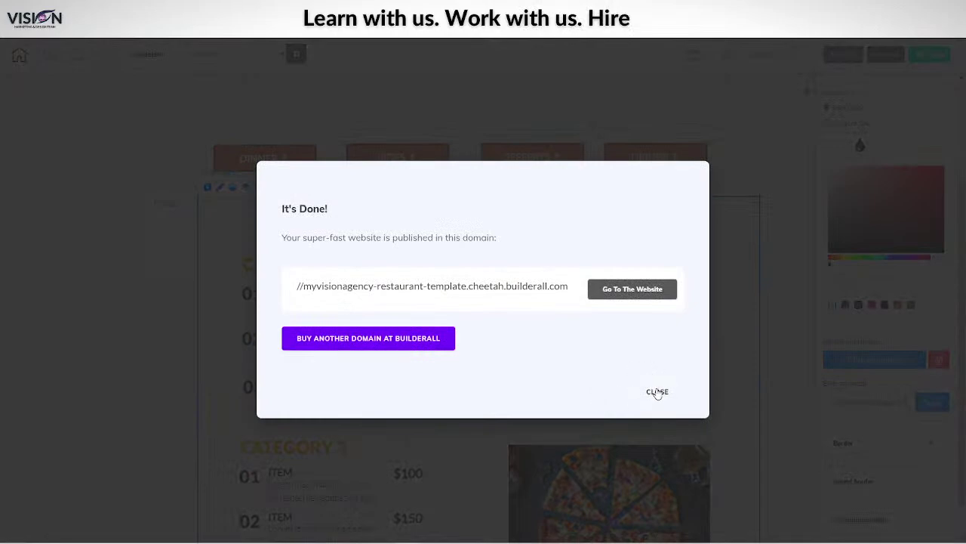
click(658, 391)
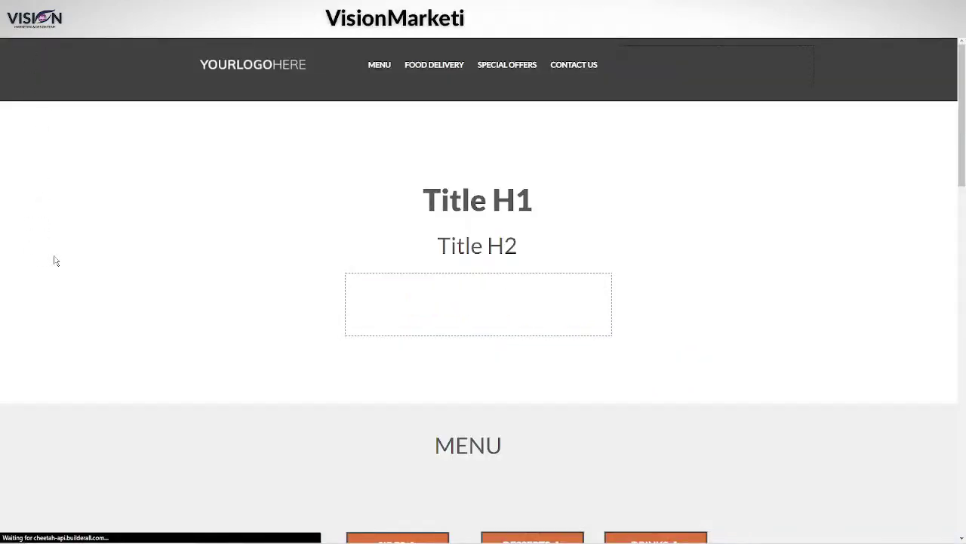
- Check the MENU section on the live site by opening the SIDES, DESSERTS and DRINKS pages with their buttons
scroll(55, 261, down, 6)
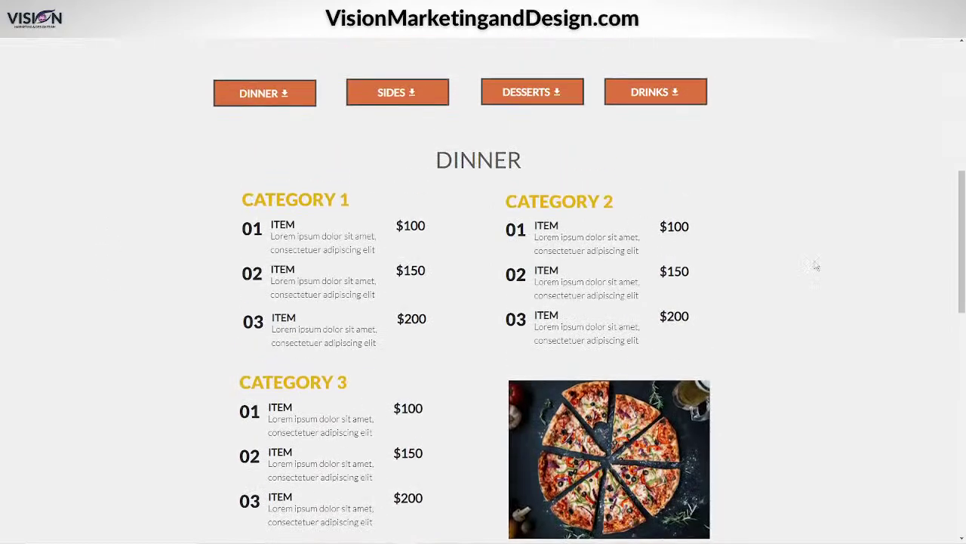
scroll(783, 328, up, 1)
scroll(612, 262, down, 2)
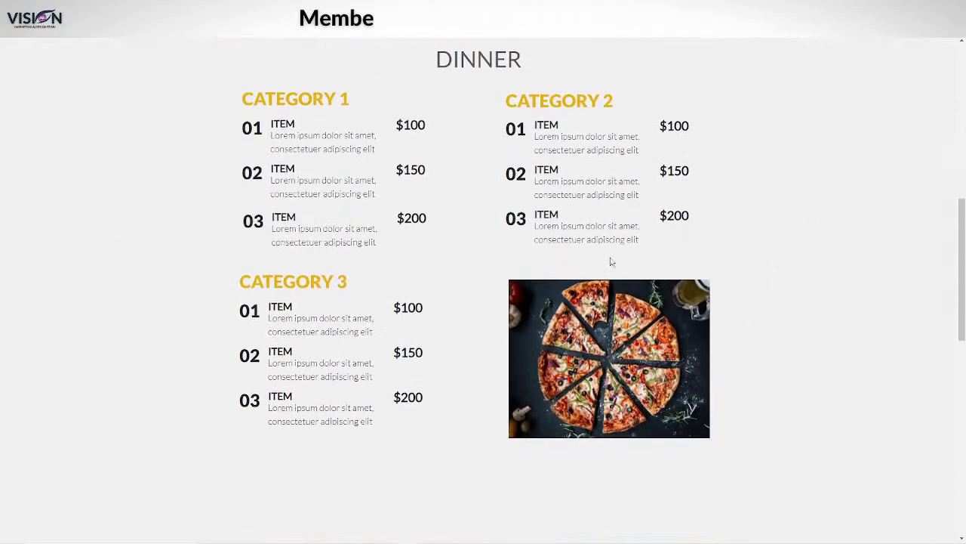
scroll(757, 351, up, 1)
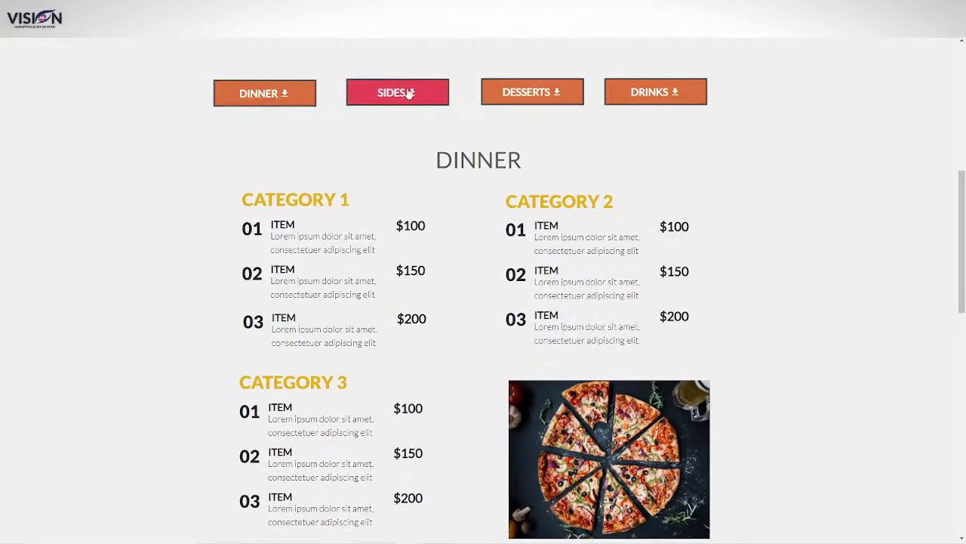
click(409, 93)
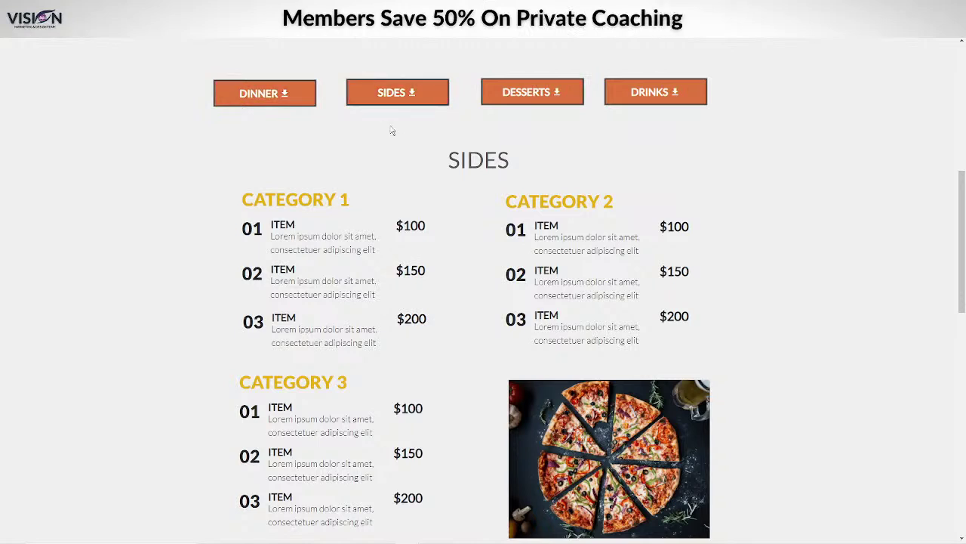
click(533, 97)
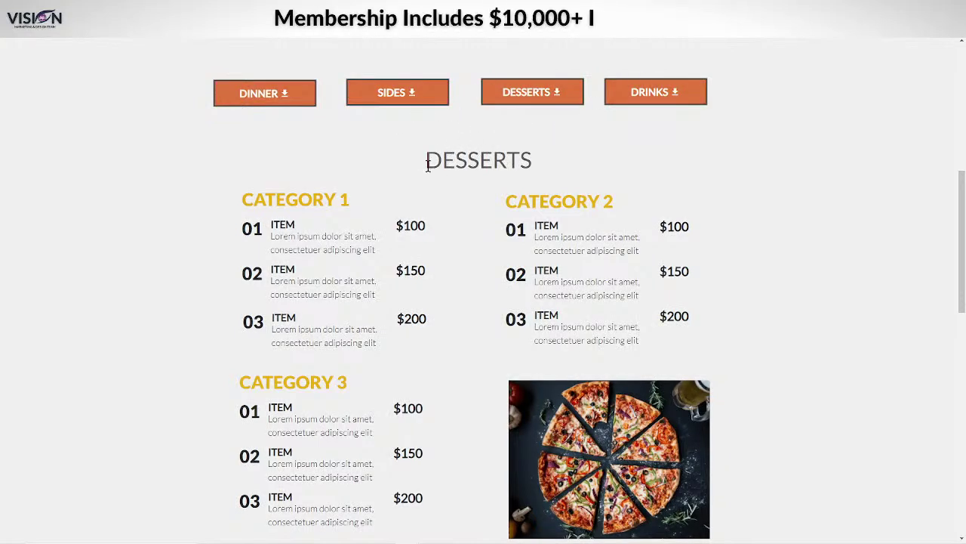
click(663, 95)
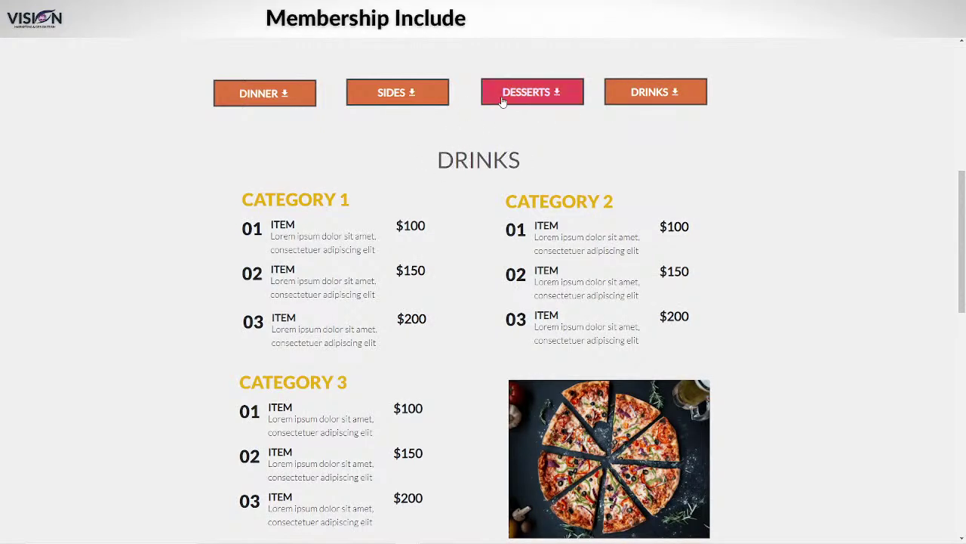
click(528, 92)
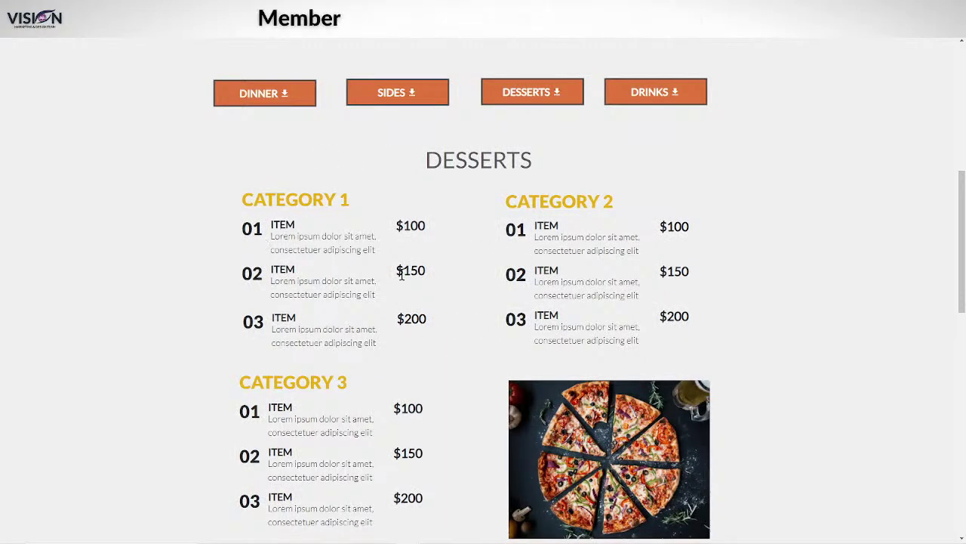
click(409, 93)
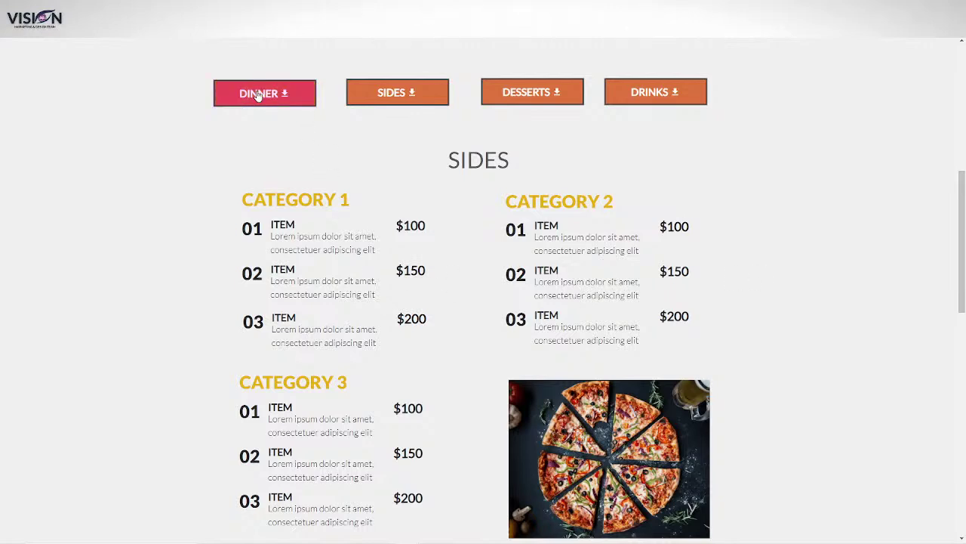
- Test the DINNER, SIDES, DESSERTS and DRINKS buttons on the live site to check how the menu pages change
click(261, 93)
click(397, 93)
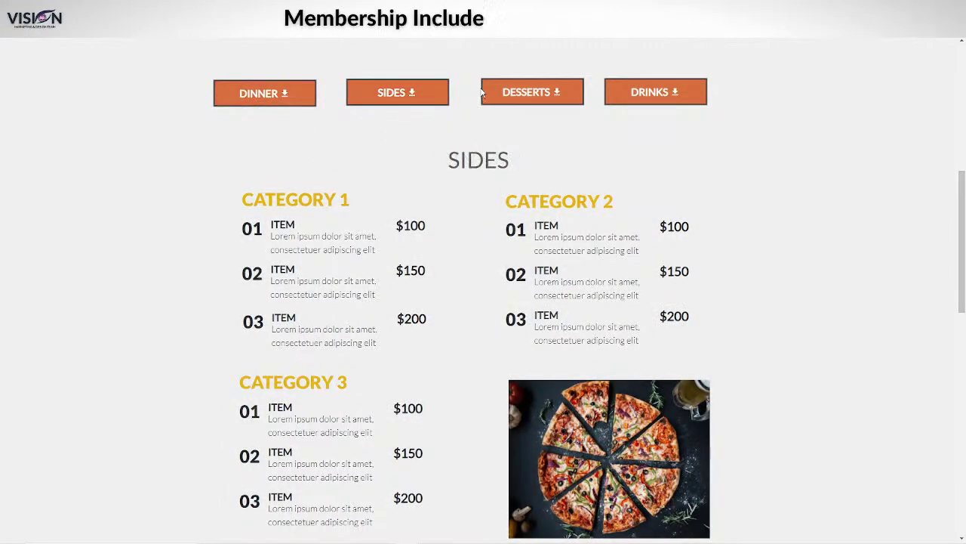
click(533, 94)
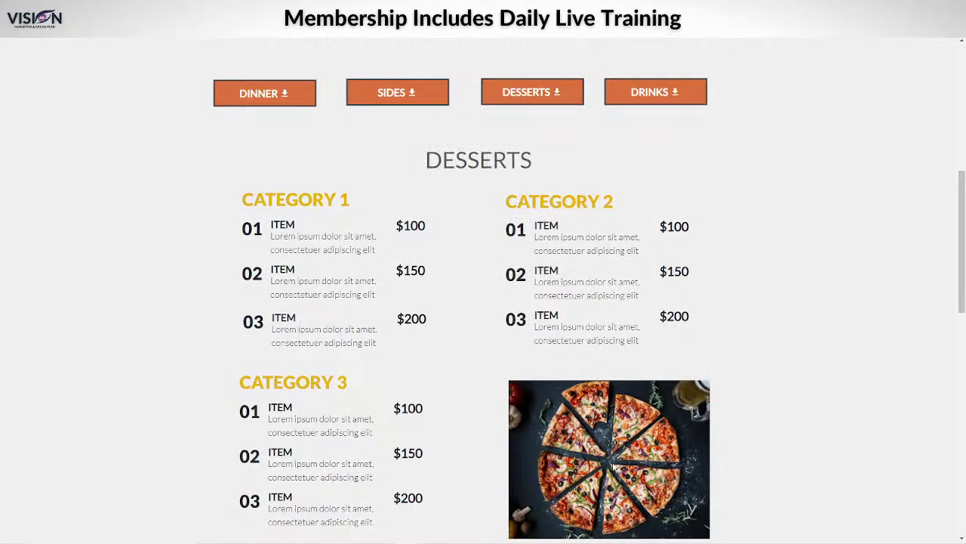
click(667, 91)
scroll(340, 401, up, 3)
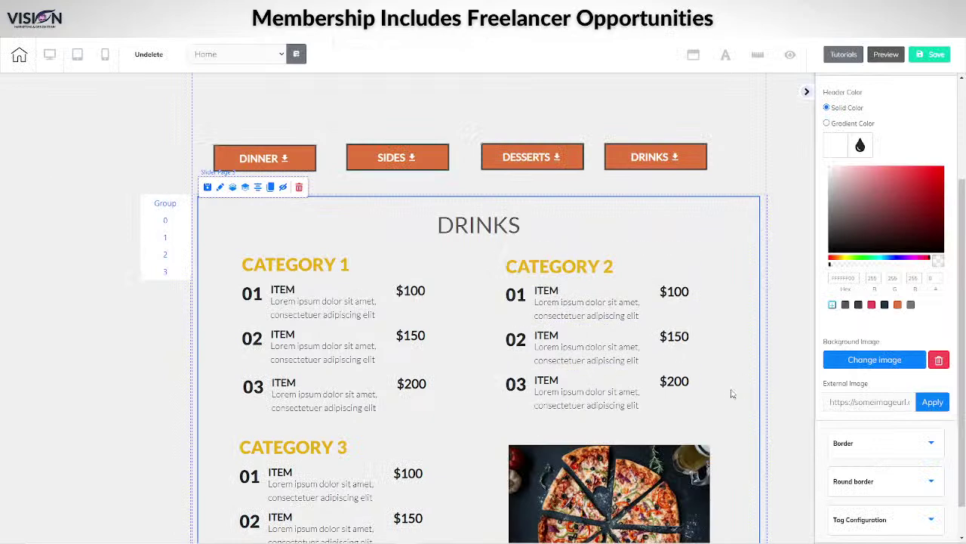
scroll(802, 416, up, 3)
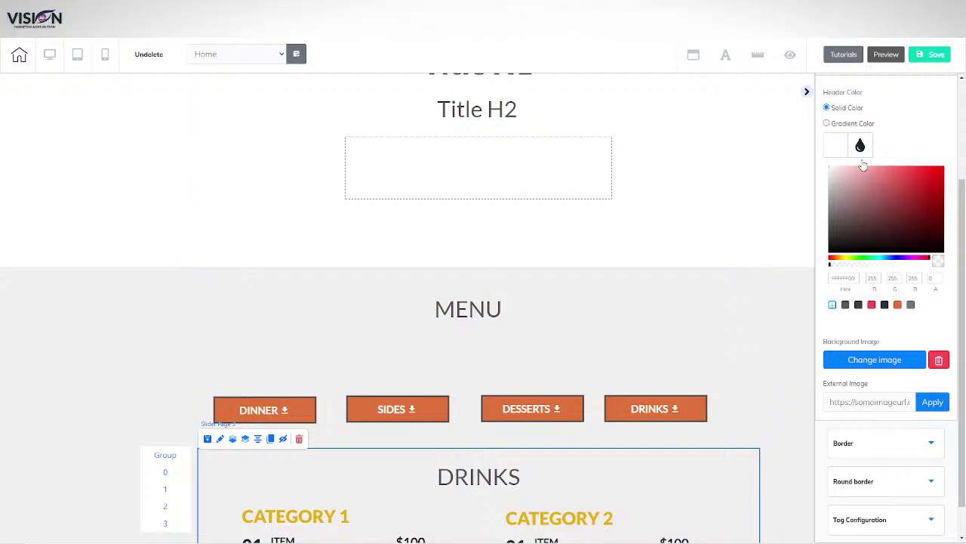
scroll(918, 158, up, 2)
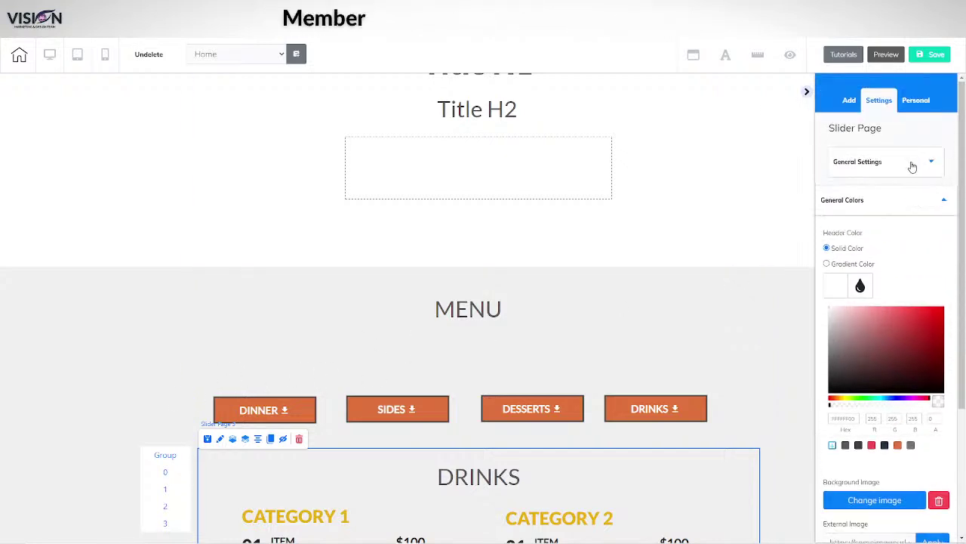
click(845, 101)
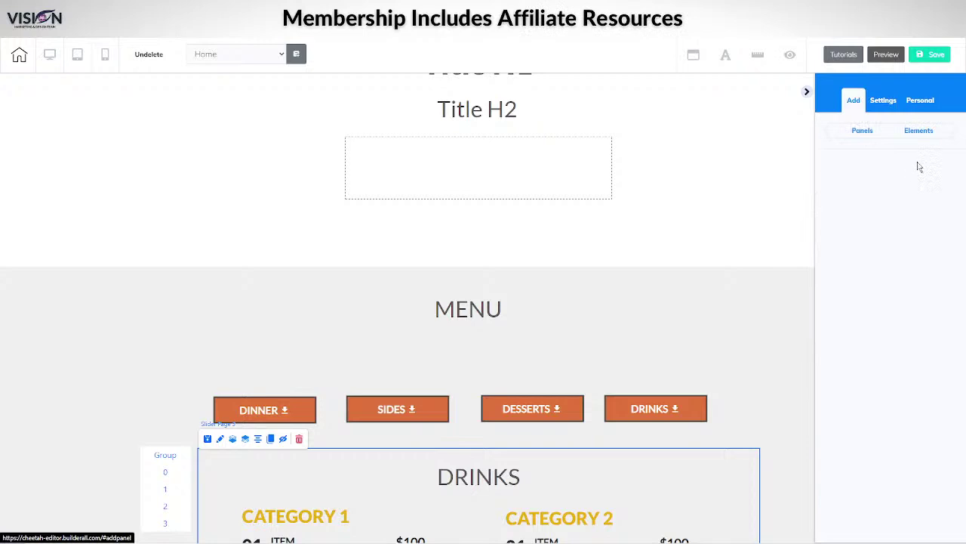
click(923, 132)
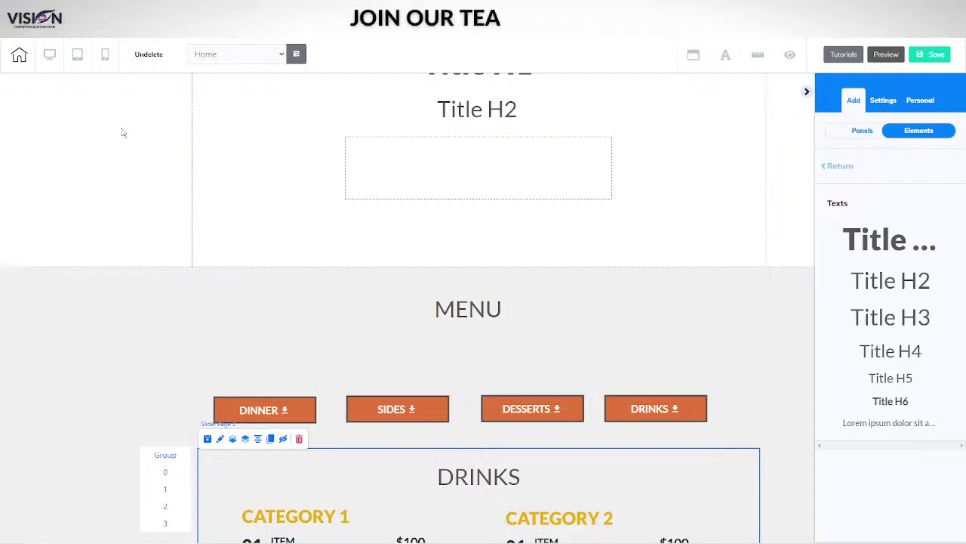
- Switch the editor to the mobile layout and examine the order of the menu buttons, selecting the SIDES button
click(105, 55)
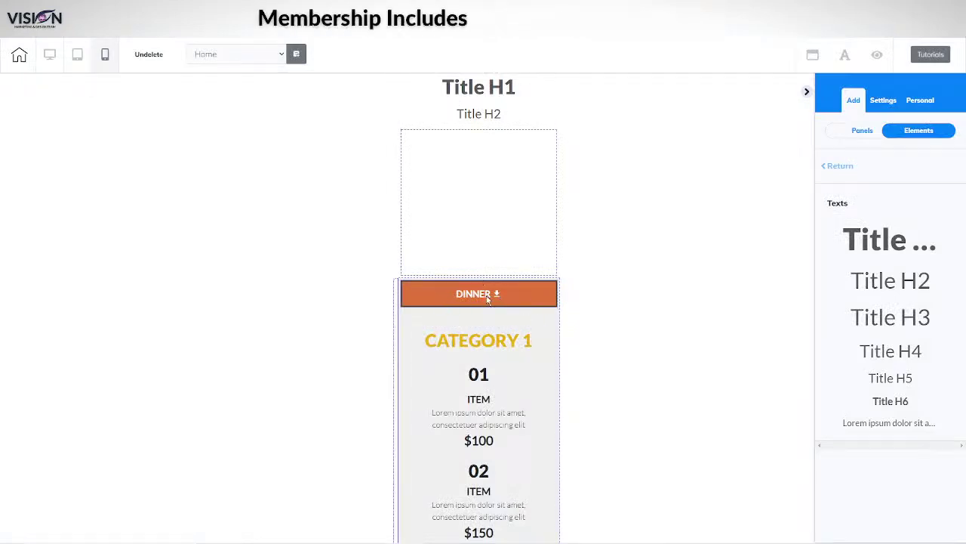
scroll(487, 295, down, 10)
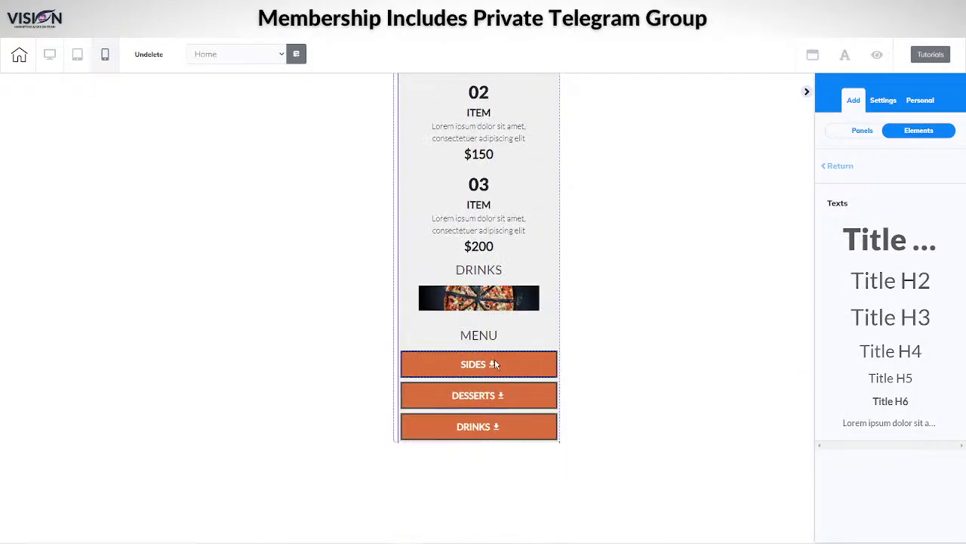
click(491, 366)
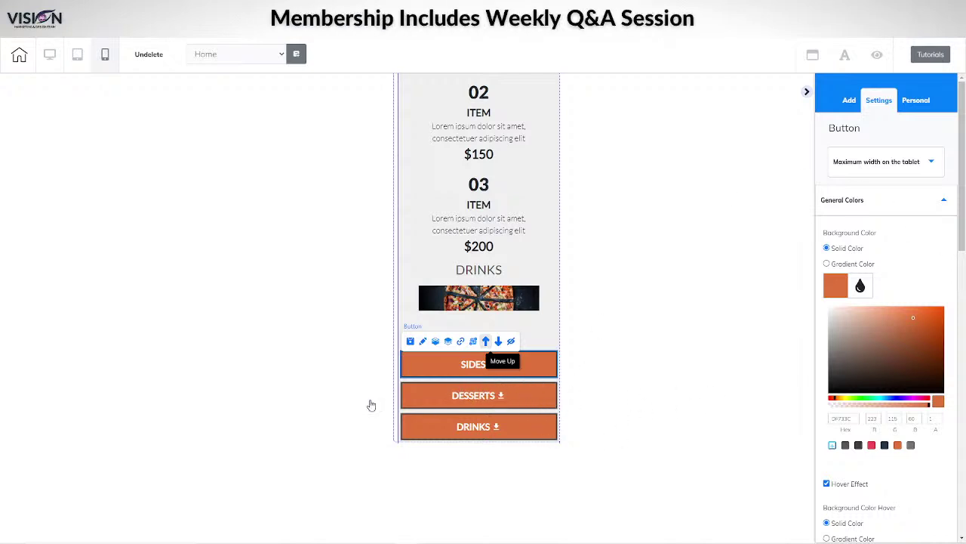
scroll(380, 151, up, 10)
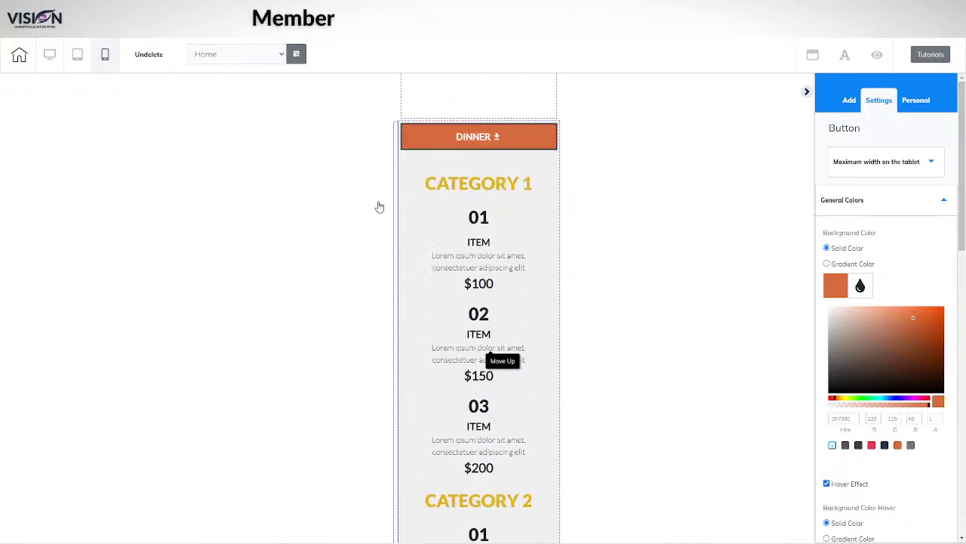
- Reorder the menu panel's mobile elements so all four buttons precede the rotation banner and the text, and apply the move
click(396, 160)
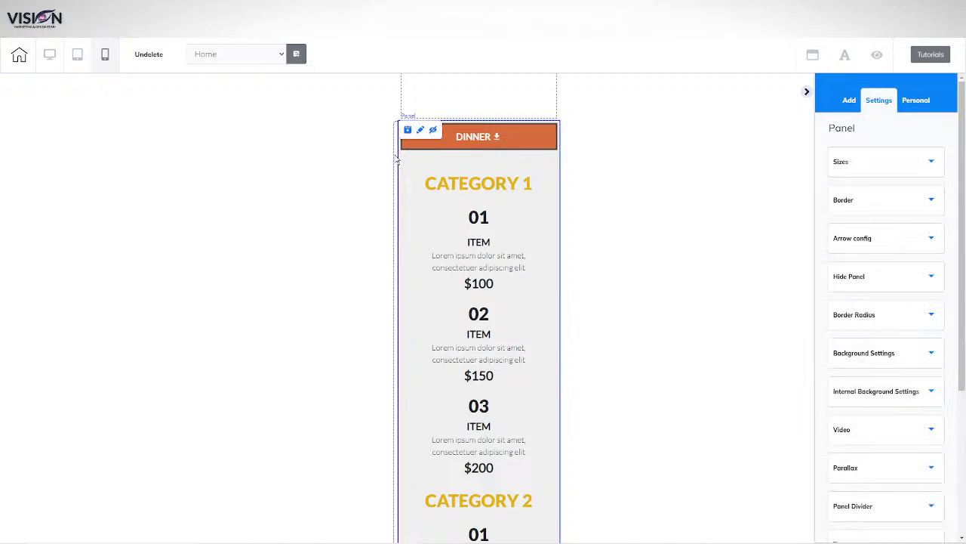
scroll(899, 453, down, 3)
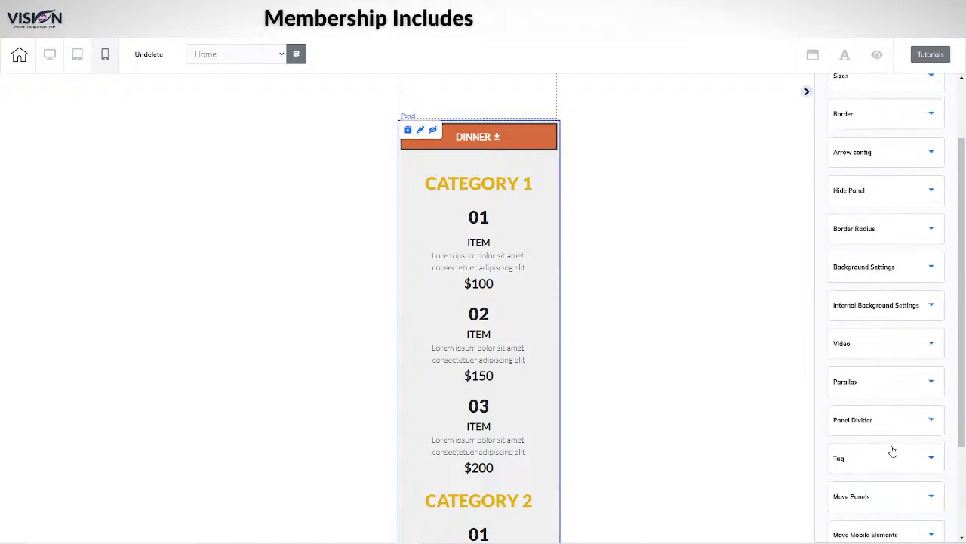
click(874, 406)
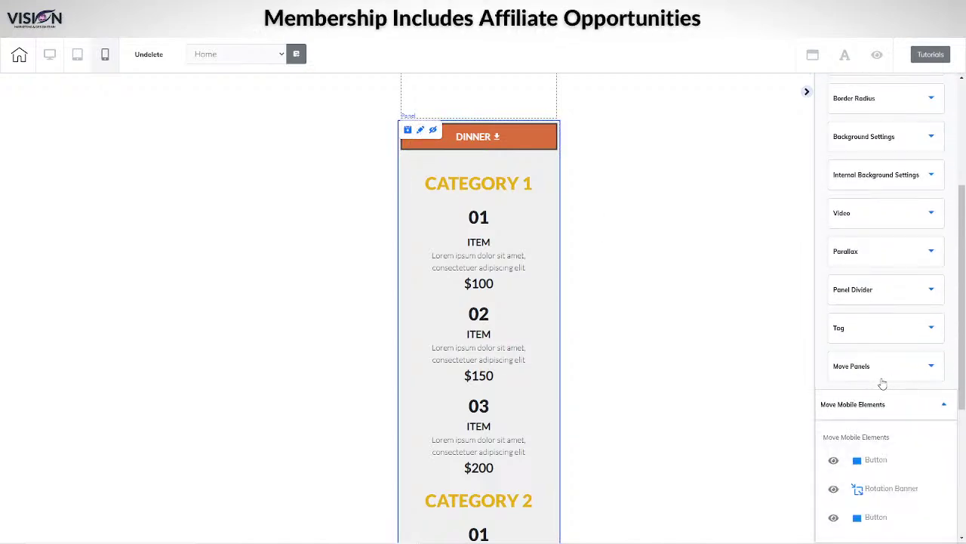
scroll(881, 383, down, 3)
drag(861, 257, 869, 223)
drag(866, 319, 857, 255)
drag(869, 345, 874, 264)
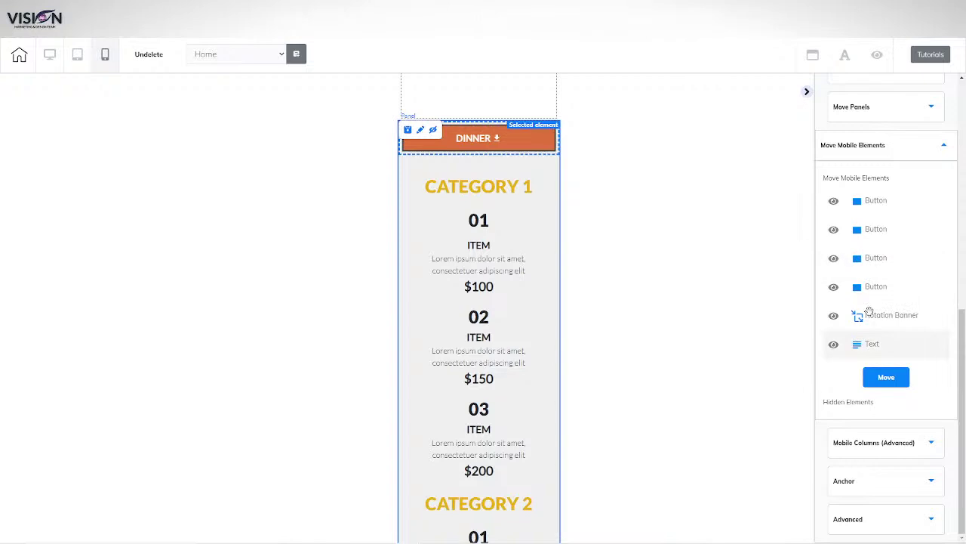
click(887, 377)
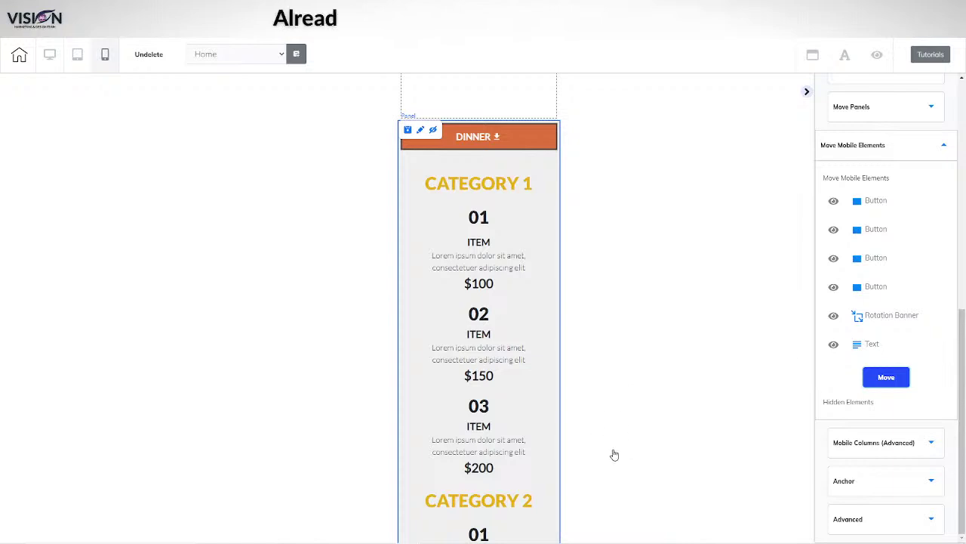
- Check the element order in the mobile layout and reapply the move, letting the unresponsive page continue
scroll(612, 453, down, 3)
scroll(606, 448, up, 3)
scroll(581, 409, up, 2)
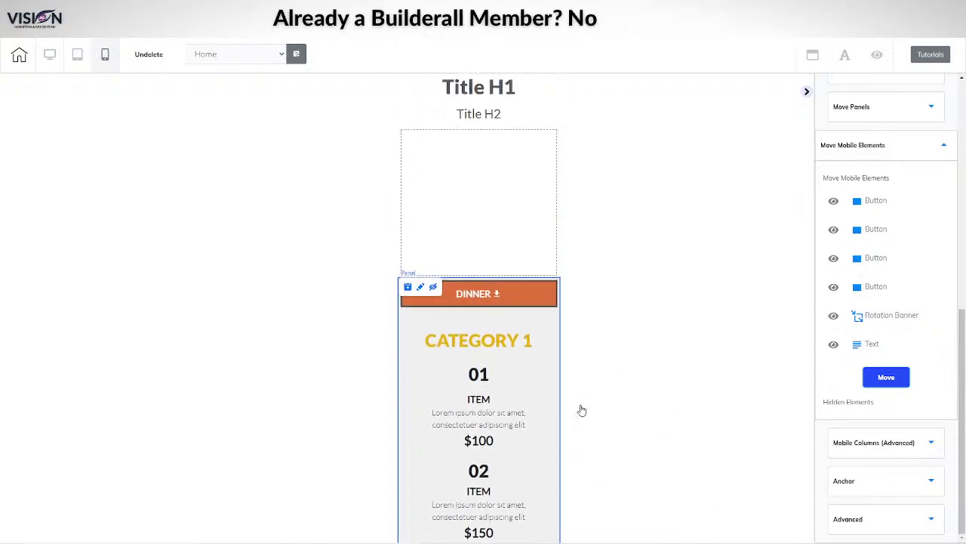
scroll(559, 345, down, 3)
scroll(595, 352, up, 1)
scroll(595, 353, down, 10)
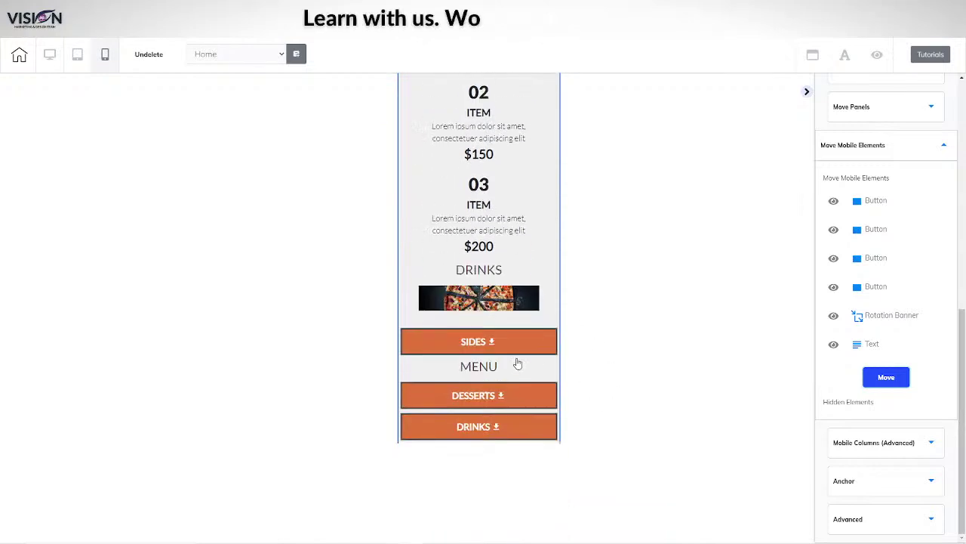
click(888, 377)
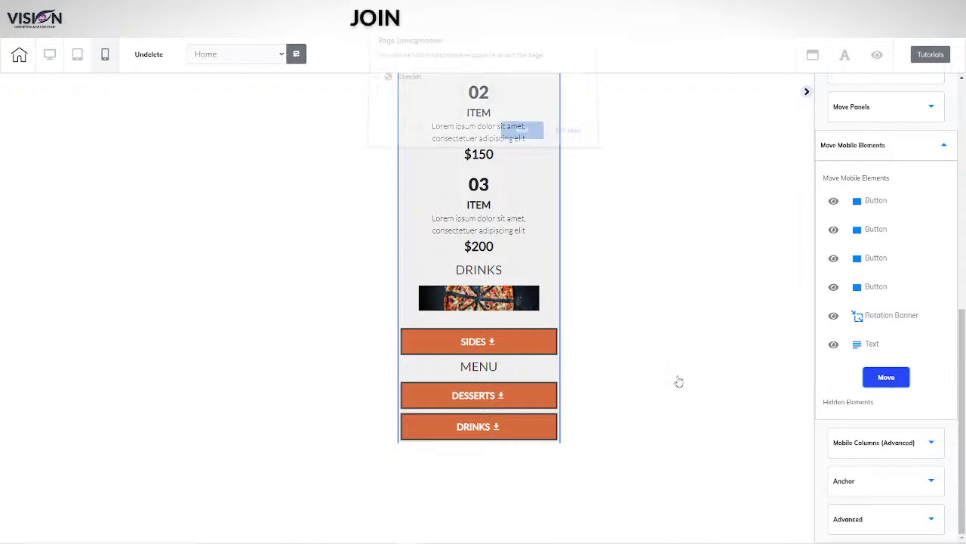
click(521, 134)
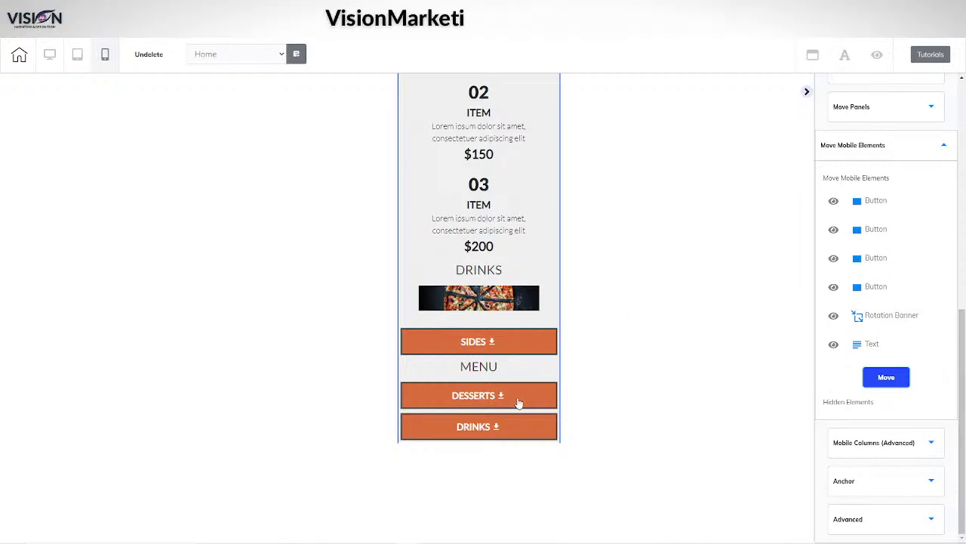
- Examine the mobile menu panel from the DINNER button down to the last element, choosing to wait for the unresponsive page
scroll(548, 391, up, 5)
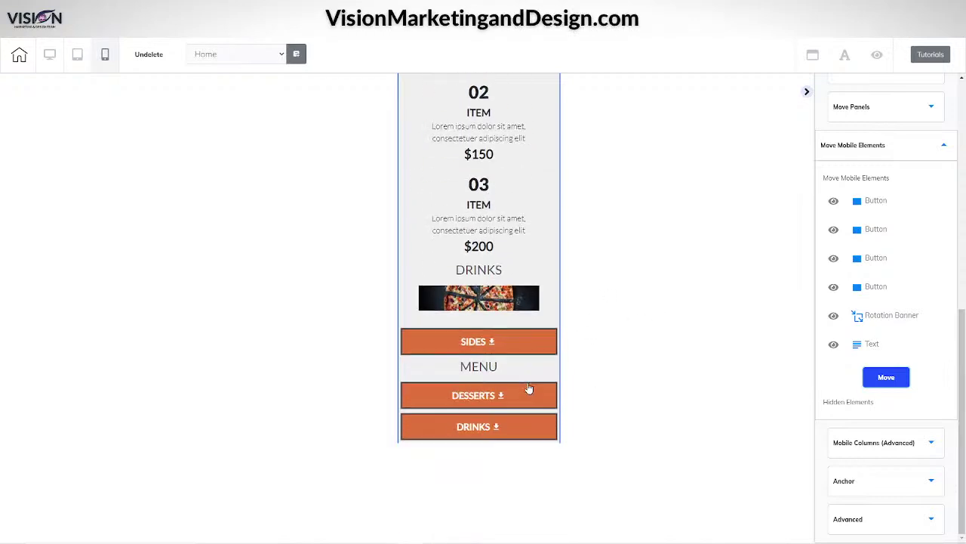
scroll(537, 378, down, 4)
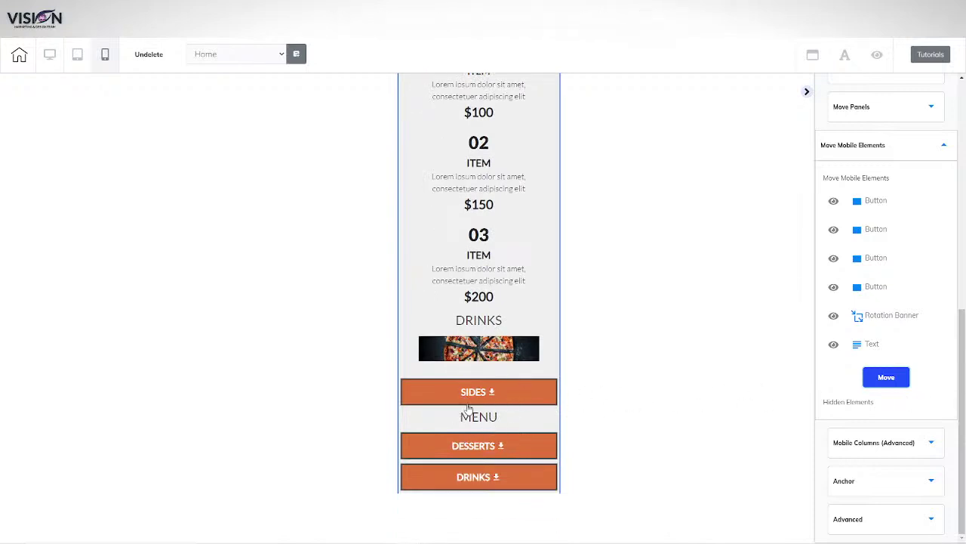
scroll(535, 406, up, 15)
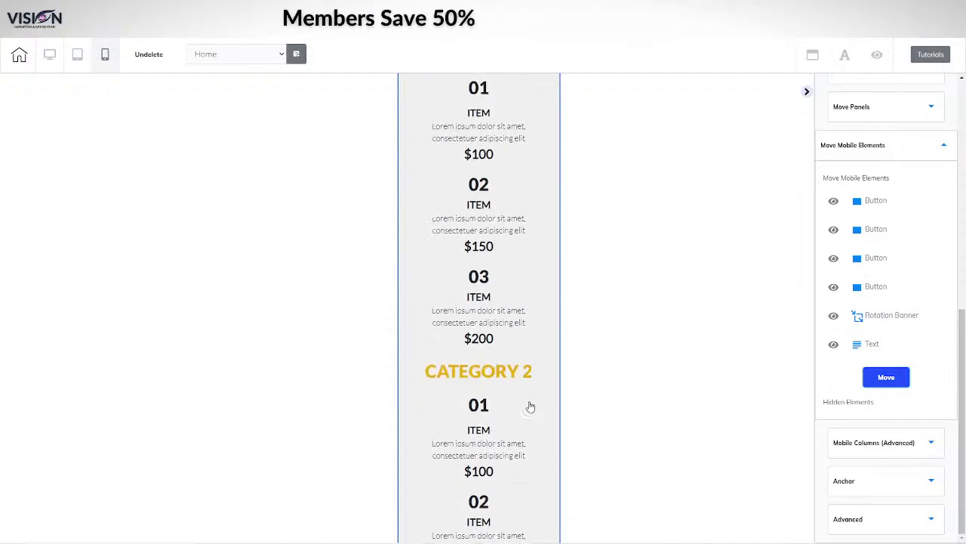
scroll(529, 407, down, 15)
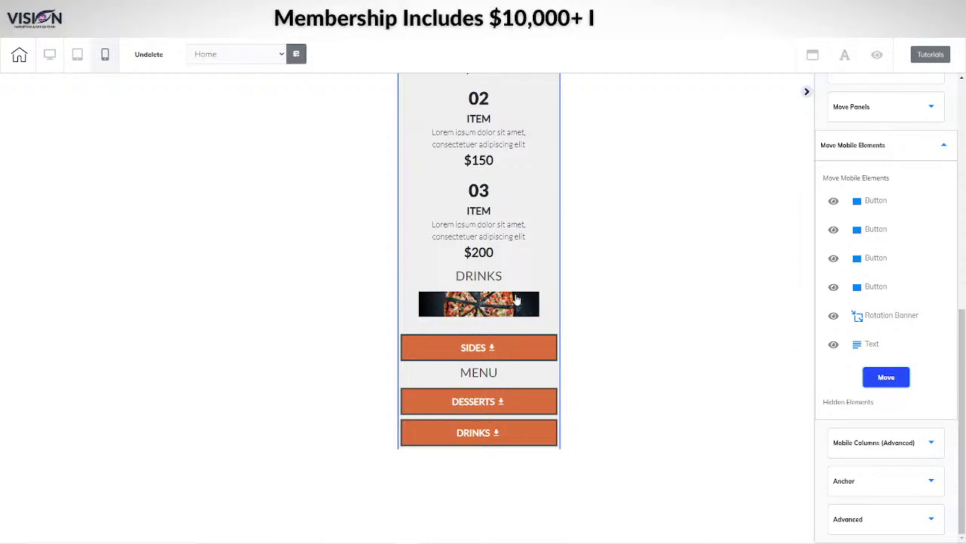
scroll(496, 339, up, 10)
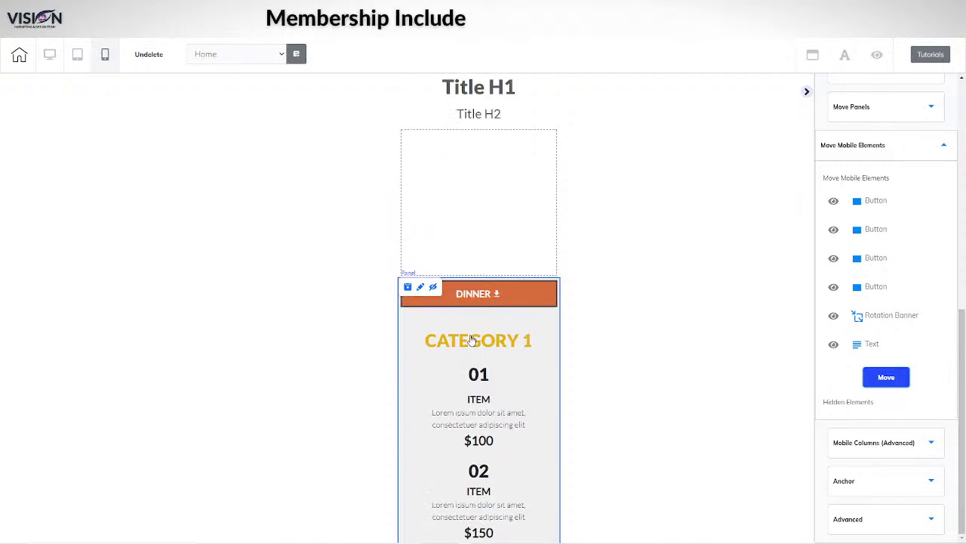
click(523, 134)
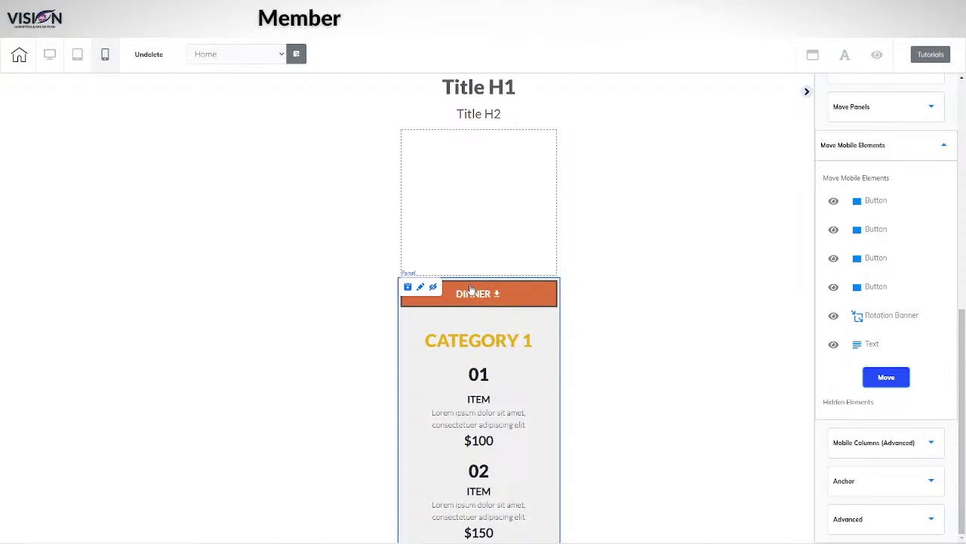
scroll(490, 328, down, 1)
scroll(492, 309, up, 1)
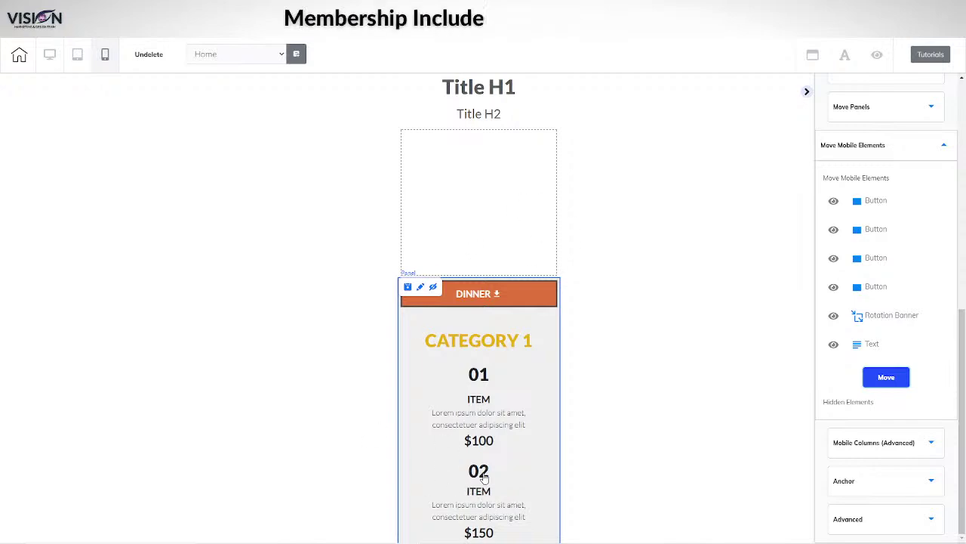
scroll(498, 422, down, 5)
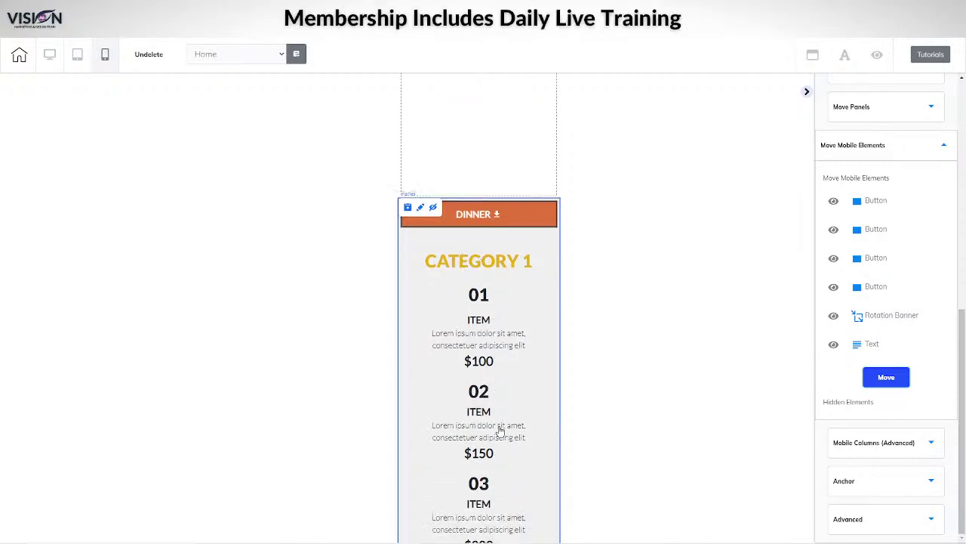
scroll(502, 438, down, 10)
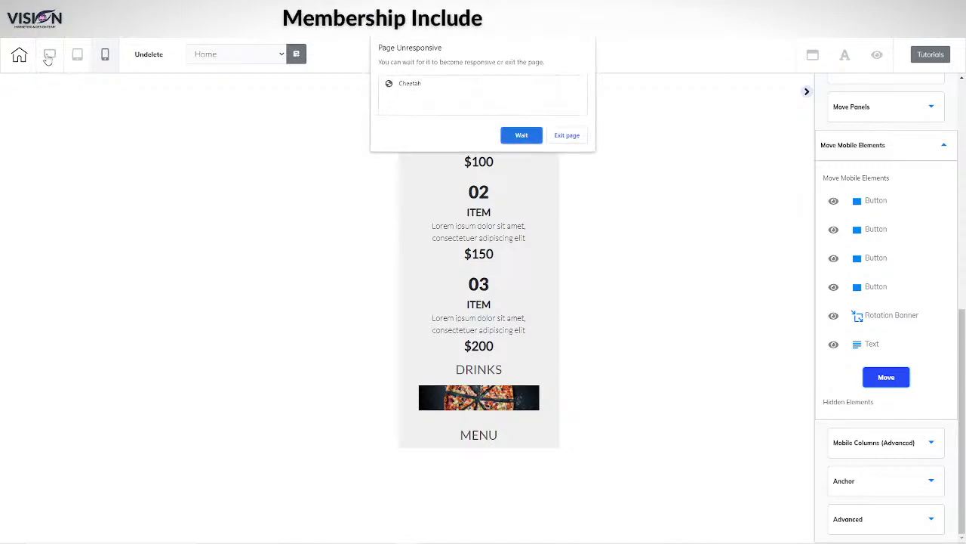
- Exit the unresponsive editor page, reload it and look over the MENU section in the desktop layout
click(565, 137)
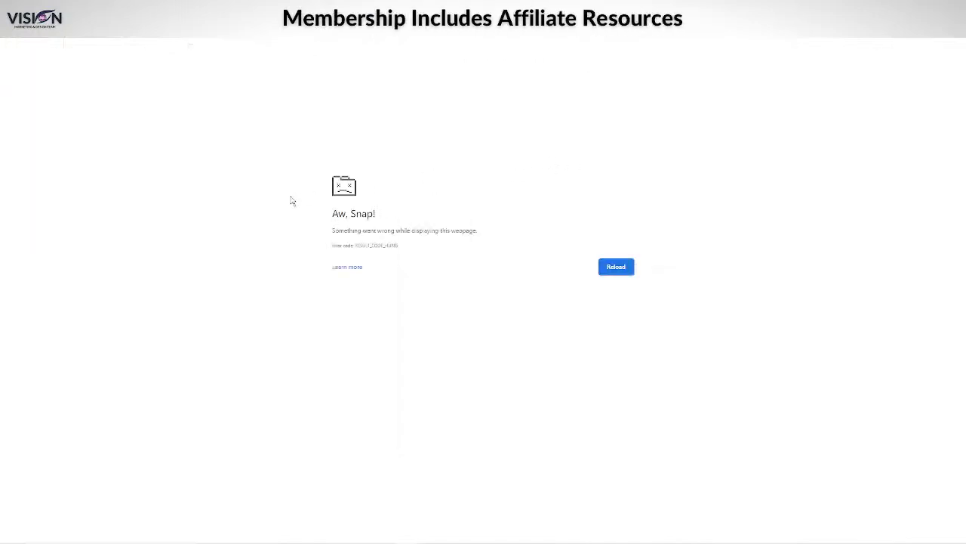
click(633, 266)
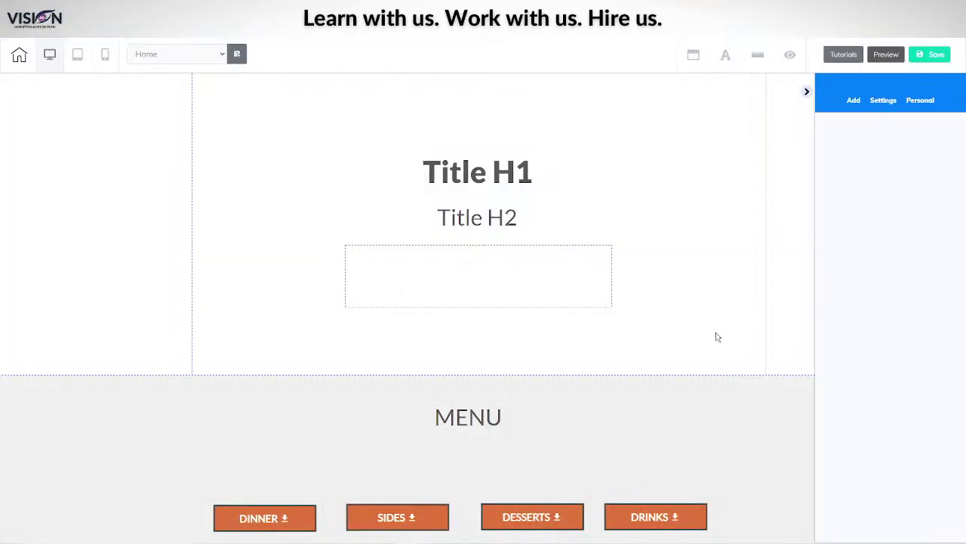
scroll(725, 362, down, 10)
scroll(742, 339, up, 8)
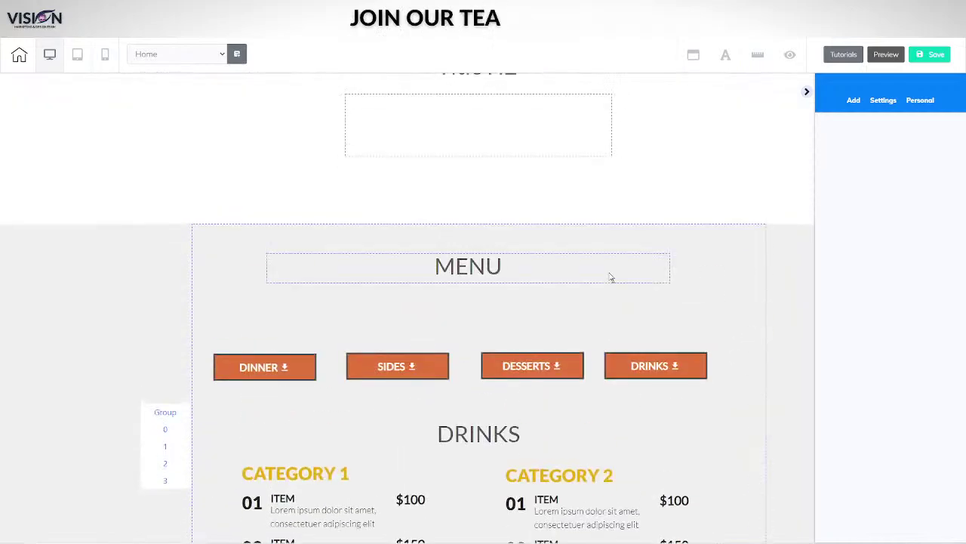
- Add a horizontal image element to the MENU section, resize it to the DINNER button's width and place it directly above that button
click(853, 99)
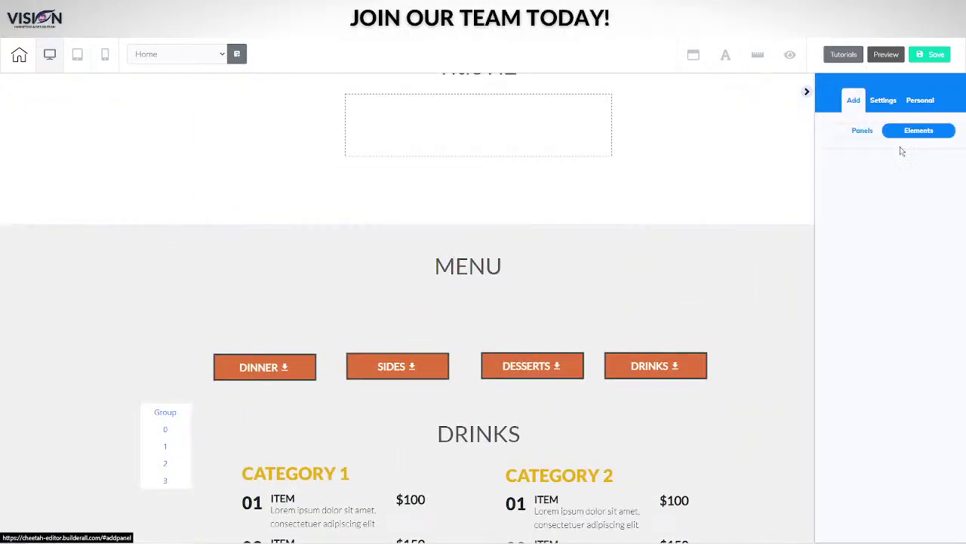
click(923, 134)
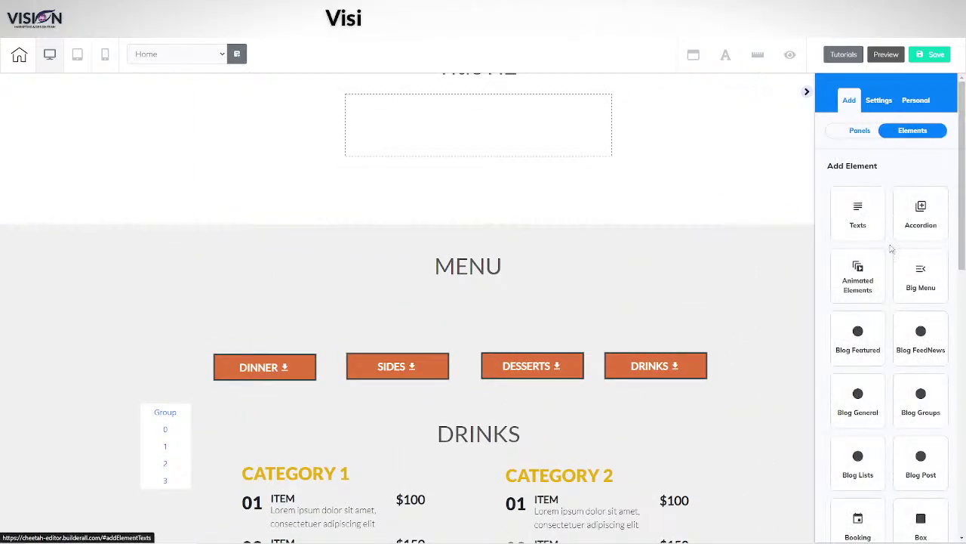
scroll(891, 302, down, 1)
scroll(891, 319, down, 6)
scroll(891, 252, up, 2)
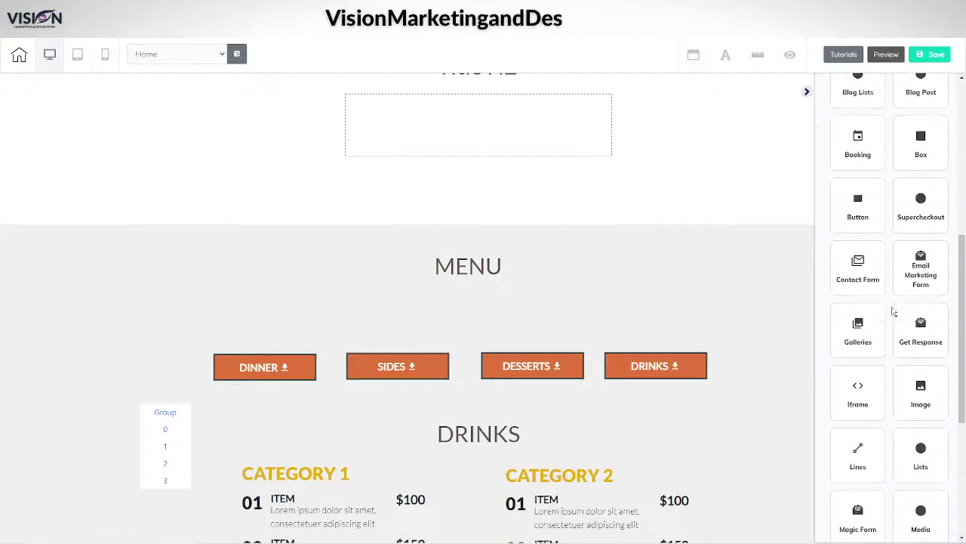
scroll(915, 274, down, 2)
click(916, 273)
drag(914, 313, 314, 302)
drag(341, 344, 314, 328)
drag(264, 305, 262, 319)
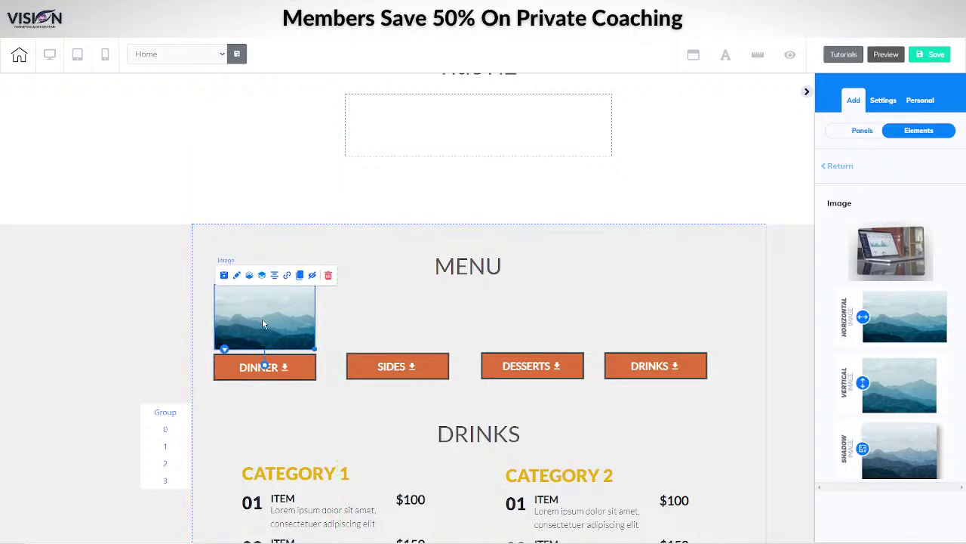
- View the Rotation Banner link option for the image above DINNER and leave the link unset
click(287, 276)
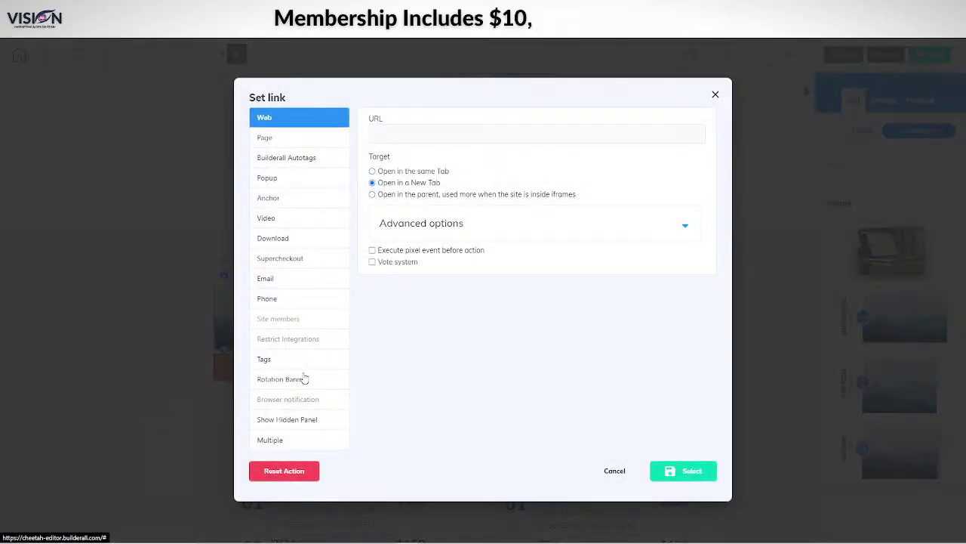
click(305, 378)
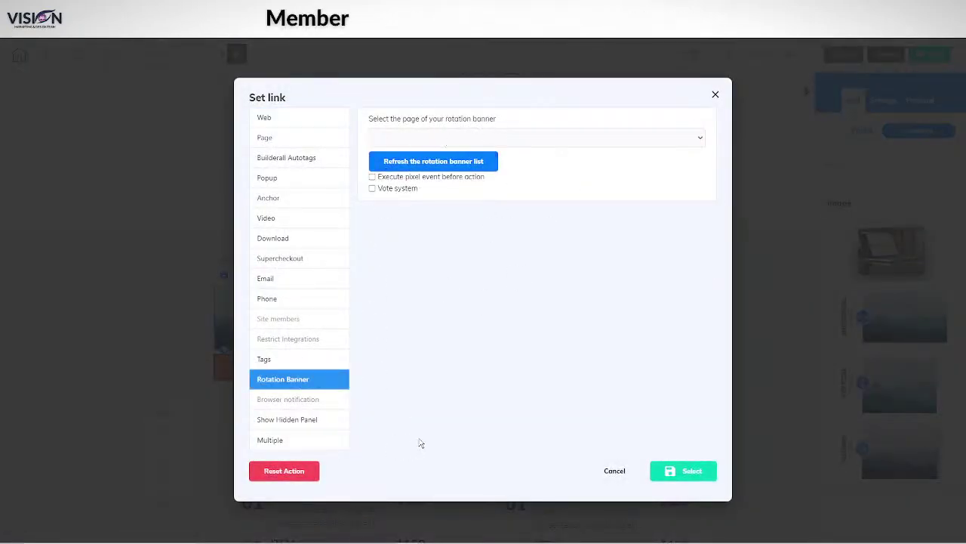
click(613, 472)
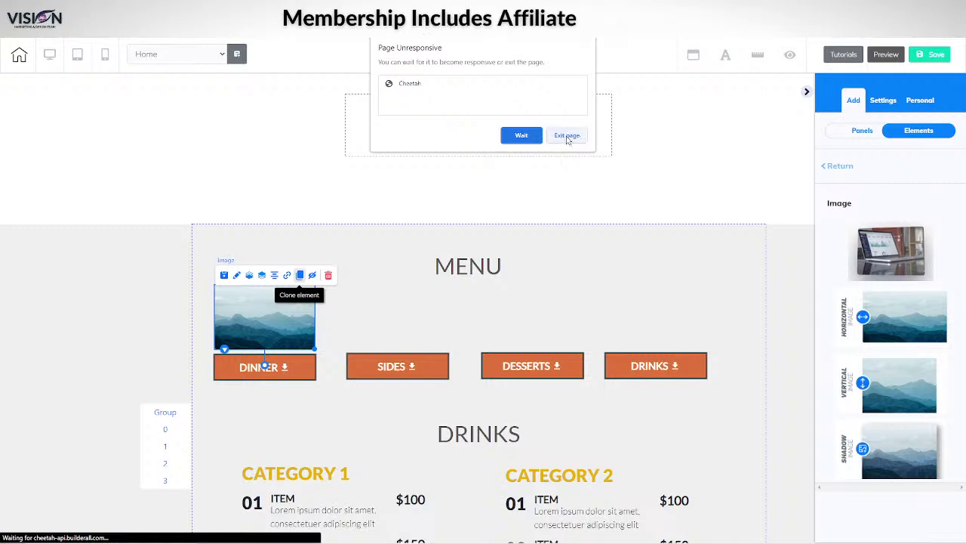
- Clone the image above DINNER and place the copy directly above the SIDES button, waiting out the unresponsive page
click(520, 137)
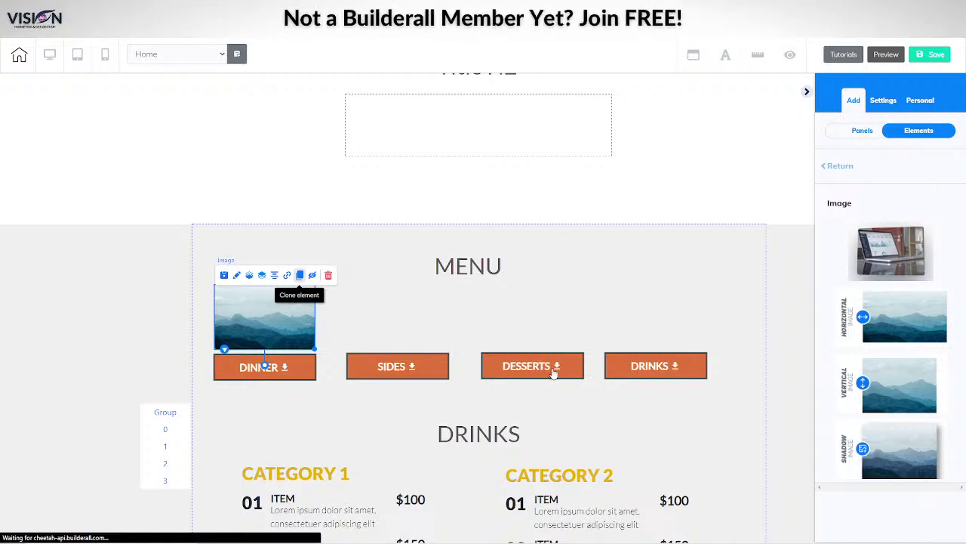
scroll(551, 366, down, 5)
scroll(482, 357, up, 5)
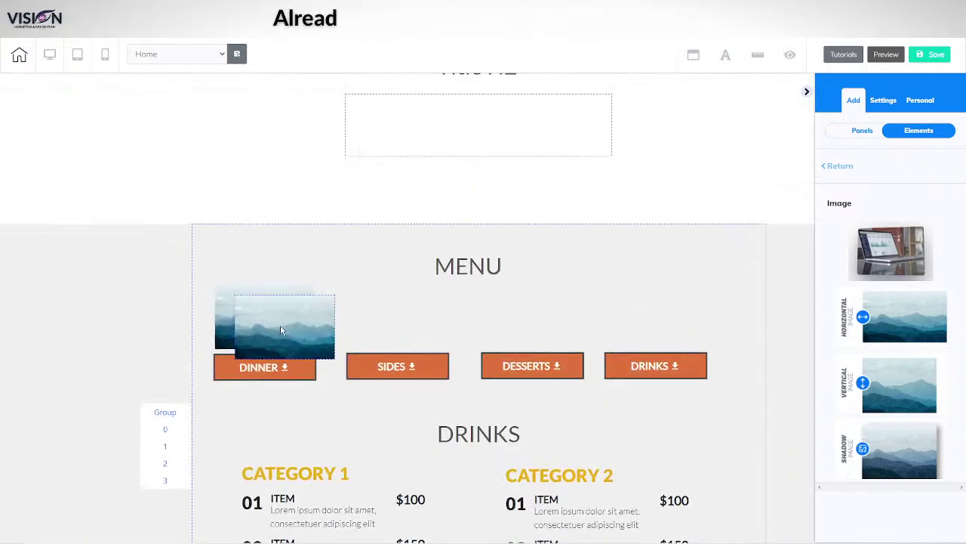
drag(279, 330, 393, 321)
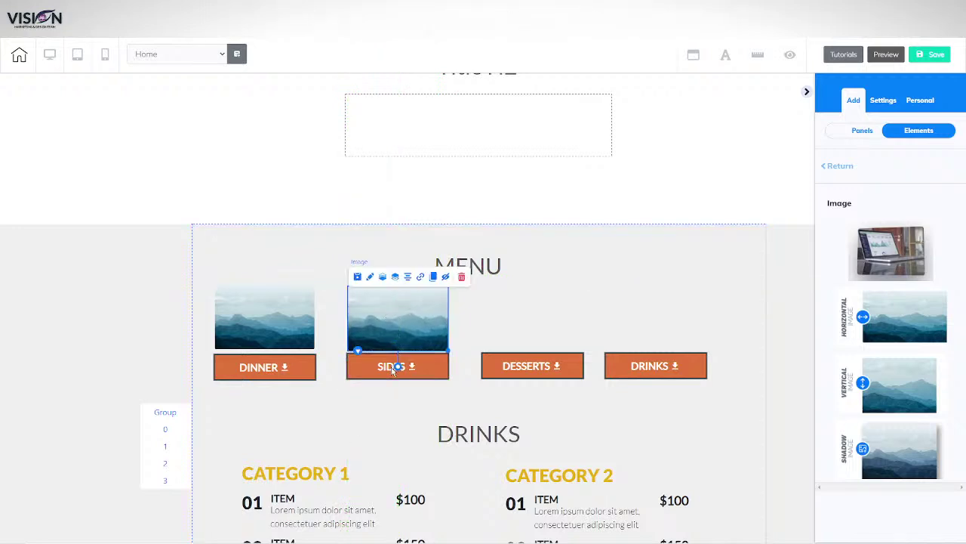
click(395, 367)
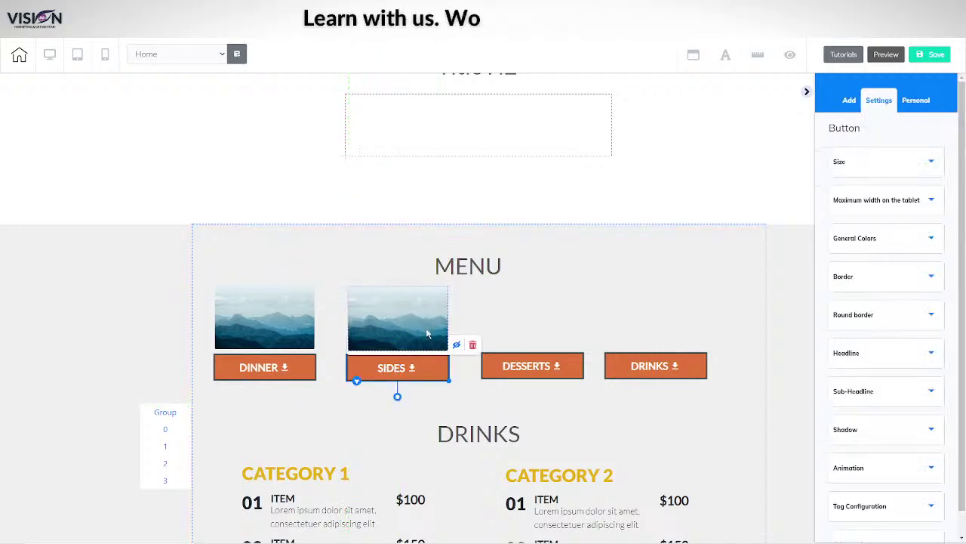
- Clone the image above SIDES, line the copy up with the DESSERTS button, and clone that copy once more
click(427, 328)
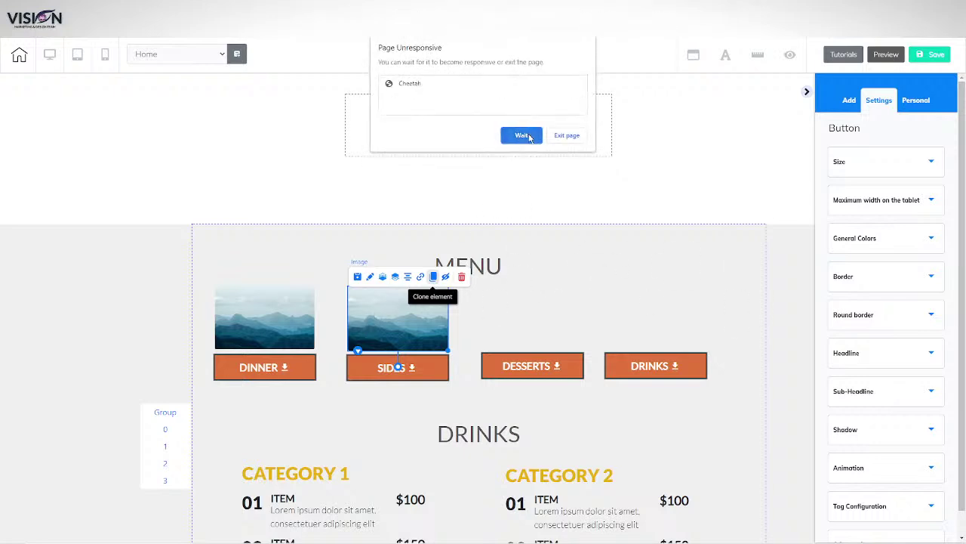
click(522, 136)
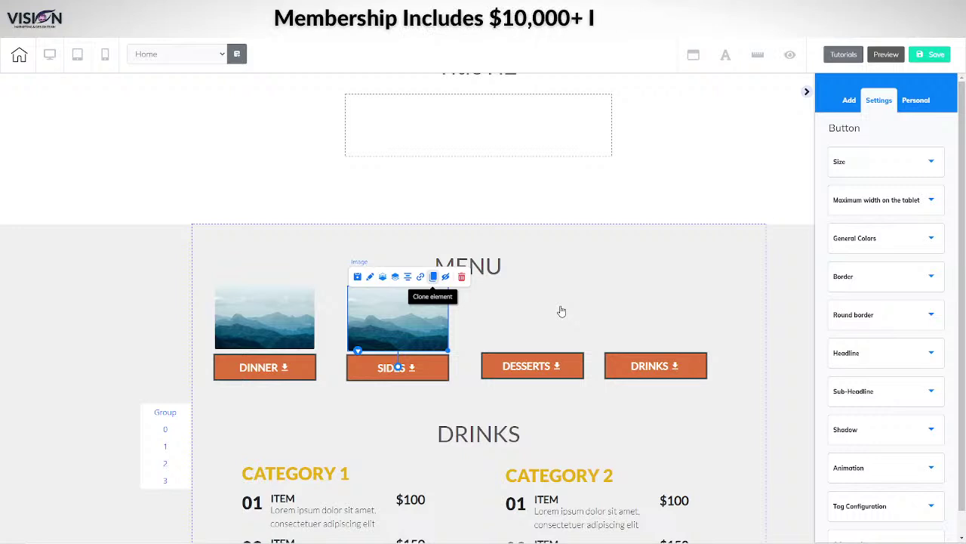
scroll(562, 311, down, 2)
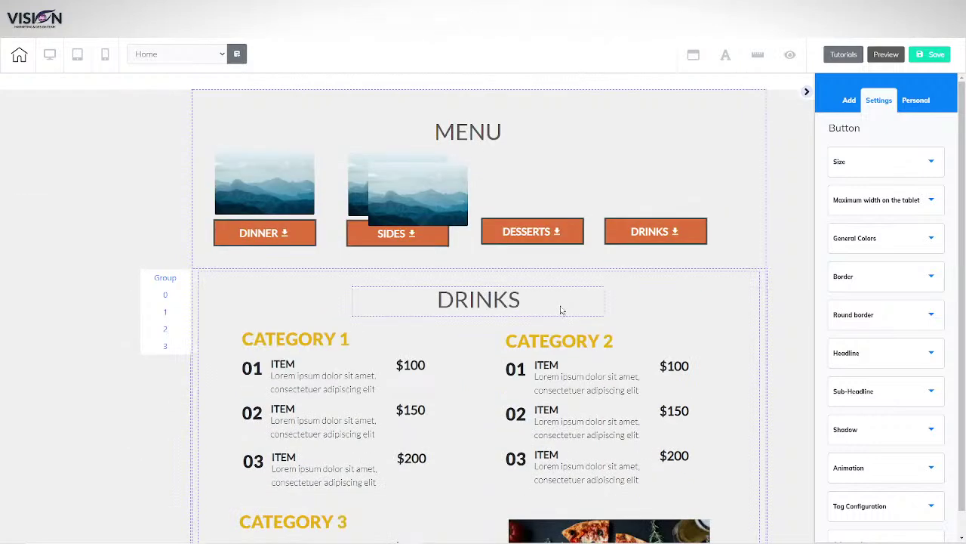
mouse_move(407, 181)
mouse_down()
mouse_move(537, 162)
mouse_move(523, 170)
mouse_up()
drag(538, 237, 537, 234)
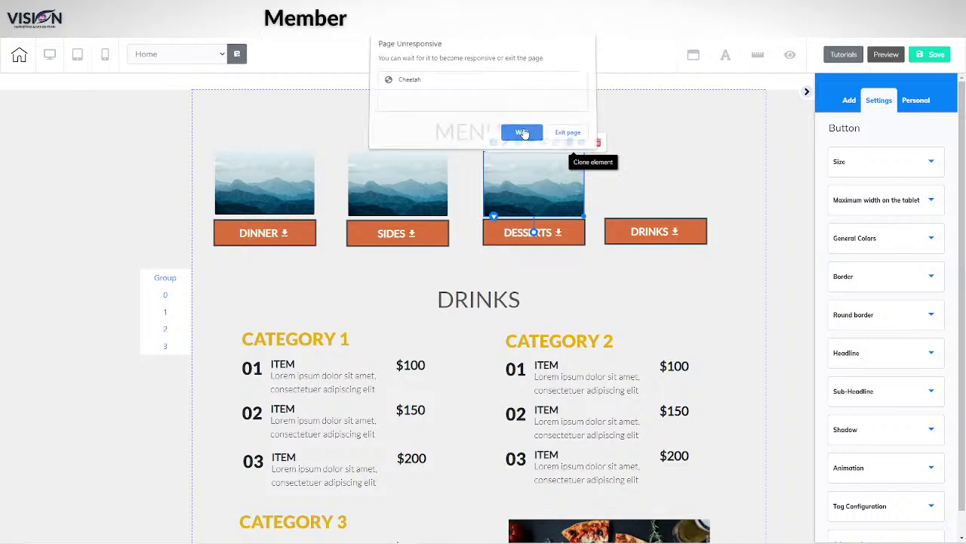
click(524, 134)
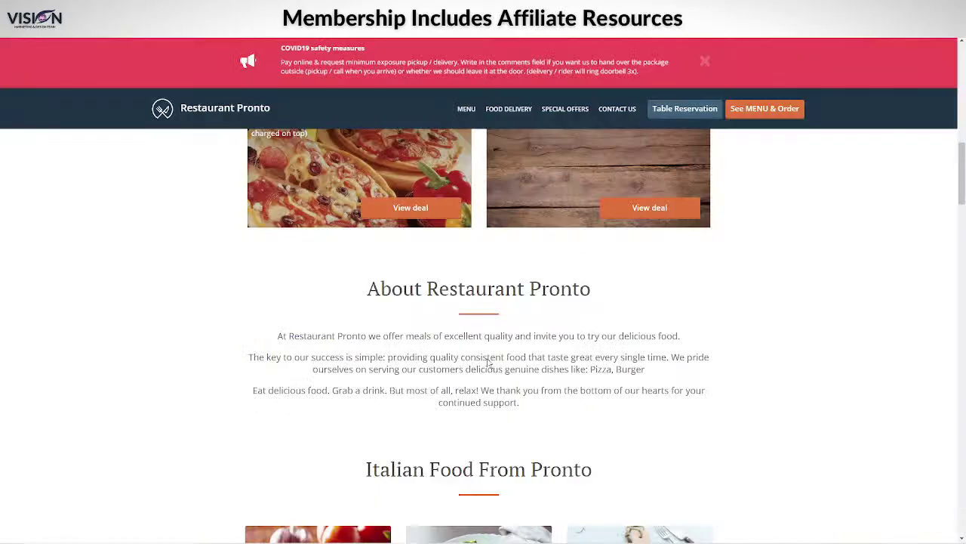
- Examine the Restaurant Pronto sample site's sections from Our Restaurant and Special Offers down to Food Delivery, and return to the header banner
scroll(442, 286, up, 3)
scroll(347, 267, up, 4)
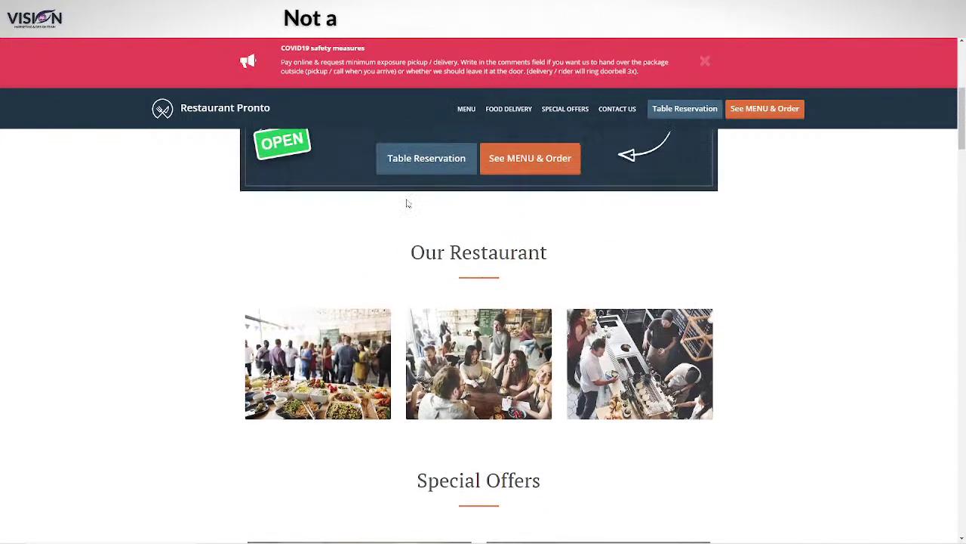
triple_click(418, 261)
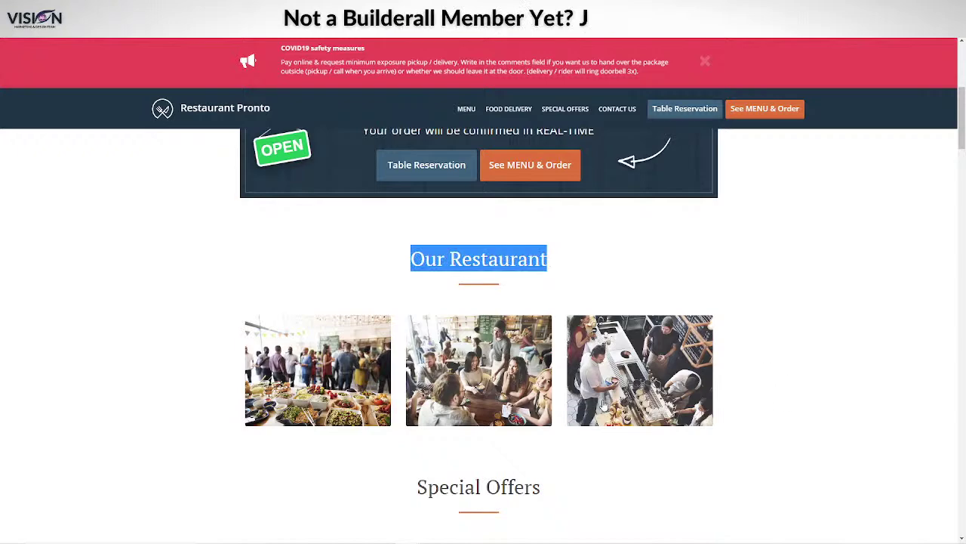
scroll(621, 388, down, 4)
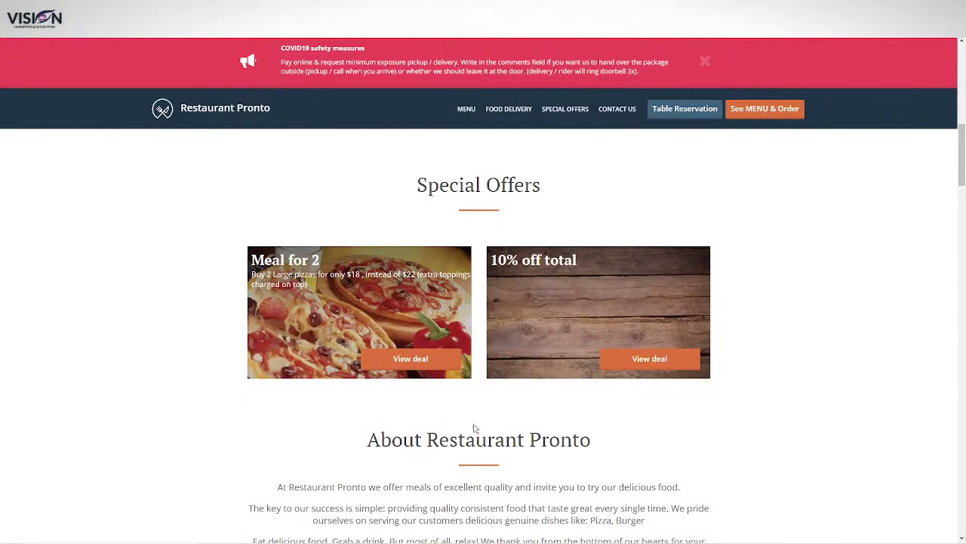
scroll(768, 430, down, 5)
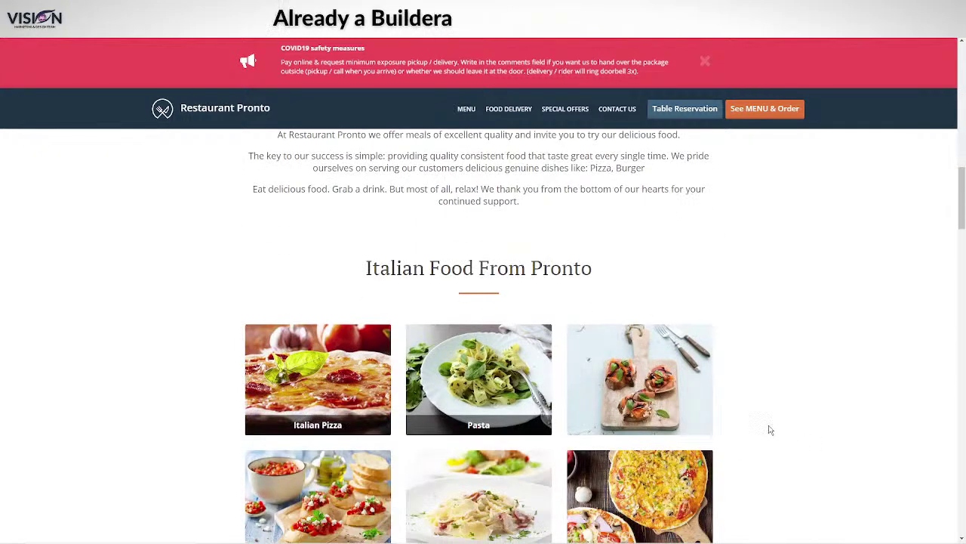
scroll(454, 327, down, 5)
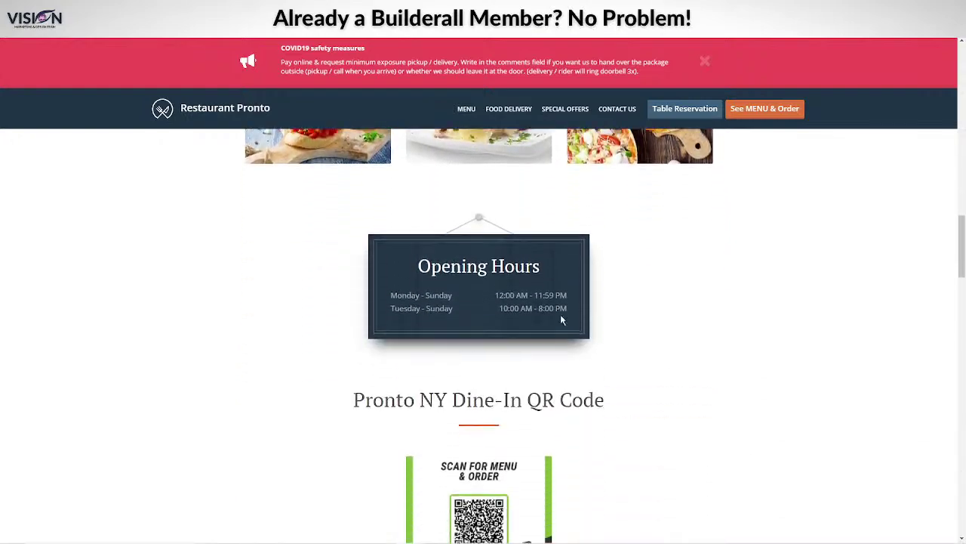
scroll(453, 327, down, 5)
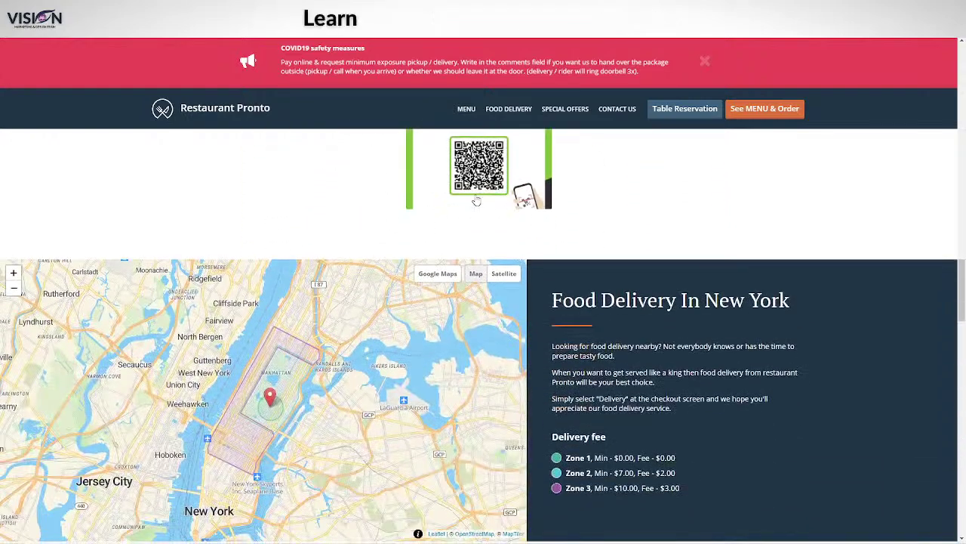
scroll(770, 335, down, 2)
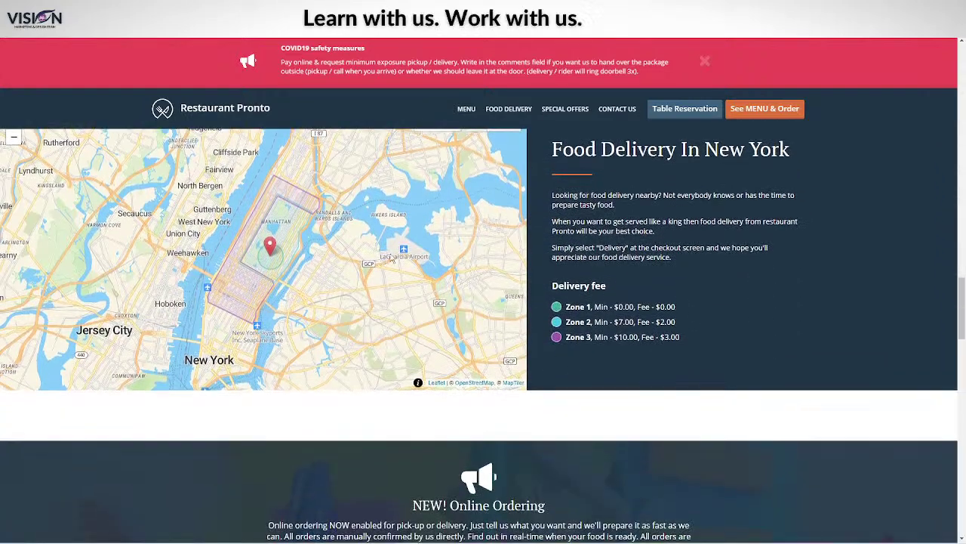
scroll(392, 259, up, 1)
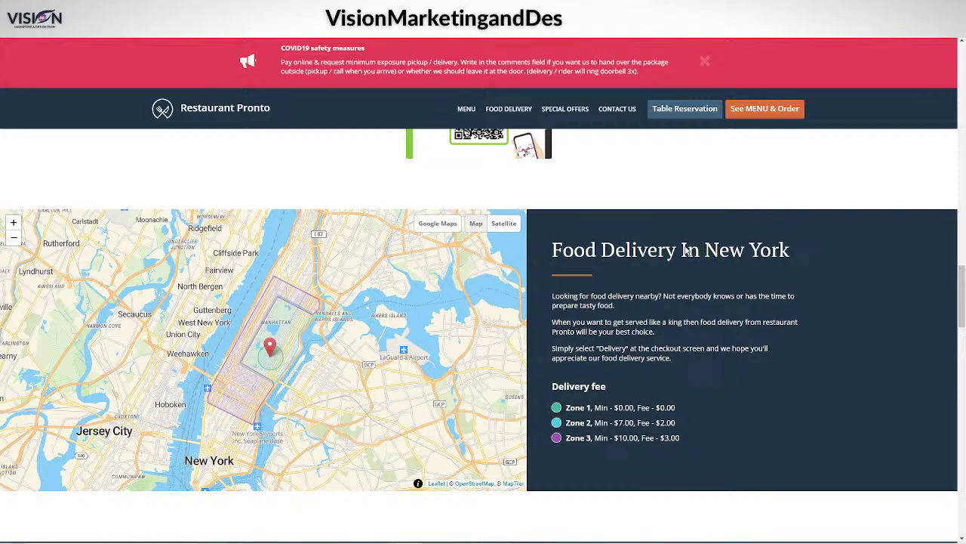
scroll(743, 329, up, 5)
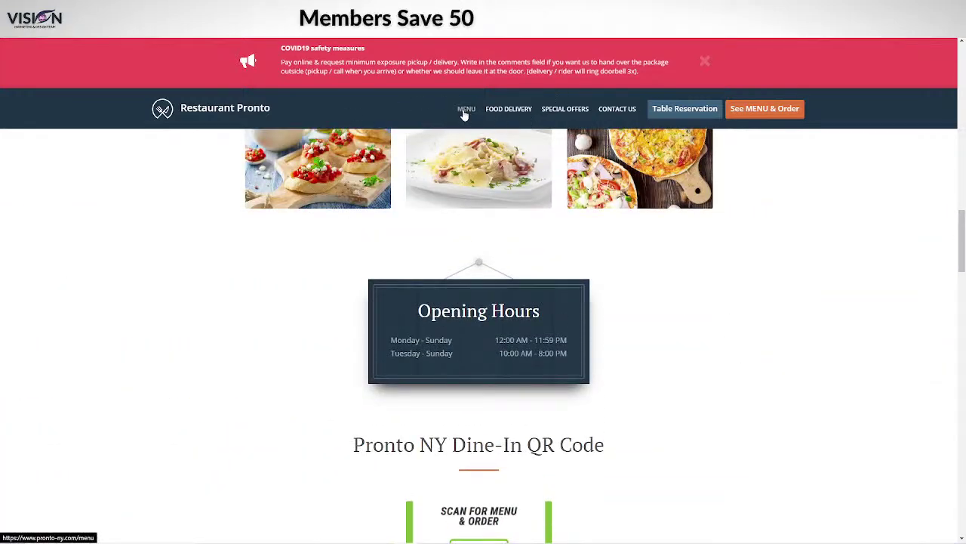
scroll(755, 407, up, 6)
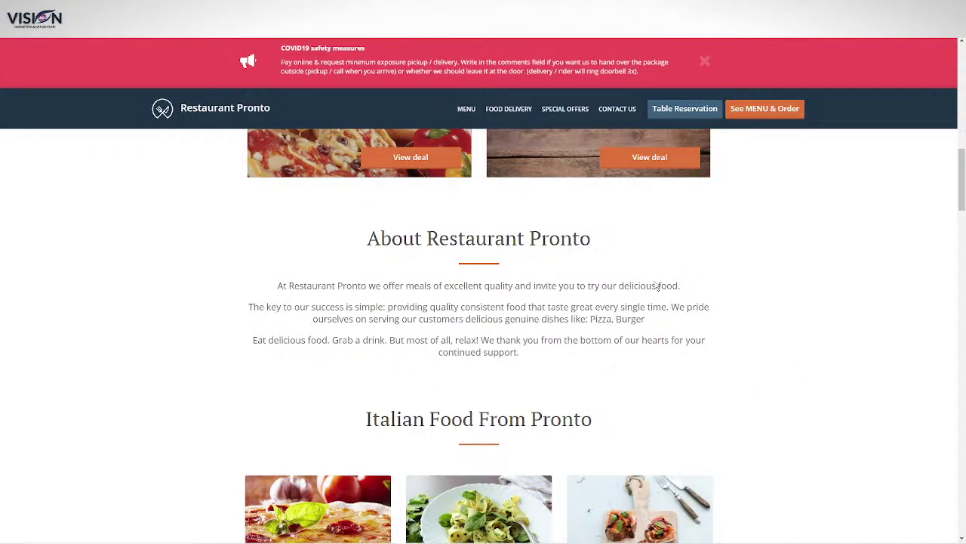
scroll(778, 349, up, 6)
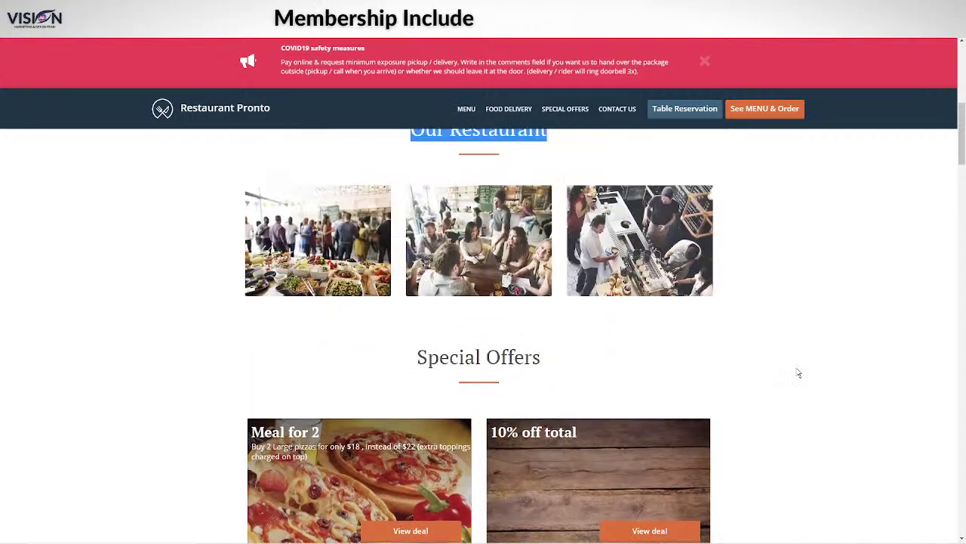
scroll(879, 326, up, 5)
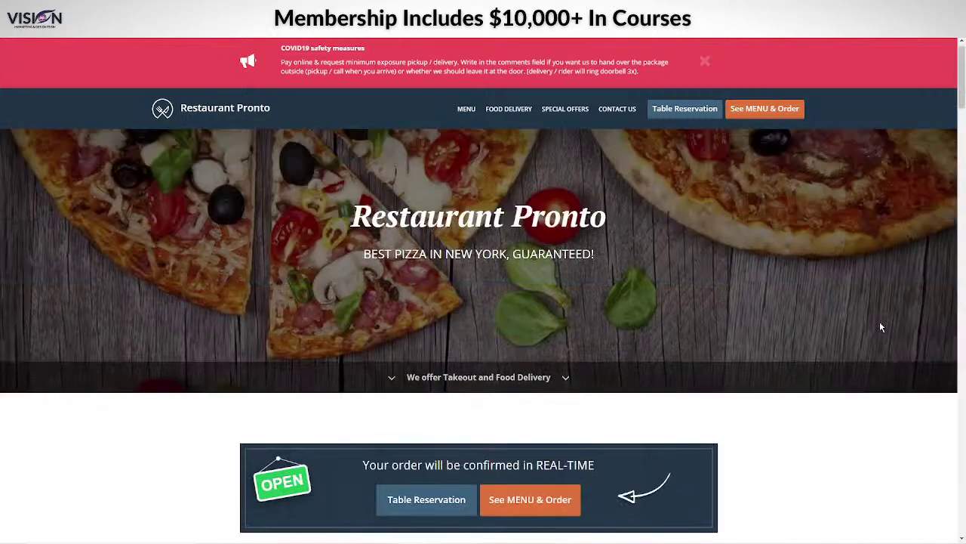
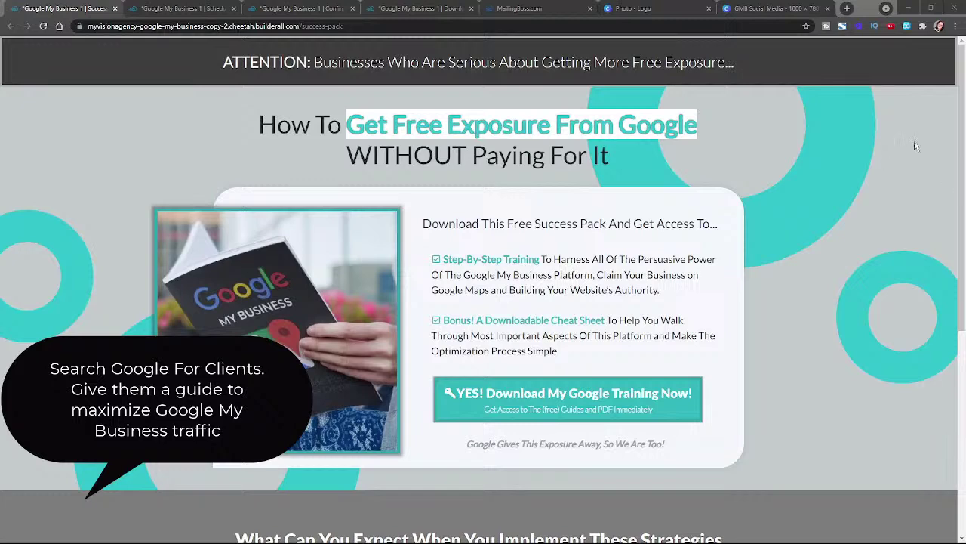
- Look over the Google My Business funnel's success pack, schedule and confirmed pages
scroll(915, 146, down, 3)
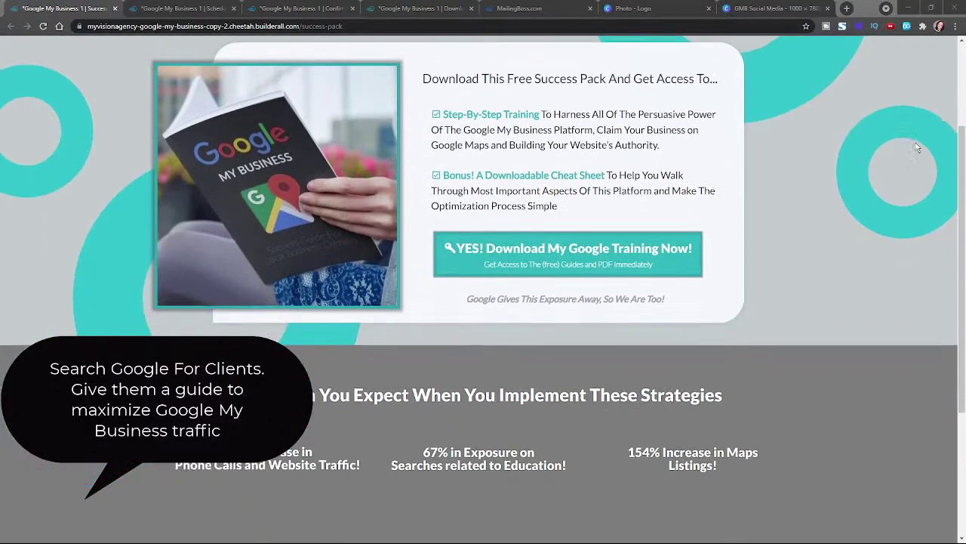
scroll(917, 147, down, 3)
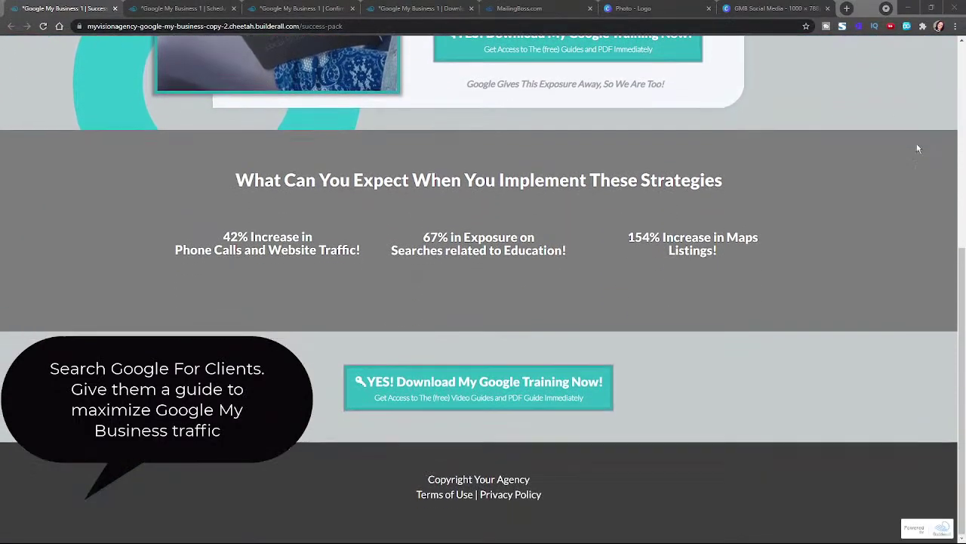
click(181, 8)
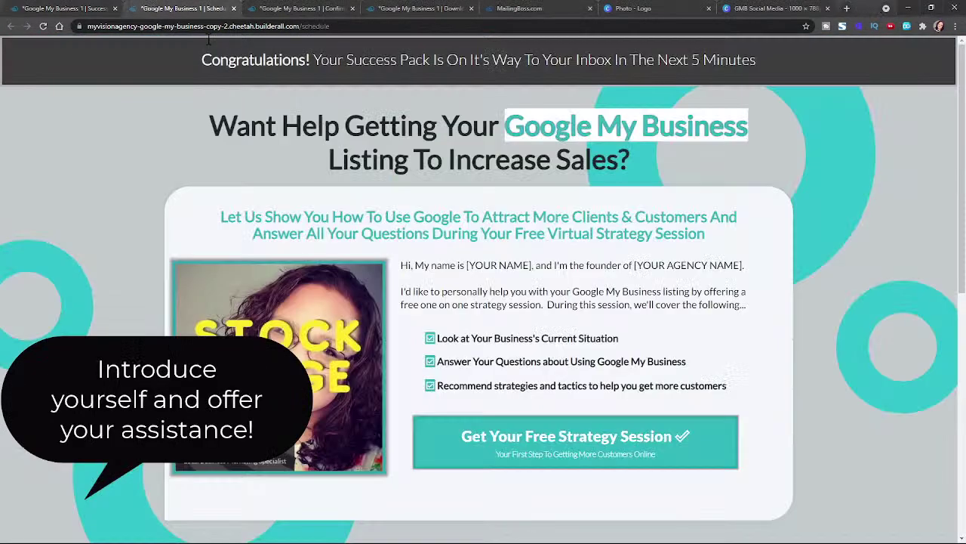
scroll(854, 193, down, 5)
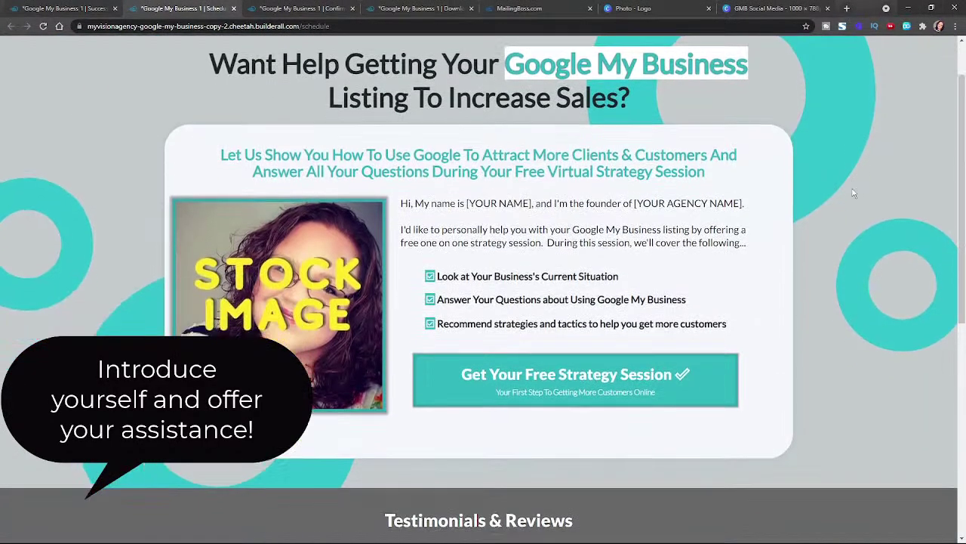
scroll(853, 193, down, 2)
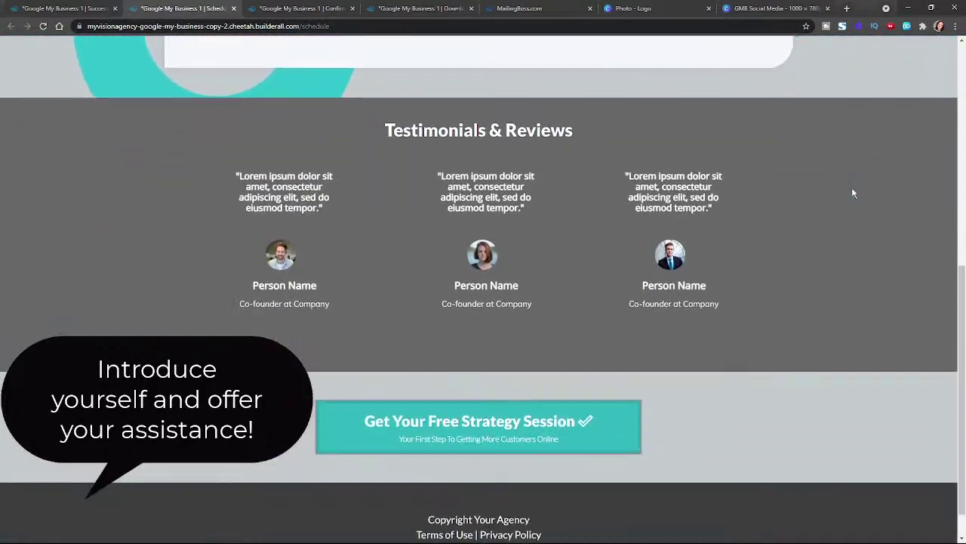
click(294, 10)
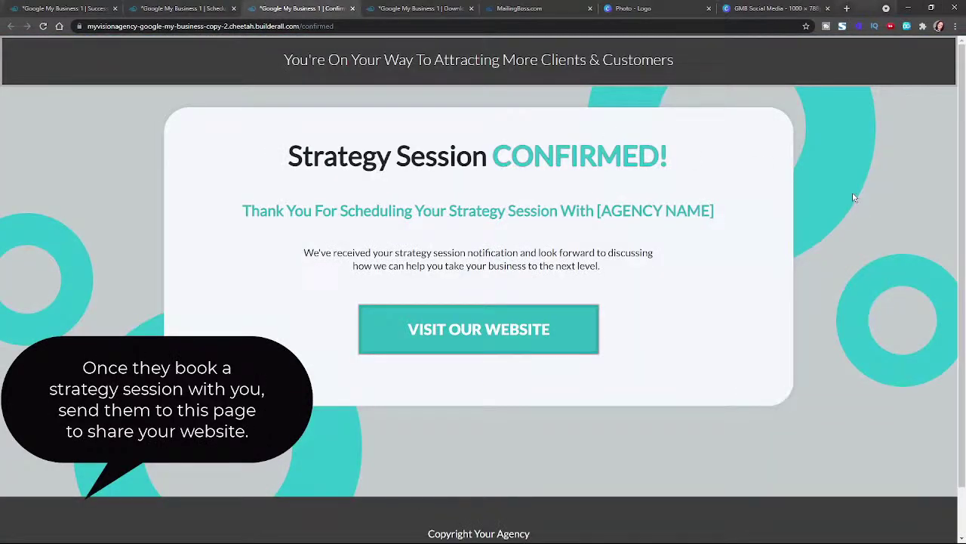
- Look over the funnel's confirmed page, the Success Pack download page and the GMB Cheat Sheet PDF
scroll(853, 196, down, 1)
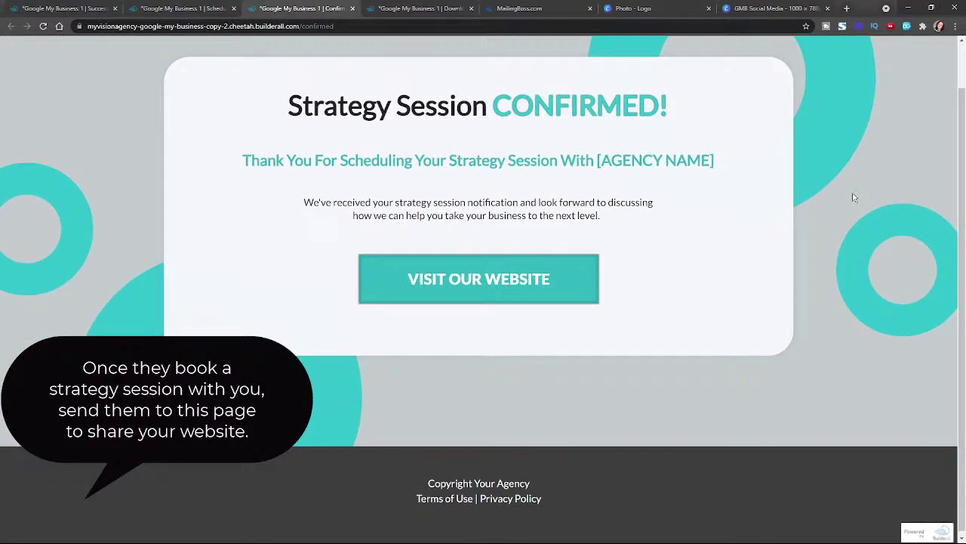
click(409, 6)
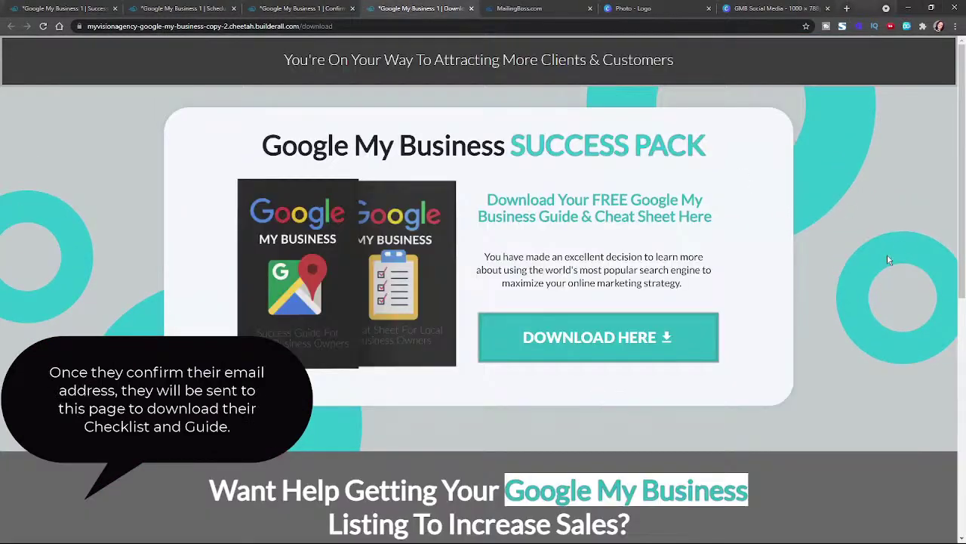
scroll(889, 259, down, 3)
scroll(888, 259, down, 3)
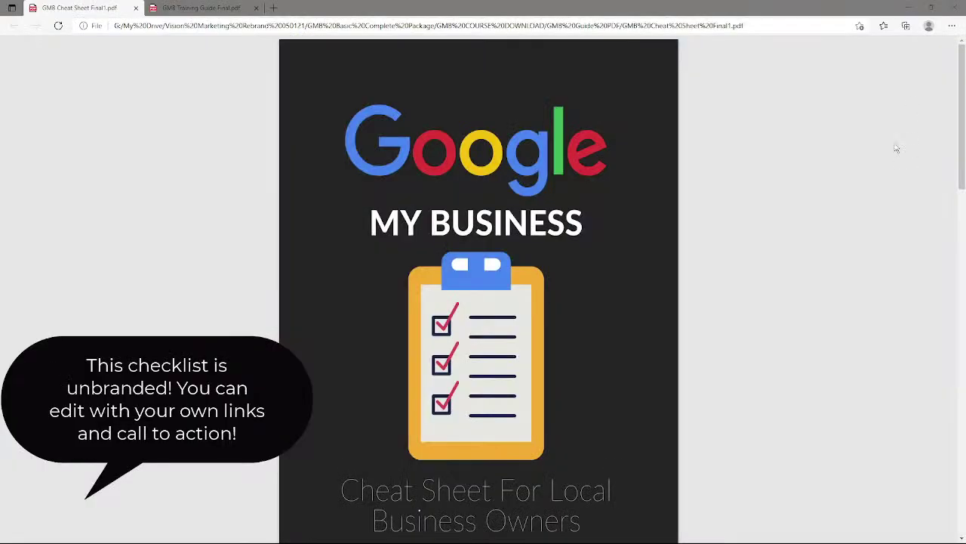
scroll(896, 148, down, 9)
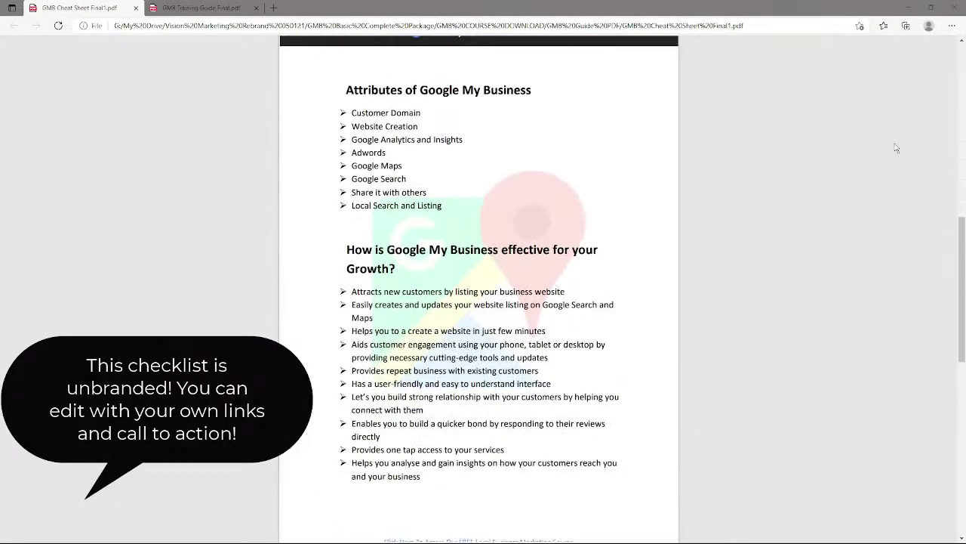
scroll(896, 148, down, 6)
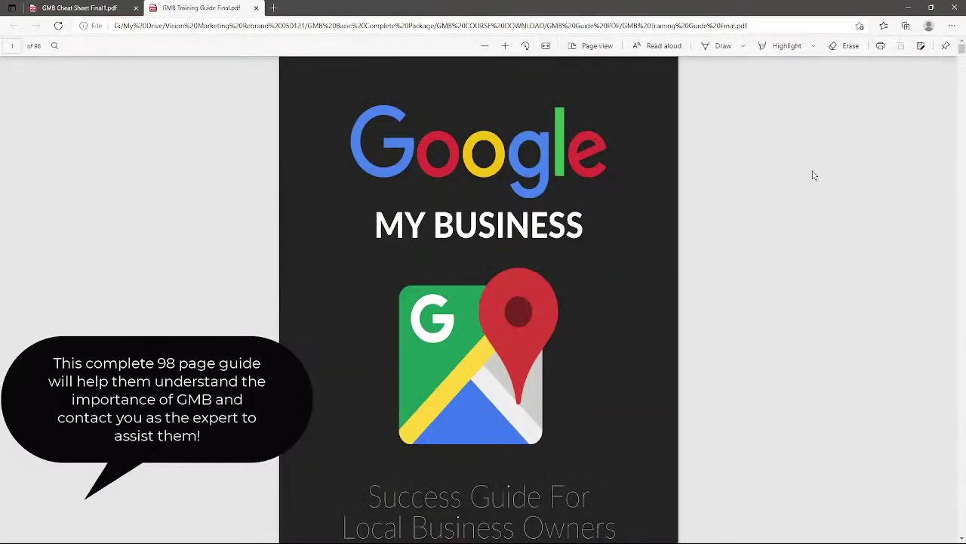
- Skim the GMB Training Guide PDF from its cover and chapter list through the local search visibility tips in Chapter 4
scroll(813, 175, down, 12)
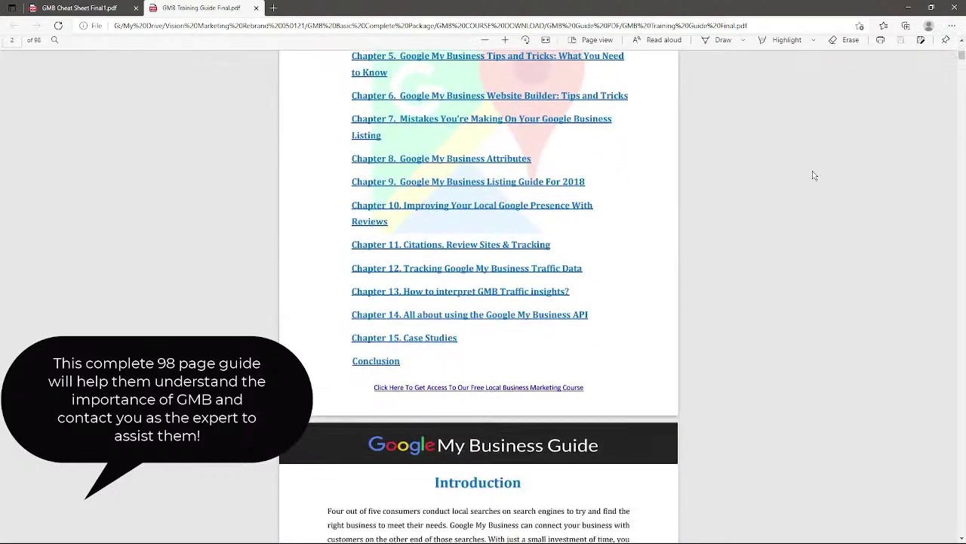
scroll(814, 175, down, 9)
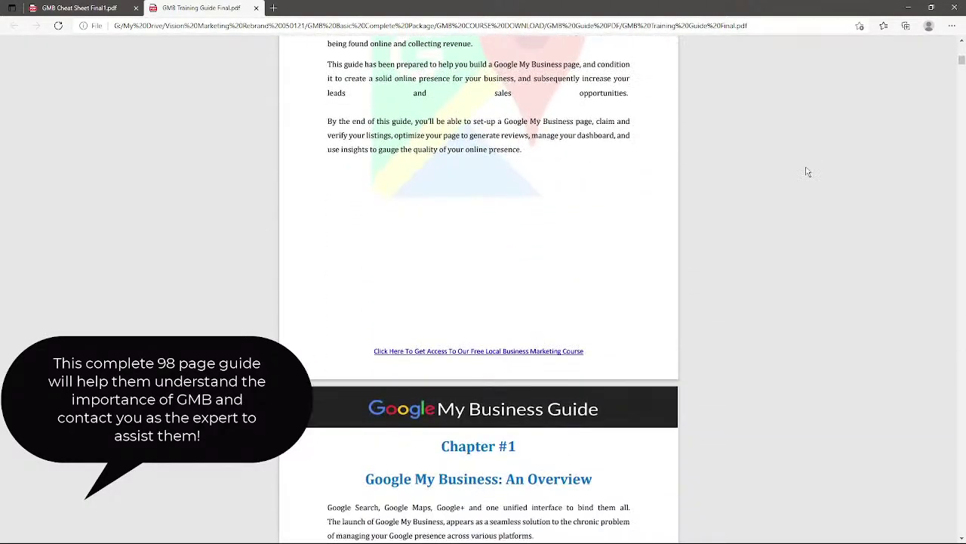
scroll(808, 172, down, 3)
scroll(807, 172, down, 2)
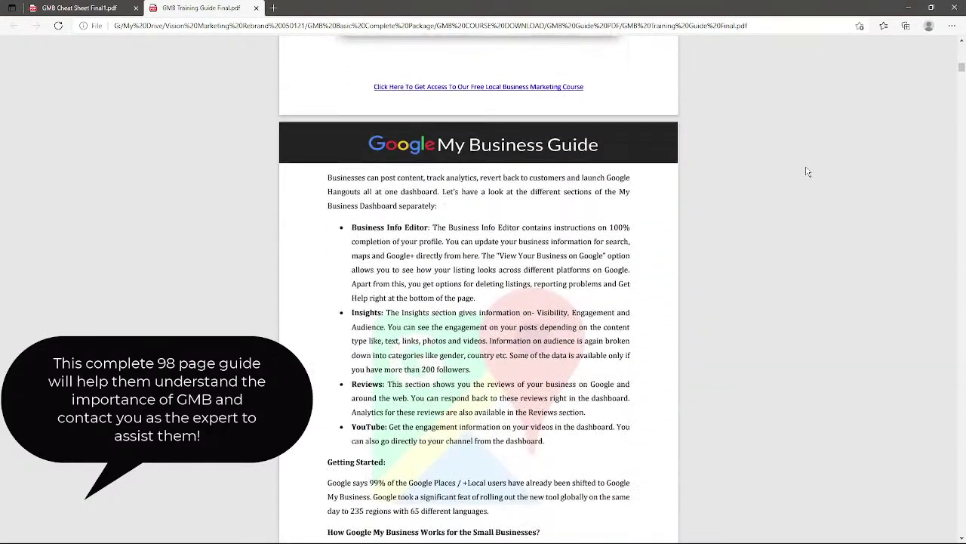
scroll(808, 172, down, 4)
scroll(808, 172, down, 6)
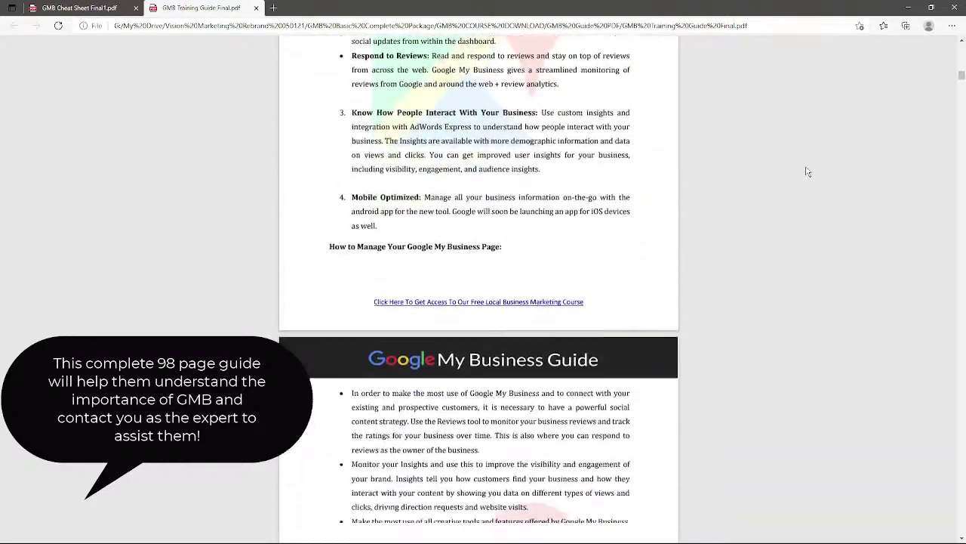
scroll(808, 172, down, 3)
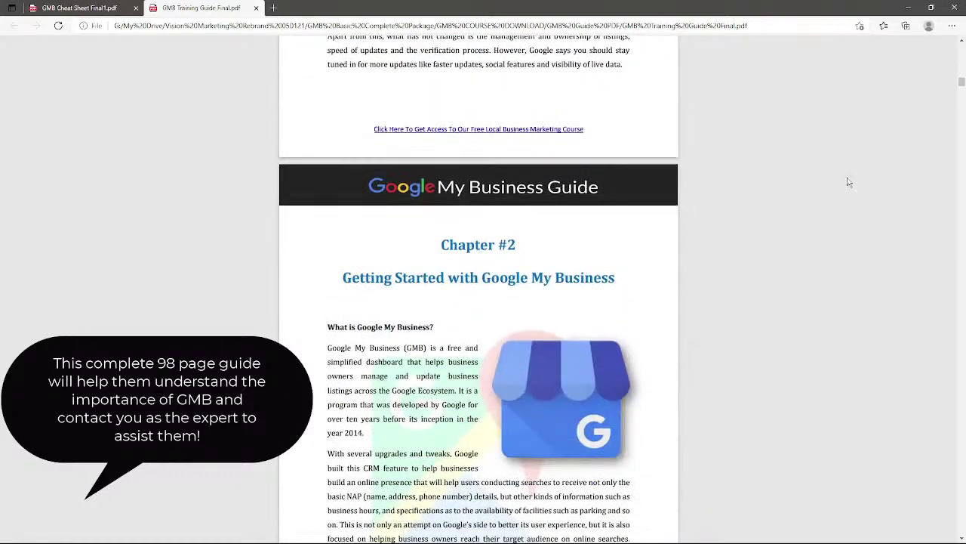
scroll(848, 182, down, 8)
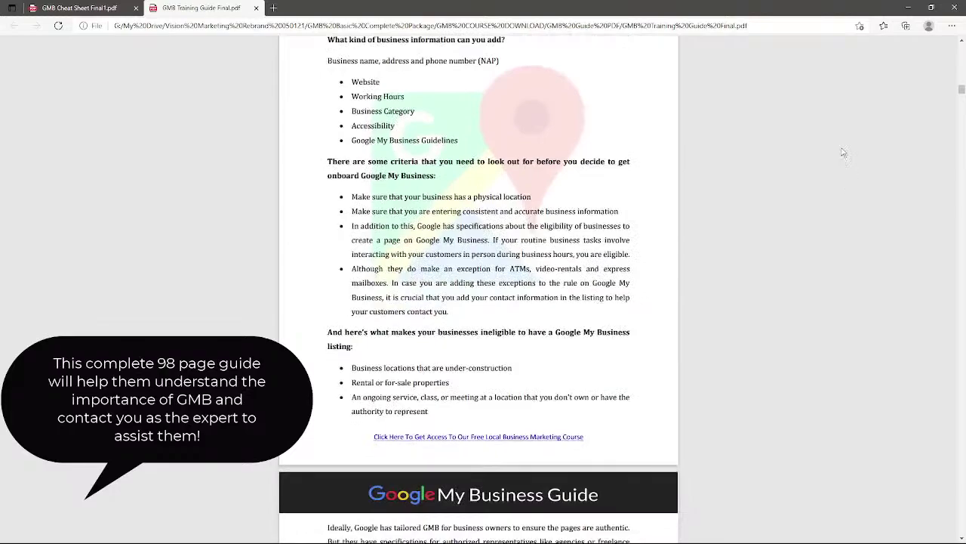
scroll(843, 154, down, 7)
scroll(844, 152, down, 9)
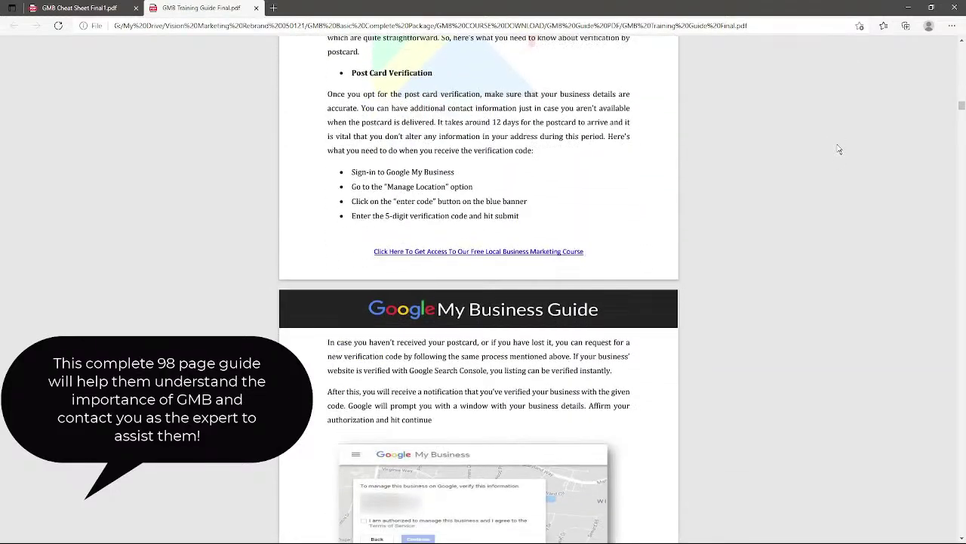
scroll(839, 150, down, 3)
scroll(845, 159, down, 10)
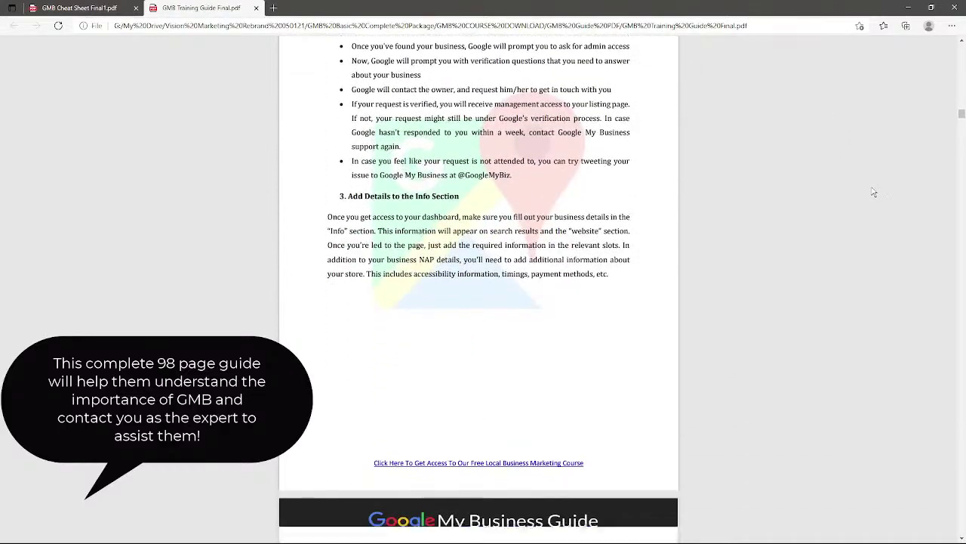
scroll(868, 188, down, 6)
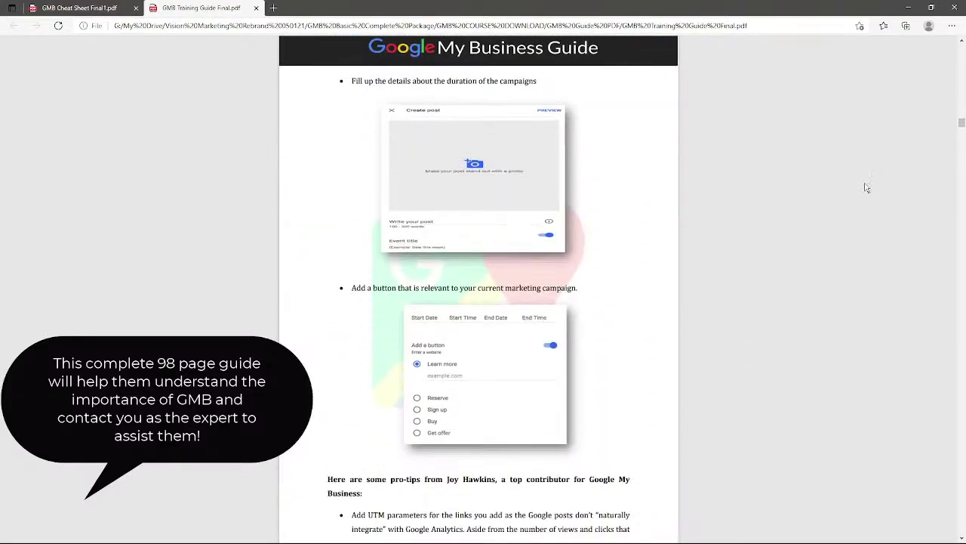
scroll(866, 188, down, 17)
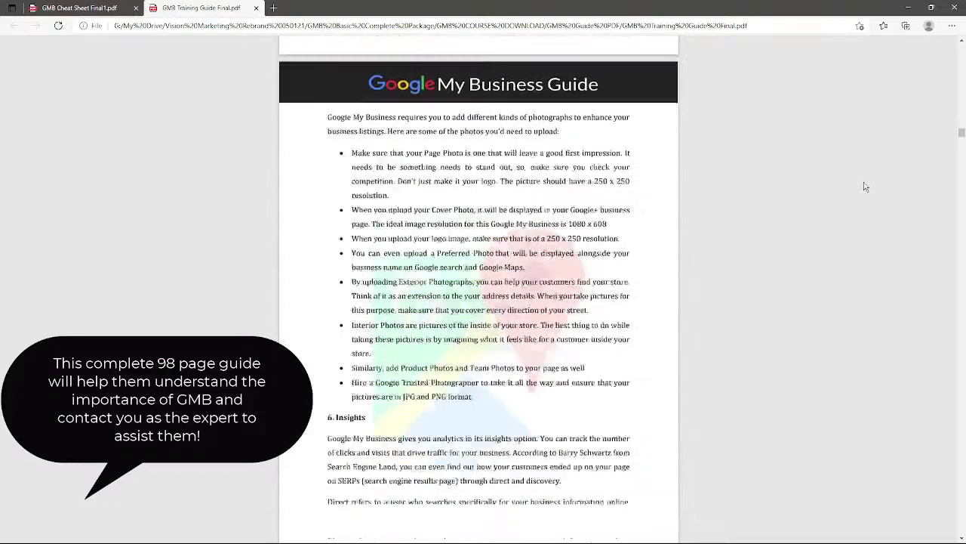
scroll(866, 187, down, 15)
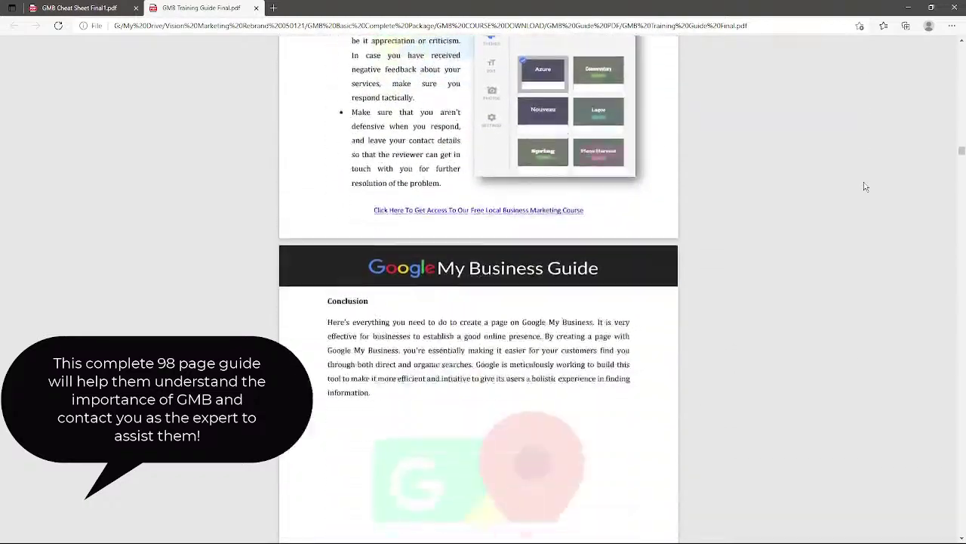
scroll(866, 186, down, 9)
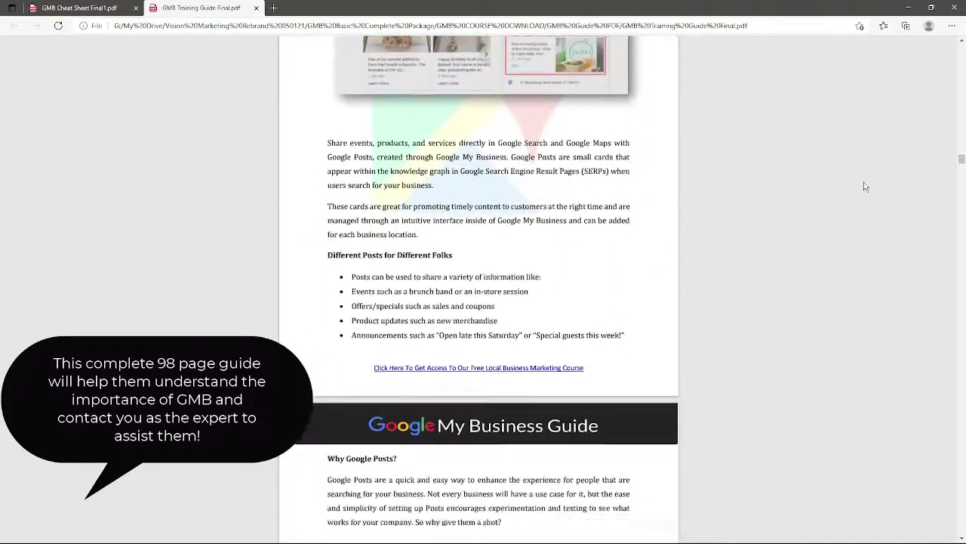
scroll(866, 187, down, 12)
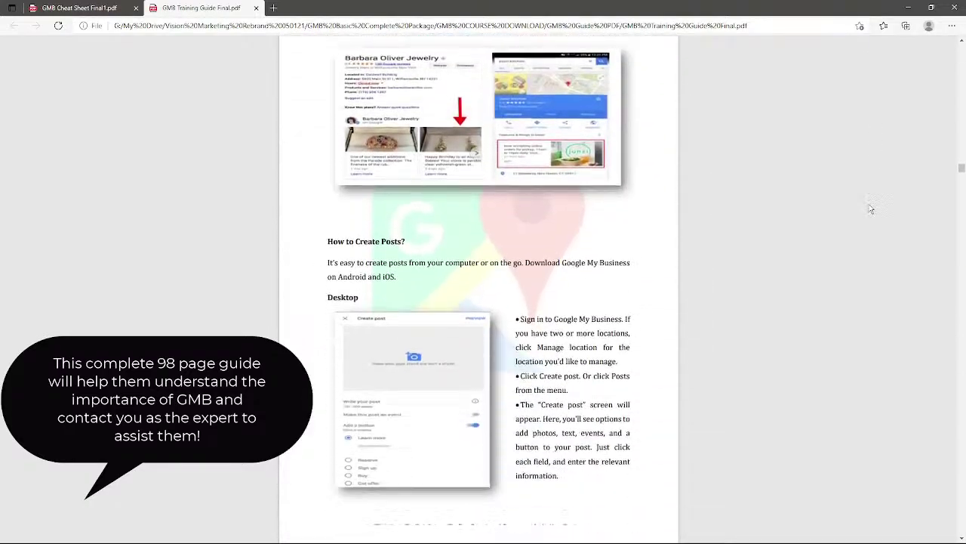
scroll(871, 209, down, 15)
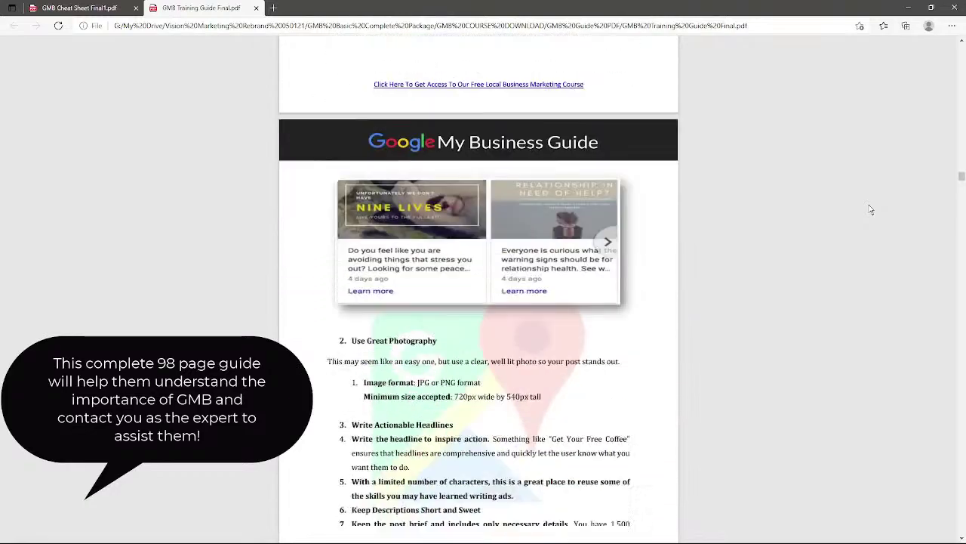
scroll(871, 209, down, 11)
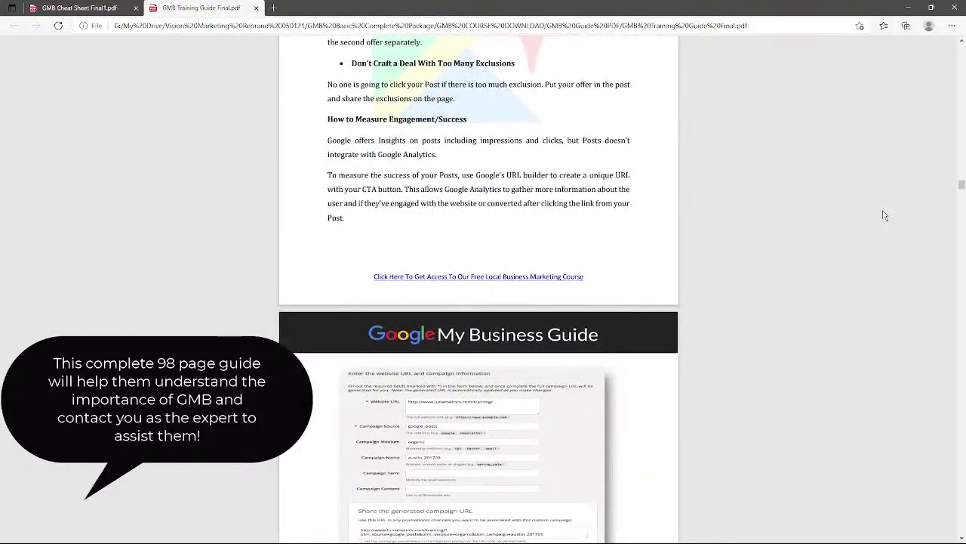
scroll(885, 216, down, 9)
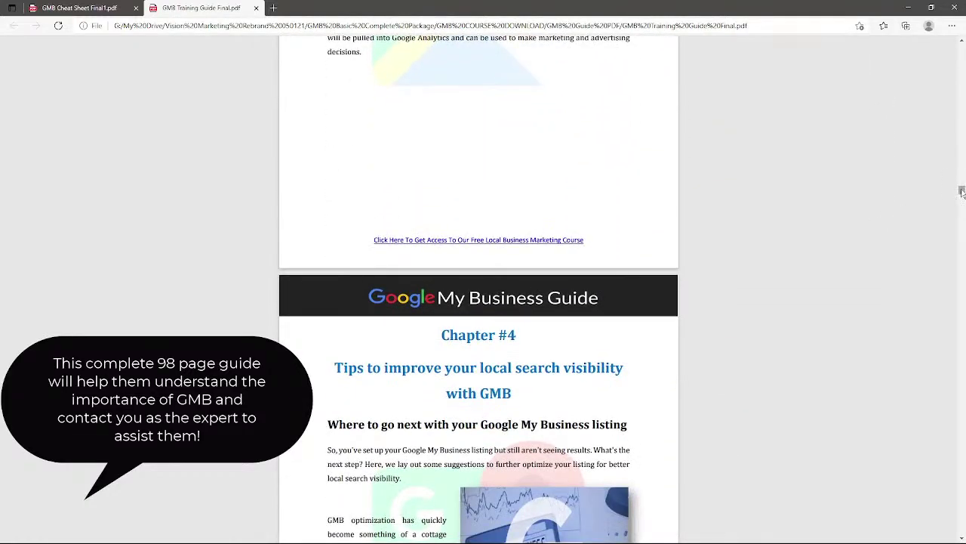
scroll(962, 192, down, 12)
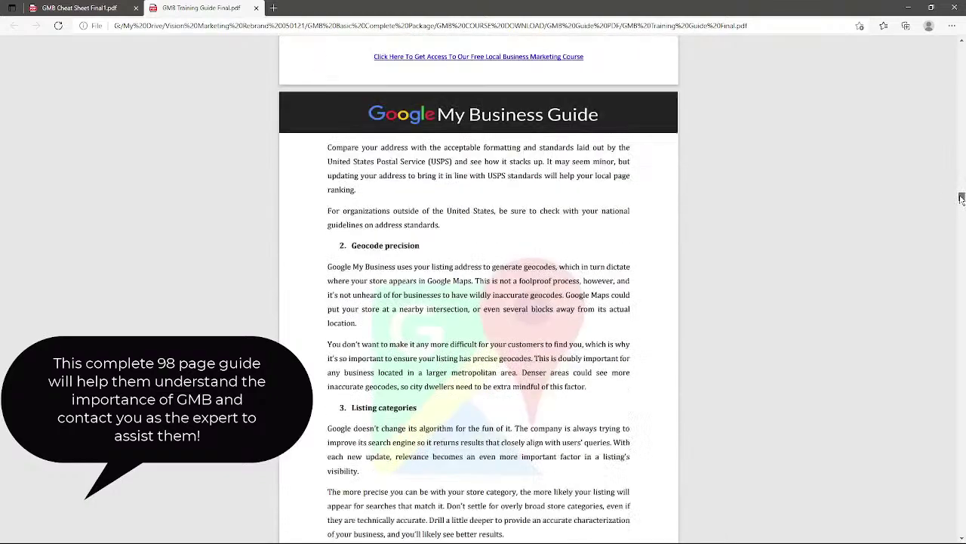
- Jump ahead in the training guide and skim from Chapter 10 on reviews through the traffic tracking and API sections
drag(961, 199, 962, 378)
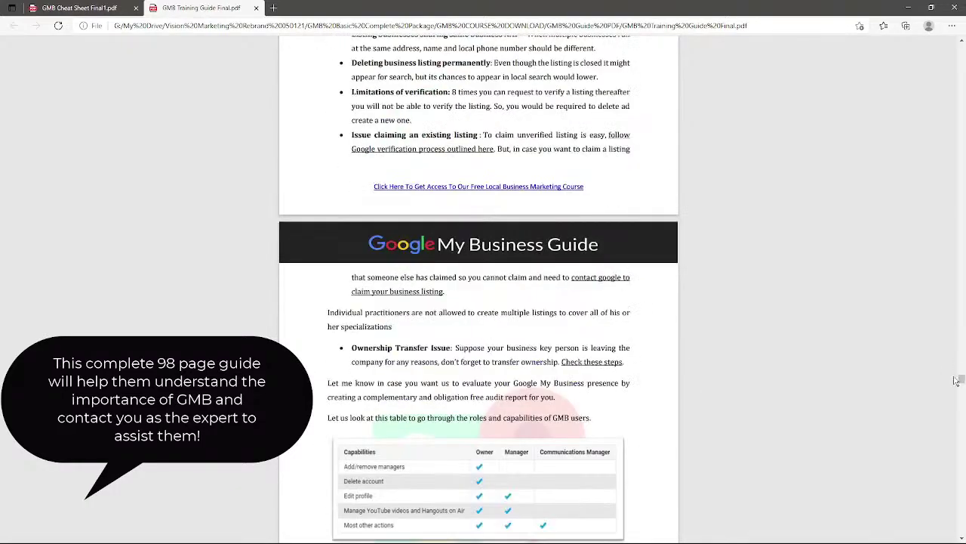
scroll(940, 392, down, 7)
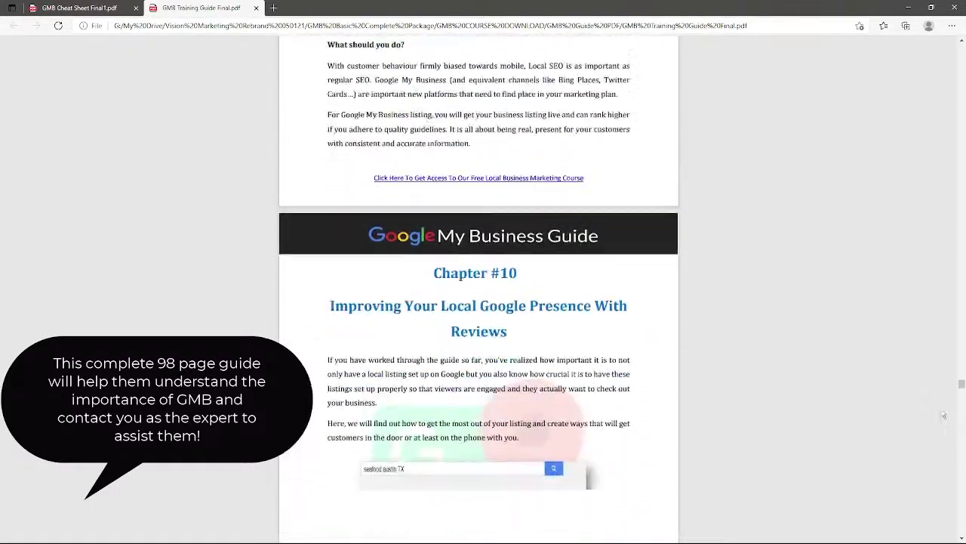
scroll(944, 415, down, 15)
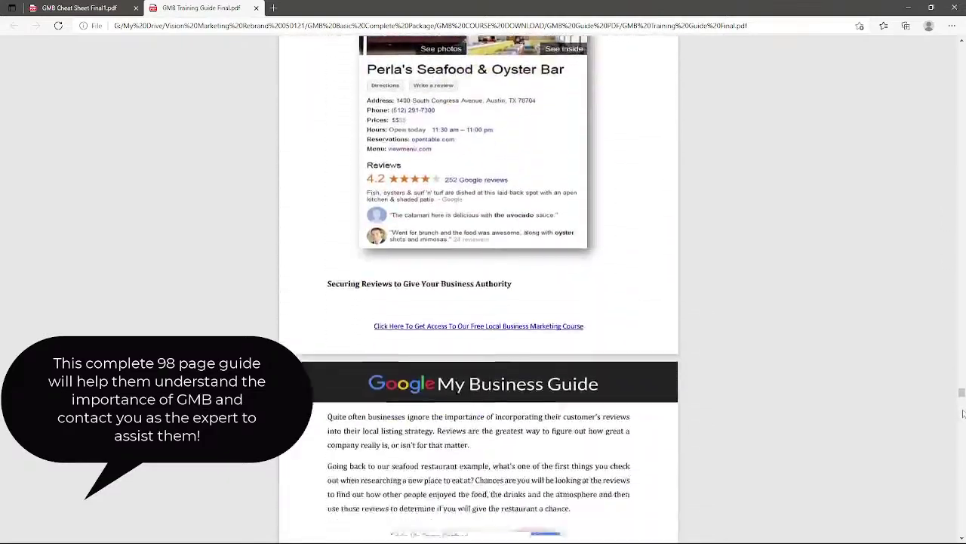
scroll(964, 411, down, 10)
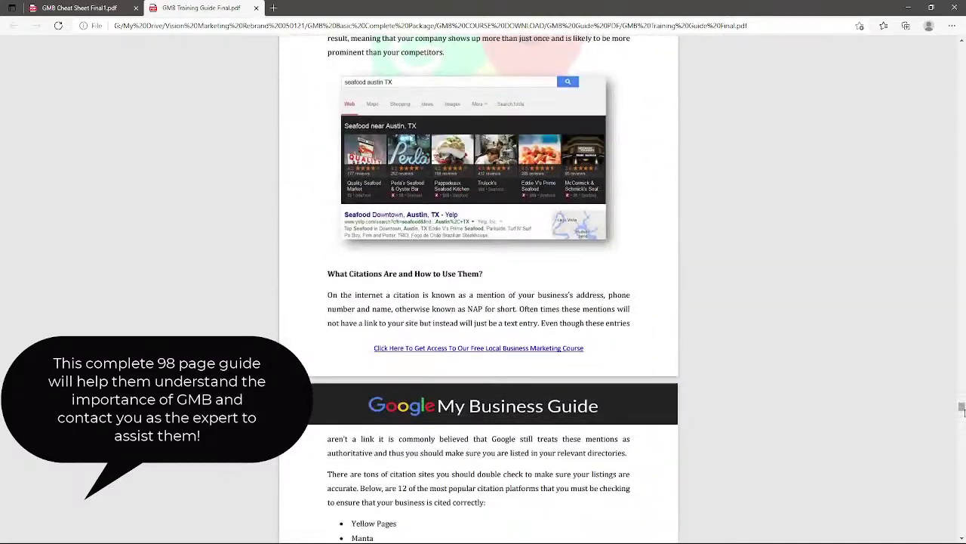
drag(962, 409, 963, 412)
scroll(962, 414, down, 15)
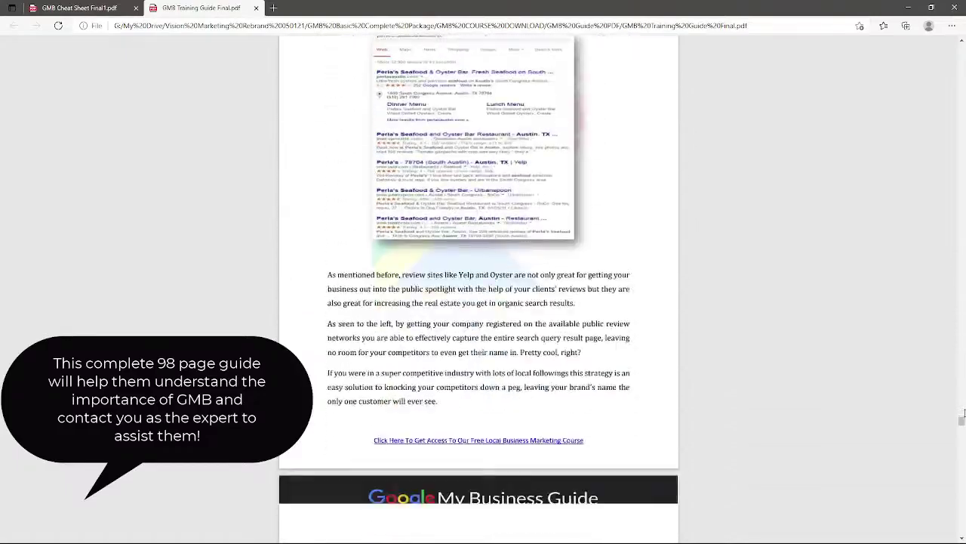
scroll(962, 413, down, 20)
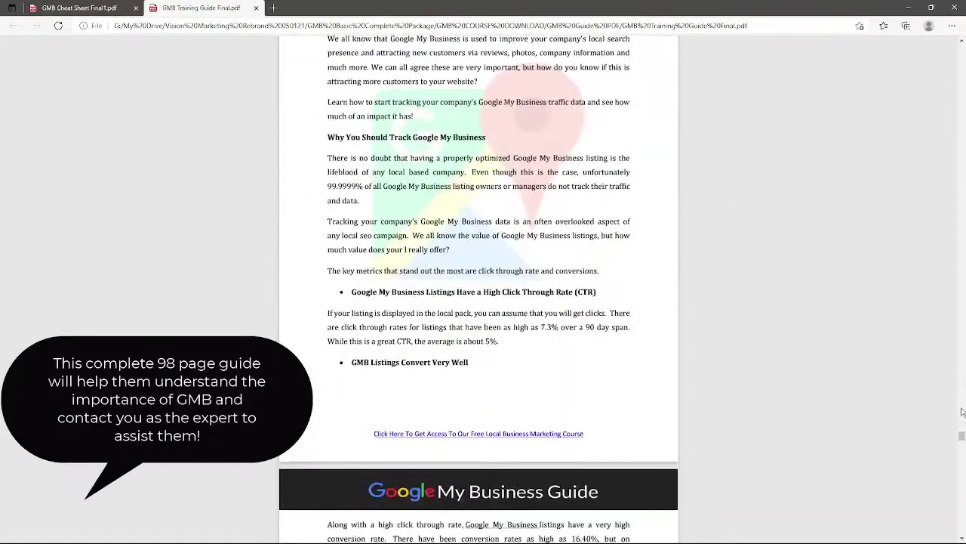
scroll(963, 414, down, 20)
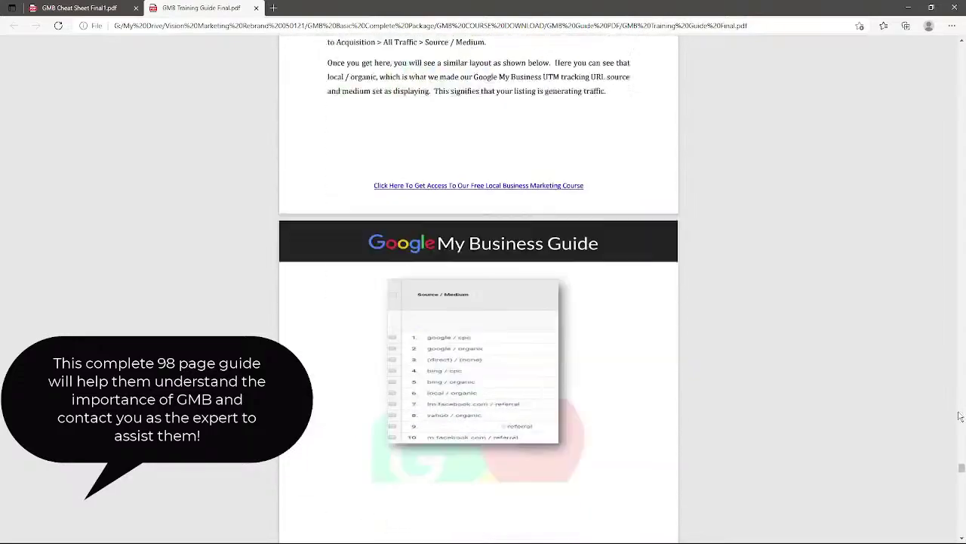
scroll(960, 416, down, 20)
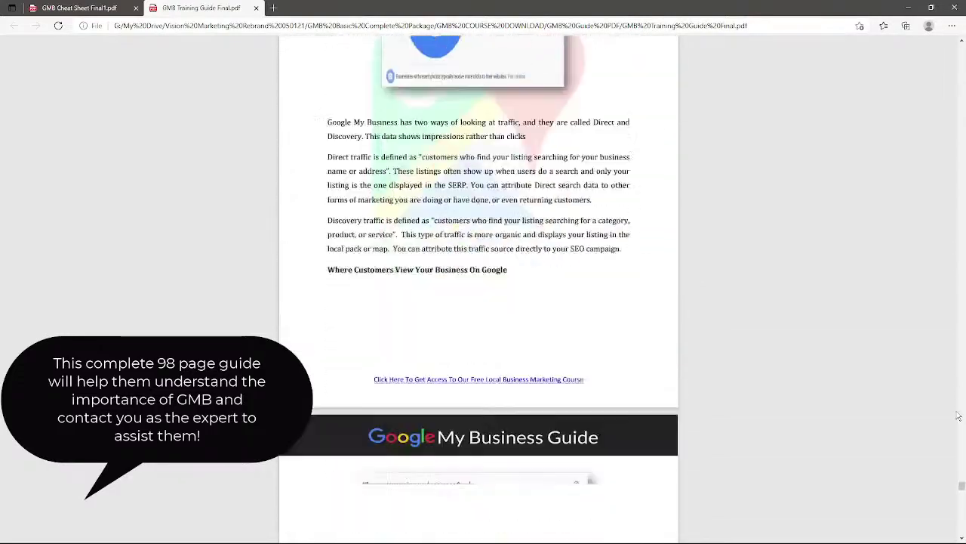
scroll(959, 416, down, 20)
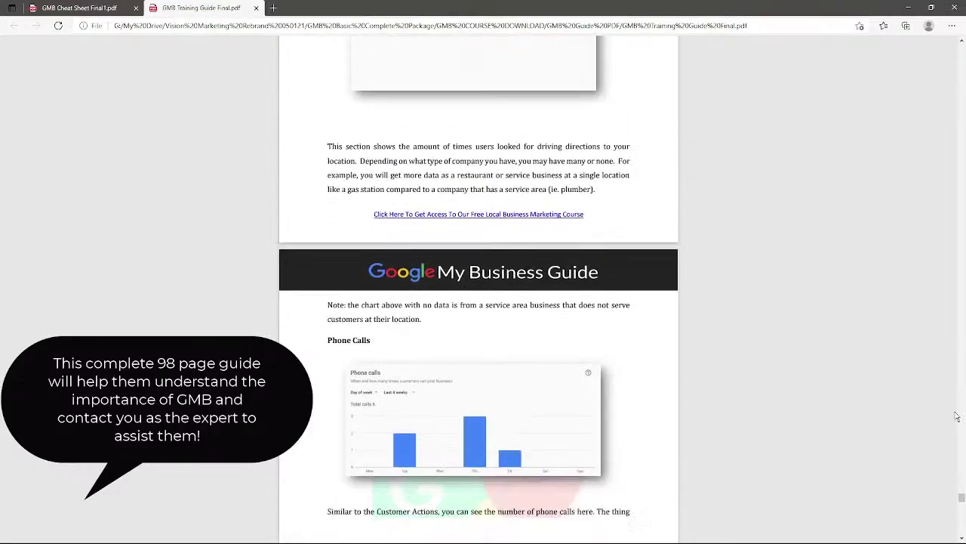
scroll(957, 415, down, 20)
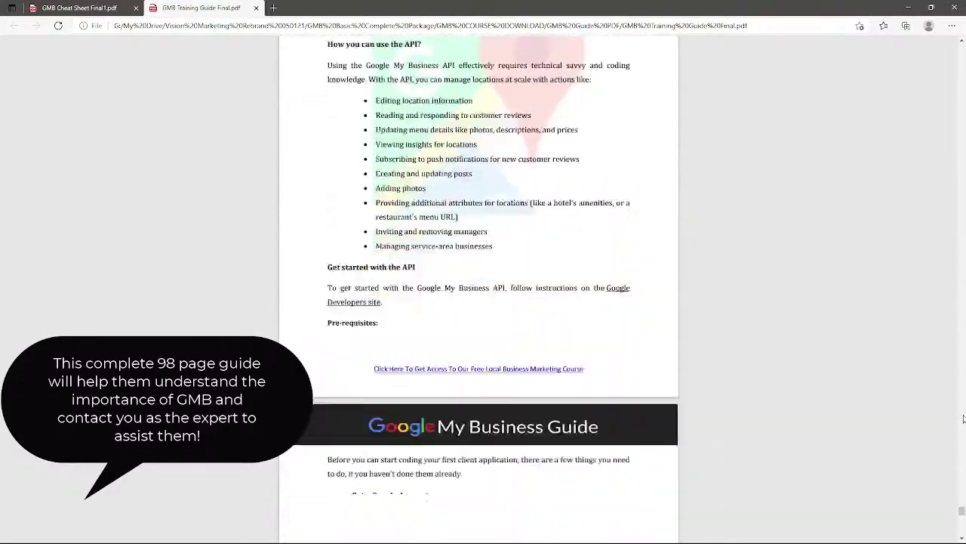
scroll(963, 419, down, 20)
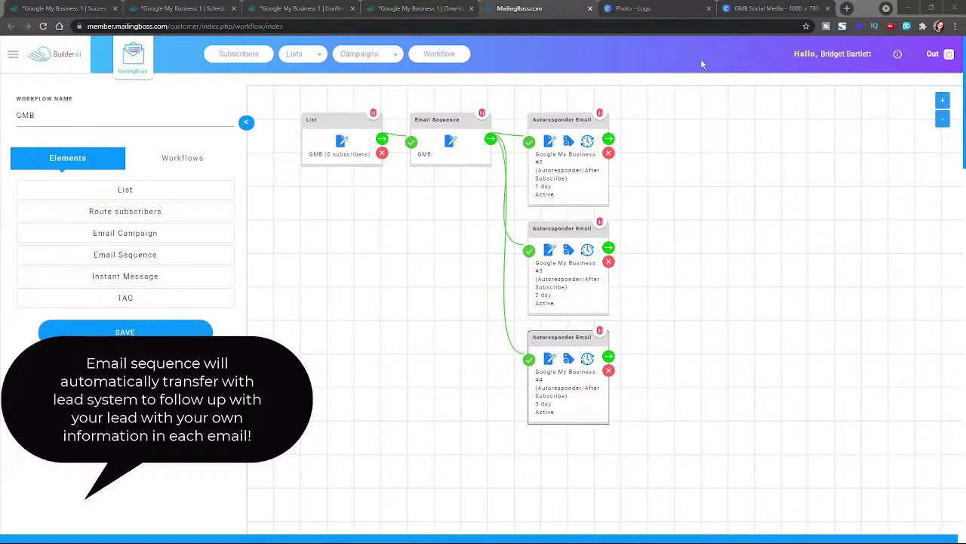
- Switch to Canva and look over the Photo - Logo design and the GMB Social Media graphics up to page 13
click(661, 8)
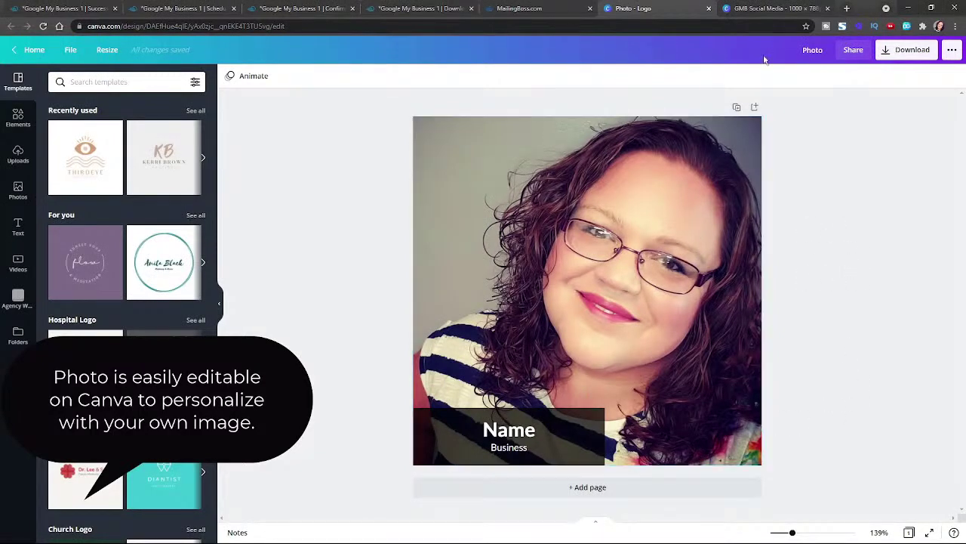
click(774, 8)
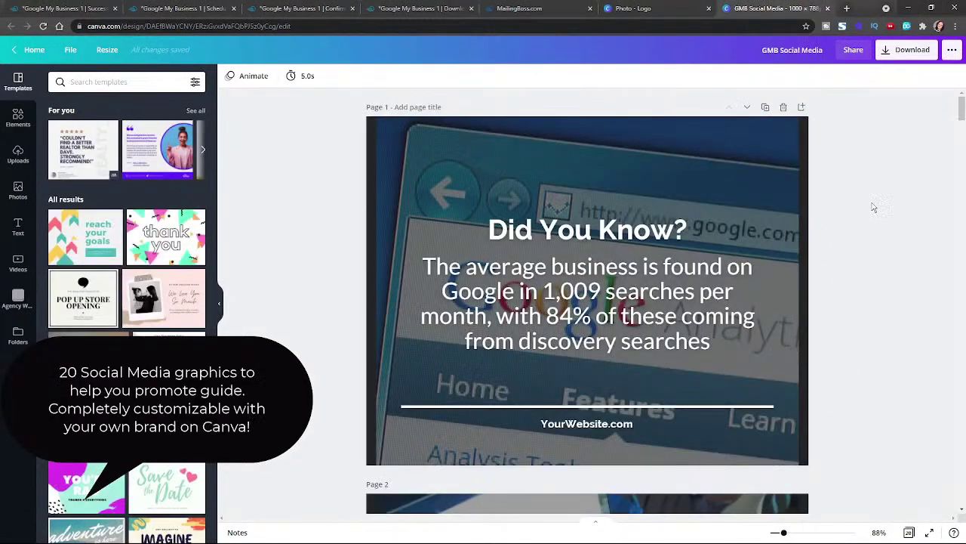
scroll(873, 208, down, 12)
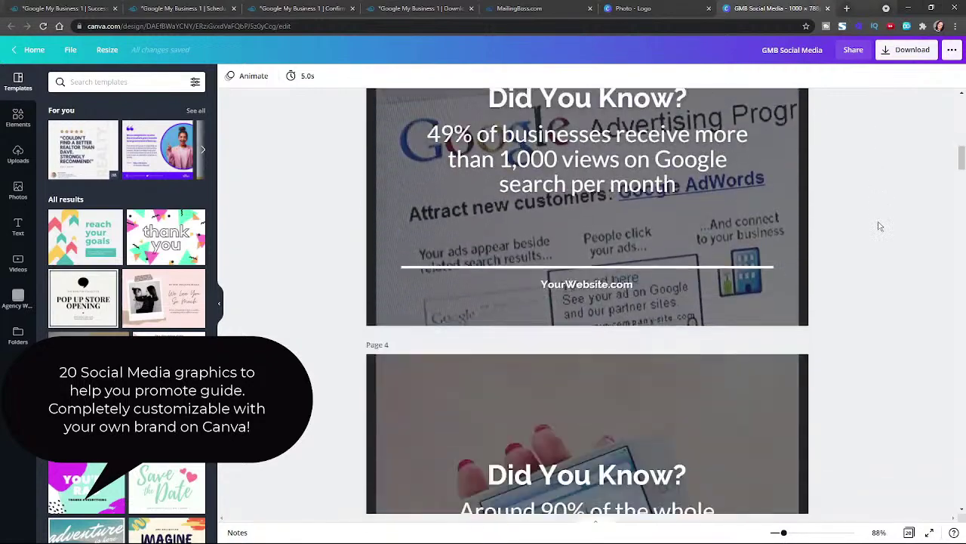
scroll(880, 226, down, 10)
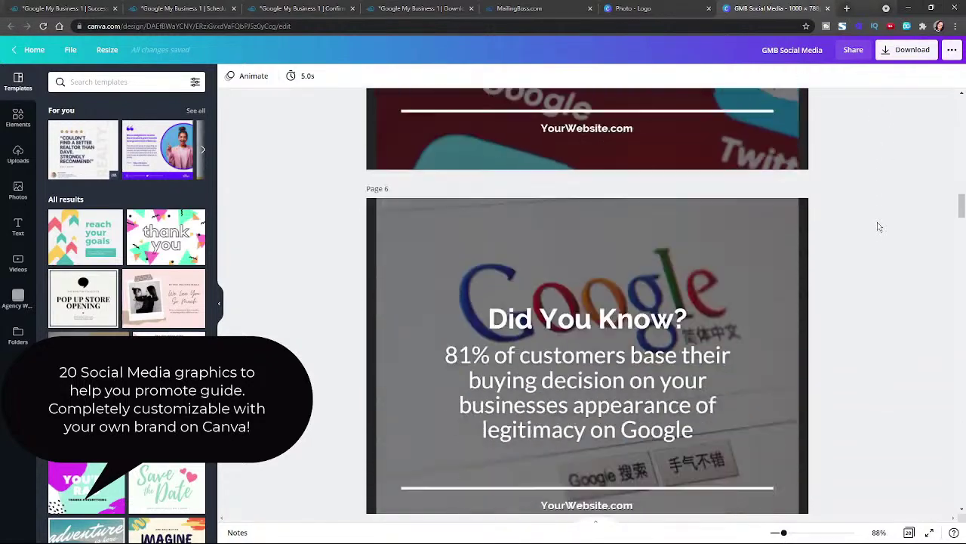
scroll(879, 227, down, 10)
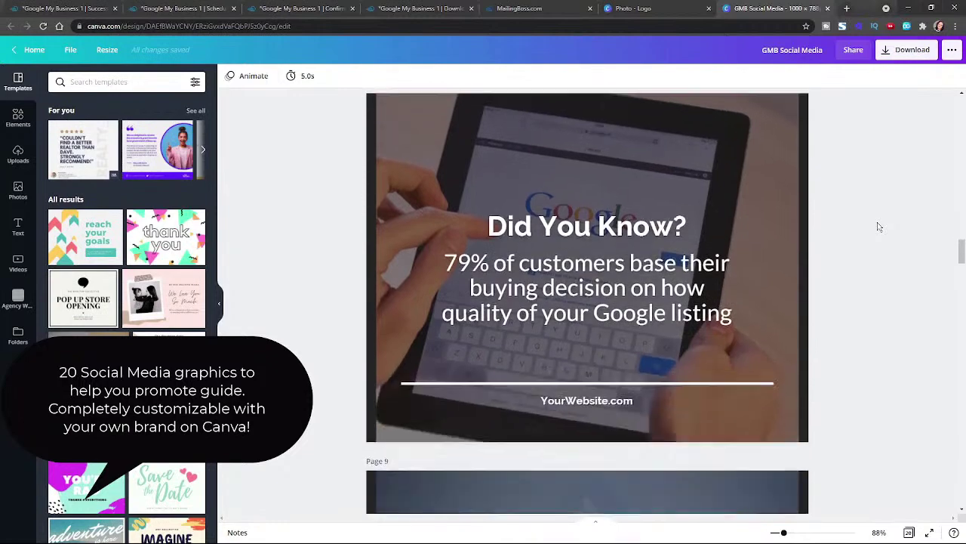
scroll(879, 226, down, 10)
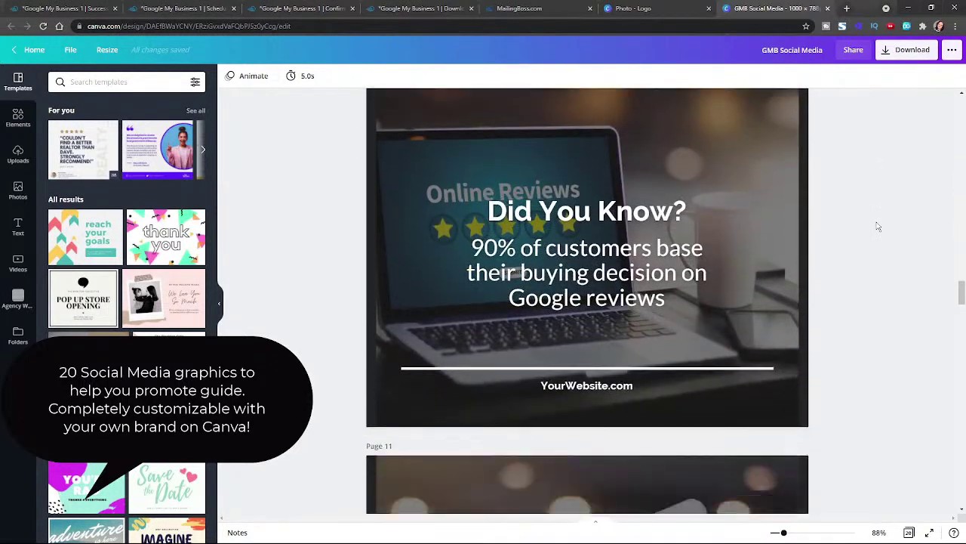
scroll(878, 227, down, 5)
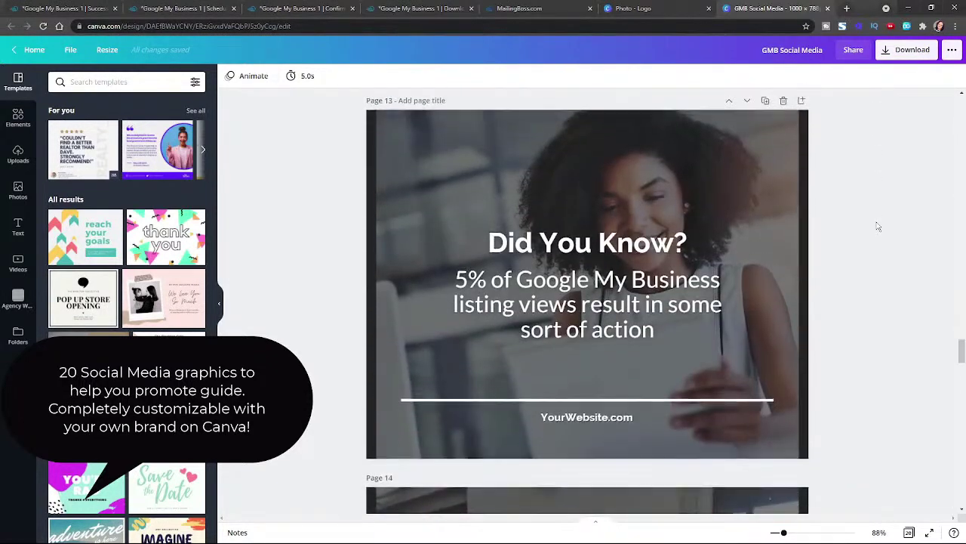